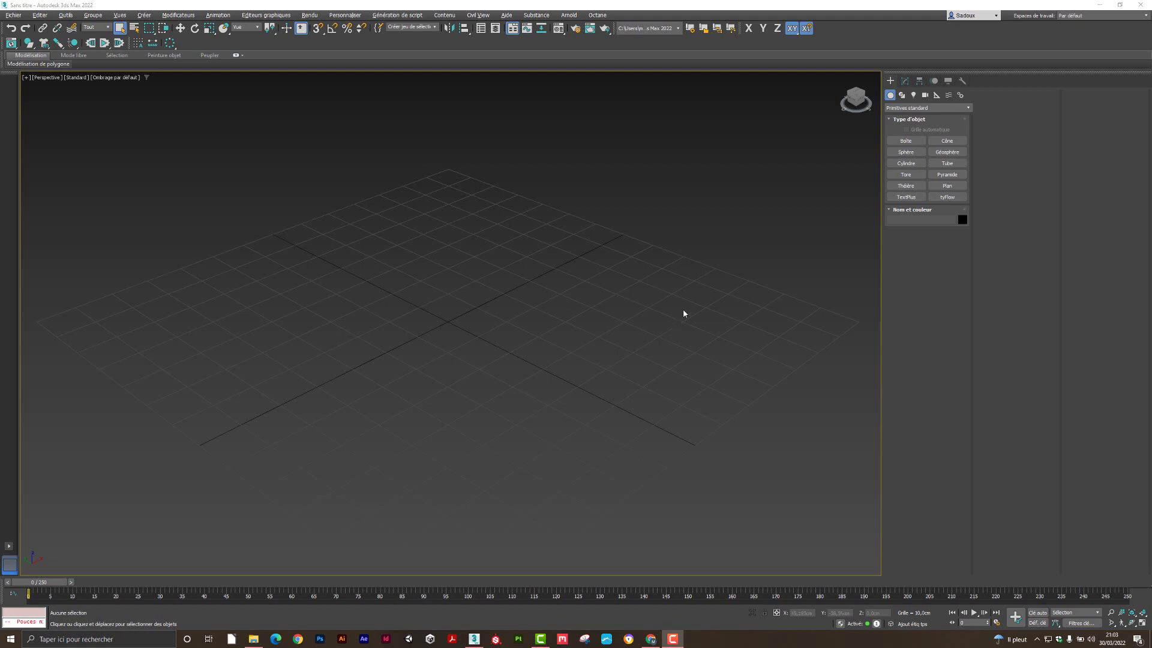
- Create a box with a square base of about 43.5 cm and a height of about 44.4 cm, and activate the Move tool
{"action": "left_click", "coordinate": [904, 141]}
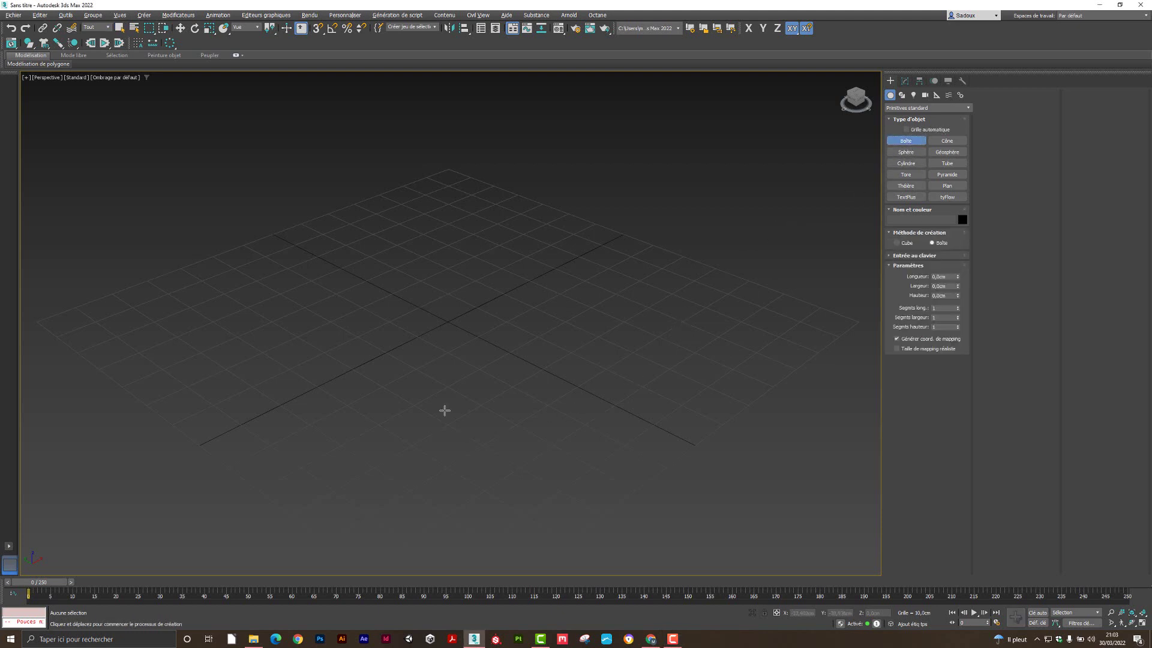
{"action": "left_click_drag", "start_coordinate": [467, 279], "coordinate": [473, 337]}
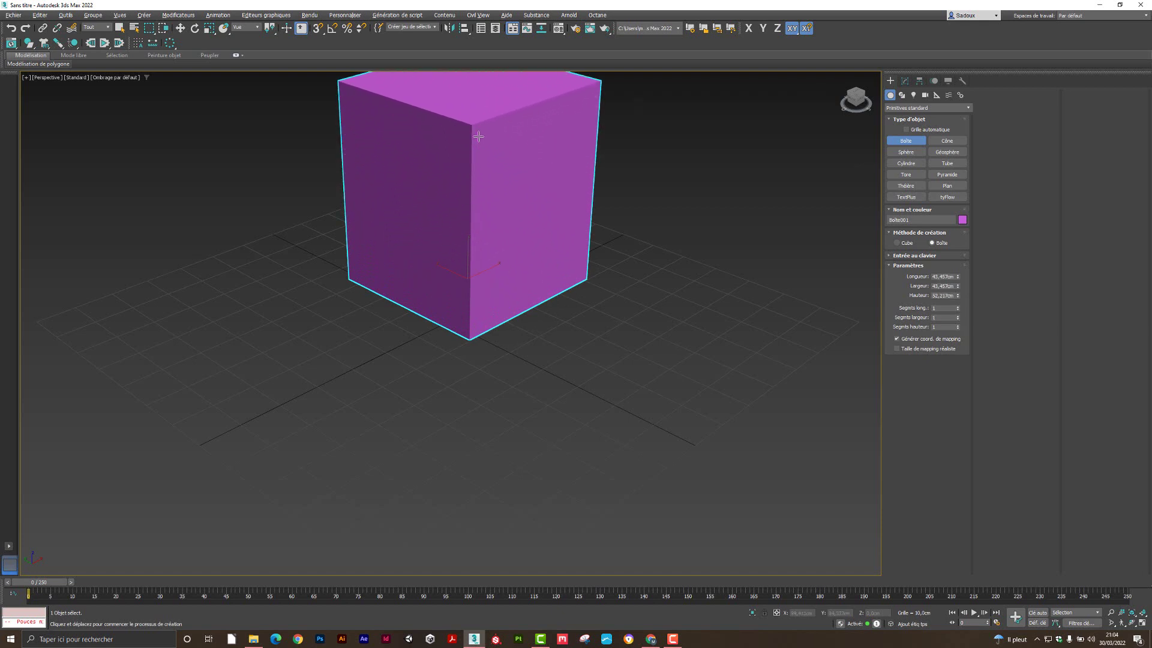
{"action": "left_click", "coordinate": [486, 166]}
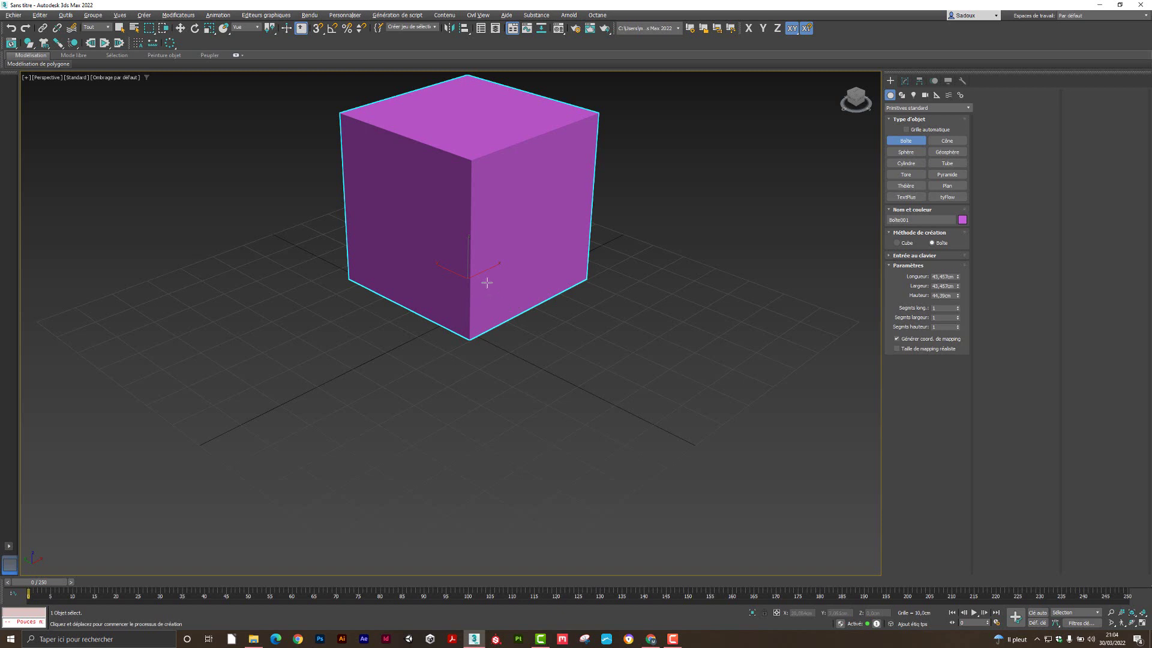
{"action": "right_click", "coordinate": [487, 284]}
{"action": "right_click", "coordinate": [495, 281]}
{"action": "left_click", "coordinate": [507, 290]}
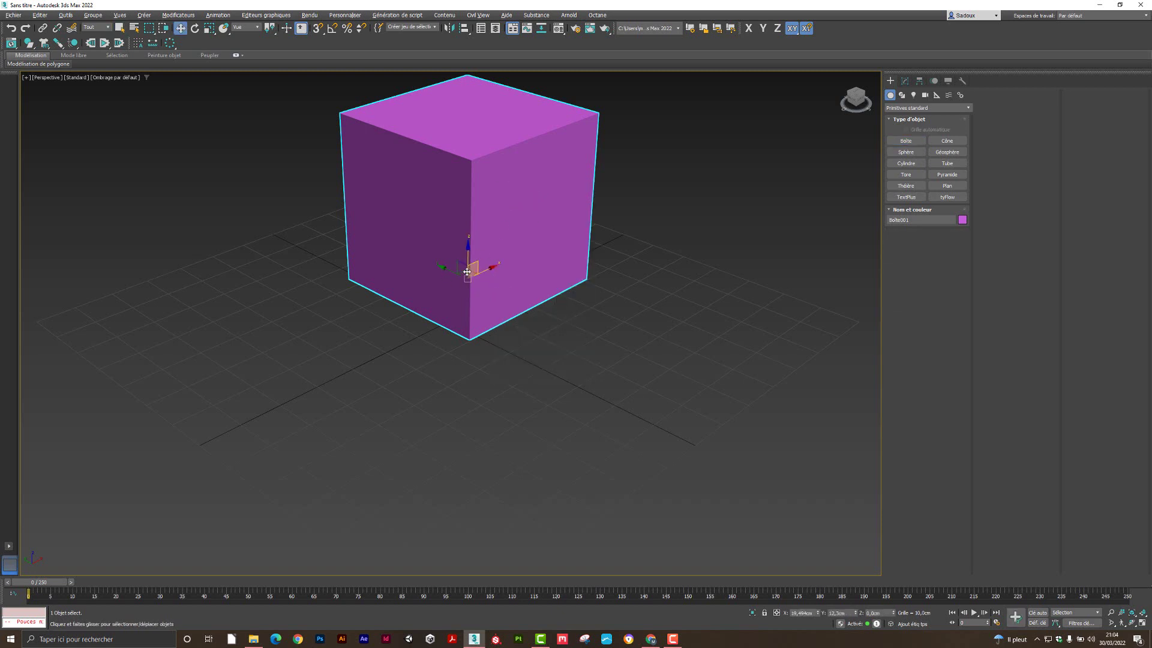
- Move the box freely across the ground grid while checking it from other angles
{"action": "left_click_drag", "start_coordinate": [463, 270], "coordinate": [576, 363]}
{"action": "middle_click_drag", "start_coordinate": [573, 351], "coordinate": [579, 270], "text": "alt"}
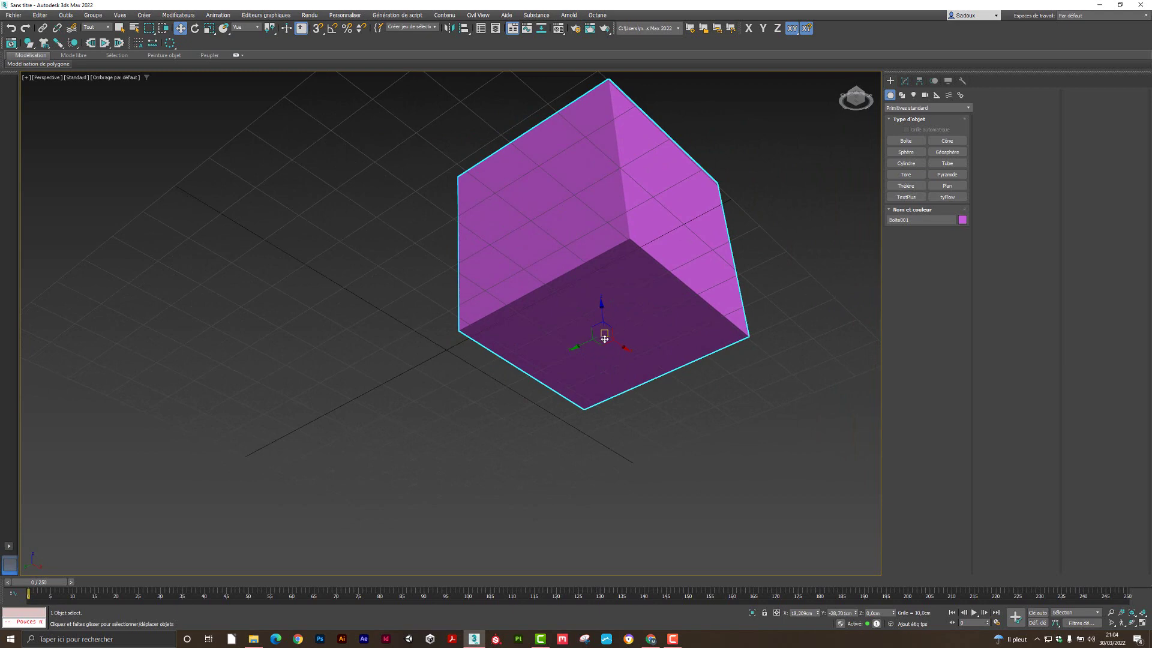
{"action": "middle_click_drag", "start_coordinate": [537, 352], "coordinate": [578, 375], "text": "alt"}
{"action": "left_click_drag", "start_coordinate": [589, 329], "coordinate": [443, 251]}
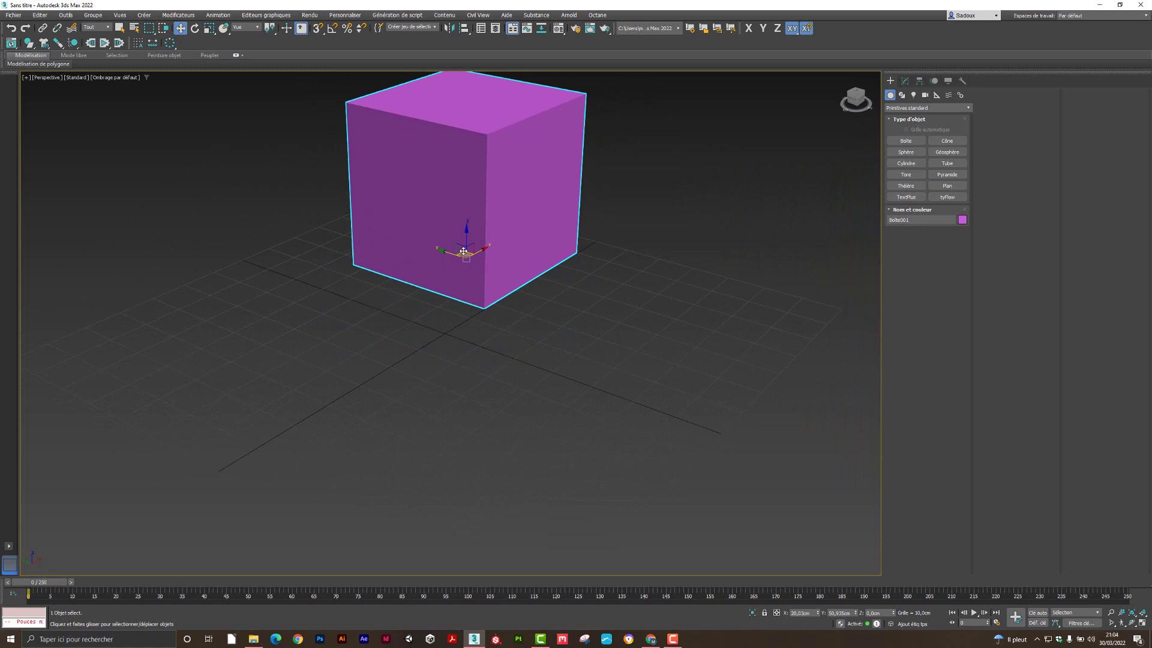
- Place the box at the world origin by resetting its X, Y and Z position to 0 cm
{"action": "right_click", "coordinate": [818, 613]}
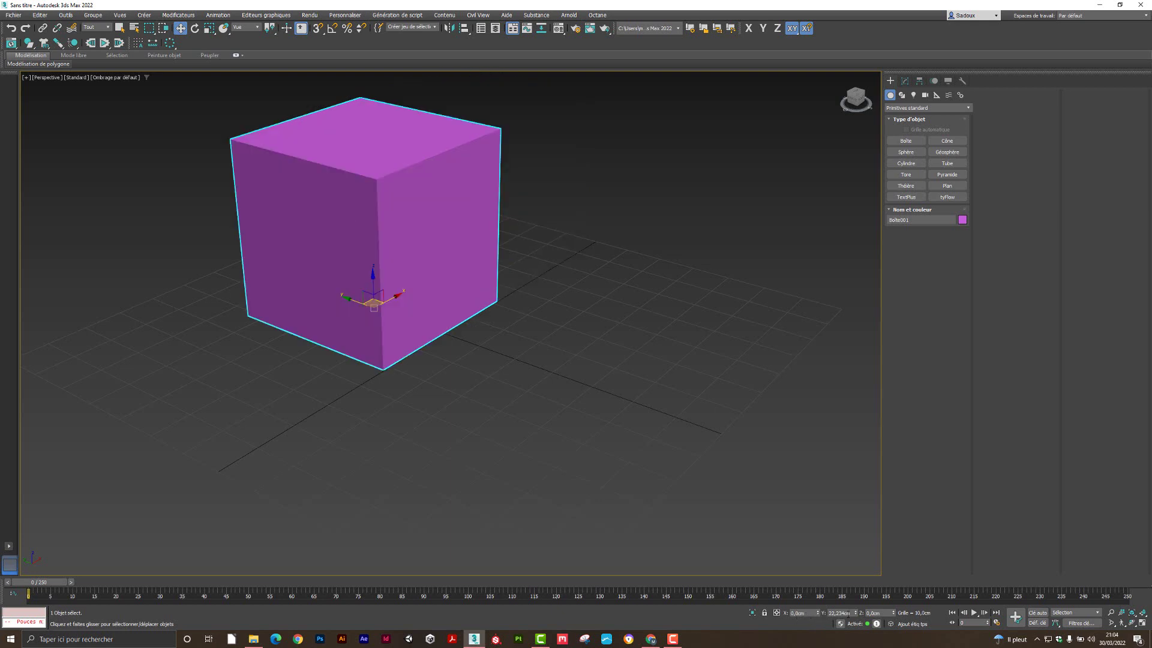
{"action": "right_click", "coordinate": [856, 614]}
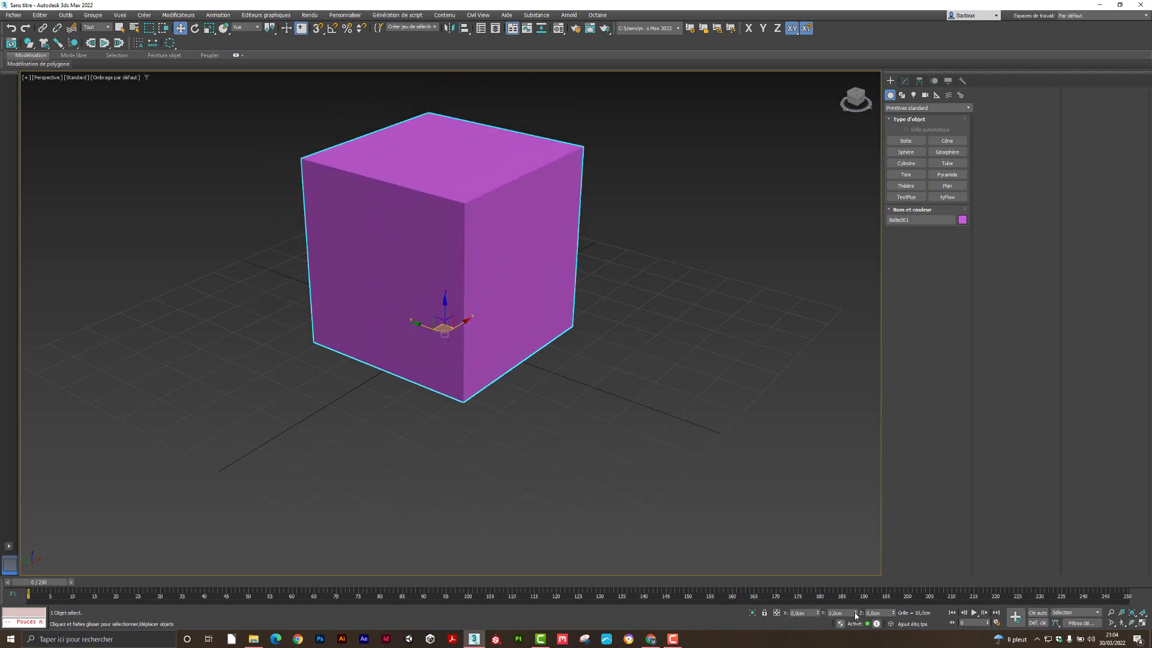
{"action": "left_click", "coordinate": [889, 613]}
{"action": "middle_click_drag", "start_coordinate": [419, 406], "coordinate": [419, 406], "text": "alt"}
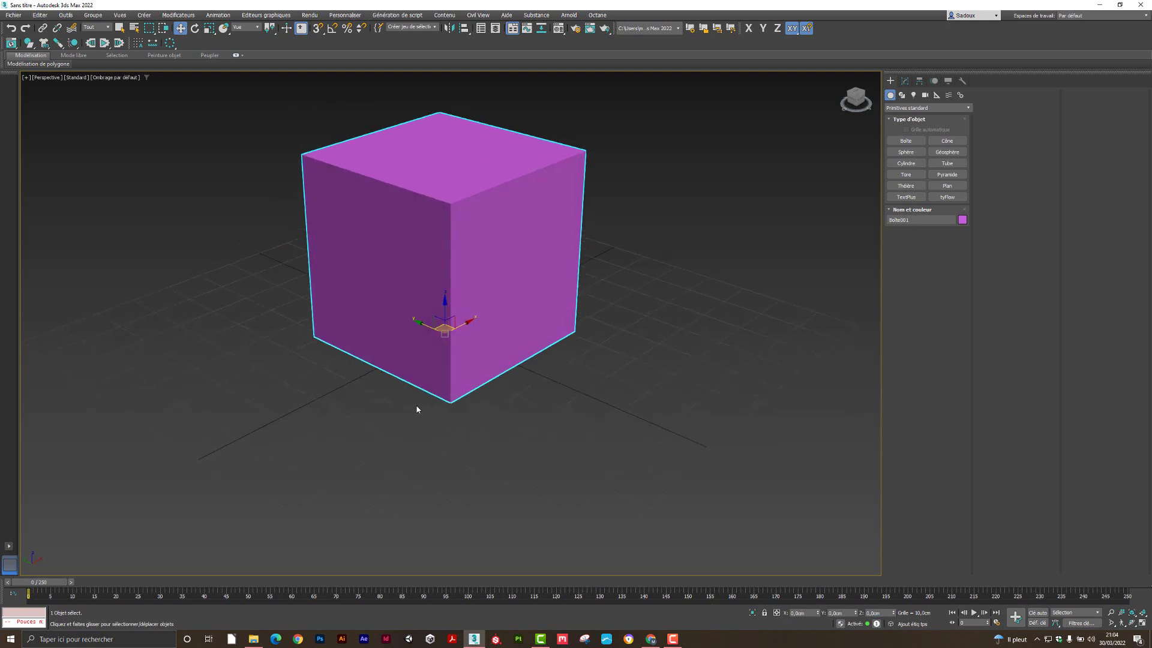
- Check the box in wireframe, return to shaded display, and turn on edged faces in the perspective viewport
{"action": "key", "text": "F3"}
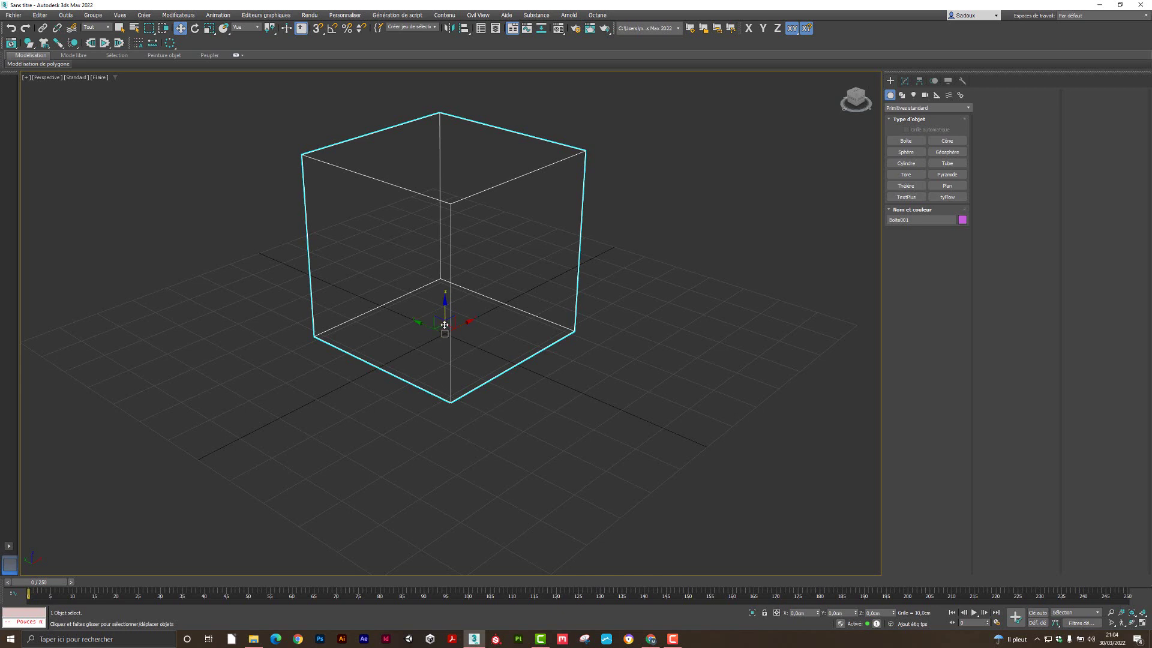
{"action": "key", "text": "F3"}
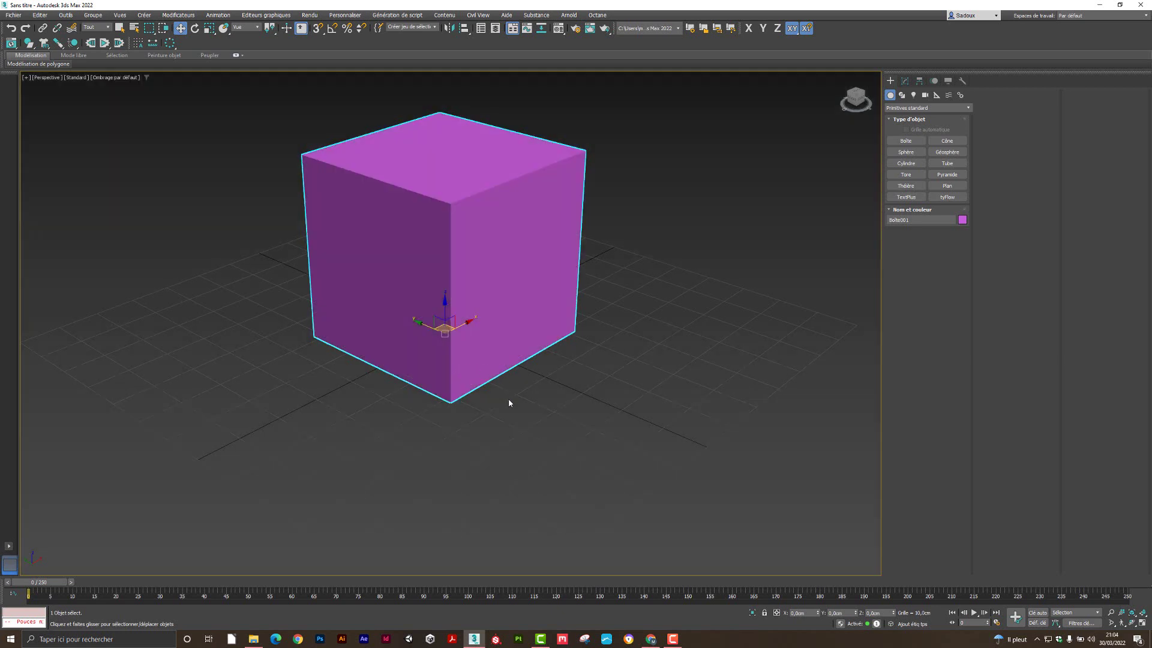
{"action": "mouse_move", "coordinate": [509, 398]}
{"action": "middle_mouse_down"}
{"action": "mouse_move", "coordinate": [513, 447]}
{"action": "mouse_move", "coordinate": [489, 470]}
{"action": "middle_mouse_up"}
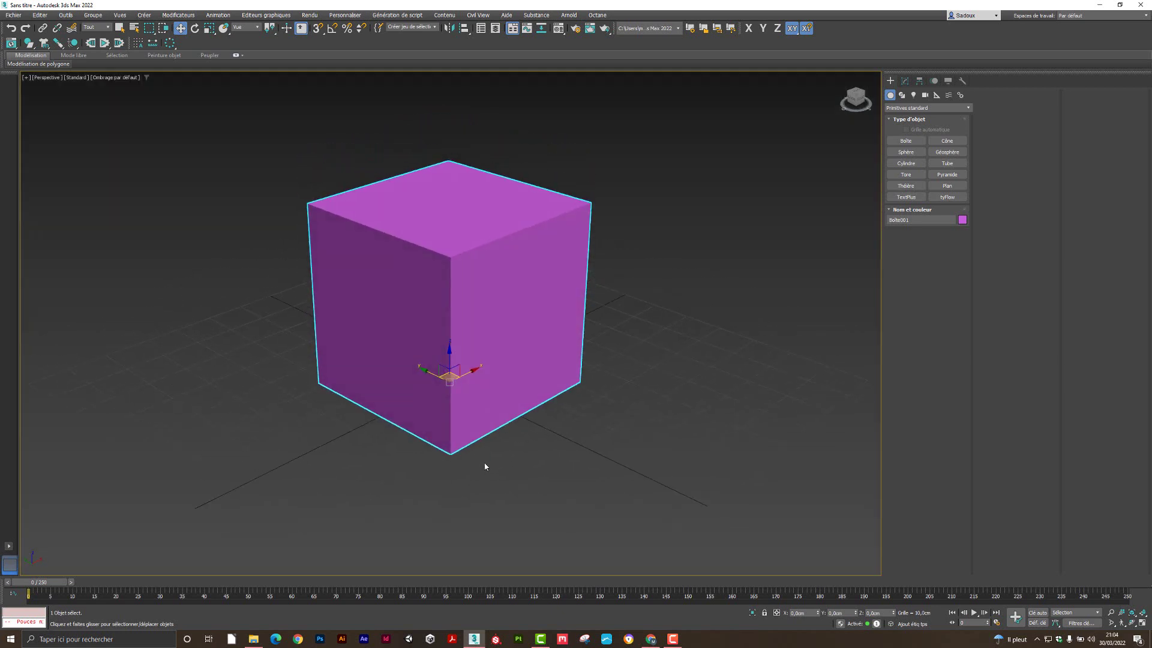
{"action": "key", "text": "F4"}
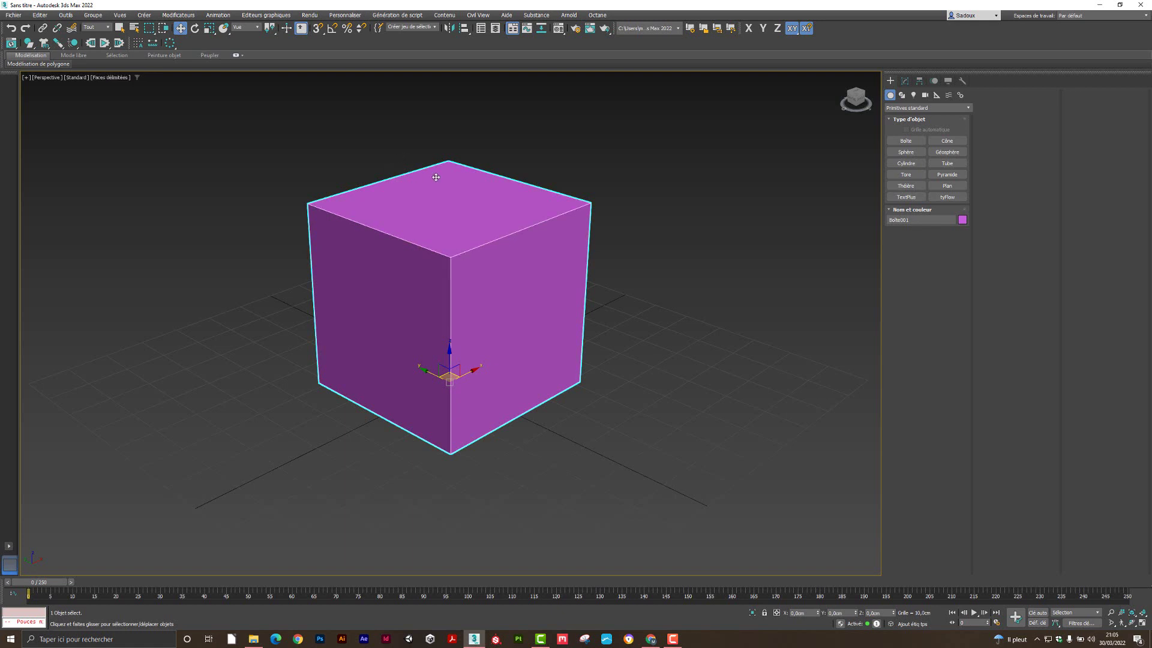
- Try 20 length segments on the box, compare it with and without edged faces, and reset the segments to 1
{"action": "left_click", "coordinate": [905, 81]}
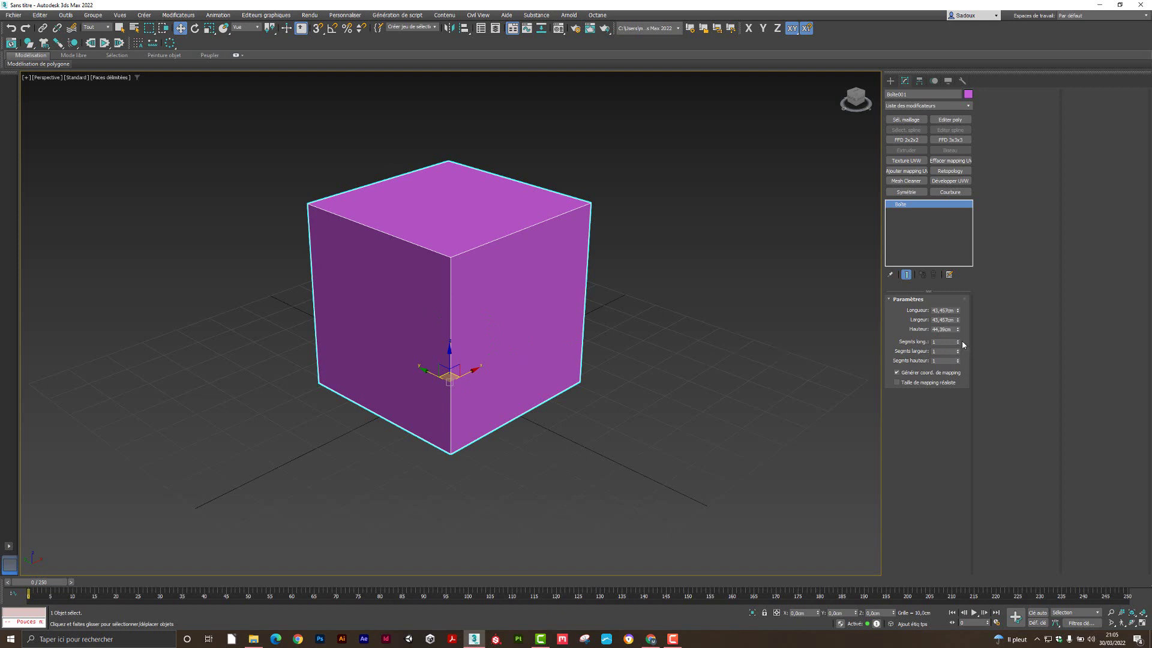
{"action": "mouse_move", "coordinate": [959, 347]}
{"action": "left_mouse_down"}
{"action": "mouse_move", "coordinate": [958, 324]}
{"action": "mouse_move", "coordinate": [956, 346]}
{"action": "left_mouse_up"}
{"action": "left_click_drag", "start_coordinate": [958, 344], "coordinate": [957, 333]}
{"action": "key", "text": "F4"}
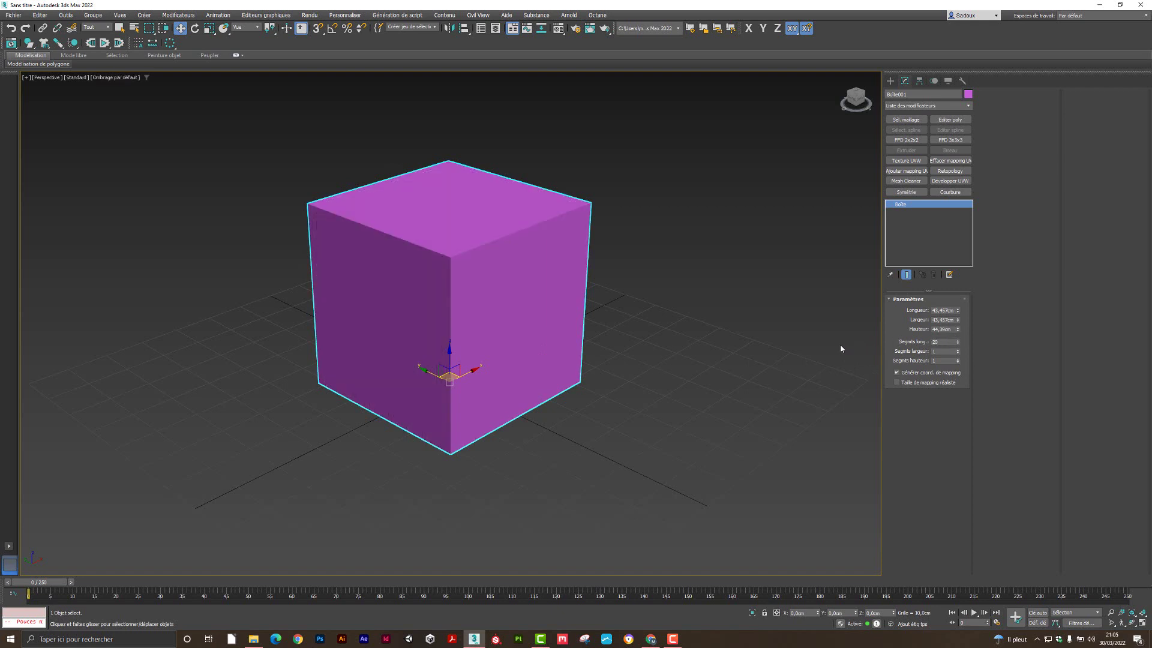
{"action": "key", "text": "F4"}
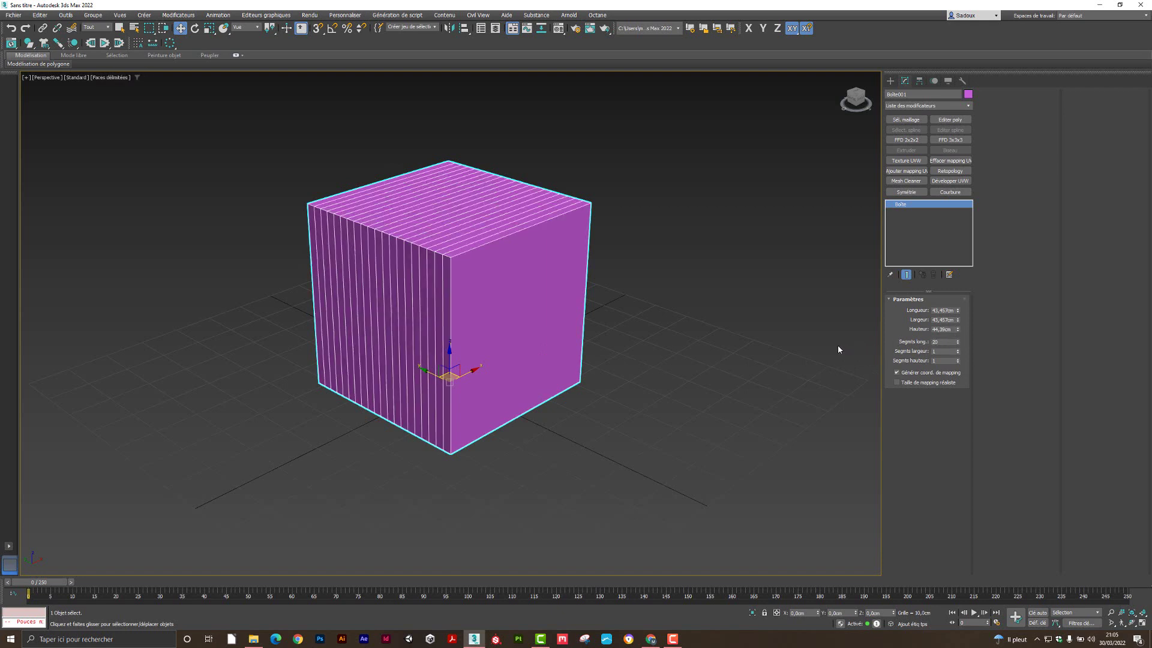
{"action": "right_click", "coordinate": [957, 344]}
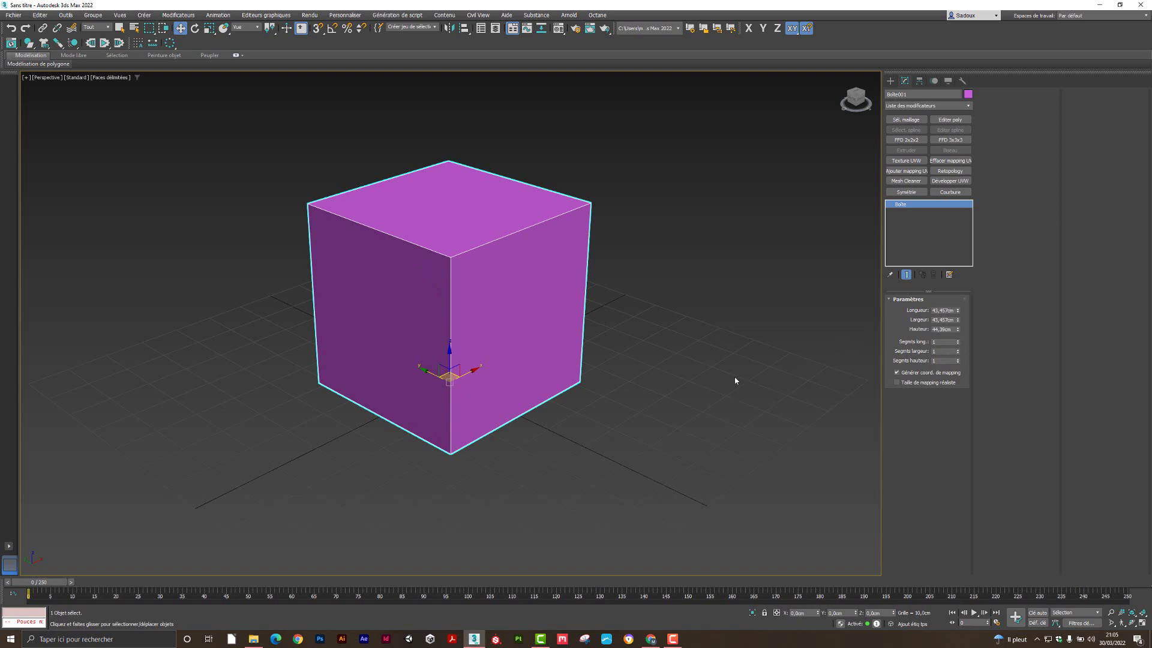
- Convert the box to an Editable Poly
{"action": "middle_click_drag", "start_coordinate": [603, 384], "coordinate": [597, 409]}
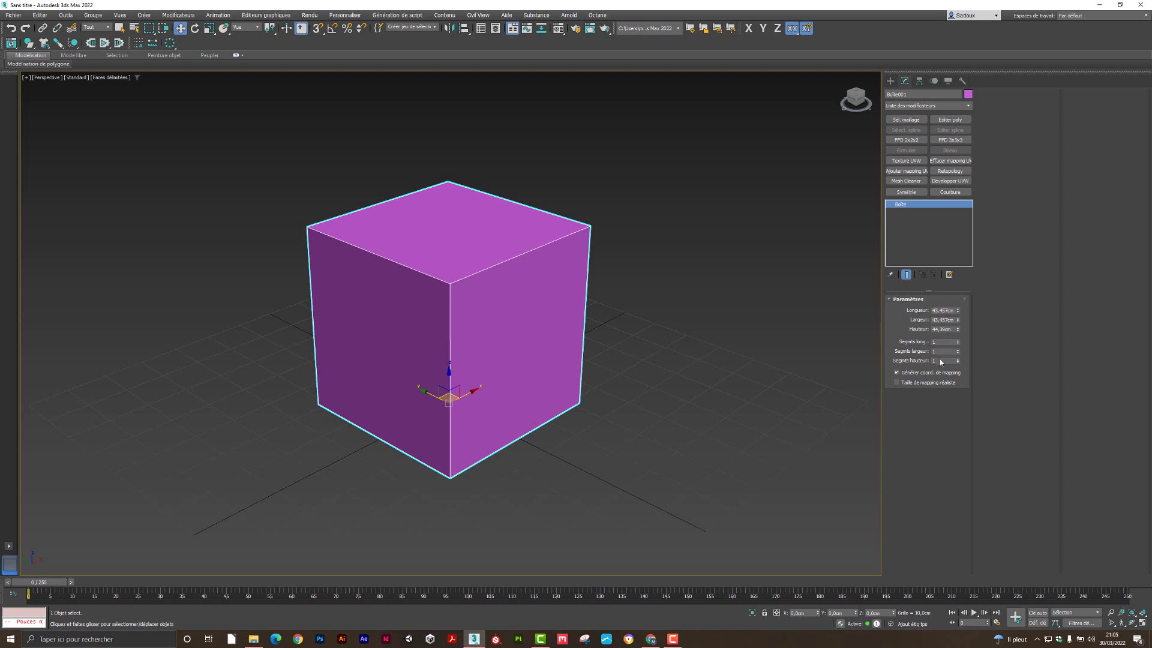
{"action": "right_click", "coordinate": [478, 293]}
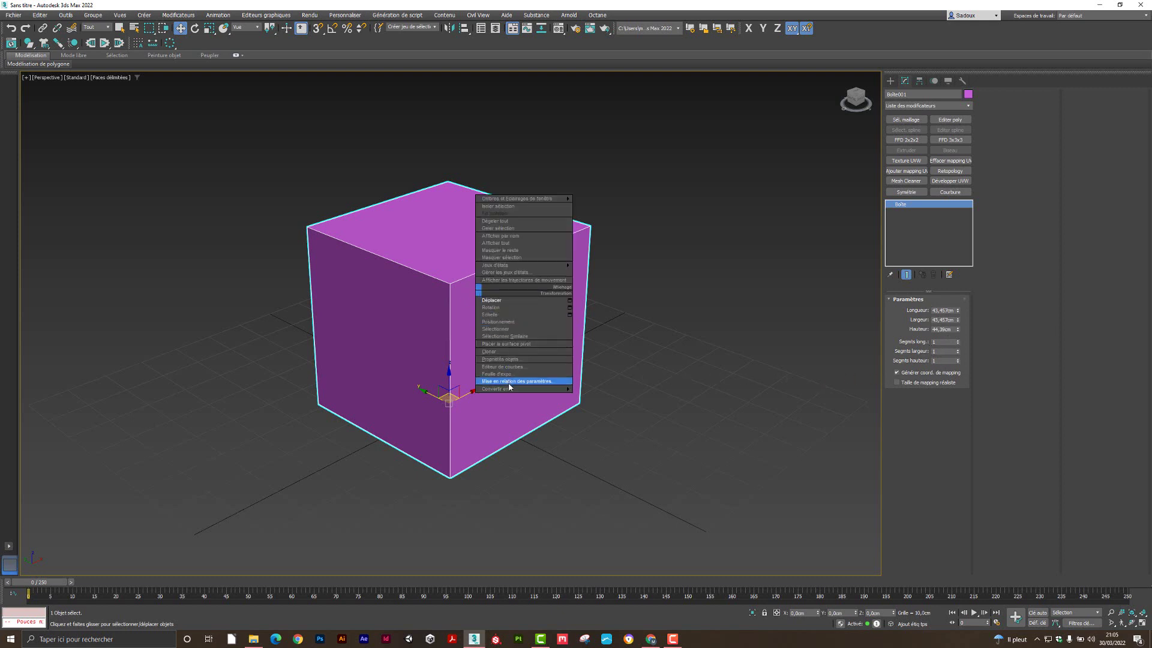
{"action": "mouse_move", "coordinate": [508, 389]}
{"action": "left_click", "coordinate": [629, 397]}
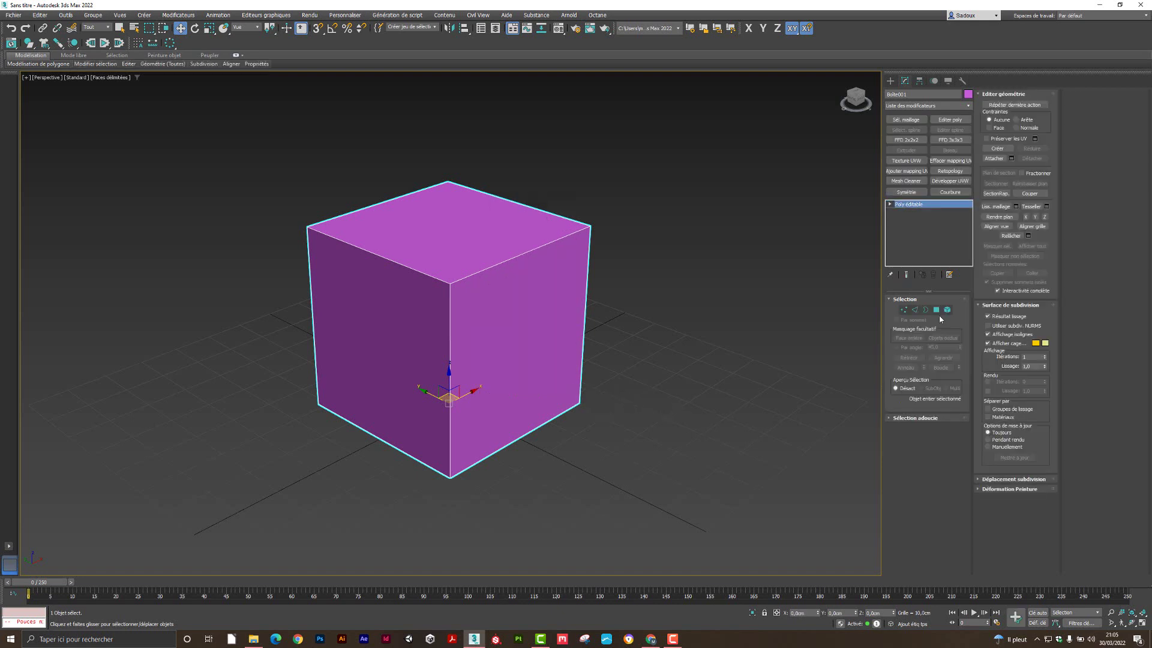
- Try moving an upper corner vertex and an upper edge of the cube, cancelling each move
{"action": "left_click", "coordinate": [904, 310]}
{"action": "left_click_drag", "start_coordinate": [629, 211], "coordinate": [661, 200]}
{"action": "right_click", "coordinate": [661, 199]}
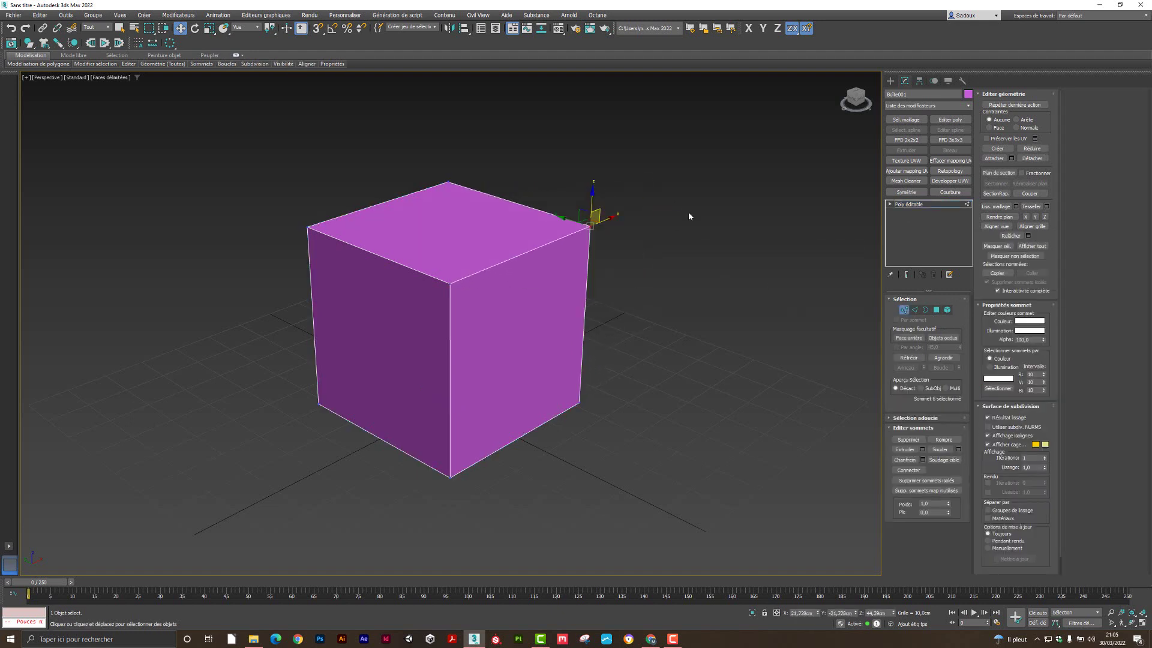
{"action": "left_click", "coordinate": [915, 312]}
{"action": "left_click_drag", "start_coordinate": [508, 258], "coordinate": [574, 286]}
{"action": "right_click", "coordinate": [574, 286]}
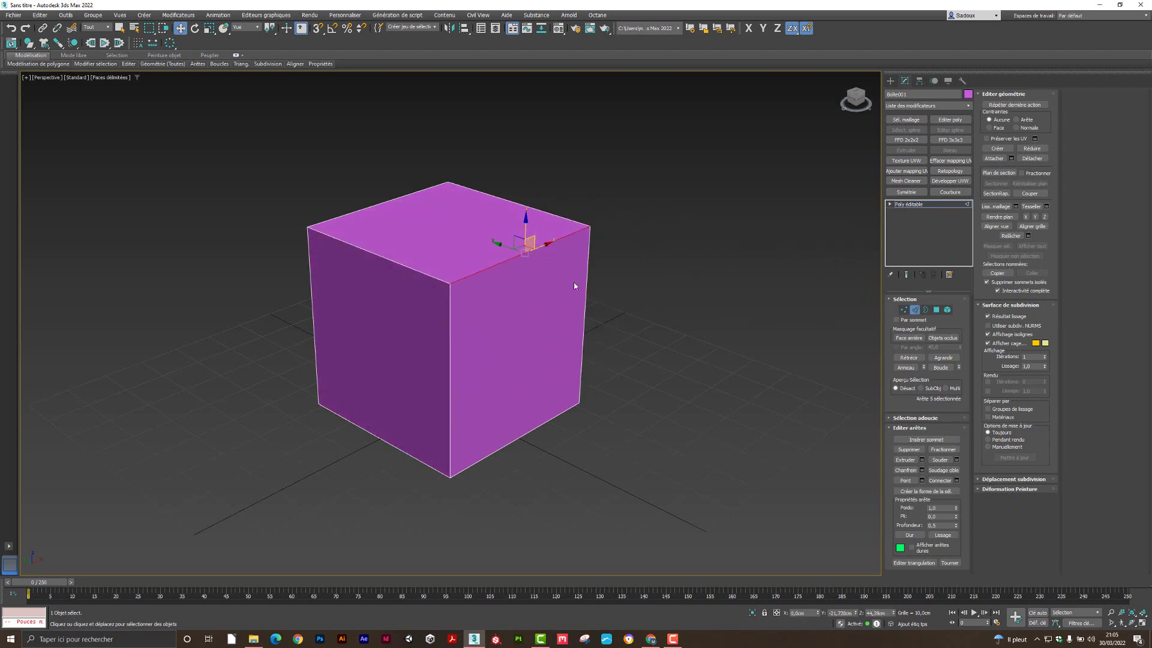
- Try moving the cube's top polygon and cancel the move
{"action": "left_click", "coordinate": [936, 309]}
{"action": "left_click", "coordinate": [410, 243]}
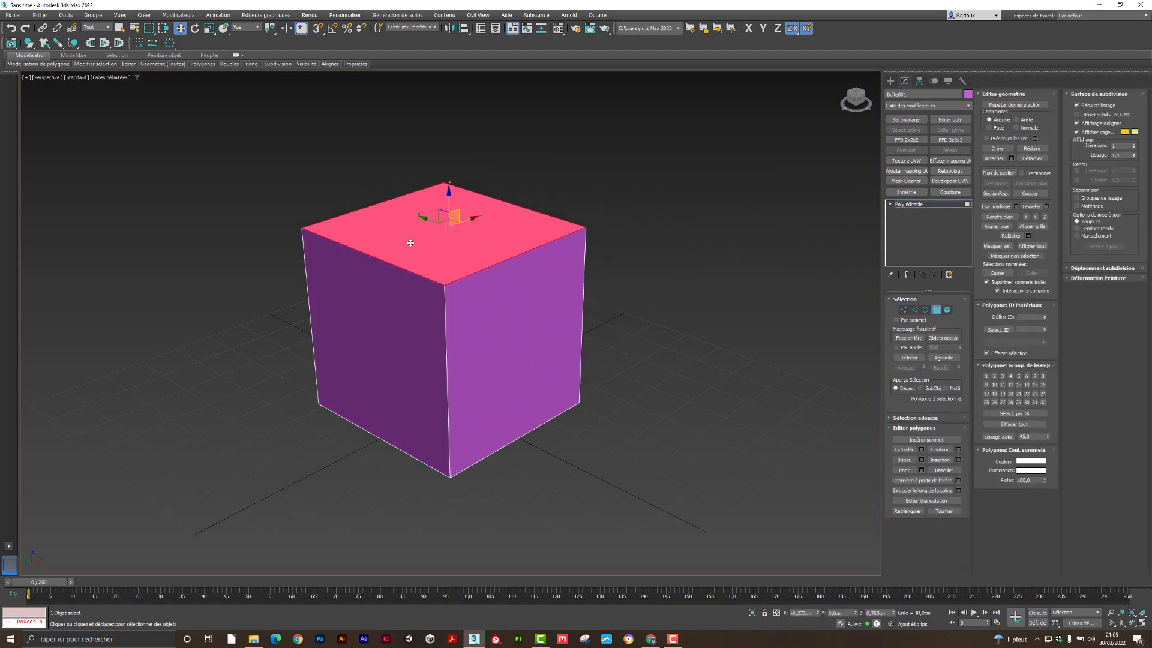
{"action": "left_click_drag", "start_coordinate": [410, 243], "coordinate": [465, 231]}
{"action": "right_click", "coordinate": [465, 231]}
- Select the whole cube at Element sub-object level
{"action": "left_click", "coordinate": [948, 310]}
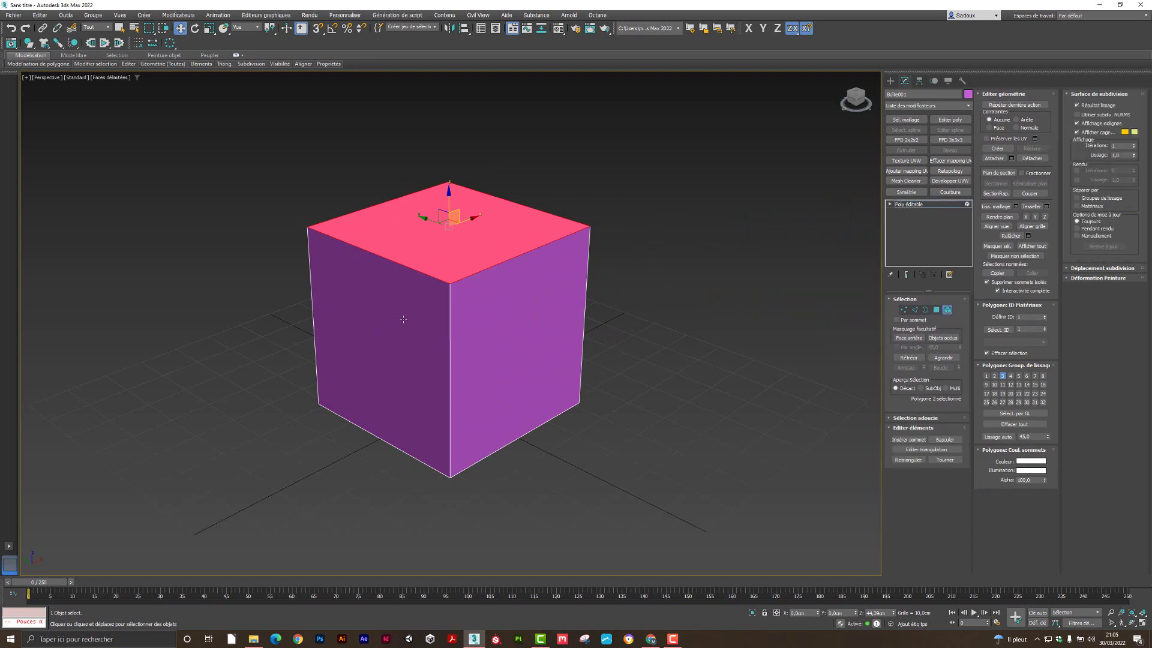
{"action": "left_click", "coordinate": [412, 317]}
{"action": "left_click", "coordinate": [947, 309]}
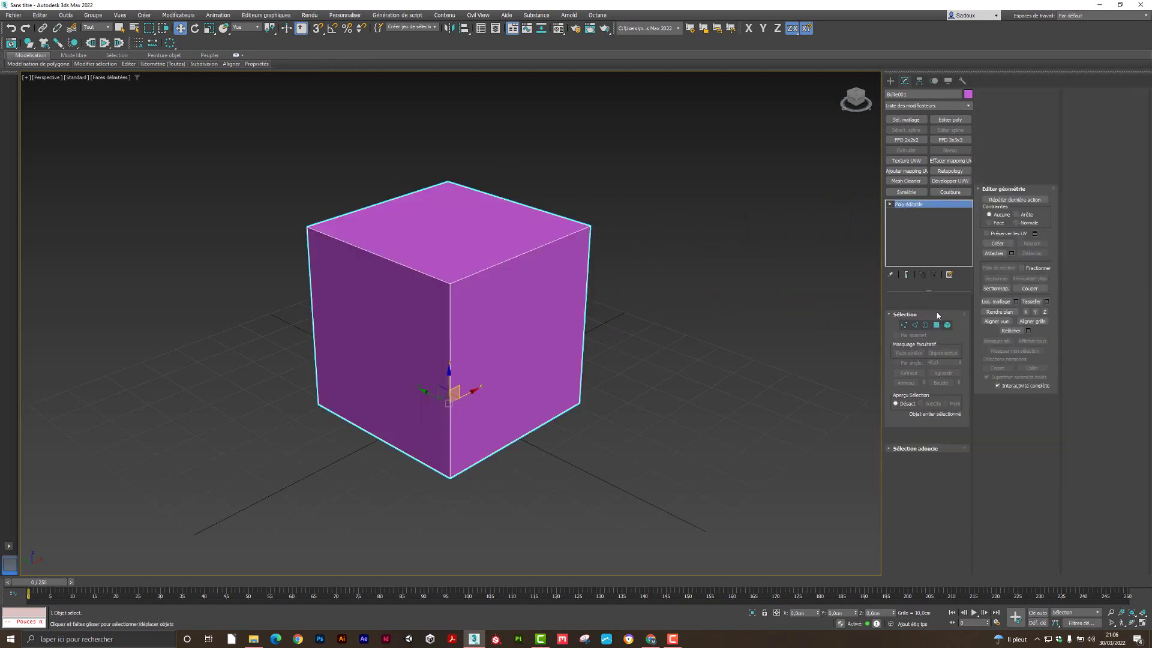
{"action": "mouse_move", "coordinate": [502, 353]}
{"action": "middle_mouse_down"}
{"action": "mouse_move", "coordinate": [506, 375]}
{"action": "mouse_move", "coordinate": [502, 362]}
{"action": "middle_mouse_up"}
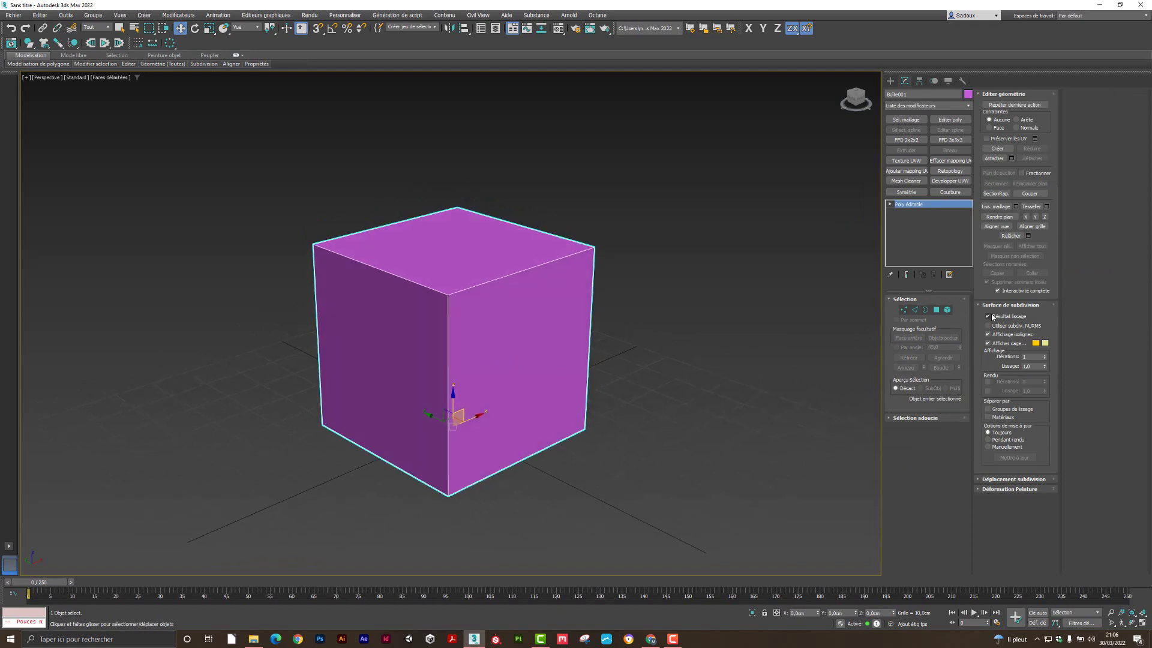
{"action": "left_click", "coordinate": [947, 310]}
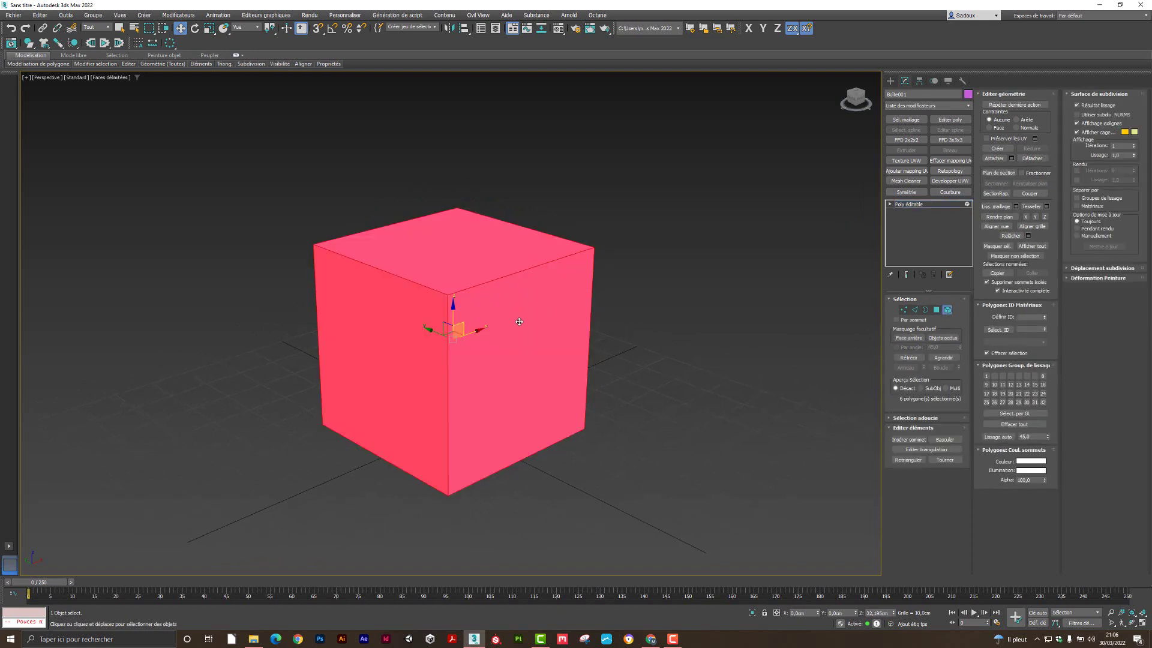
{"action": "middle_click_drag", "start_coordinate": [519, 322], "coordinate": [528, 358]}
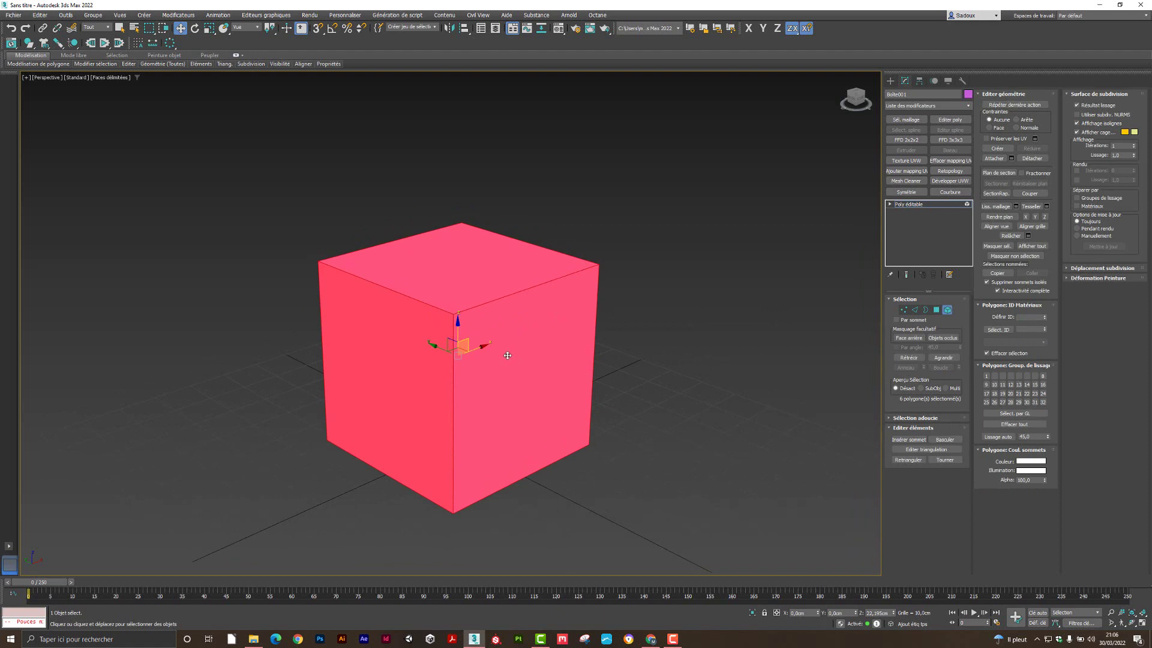
- Clone the selected cube about 48 cm straight up as an element of the same object, leaving a small gap between them
{"action": "left_click_drag", "start_coordinate": [457, 326], "coordinate": [458, 110], "text": "shift"}
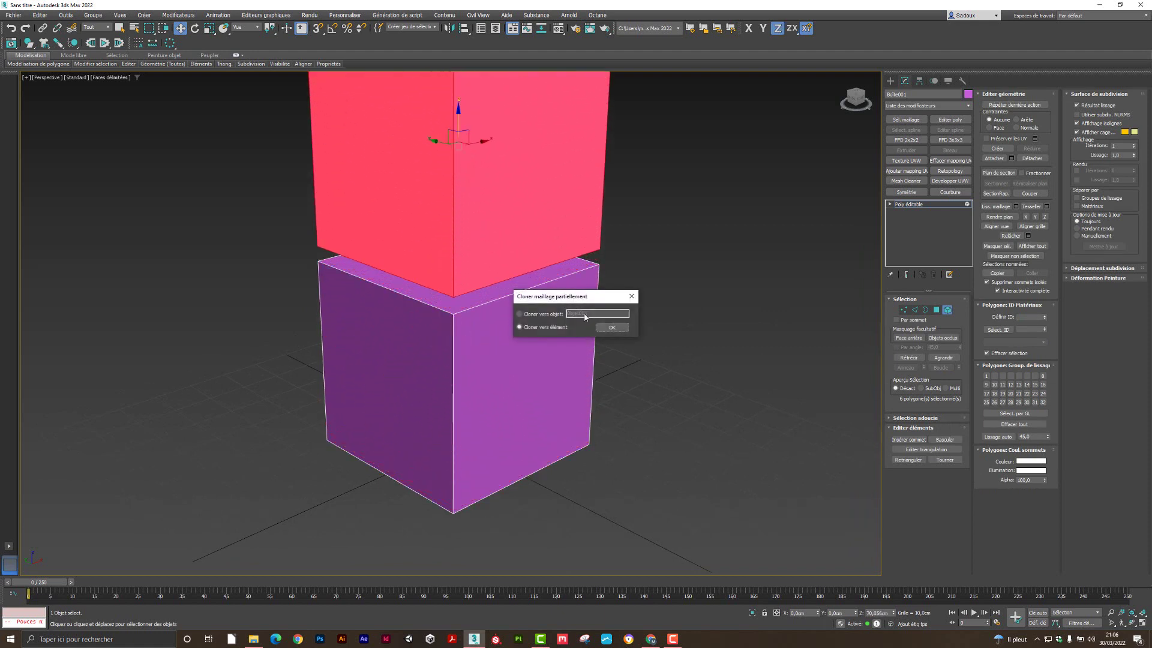
{"action": "left_click_drag", "start_coordinate": [575, 297], "coordinate": [740, 158]}
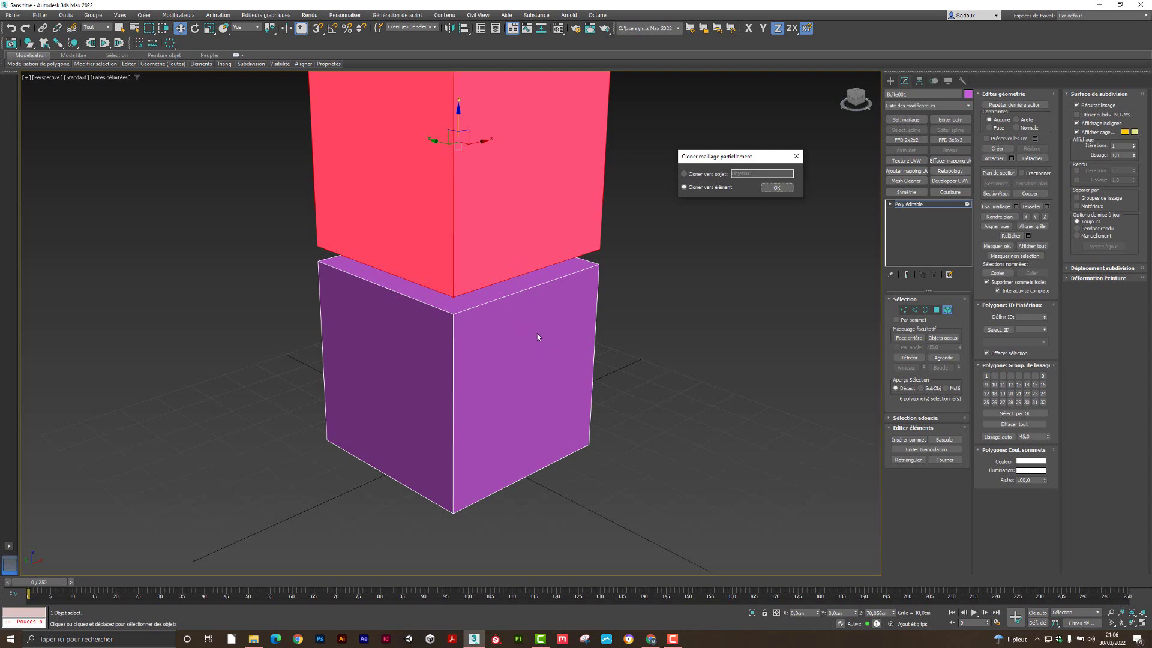
{"action": "left_click", "coordinate": [684, 174]}
{"action": "left_click", "coordinate": [720, 187]}
{"action": "left_click", "coordinate": [776, 186]}
{"action": "middle_click_drag", "start_coordinate": [464, 231], "coordinate": [464, 298]}
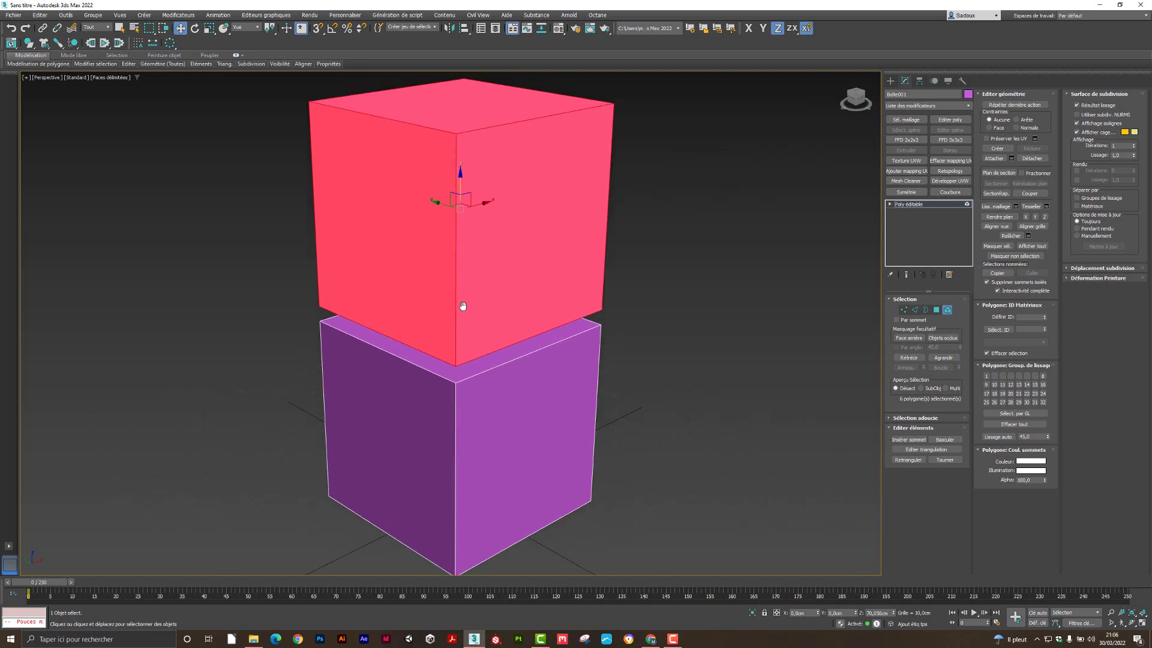
- Scale the upper cube element uniformly down to a little under half its size
{"action": "right_click", "coordinate": [457, 222]}
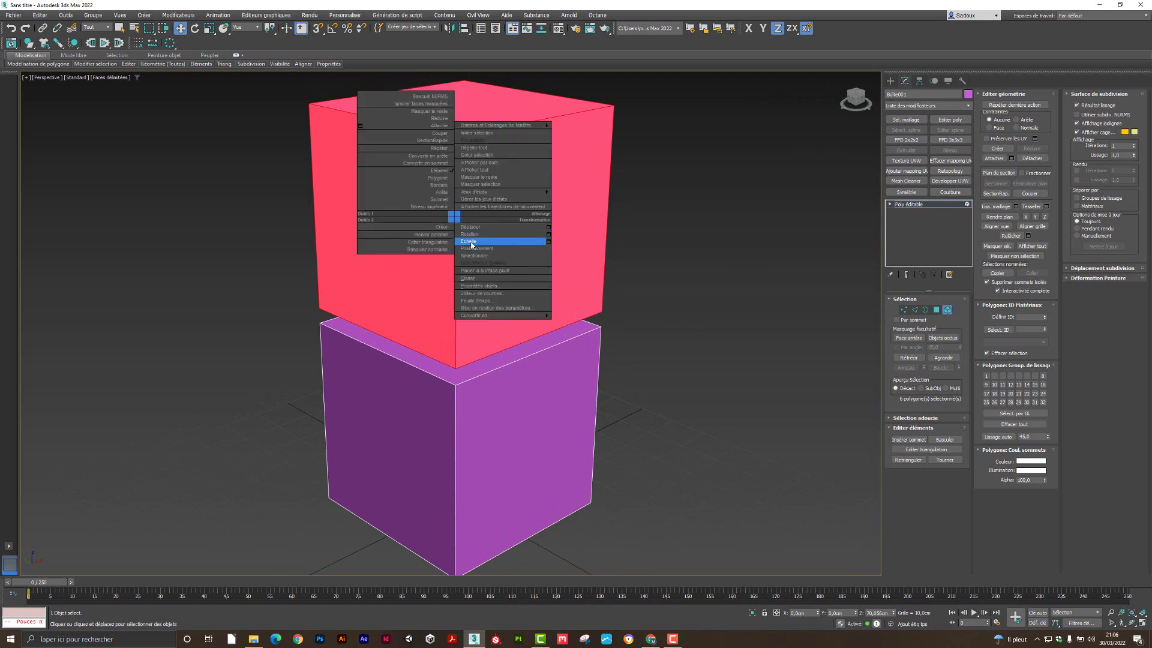
{"action": "left_click", "coordinate": [468, 246]}
{"action": "middle_click_drag", "start_coordinate": [462, 256], "coordinate": [462, 216], "text": "alt"}
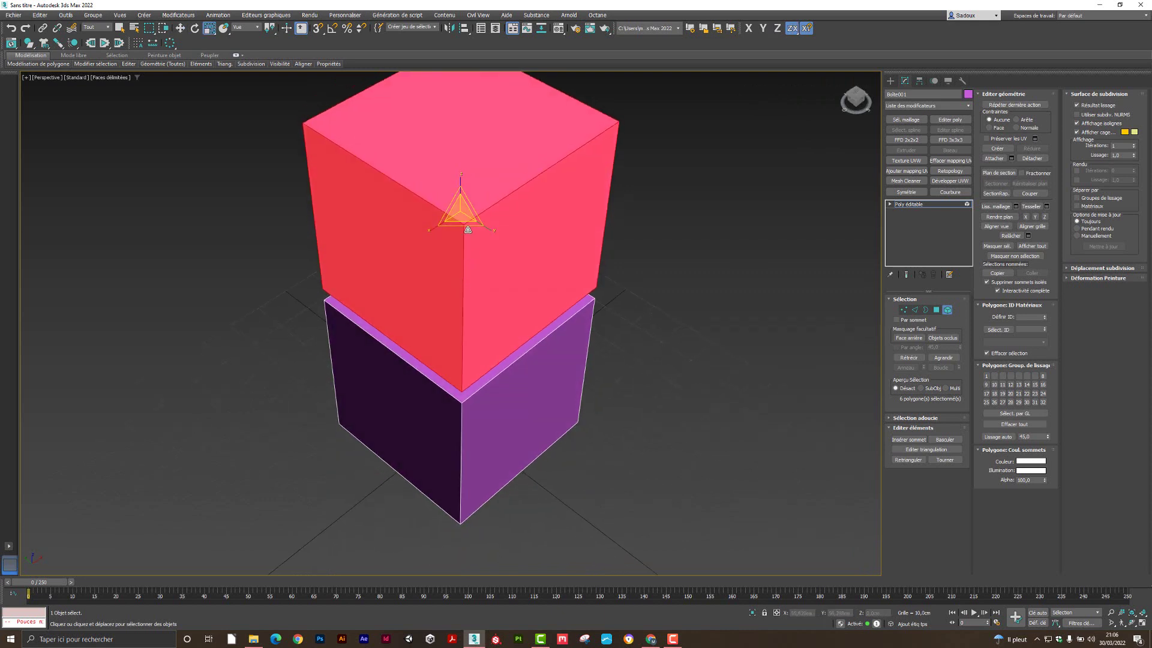
{"action": "left_click_drag", "start_coordinate": [462, 212], "coordinate": [473, 270]}
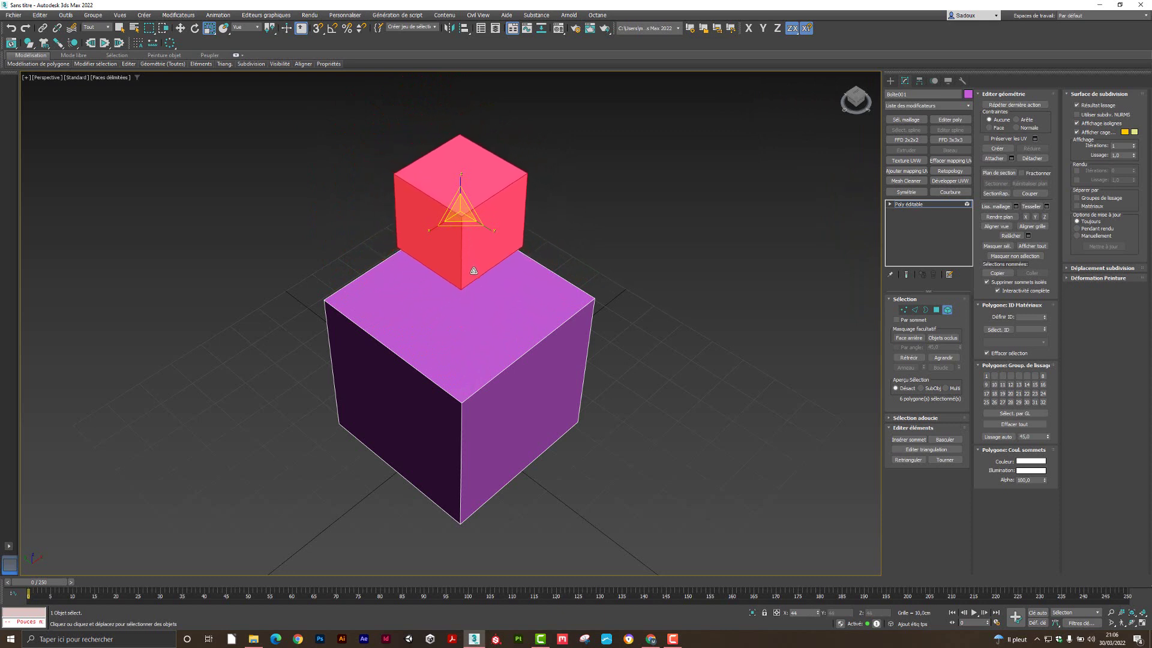
{"action": "middle_click_drag", "start_coordinate": [472, 298], "coordinate": [469, 272], "text": "alt"}
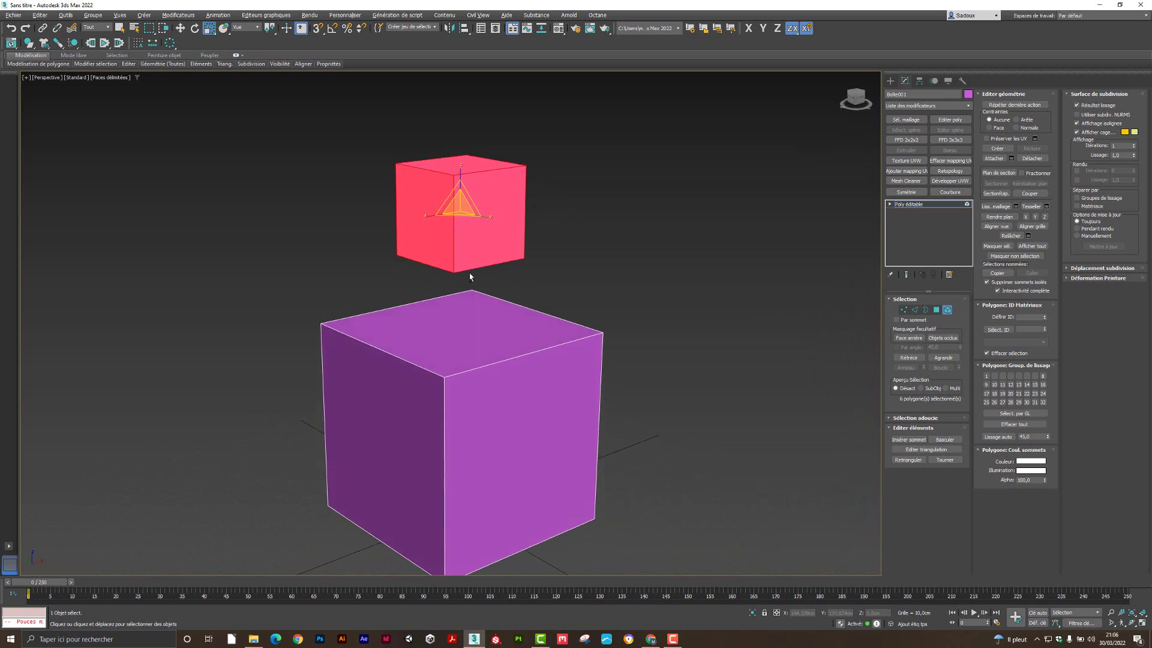
- Move the small cube element straight down about 18 cm onto the large cube's top face
{"action": "right_click", "coordinate": [451, 213]}
{"action": "left_click", "coordinate": [468, 217]}
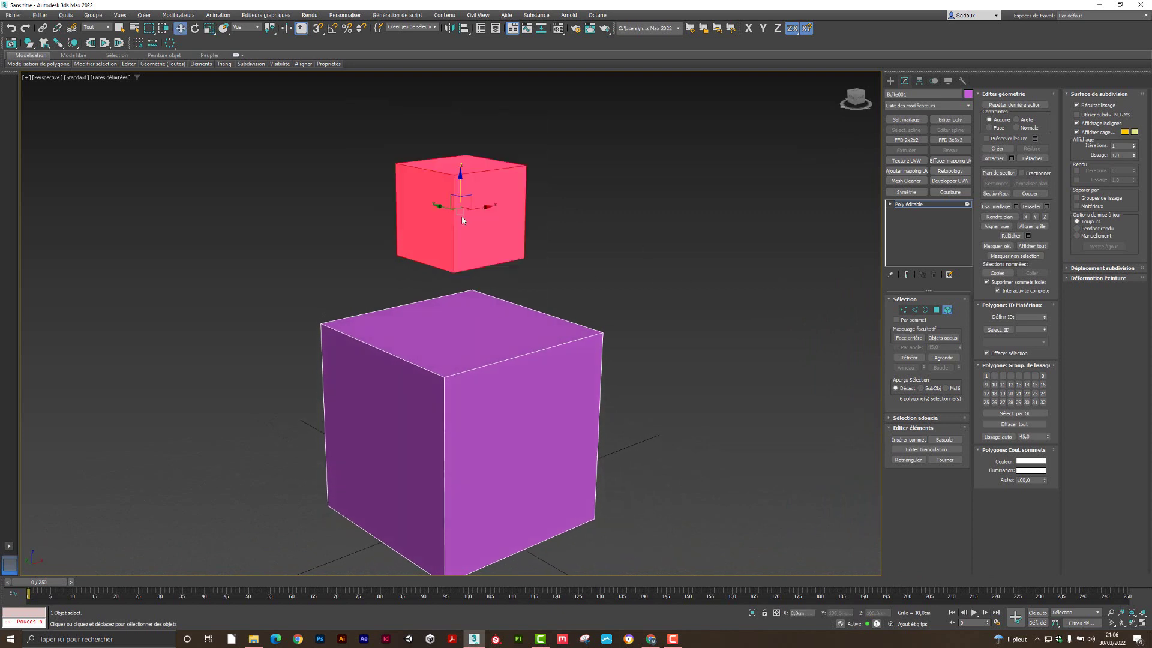
{"action": "left_click_drag", "start_coordinate": [461, 181], "coordinate": [462, 257]}
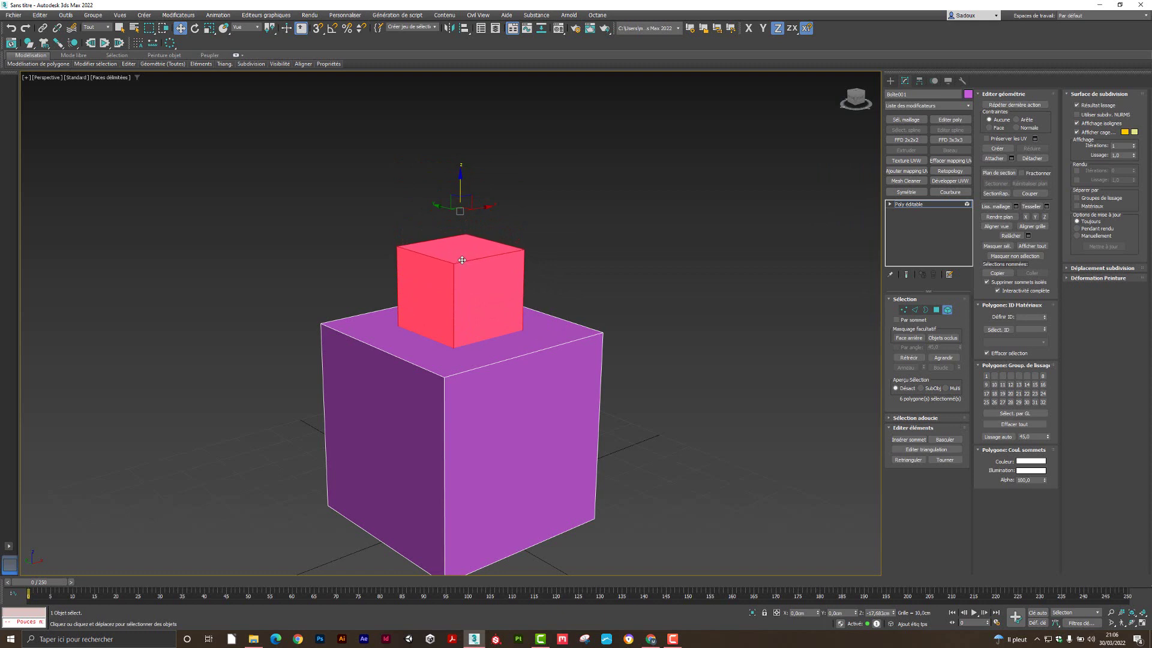
{"action": "middle_click_drag", "start_coordinate": [509, 309], "coordinate": [497, 260]}
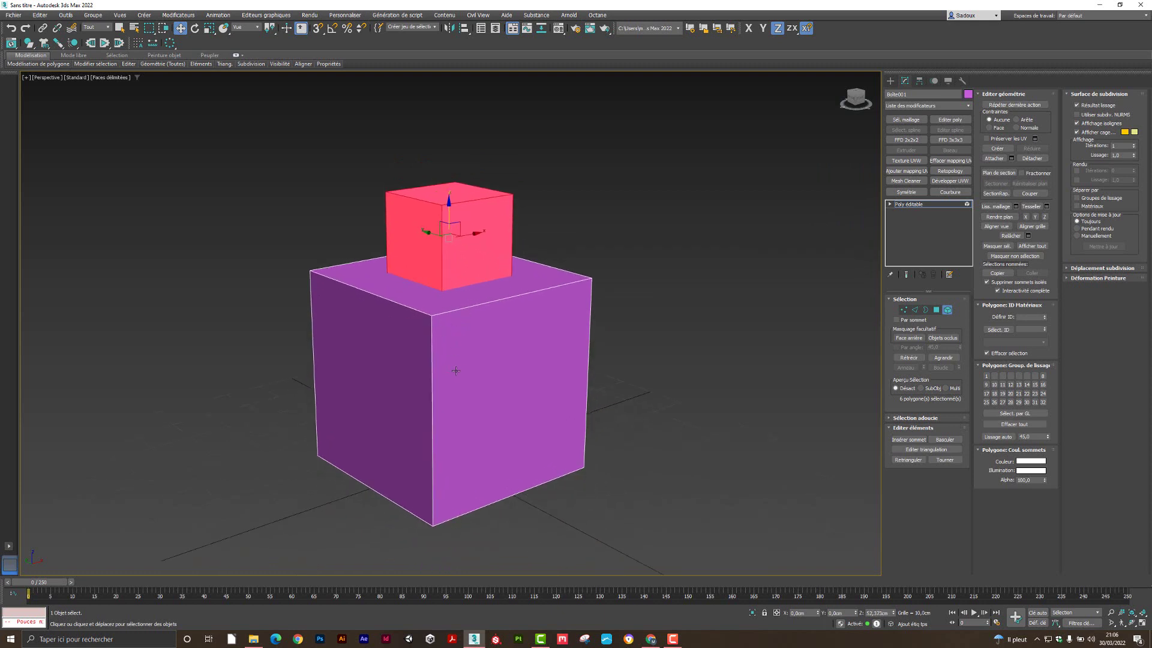
{"action": "middle_click_drag", "start_coordinate": [453, 366], "coordinate": [447, 336], "text": "alt"}
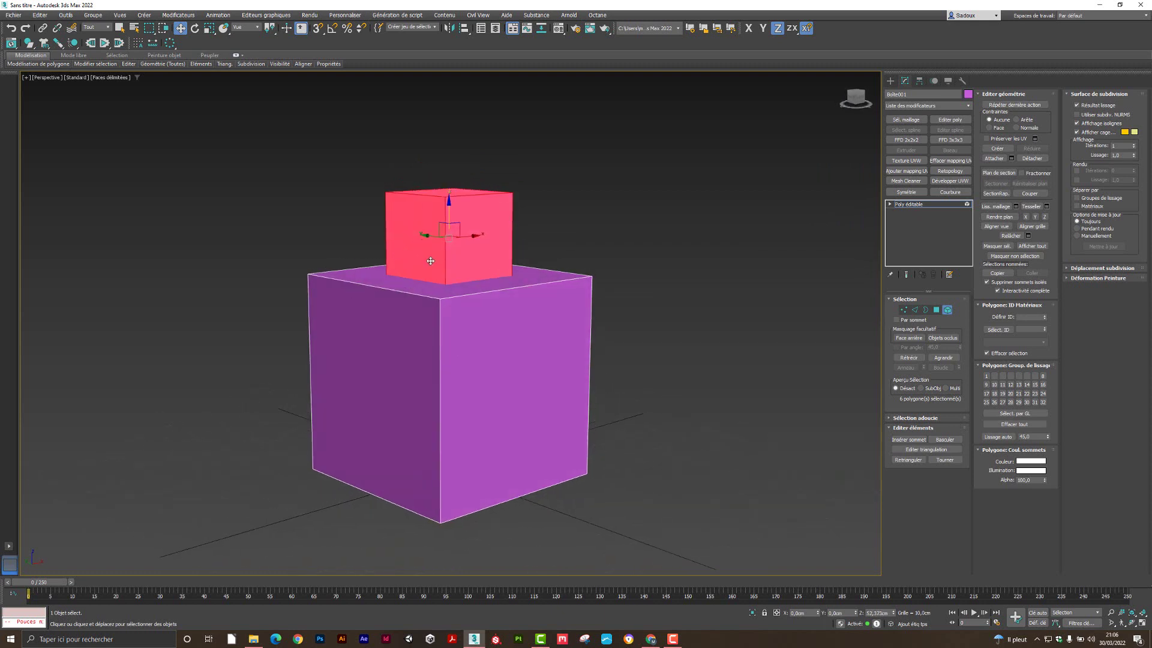
{"action": "middle_click_drag", "start_coordinate": [430, 264], "coordinate": [434, 297], "text": "alt"}
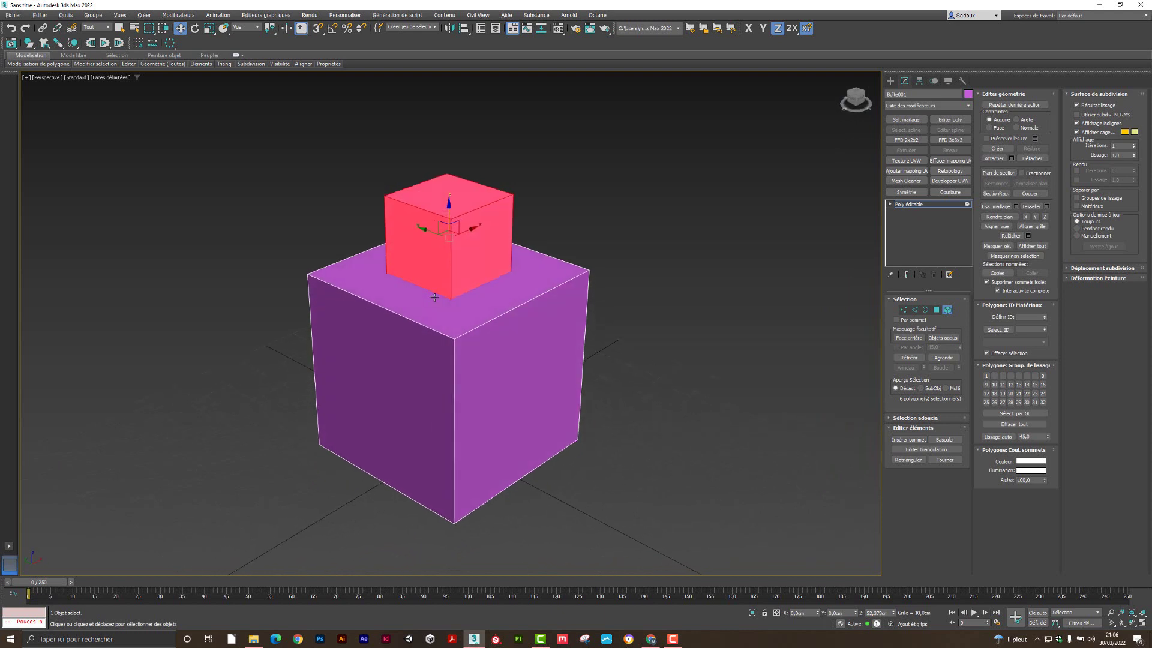
- At Polygon level, raise the small cube's top polygon along Z to a height of about 73 cm
{"action": "left_click", "coordinate": [935, 310]}
{"action": "left_click", "coordinate": [436, 191]}
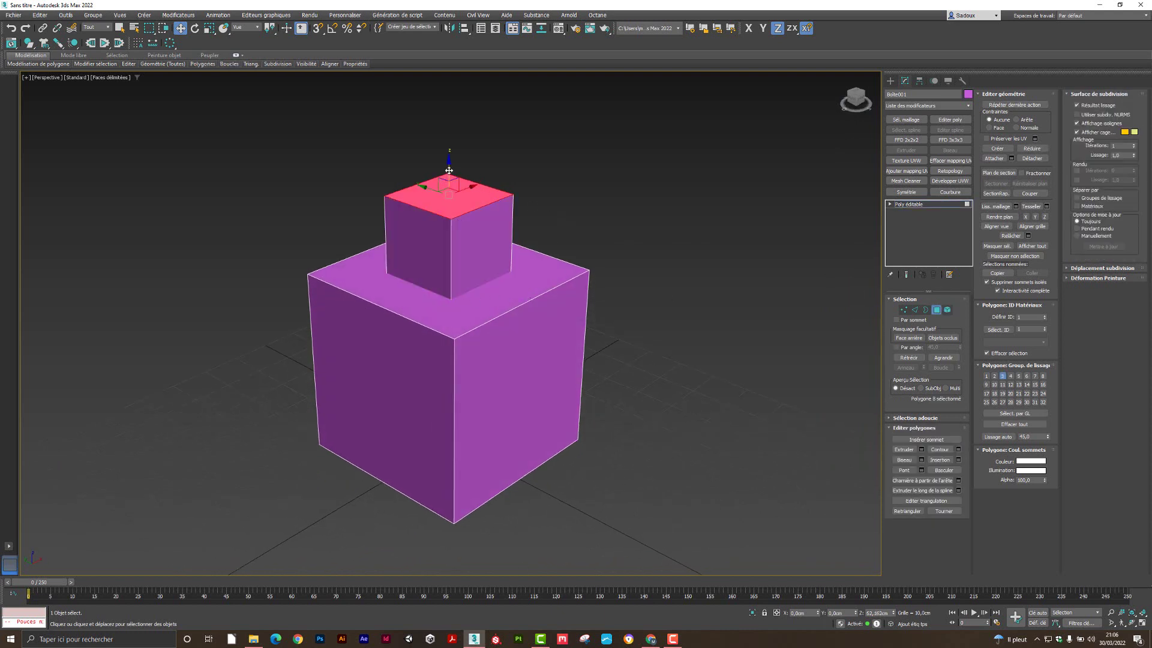
{"action": "left_click_drag", "start_coordinate": [449, 170], "coordinate": [449, 120]}
- At Edge level, lower one top edge of the small block to about 63.8 cm in Z for a sloped top
{"action": "left_click", "coordinate": [914, 309]}
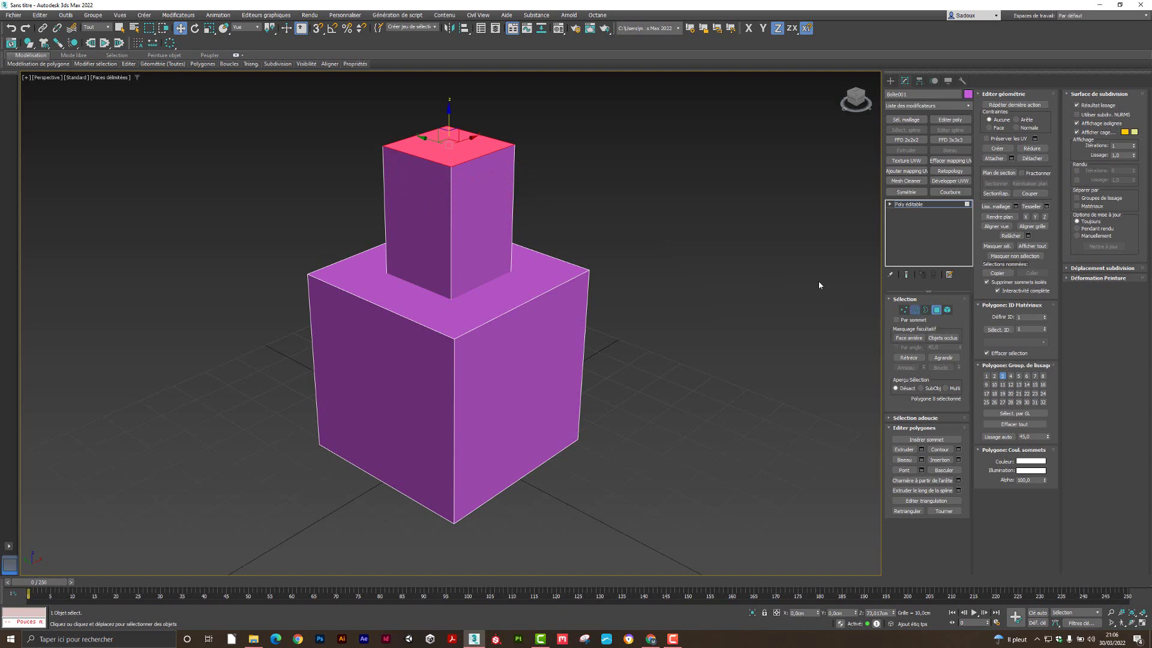
{"action": "left_click", "coordinate": [477, 156]}
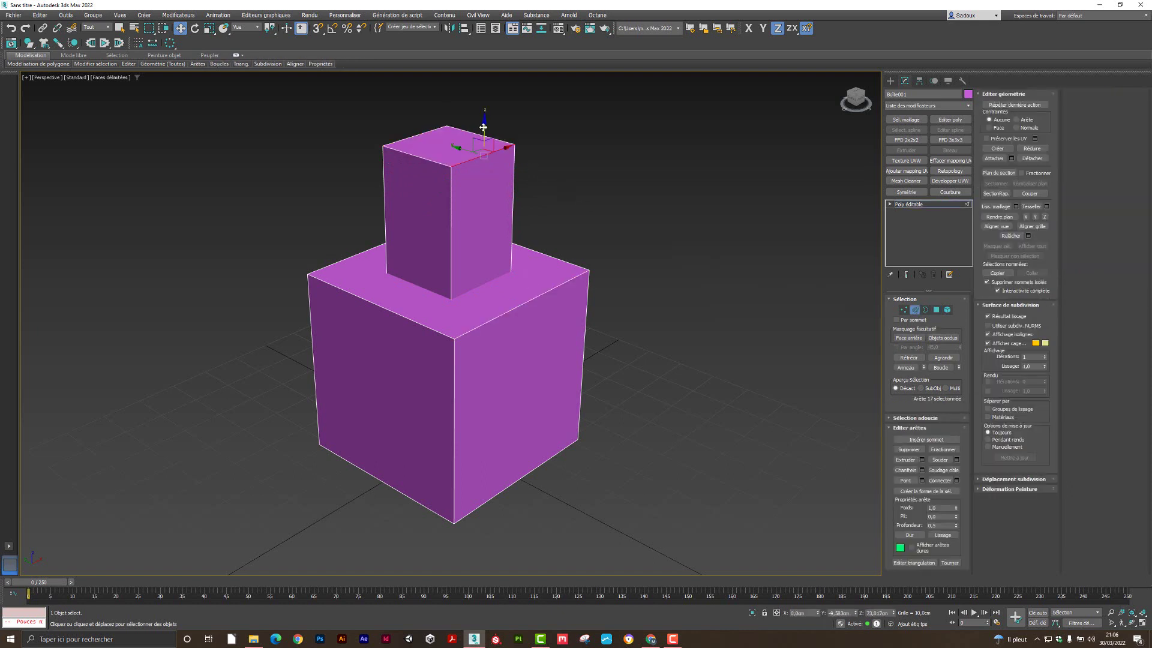
{"action": "left_click_drag", "start_coordinate": [483, 127], "coordinate": [487, 196]}
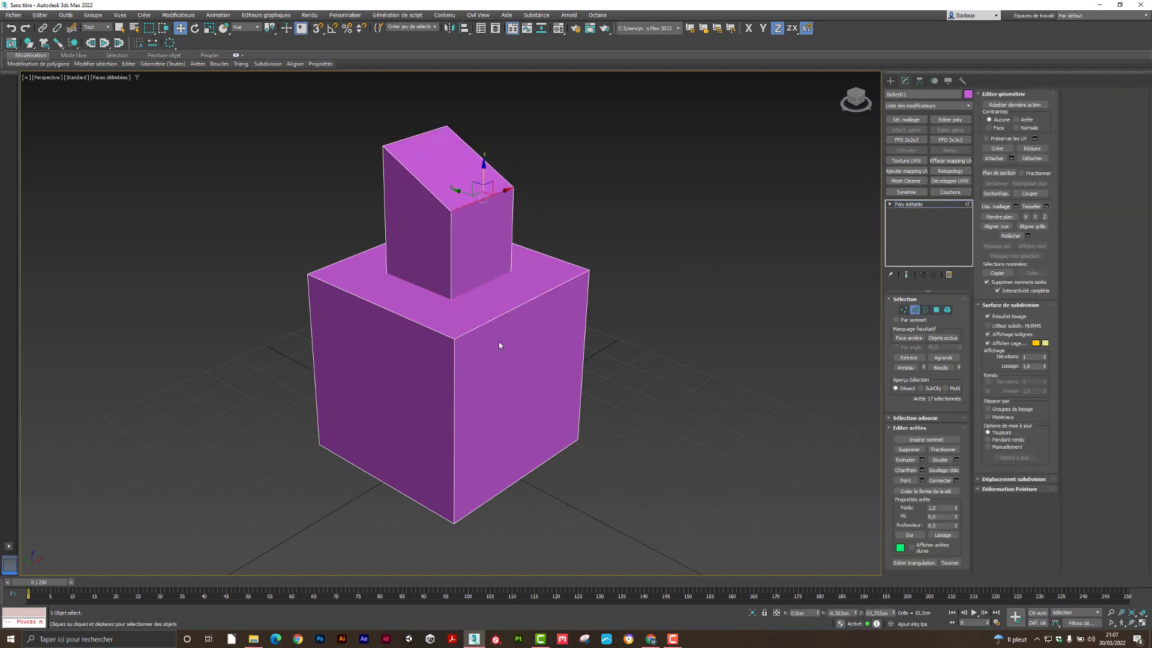
- Display the model in wireframe and select the upper block's hidden bottom polygon at Polygon level
{"action": "mouse_move", "coordinate": [498, 345]}
{"action": "middle_mouse_down", "text": "alt"}
{"action": "mouse_move", "coordinate": [485, 315]}
{"action": "mouse_move", "coordinate": [506, 324]}
{"action": "middle_mouse_up", "text": "alt"}
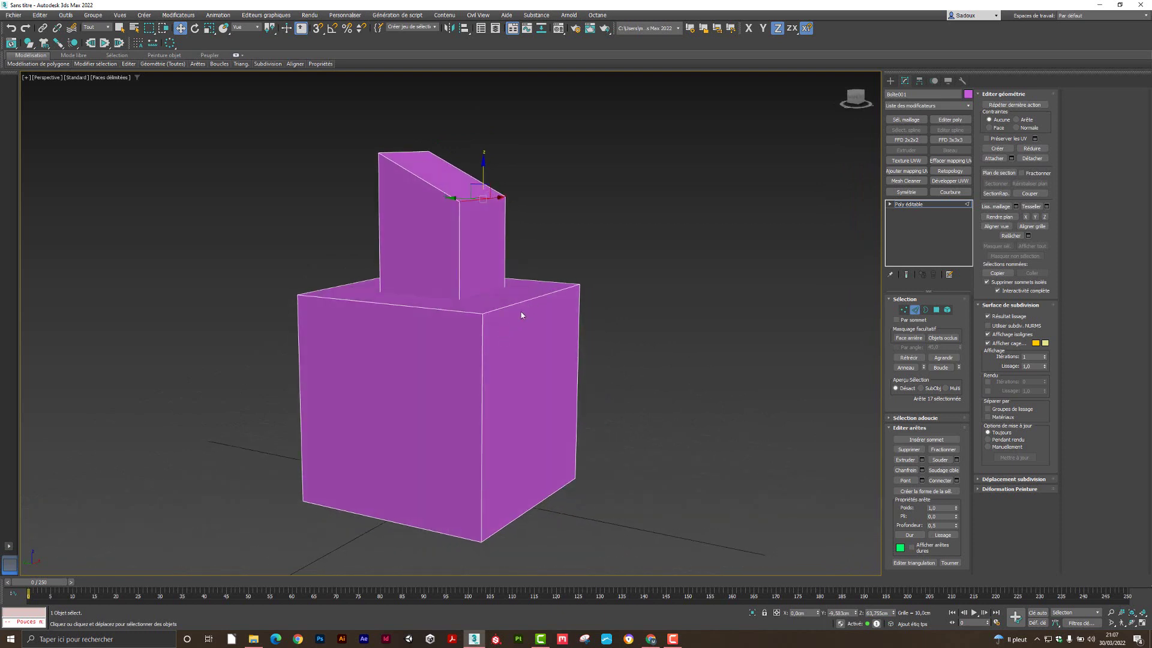
{"action": "middle_click_drag", "start_coordinate": [514, 328], "coordinate": [517, 310]}
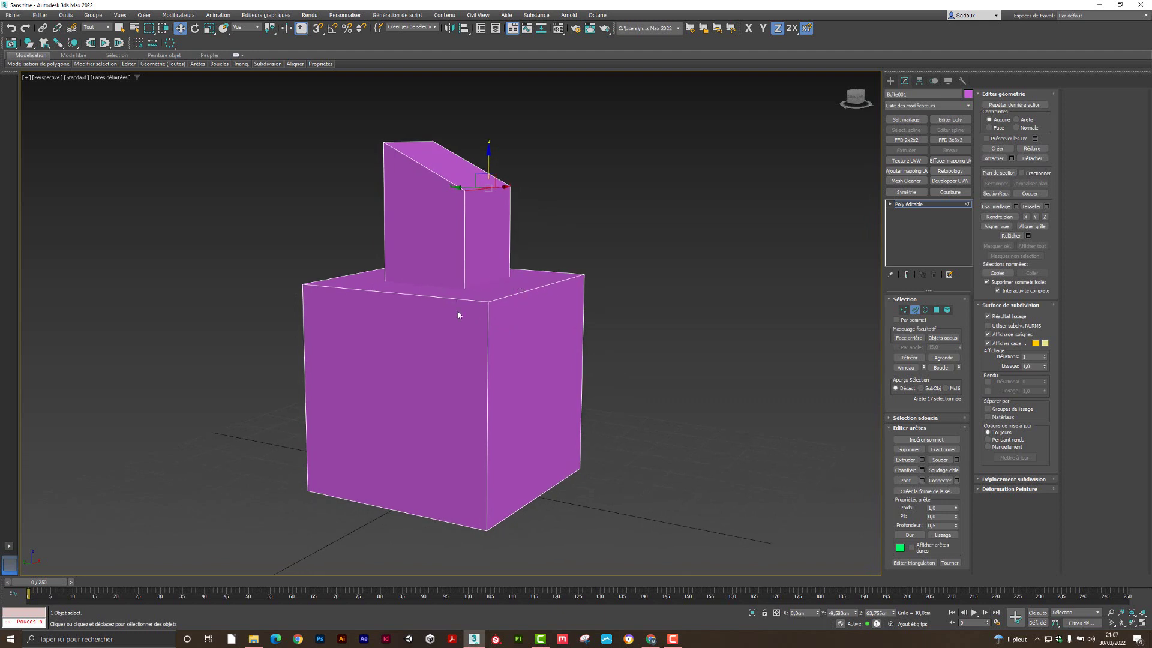
{"action": "middle_click_drag", "start_coordinate": [455, 339], "coordinate": [465, 300], "text": "alt"}
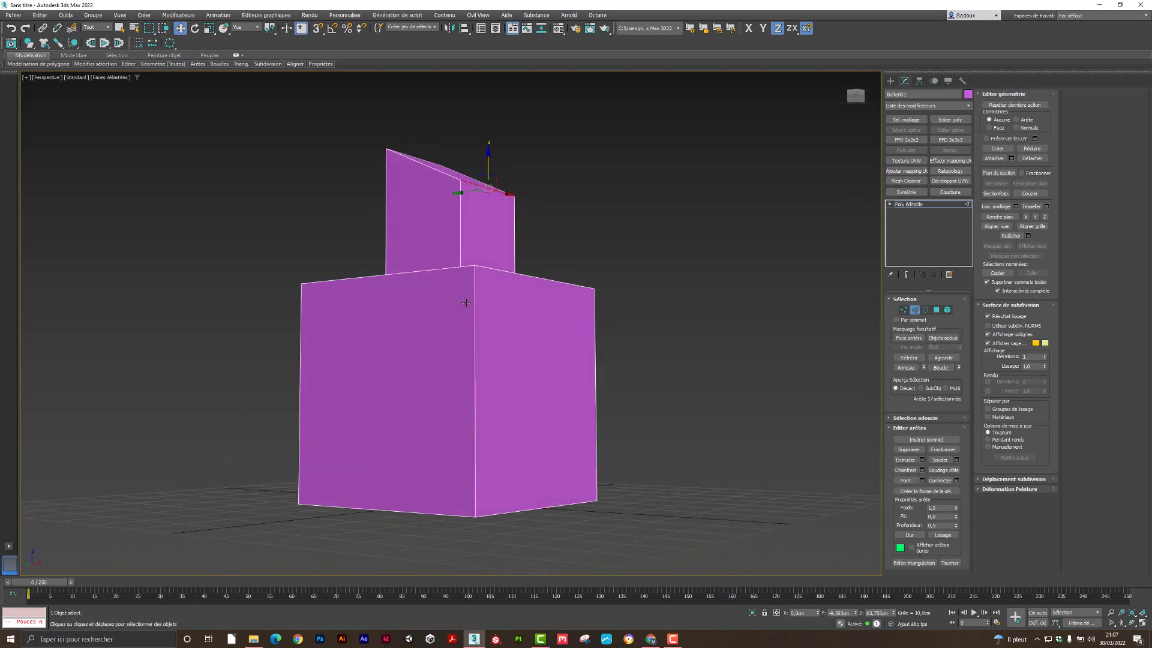
{"action": "key", "text": "F3"}
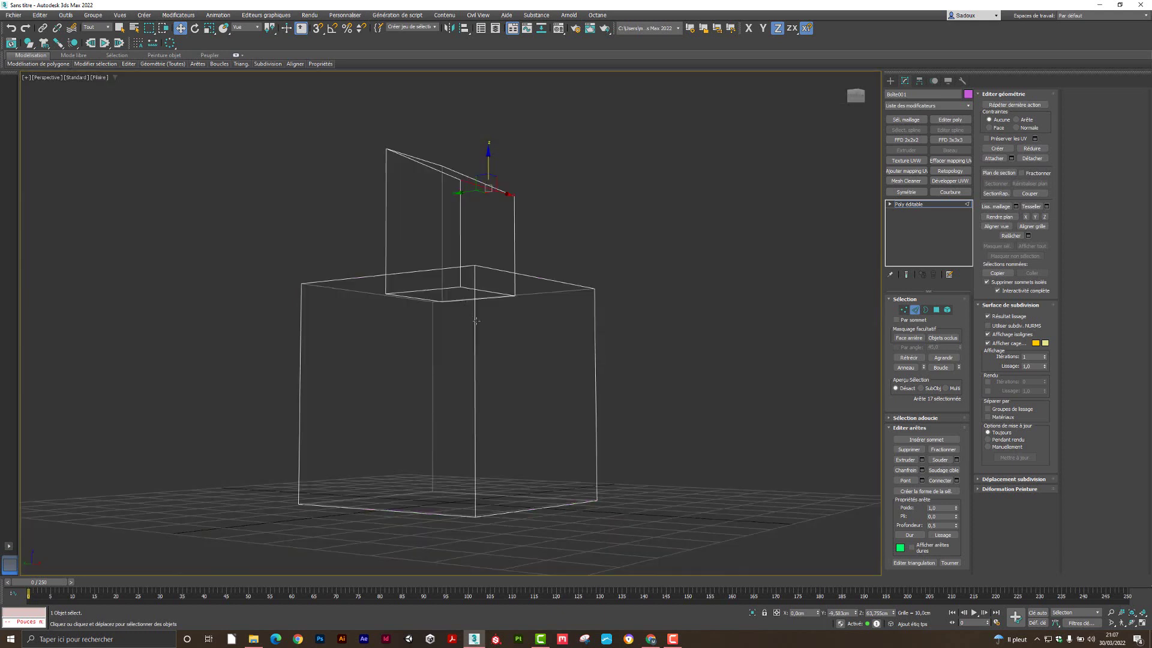
{"action": "left_click", "coordinate": [937, 310]}
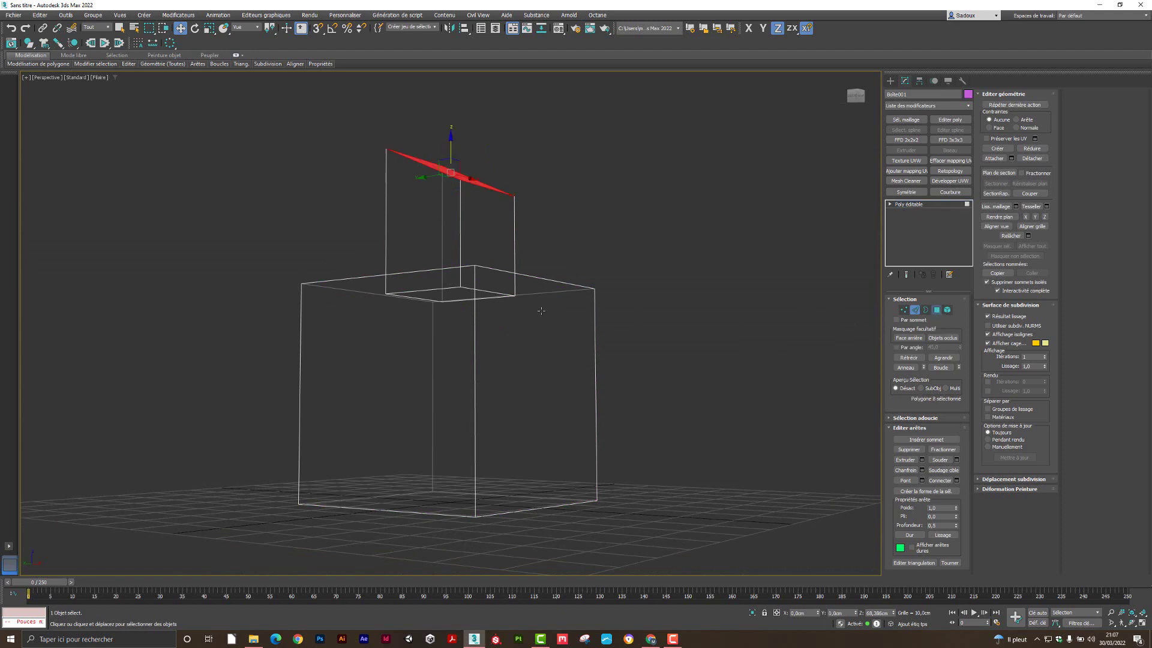
{"action": "left_click", "coordinate": [446, 295]}
{"action": "left_click", "coordinate": [447, 289]}
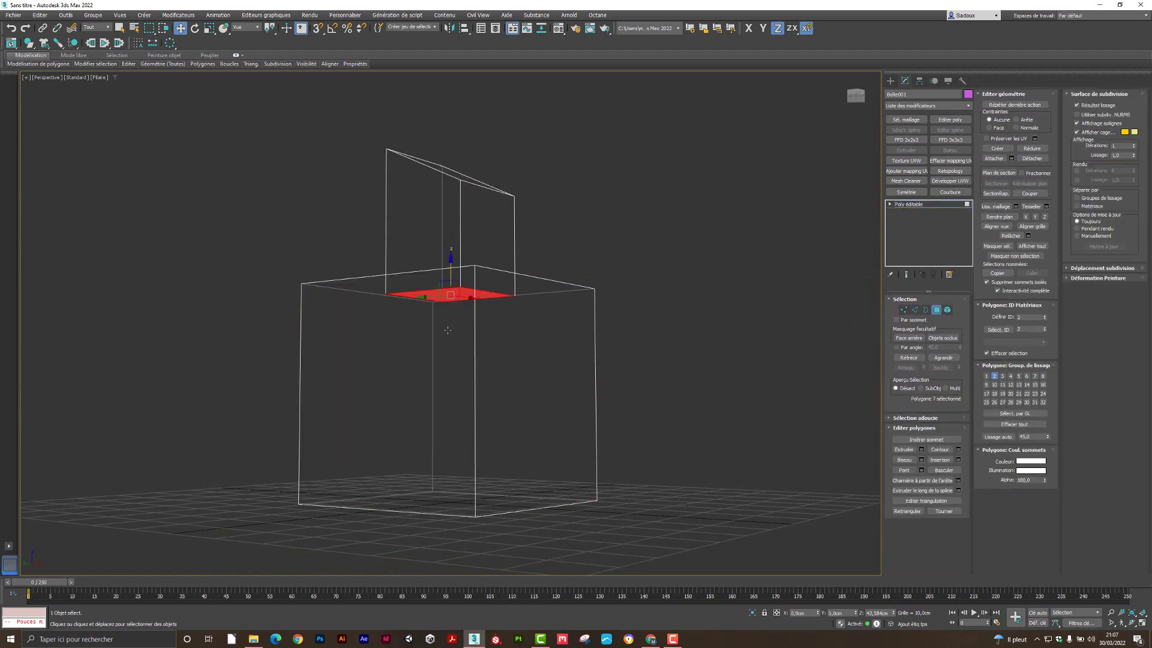
{"action": "mouse_move", "coordinate": [446, 351]}
{"action": "middle_mouse_down", "text": "alt"}
{"action": "mouse_move", "coordinate": [448, 364]}
{"action": "mouse_move", "coordinate": [431, 360]}
{"action": "middle_mouse_up", "text": "alt"}
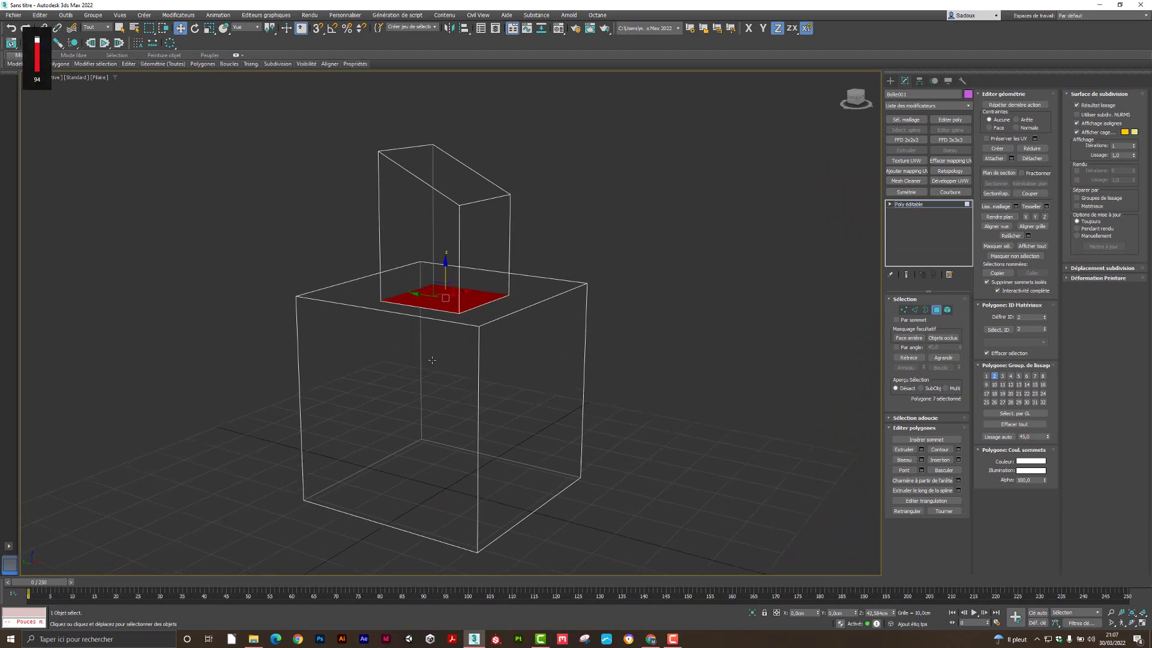
- Compare shaded and wireframe display, clear the selection, and select the large cube's bottom polygon in wireframe
{"action": "key", "text": "F3"}
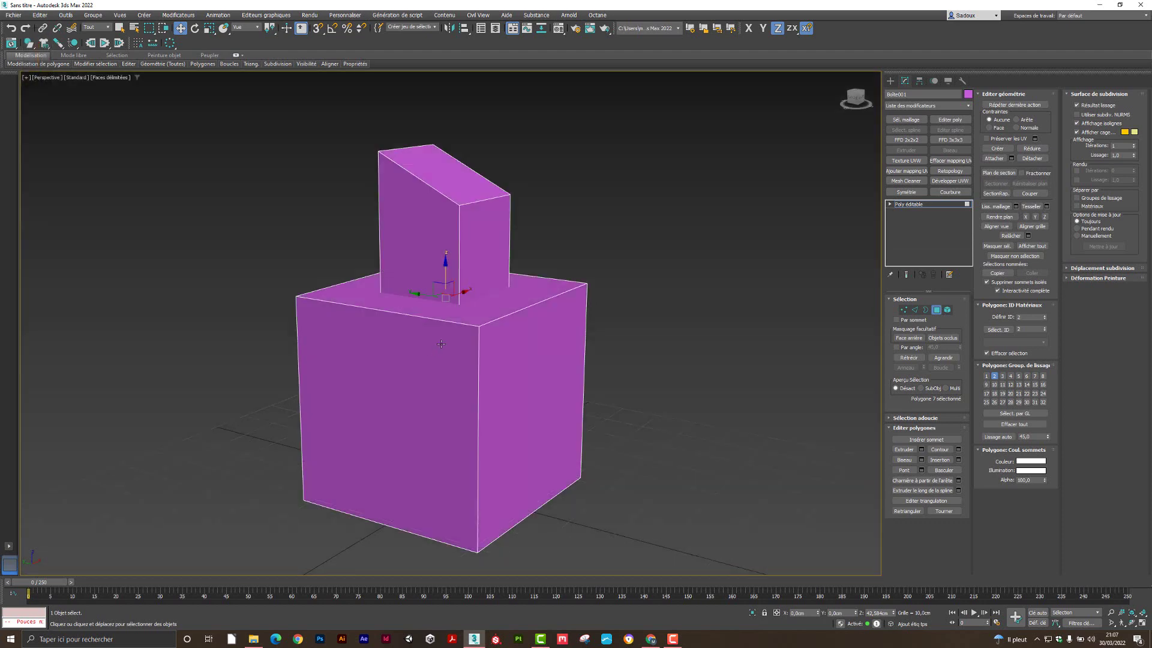
{"action": "key", "text": "F3"}
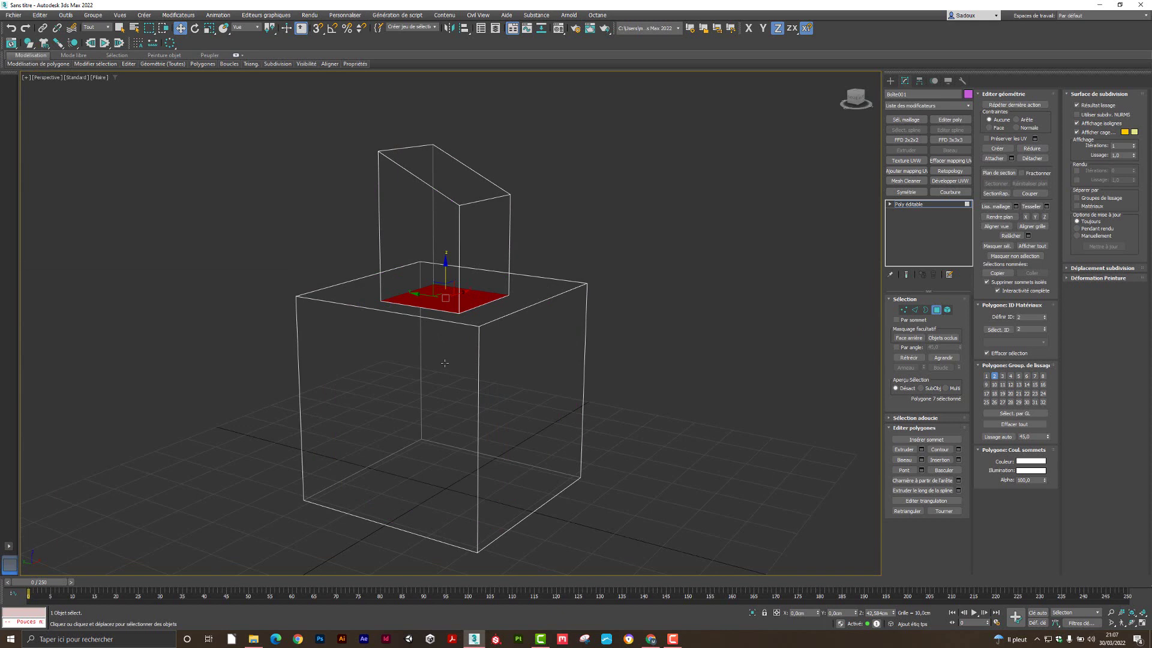
{"action": "left_click", "coordinate": [444, 363]}
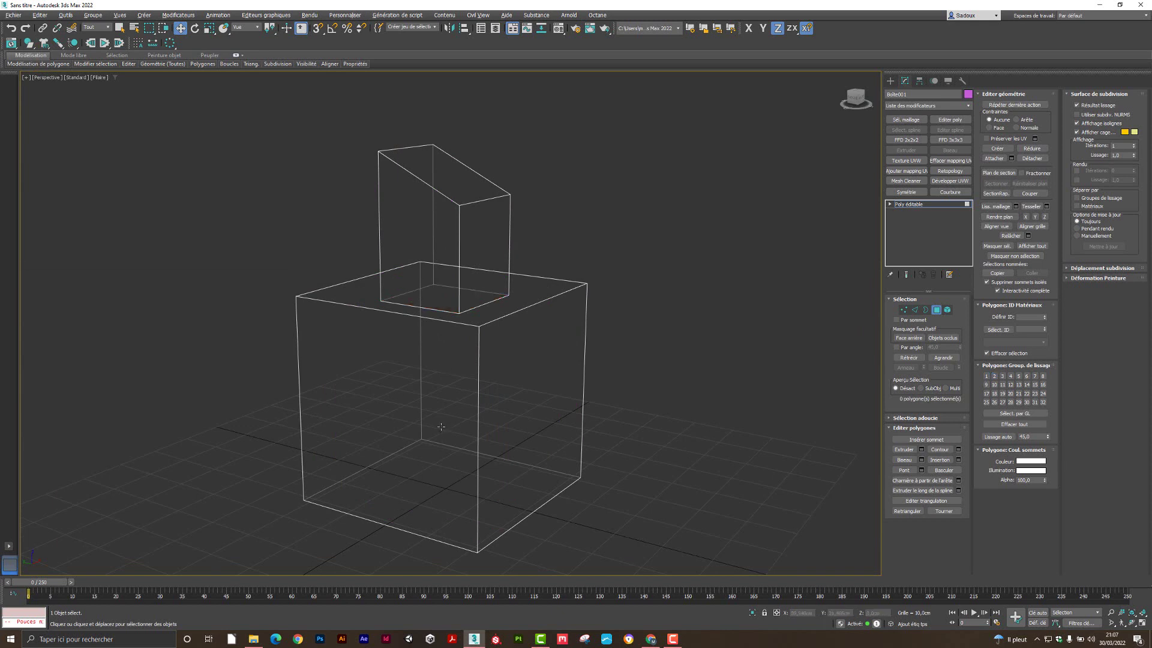
{"action": "middle_click_drag", "start_coordinate": [441, 427], "coordinate": [465, 459], "text": "alt"}
{"action": "left_click", "coordinate": [465, 459]}
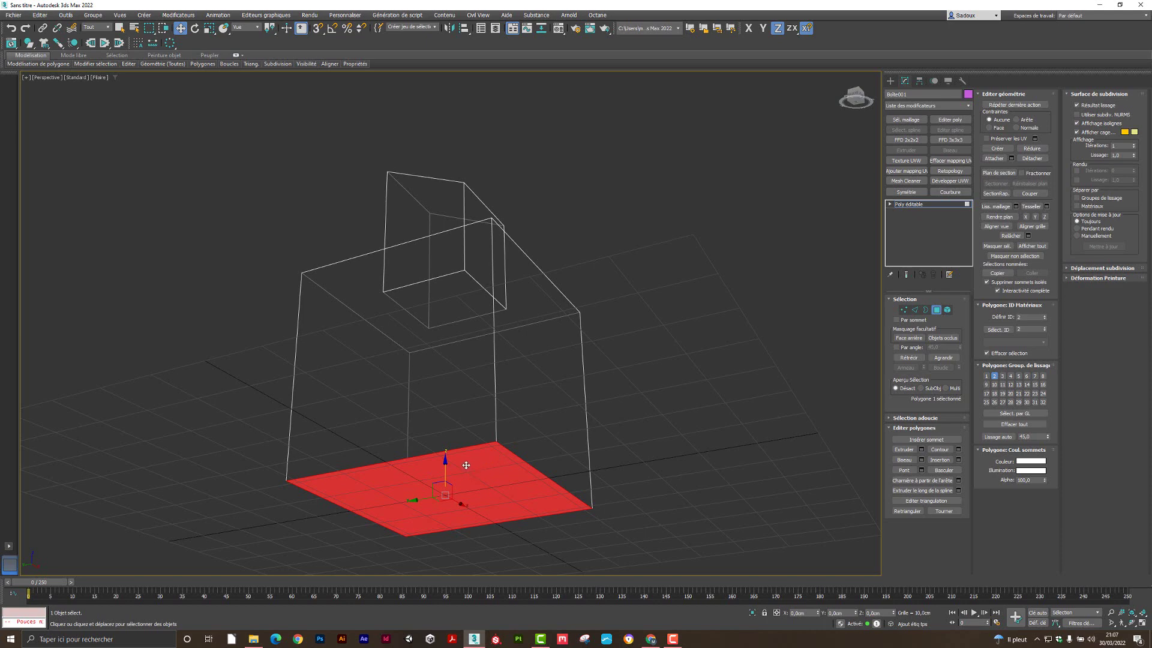
{"action": "middle_click_drag", "start_coordinate": [468, 444], "coordinate": [503, 423], "text": "alt"}
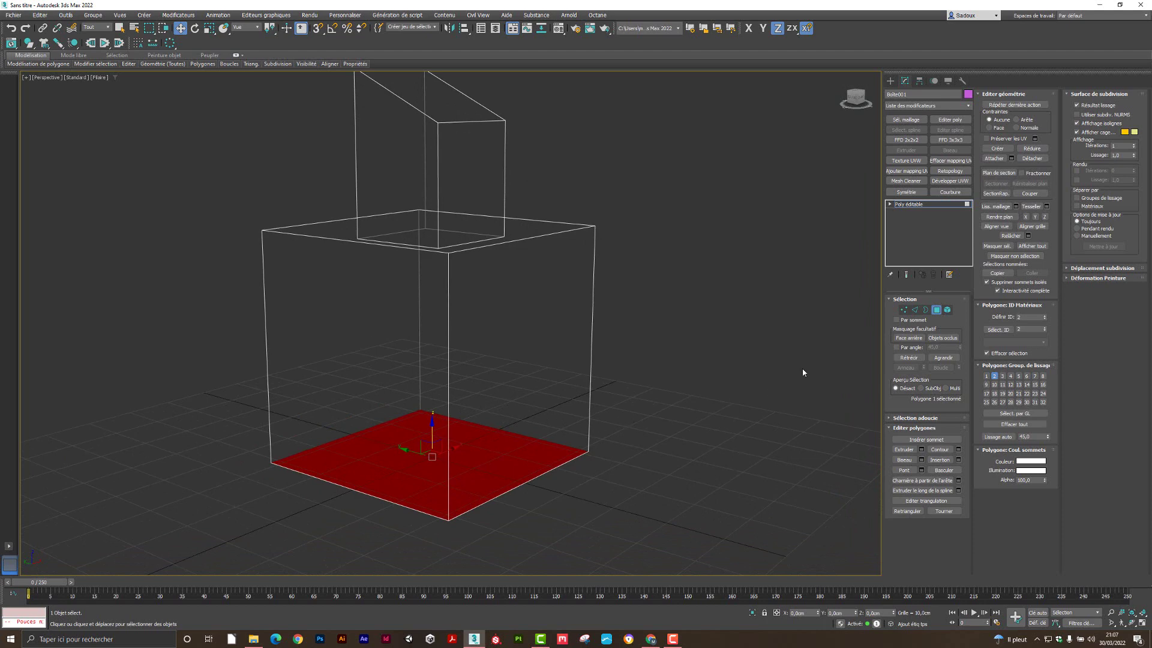
- Leave the Polygon sub-object level and return the viewport to shaded display with edged faces
{"action": "left_click", "coordinate": [936, 310]}
{"action": "middle_click_drag", "start_coordinate": [838, 330], "coordinate": [488, 394], "text": "alt"}
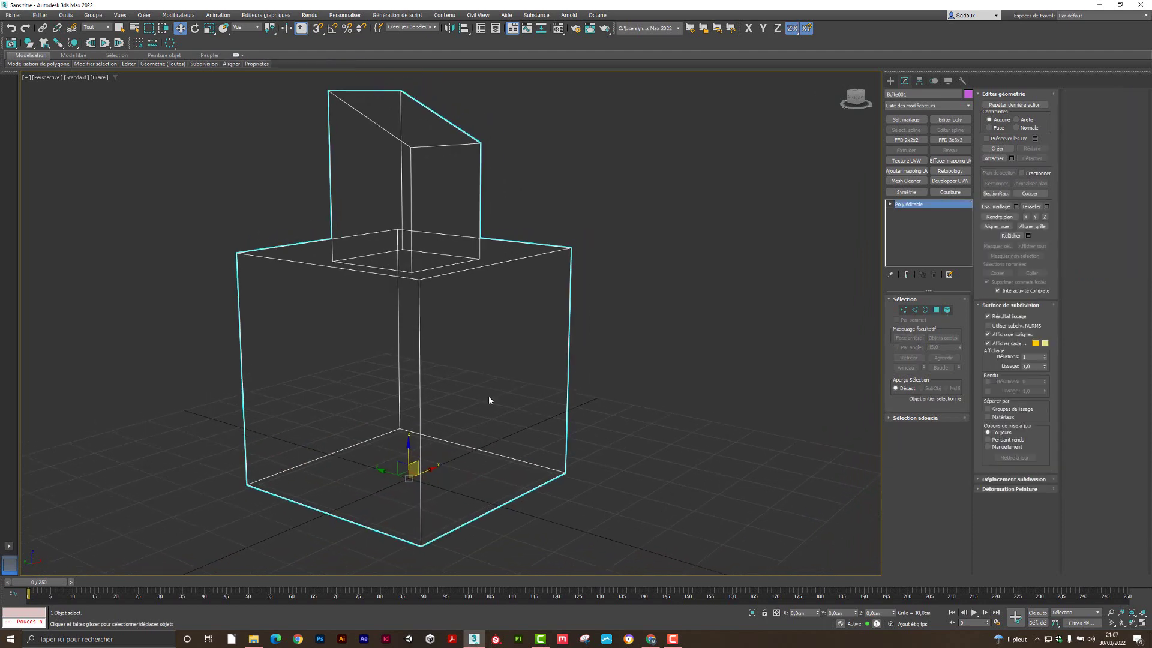
{"action": "key", "text": "F3"}
{"action": "scroll", "coordinate": [489, 396], "scroll_direction": "down", "scroll_amount": 3}
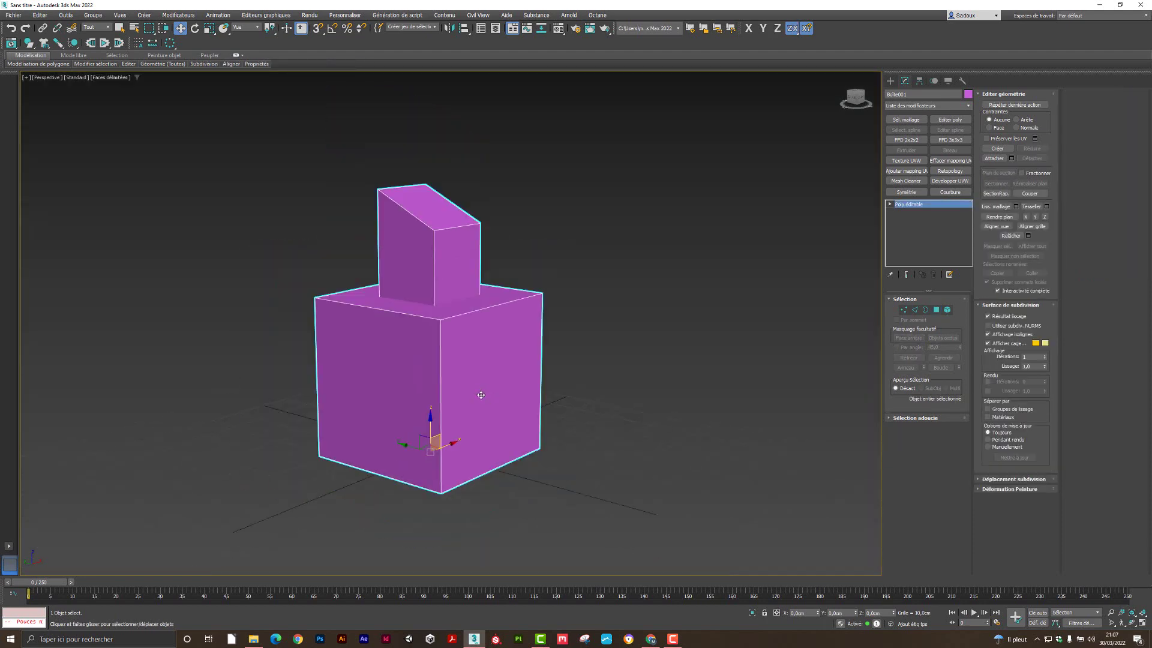
{"action": "middle_click_drag", "start_coordinate": [491, 394], "coordinate": [394, 390], "text": "alt"}
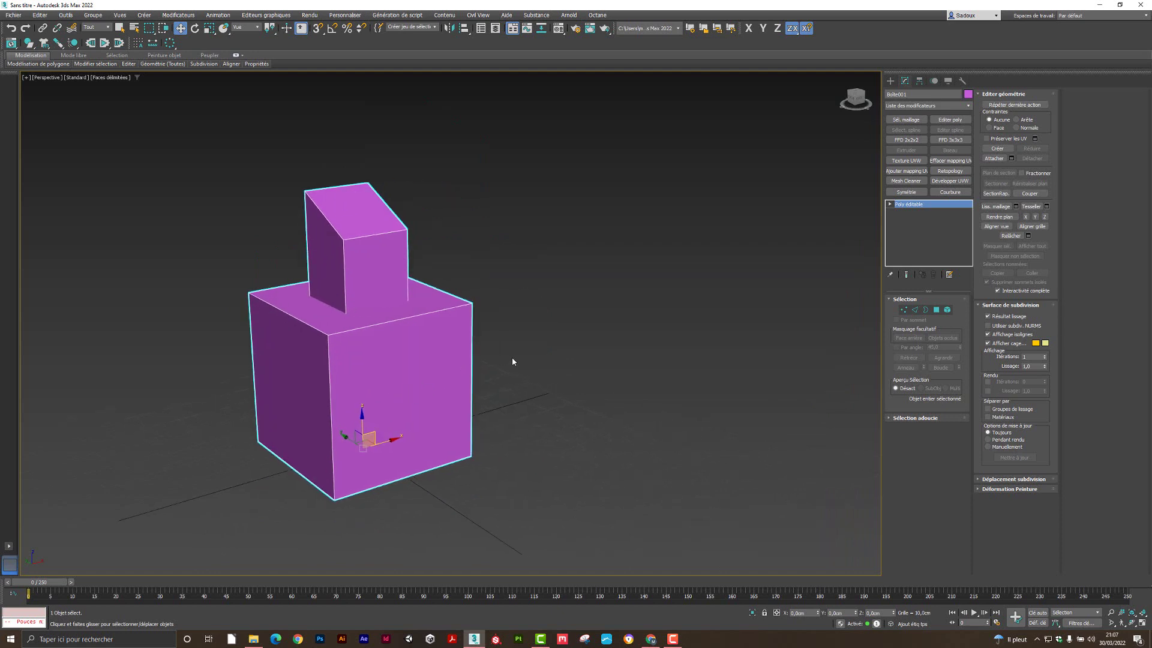
- Select the object Boite001 by name from the scene's object list
{"action": "left_click", "coordinate": [511, 362]}
{"action": "left_click", "coordinate": [438, 356]}
{"action": "left_click", "coordinate": [152, 43]}
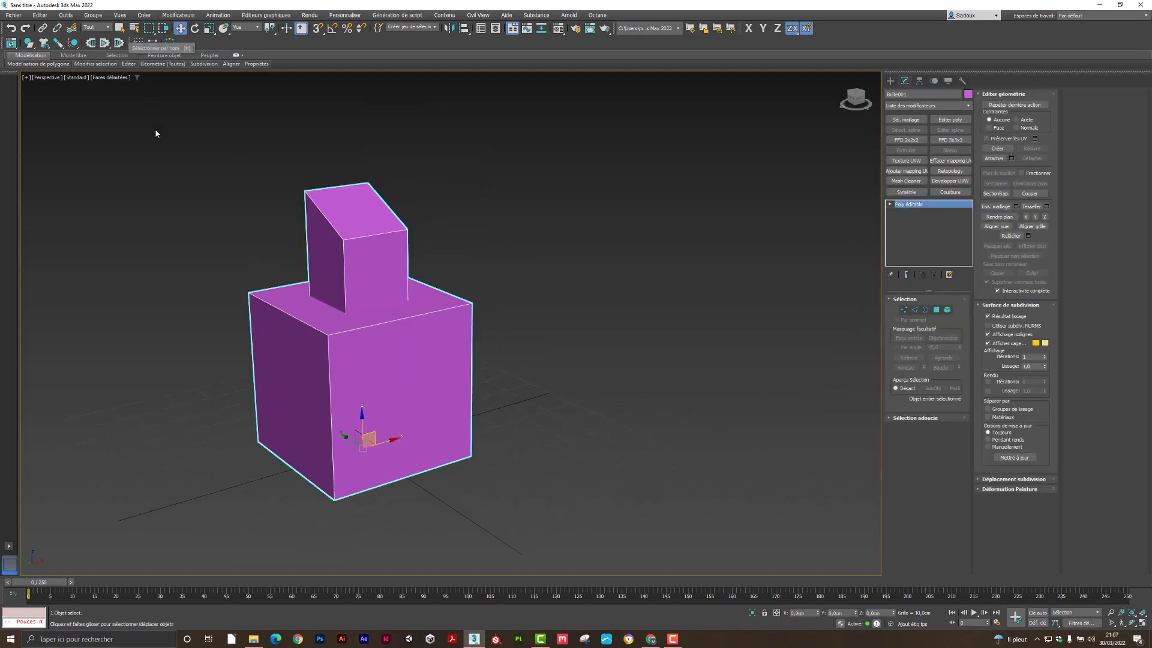
{"action": "key", "text": "h"}
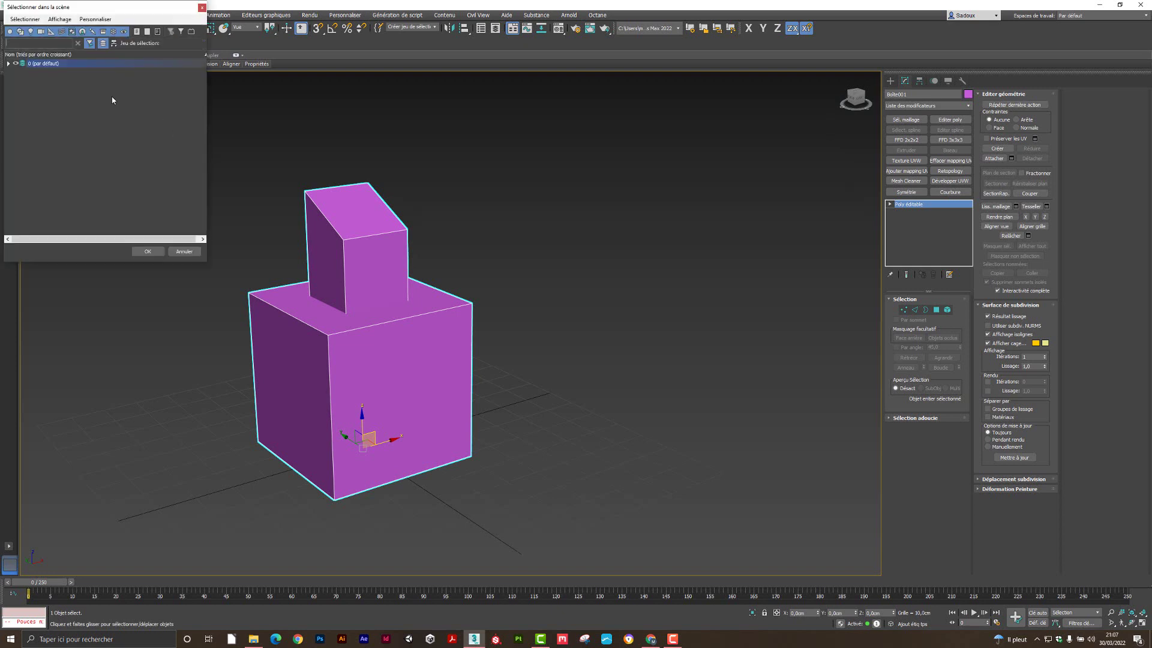
{"action": "left_click", "coordinate": [8, 63]}
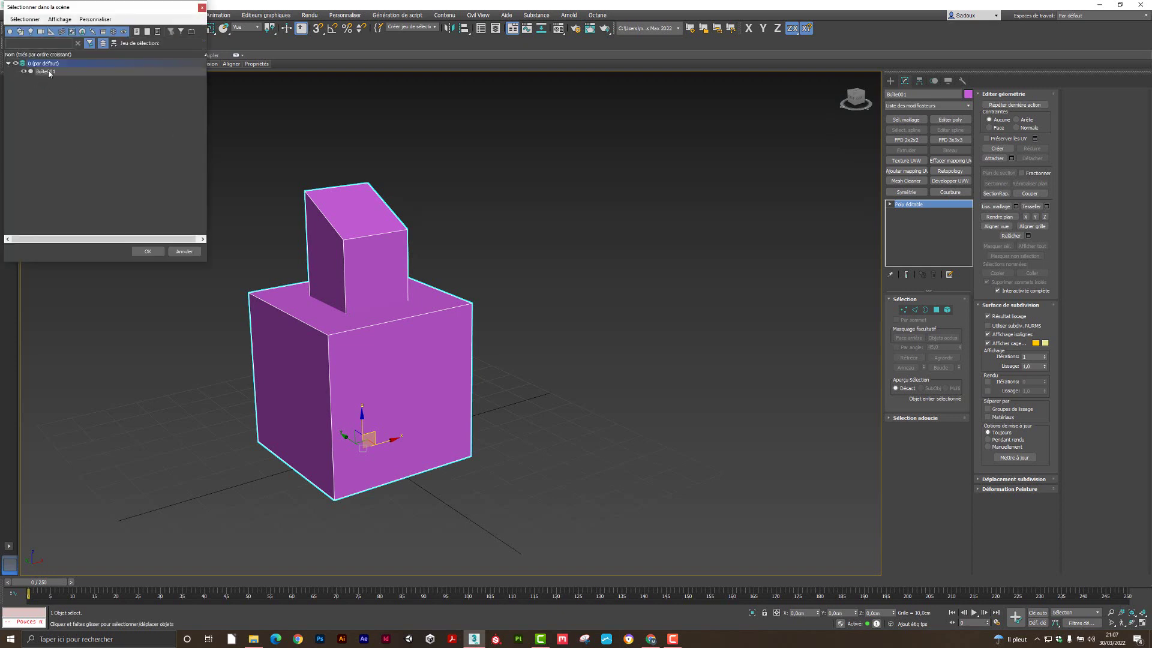
{"action": "left_click", "coordinate": [49, 72]}
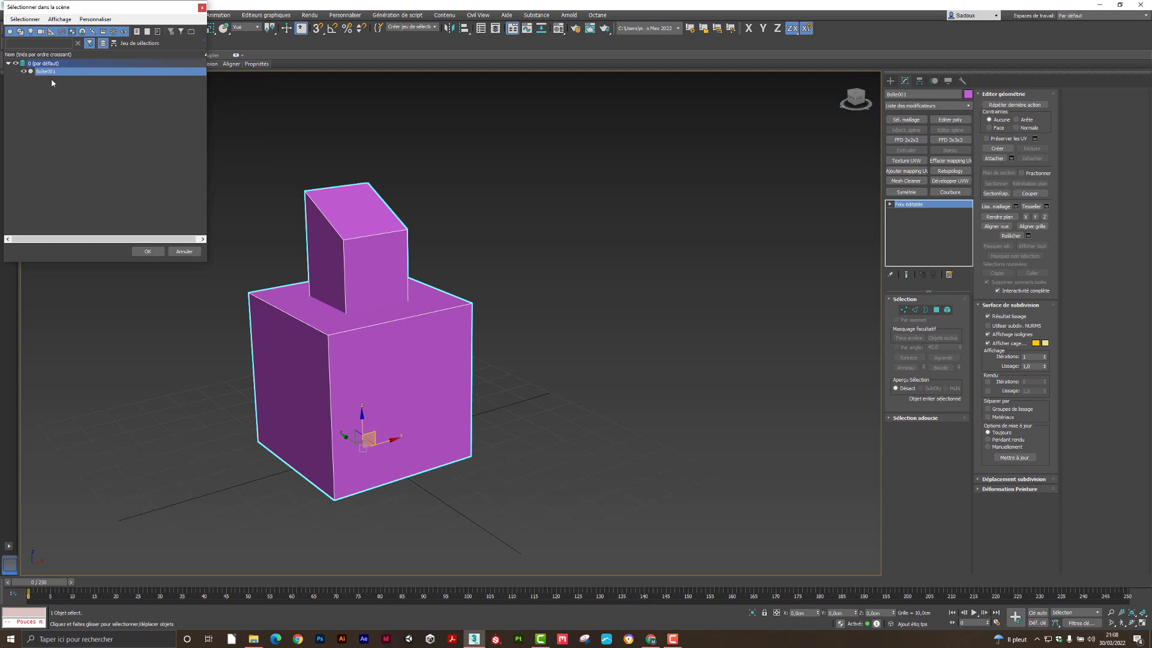
{"action": "double_click", "coordinate": [47, 72]}
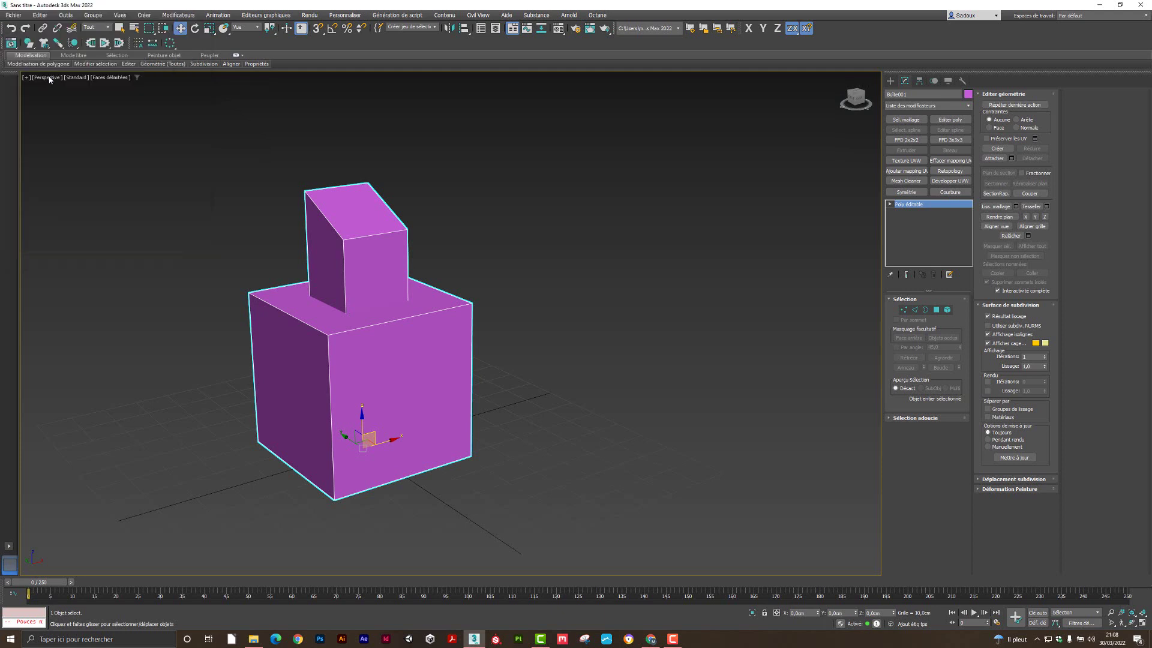
- Rename the selected object box_low
{"action": "left_click", "coordinate": [897, 93]}
{"action": "type", "text": "box_low"}
{"action": "key", "text": "Return"}
- Chamfer the highest top edge of the upper block by about 11.1 cm with 2 segments
{"action": "middle_click_drag", "start_coordinate": [388, 369], "coordinate": [343, 250], "text": "alt"}
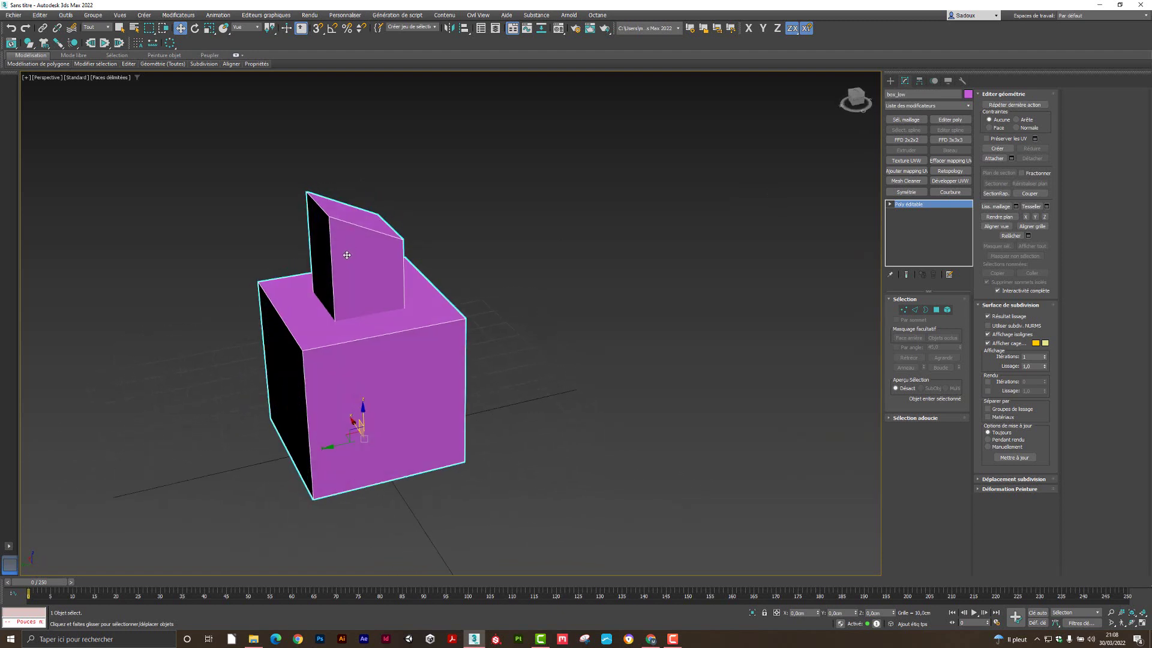
{"action": "scroll", "coordinate": [343, 251], "scroll_direction": "up", "scroll_amount": 2}
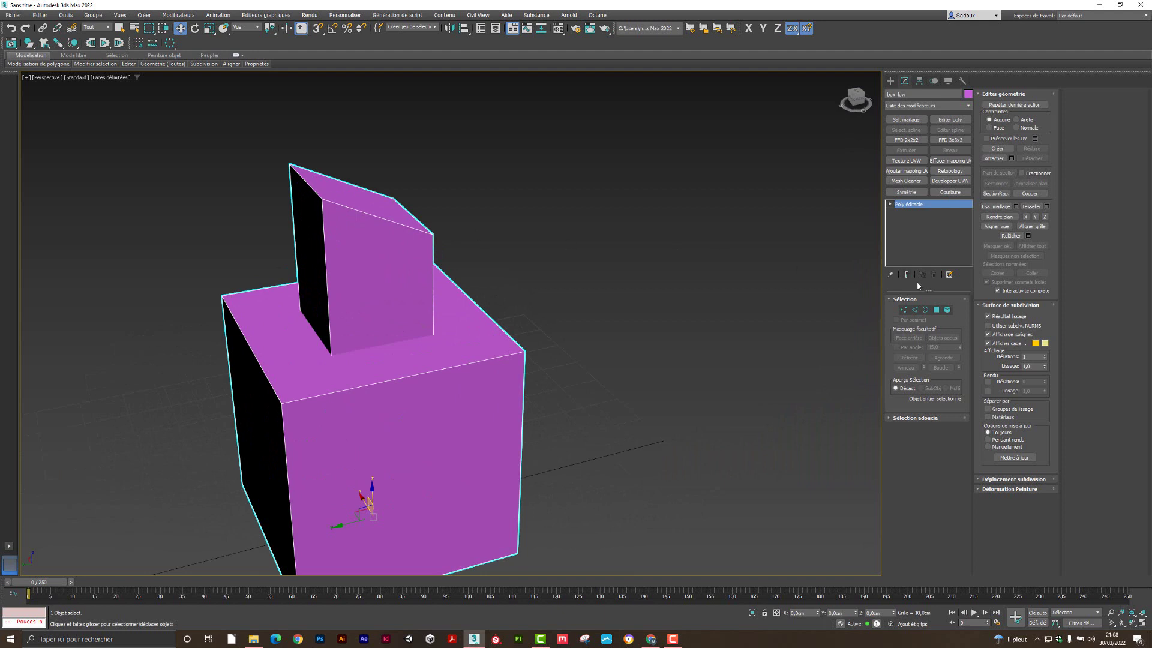
{"action": "left_click", "coordinate": [915, 310]}
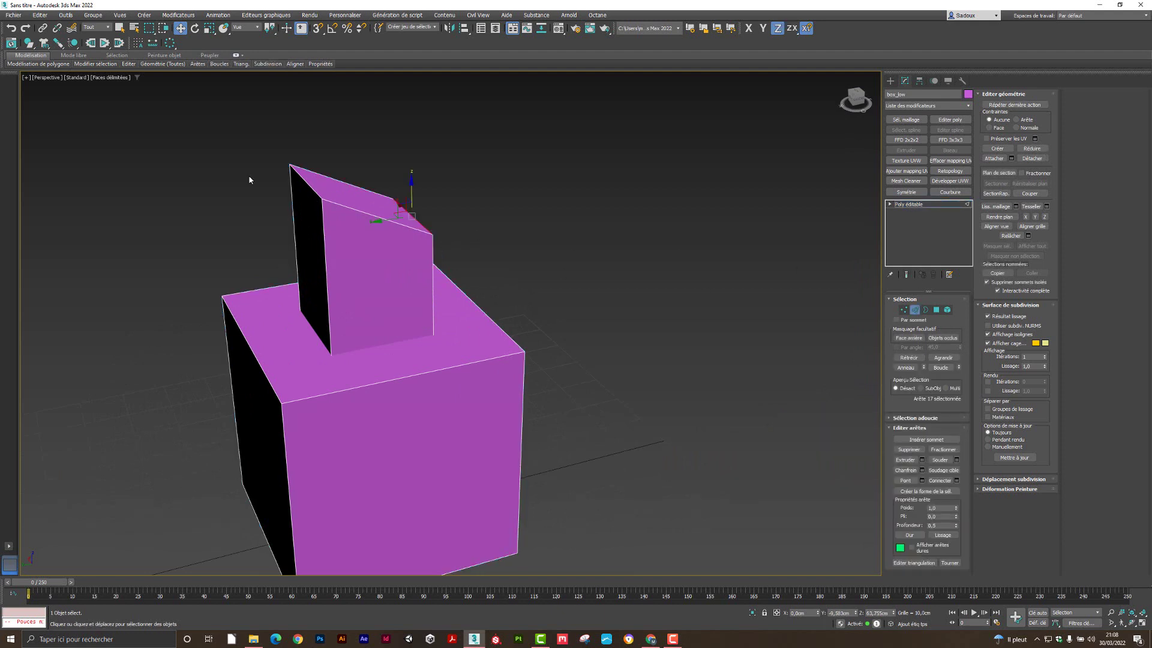
{"action": "left_click", "coordinate": [310, 185]}
{"action": "left_click", "coordinate": [922, 471]}
{"action": "left_click_drag", "start_coordinate": [458, 335], "coordinate": [472, 282]}
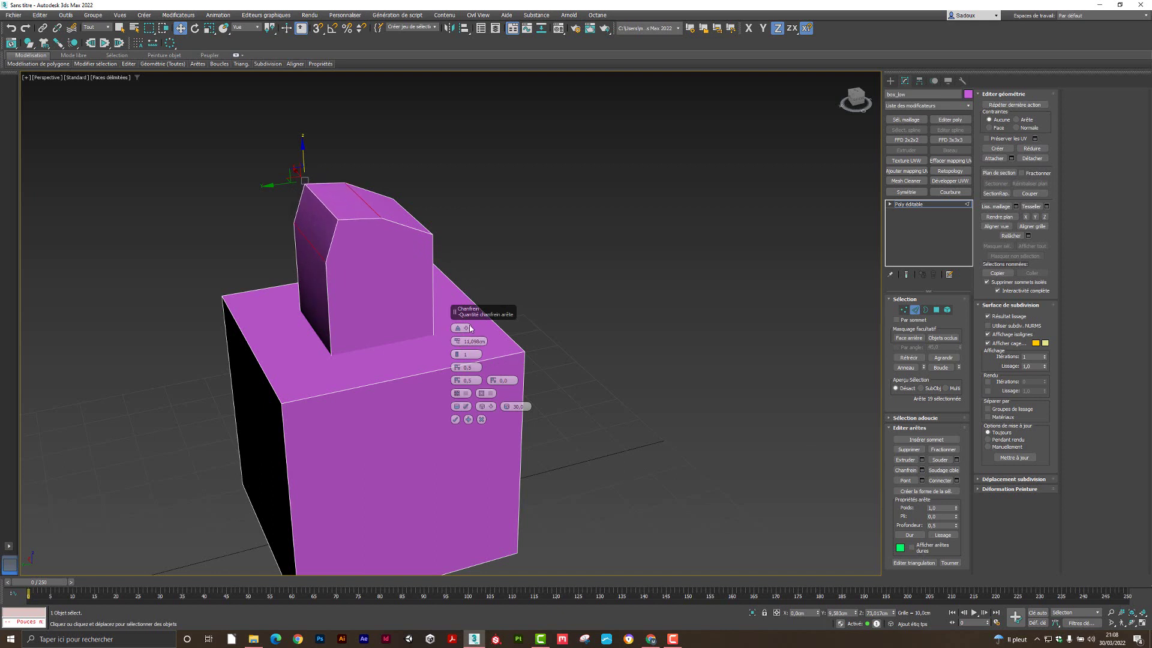
{"action": "left_click", "coordinate": [457, 352]}
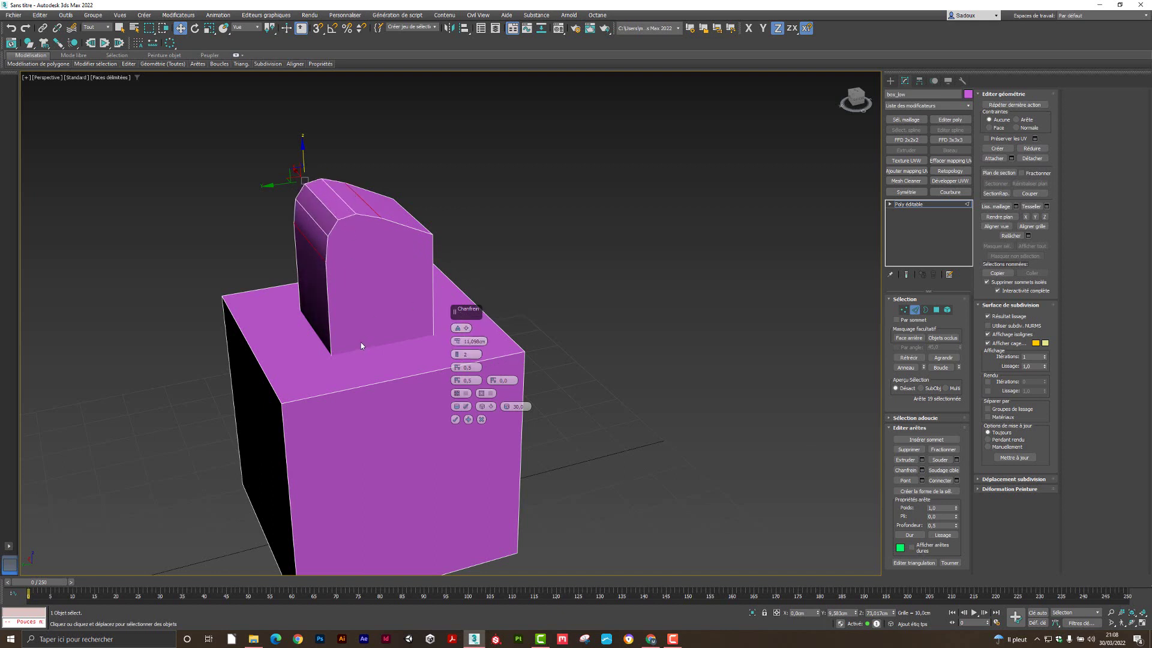
{"action": "left_click", "coordinate": [455, 420]}
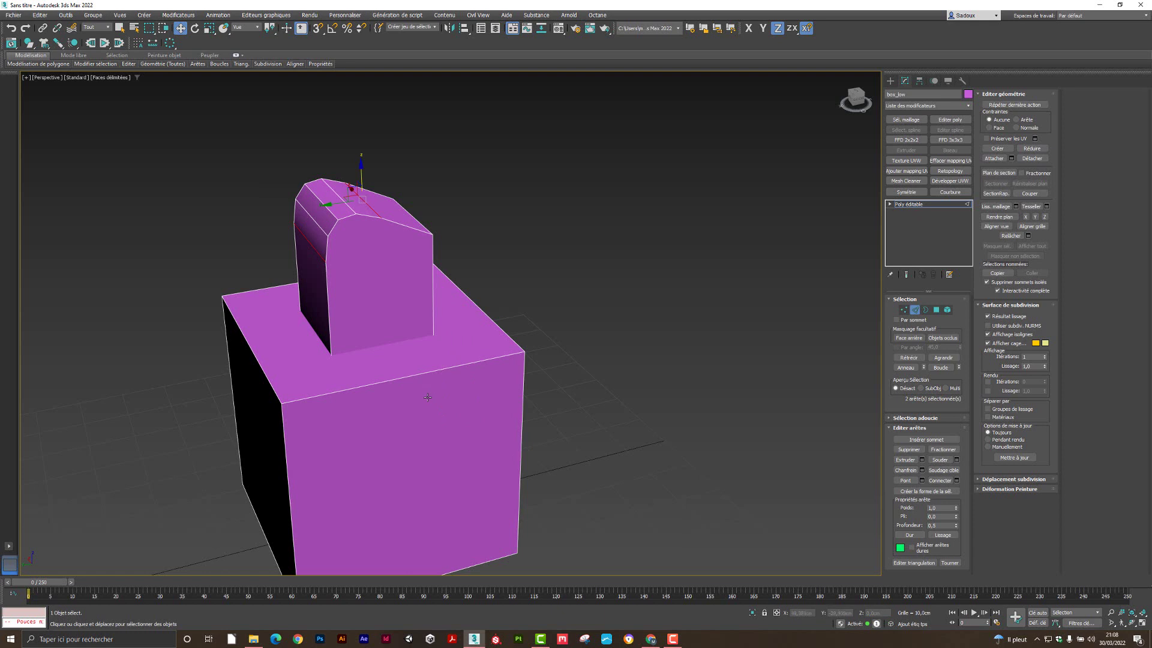
- Select the upper block and the lower box one after the other as separate elements, and leave the Element level
{"action": "middle_click_drag", "start_coordinate": [427, 397], "coordinate": [448, 332], "text": "alt"}
{"action": "scroll", "coordinate": [410, 315], "scroll_direction": "down", "scroll_amount": 3}
{"action": "left_click", "coordinate": [947, 310]}
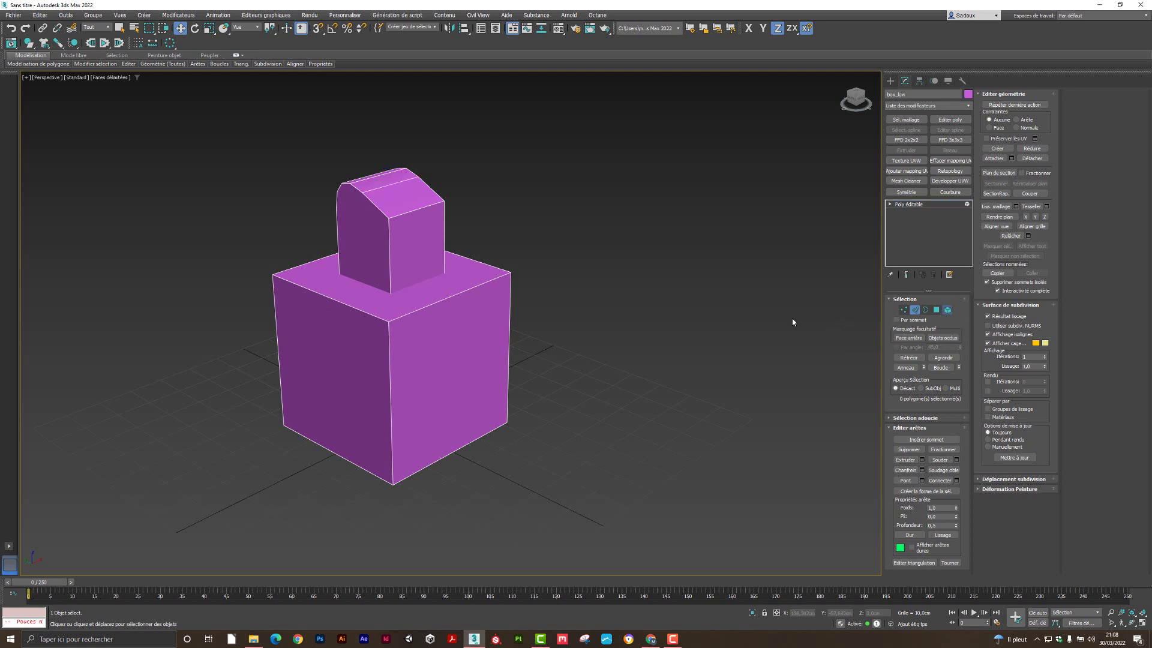
{"action": "left_click", "coordinate": [394, 282]}
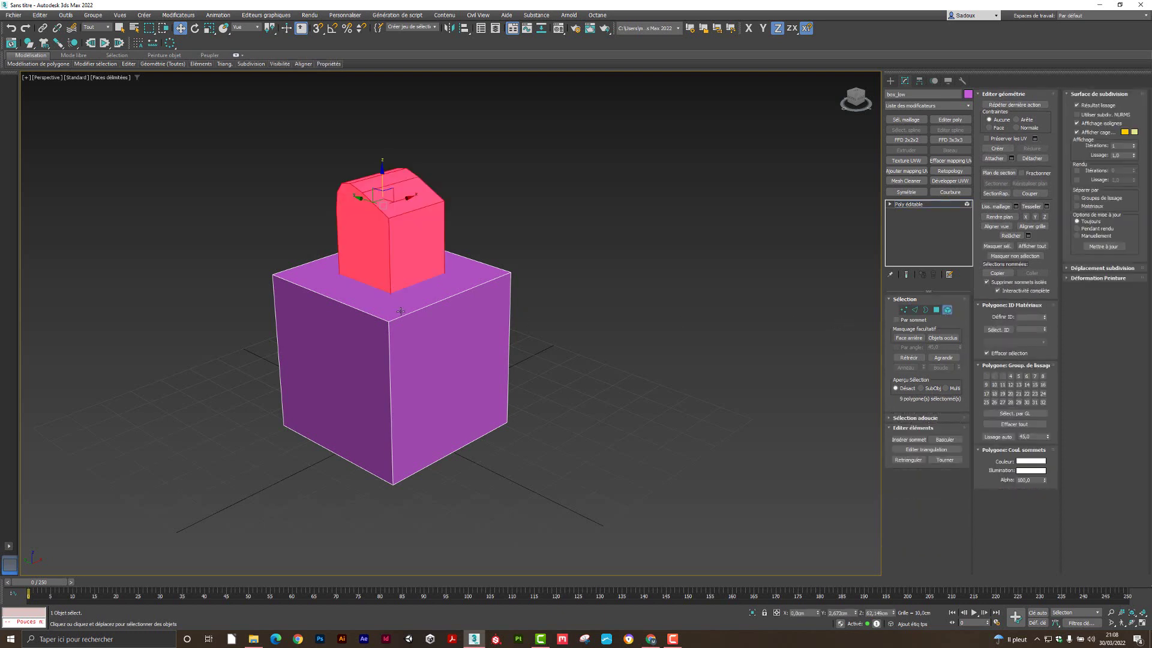
{"action": "left_click", "coordinate": [400, 312], "text": "ctrl"}
{"action": "left_click", "coordinate": [947, 309]}
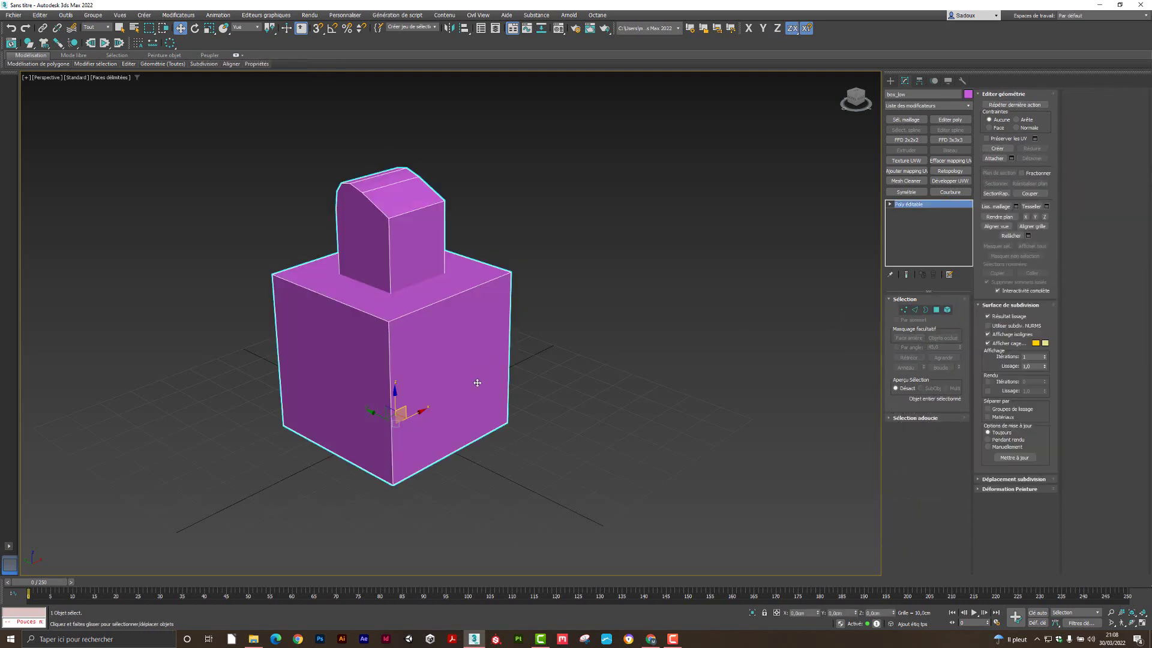
- Clone box_low about 83 cm along the X axis beside the original
{"action": "middle_click_drag", "start_coordinate": [496, 406], "coordinate": [442, 424], "text": "alt"}
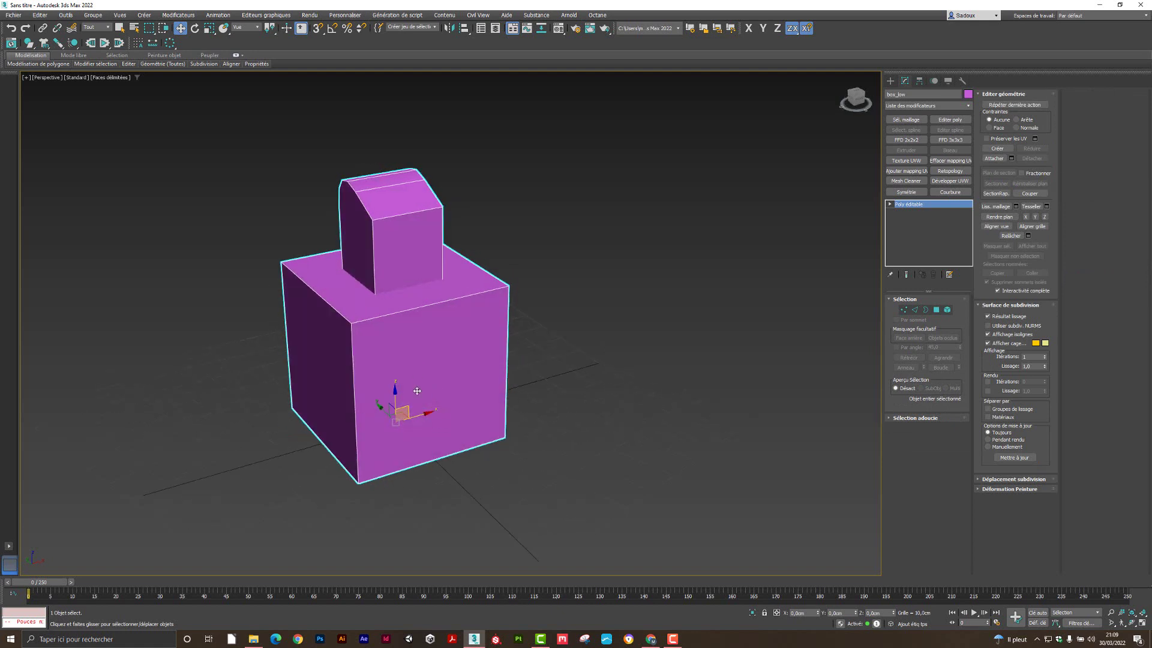
{"action": "mouse_move", "coordinate": [477, 398]}
{"action": "left_mouse_down", "text": "shift"}
{"action": "mouse_move", "coordinate": [576, 348]}
{"action": "mouse_move", "coordinate": [653, 361]}
{"action": "left_mouse_up", "text": "shift"}
{"action": "left_click", "coordinate": [542, 355]}
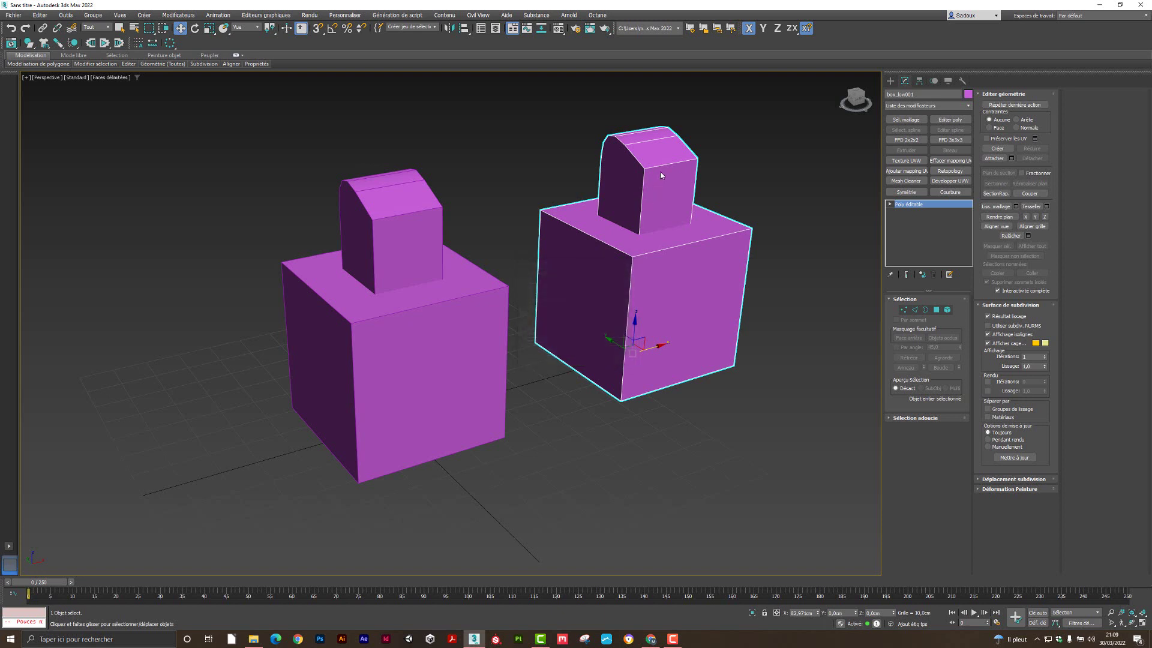
- Delete the upper block element from the copy so only the lower box remains
{"action": "key", "text": "5"}
{"action": "left_click", "coordinate": [635, 258]}
{"action": "left_click", "coordinate": [660, 174]}
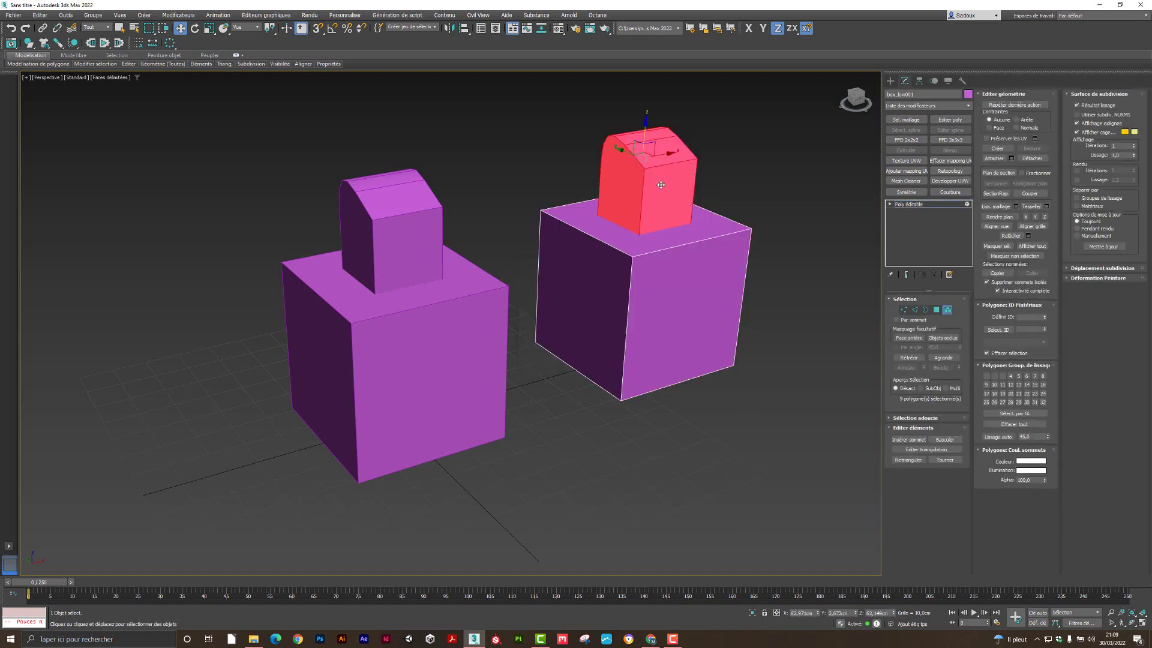
{"action": "key", "text": "Delete"}
- Inset the top polygon of the copied box by scaling it inward with new surrounding faces, to roughly half its width
{"action": "middle_click_drag", "start_coordinate": [641, 274], "coordinate": [522, 370]}
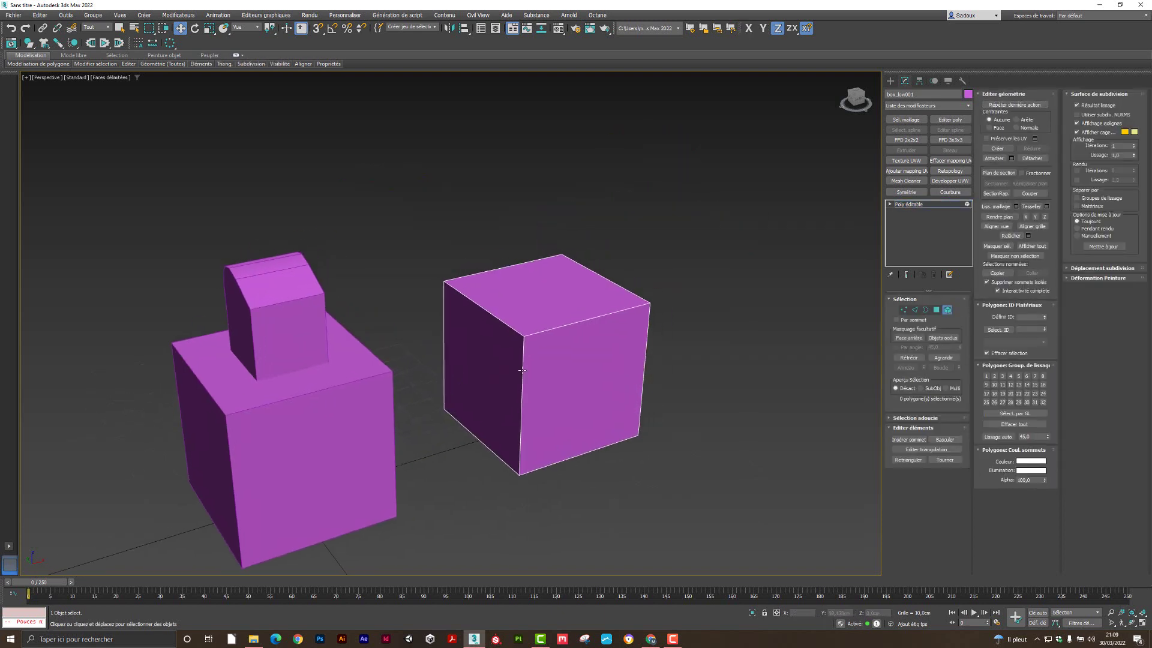
{"action": "left_click", "coordinate": [937, 309]}
{"action": "left_click", "coordinate": [541, 295]}
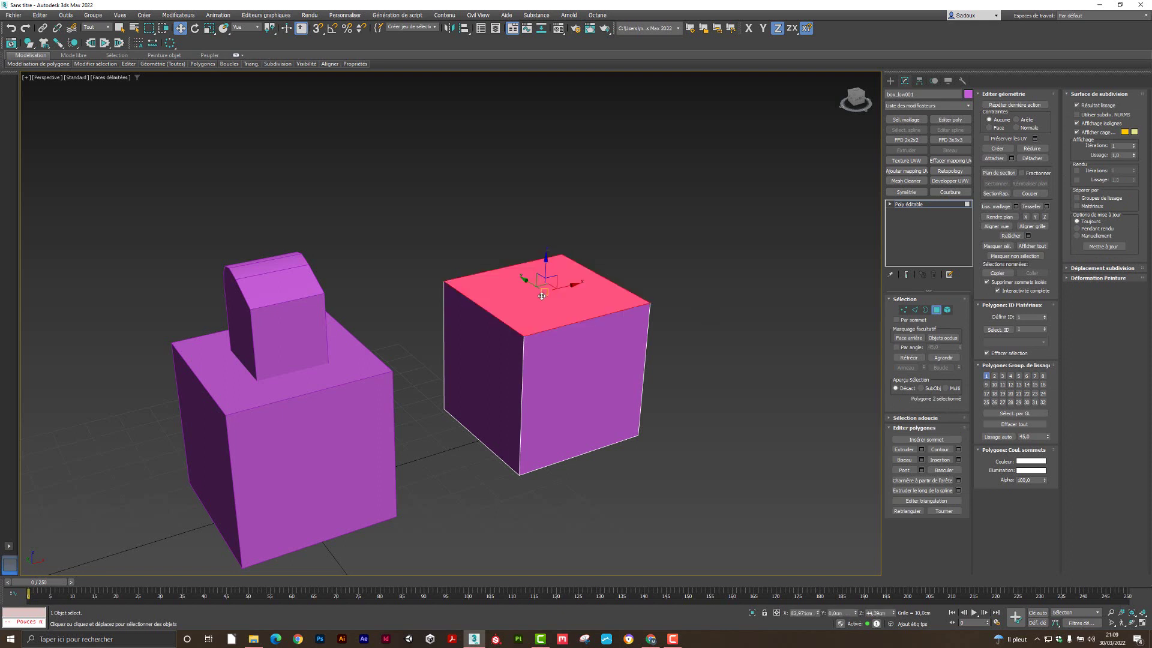
{"action": "right_click", "coordinate": [540, 296]}
{"action": "left_click", "coordinate": [544, 317]}
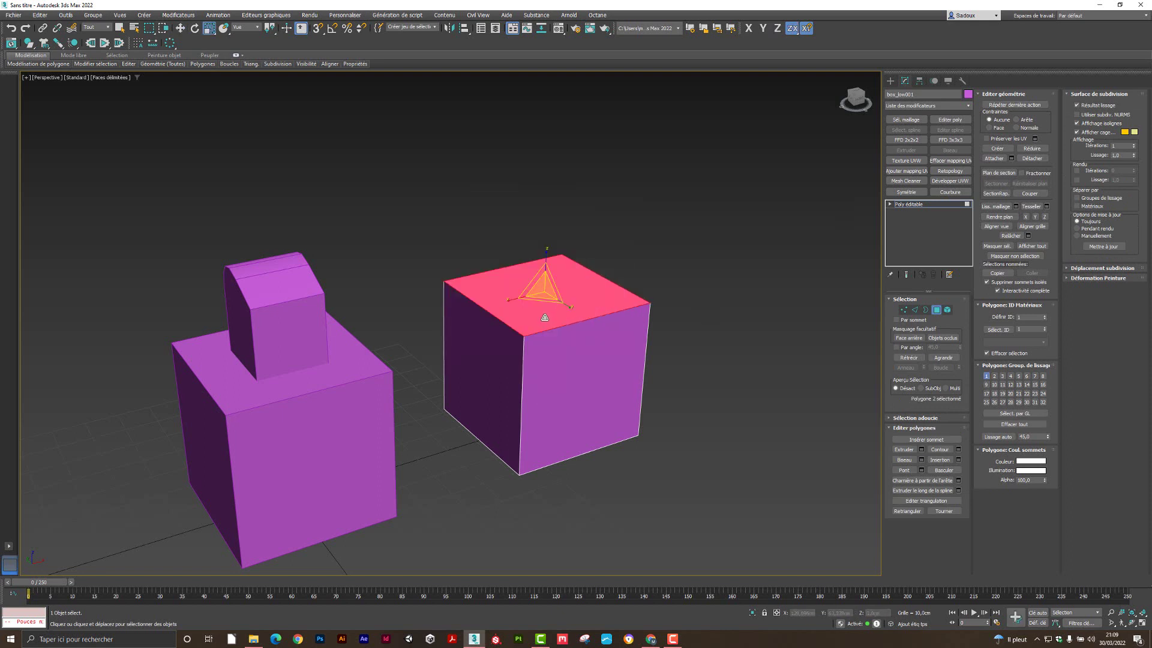
{"action": "left_click_drag", "start_coordinate": [545, 307], "coordinate": [546, 340]}
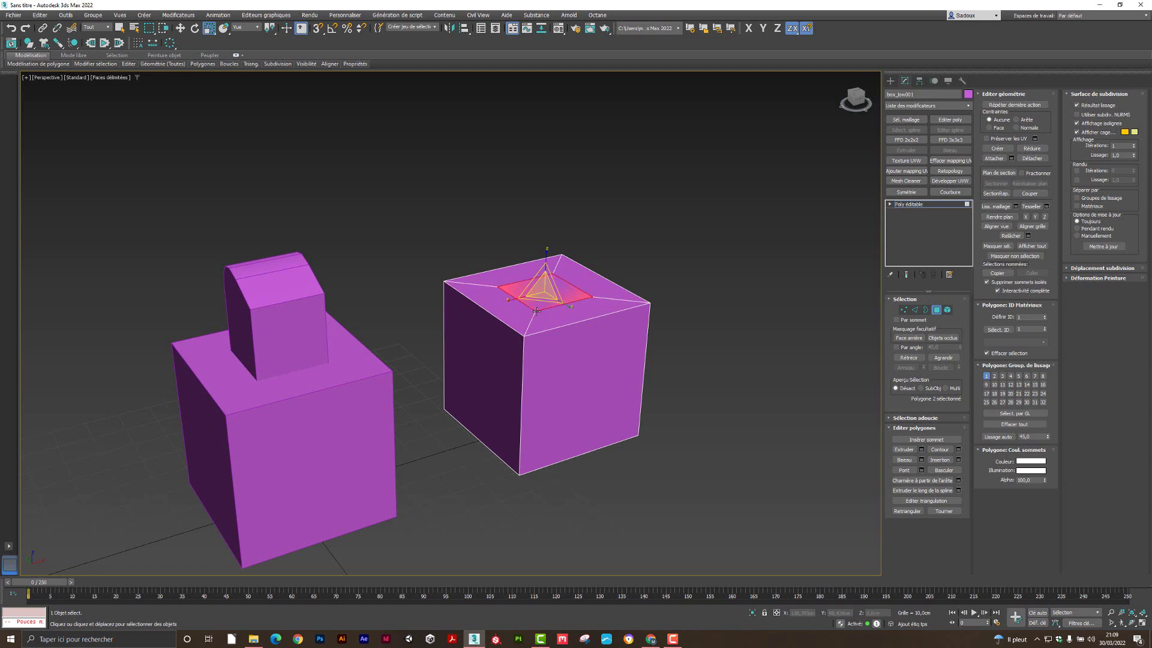
- Extrude the copy's inner top polygon upward about 24 cm by moving it along Z with new side faces
{"action": "right_click", "coordinate": [542, 291]}
{"action": "left_click", "coordinate": [564, 295]}
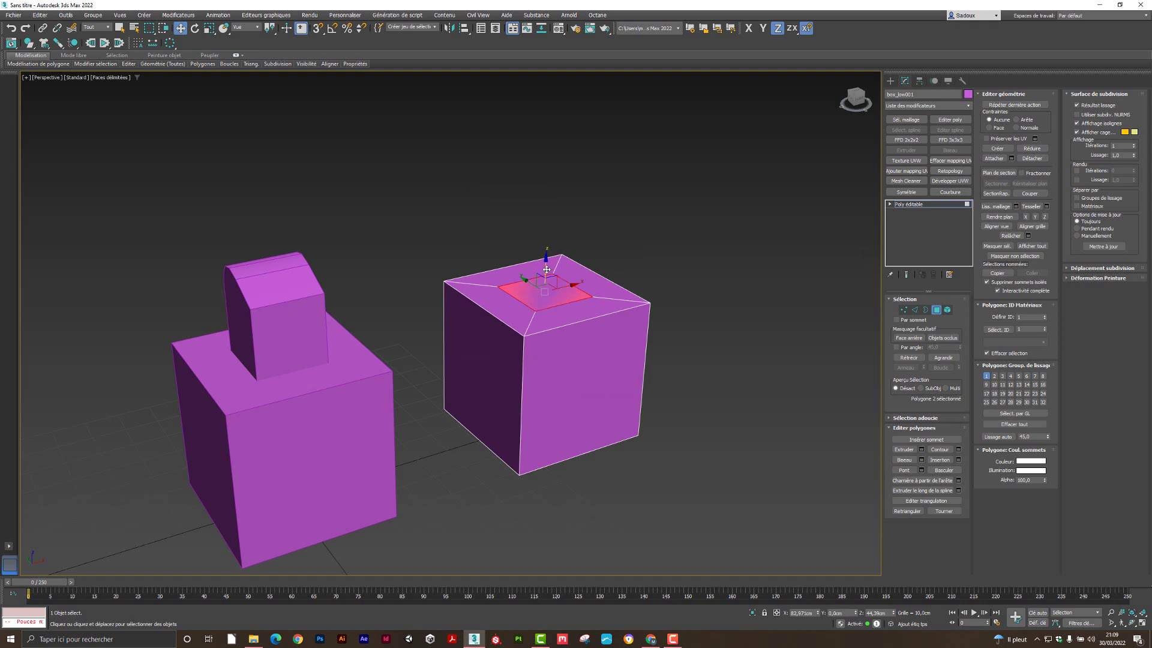
{"action": "left_click_drag", "start_coordinate": [545, 267], "coordinate": [546, 190], "text": "shift"}
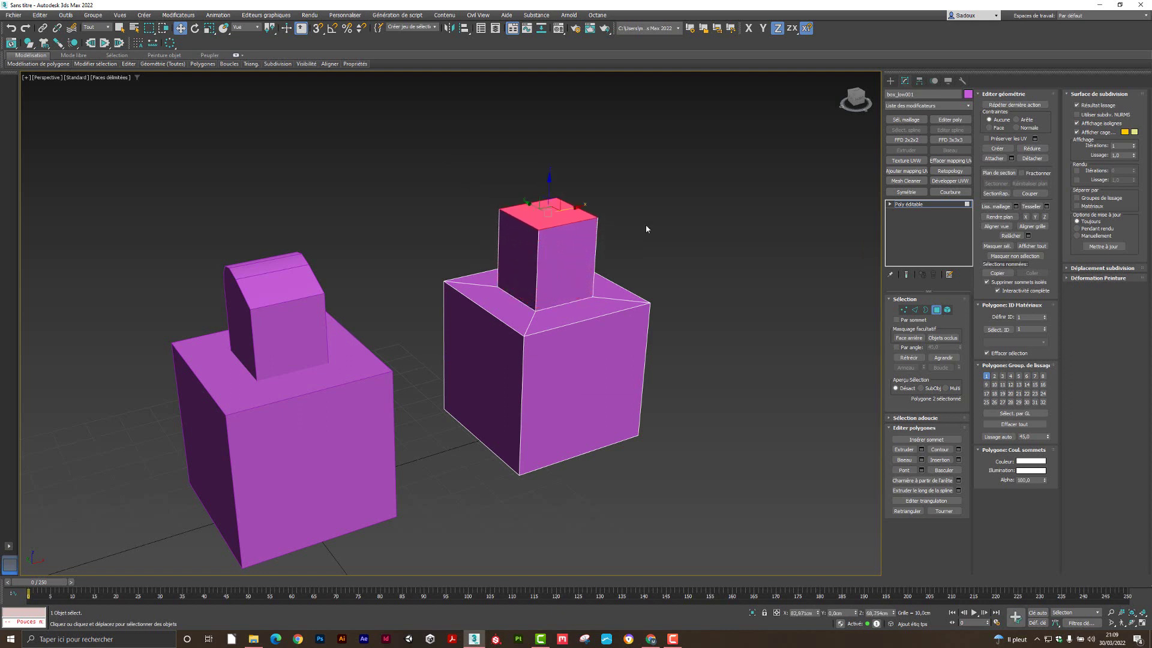
- Slope the top face of the copy's upper block so that its rear edge is higher than its front edge
{"action": "left_click", "coordinate": [914, 309]}
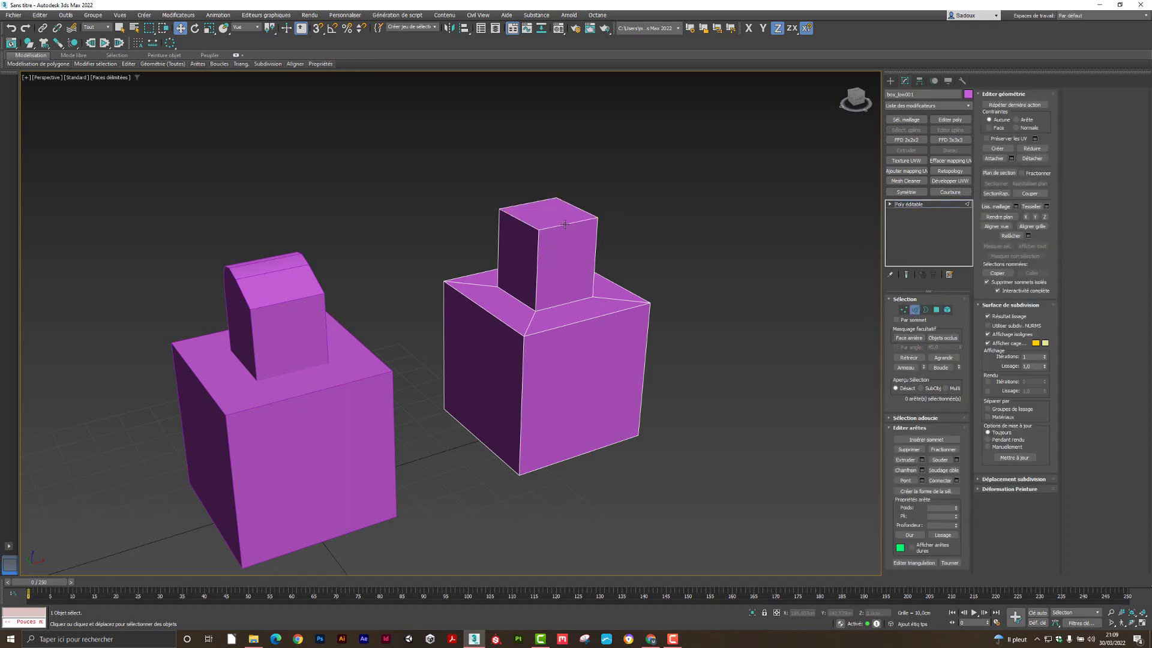
{"action": "left_click", "coordinate": [566, 225]}
{"action": "mouse_move", "coordinate": [569, 200]}
{"action": "left_mouse_down"}
{"action": "mouse_move", "coordinate": [567, 224]}
{"action": "mouse_move", "coordinate": [549, 192]}
{"action": "left_mouse_up"}
{"action": "left_click", "coordinate": [937, 310]}
- Chamfer the highest top edge of the copy's upper block by about 11.1 cm with 2 segments
{"action": "left_click", "coordinate": [914, 310]}
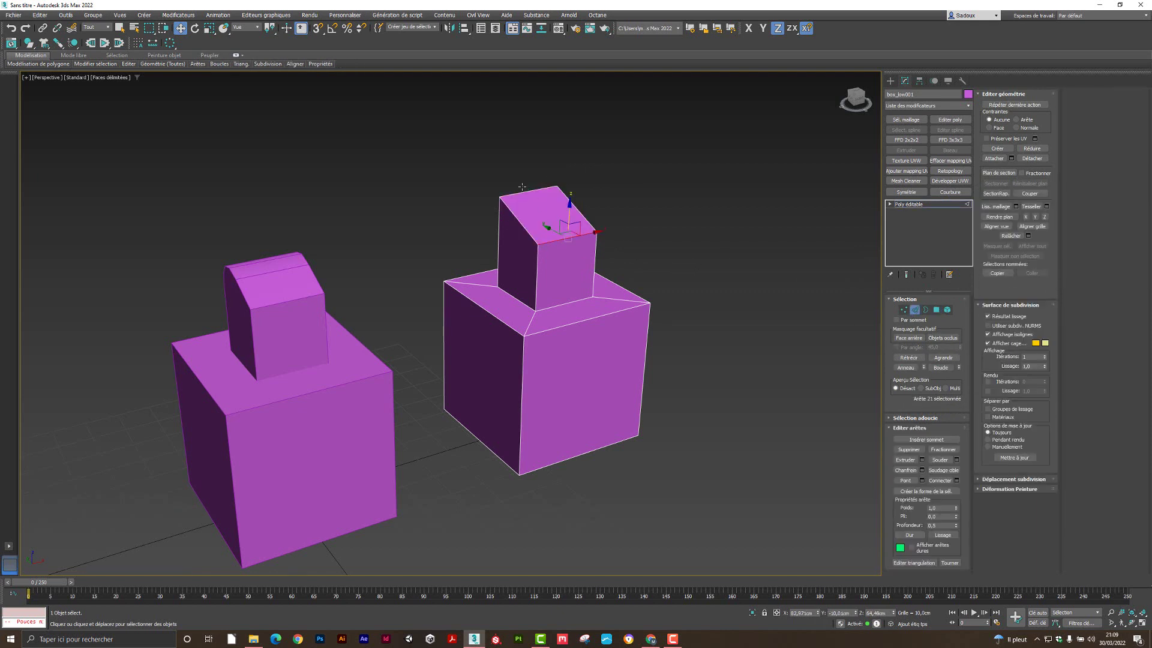
{"action": "left_click", "coordinate": [528, 190]}
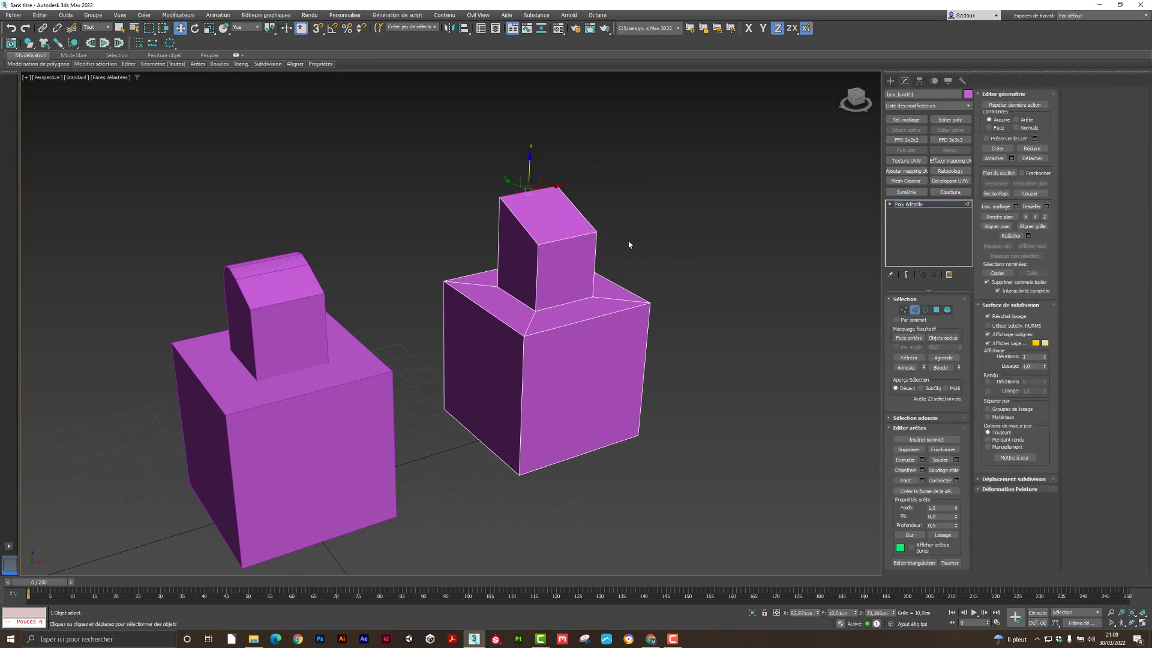
{"action": "left_click", "coordinate": [922, 469]}
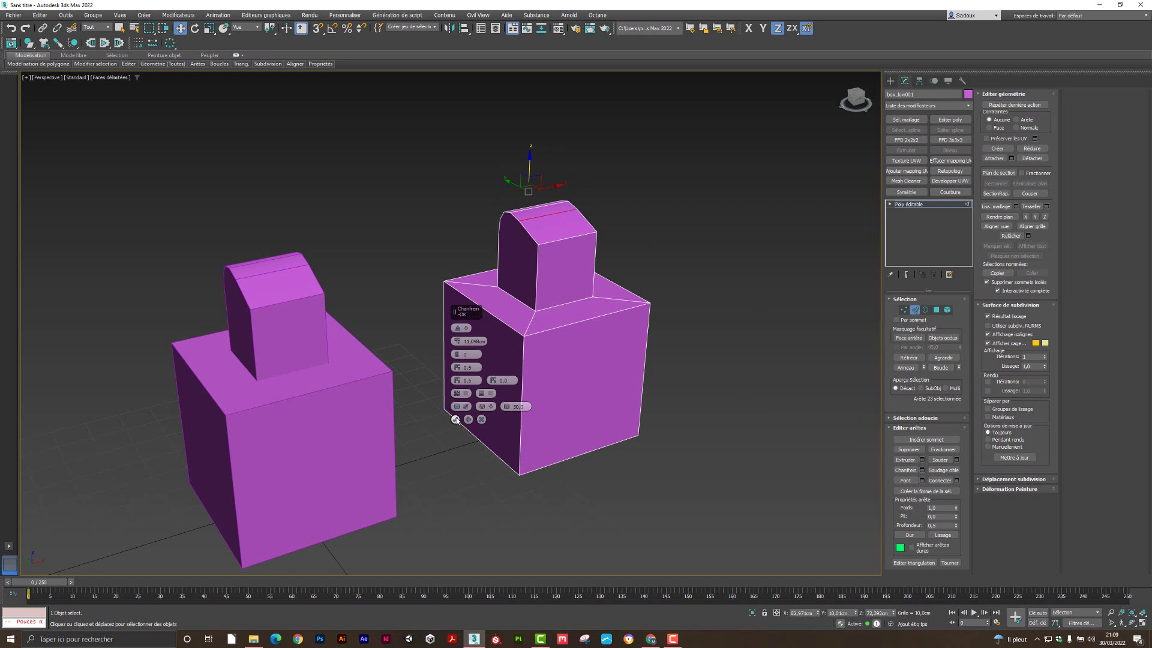
{"action": "left_click", "coordinate": [455, 419]}
- Select the four polygons surrounding the base of the copy's upper block to examine its connected topology
{"action": "middle_click_drag", "start_coordinate": [475, 456], "coordinate": [492, 455], "text": "alt"}
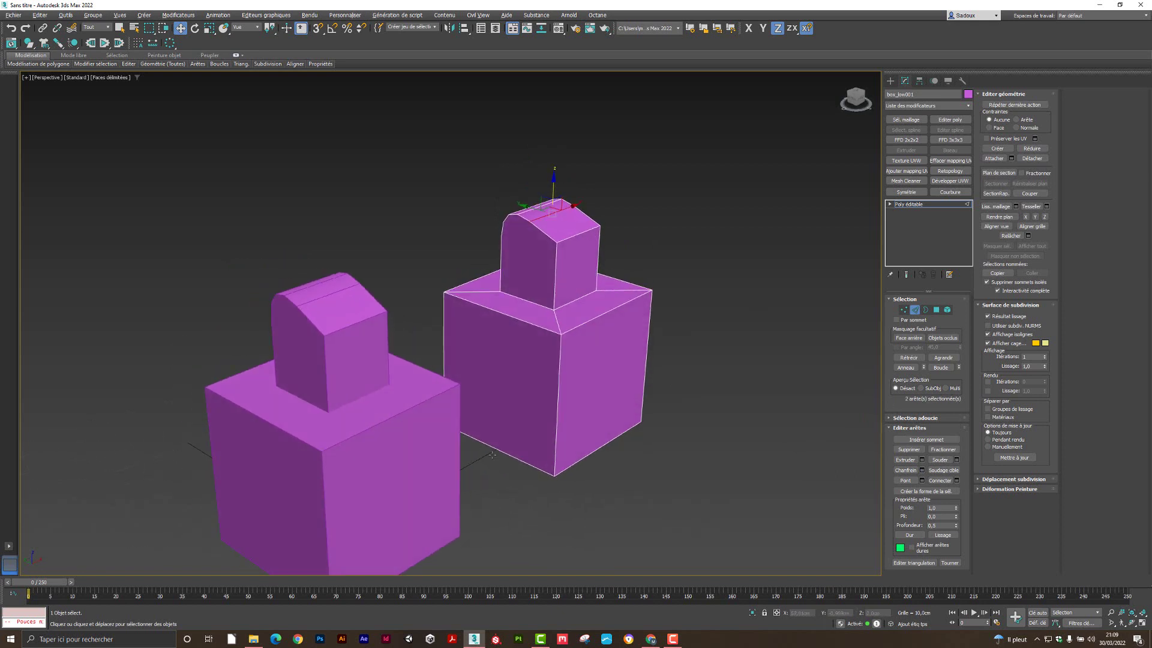
{"action": "left_click", "coordinate": [936, 309]}
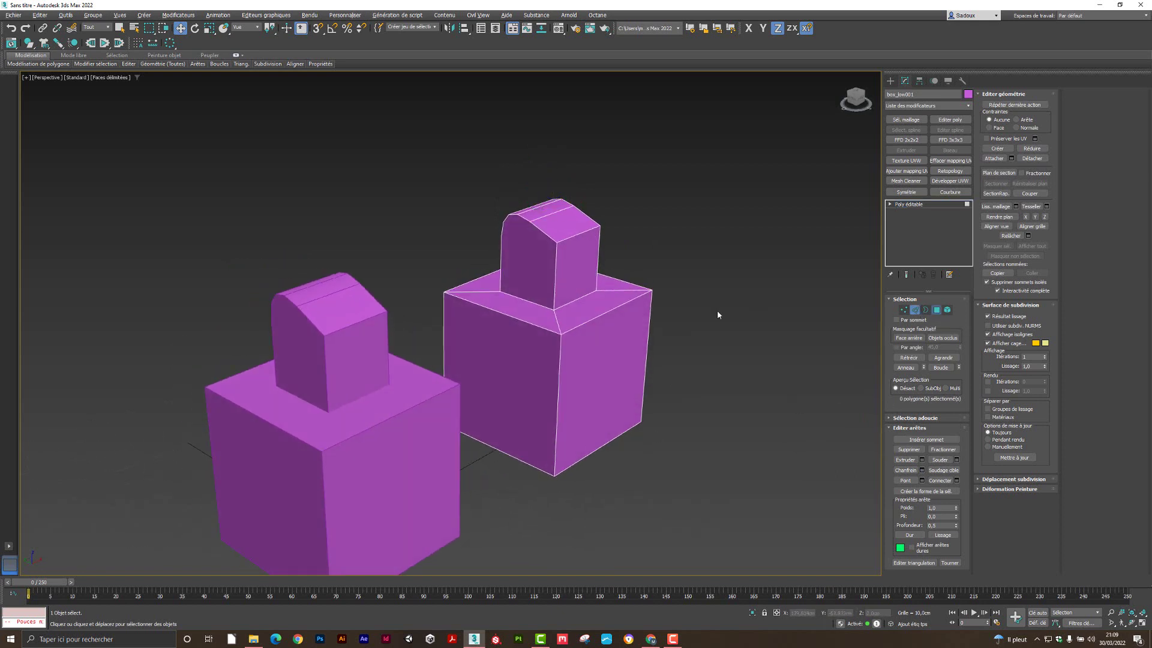
{"action": "left_click", "coordinate": [568, 311]}
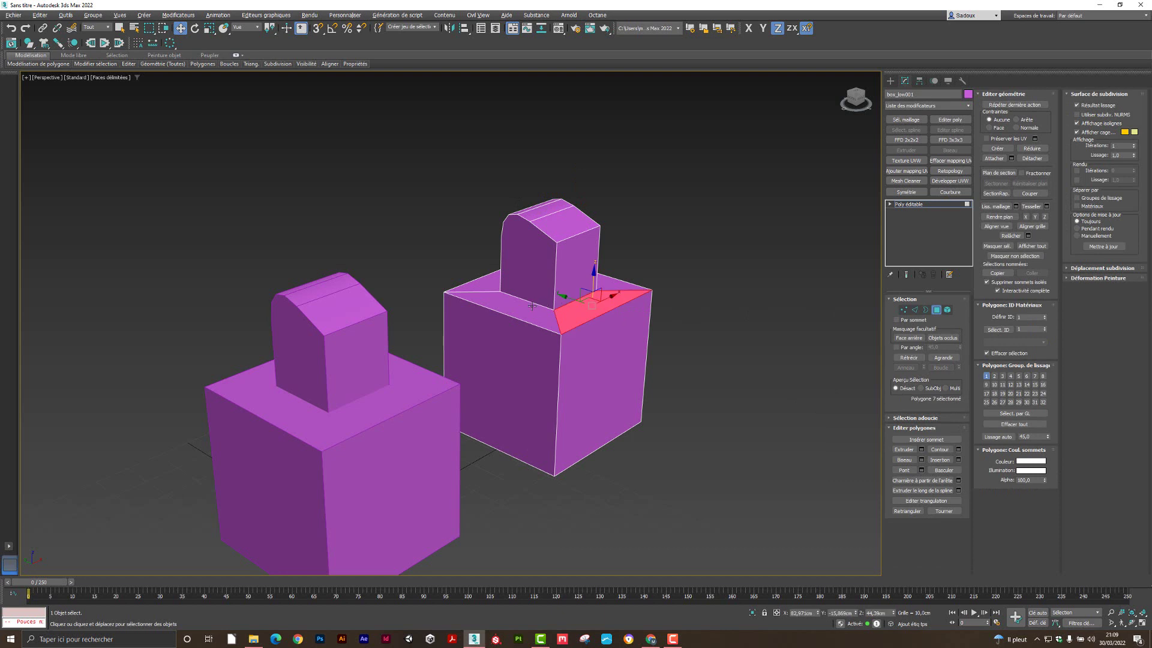
{"action": "left_click", "coordinate": [511, 296]}
{"action": "left_click", "coordinate": [495, 286], "text": "ctrl"}
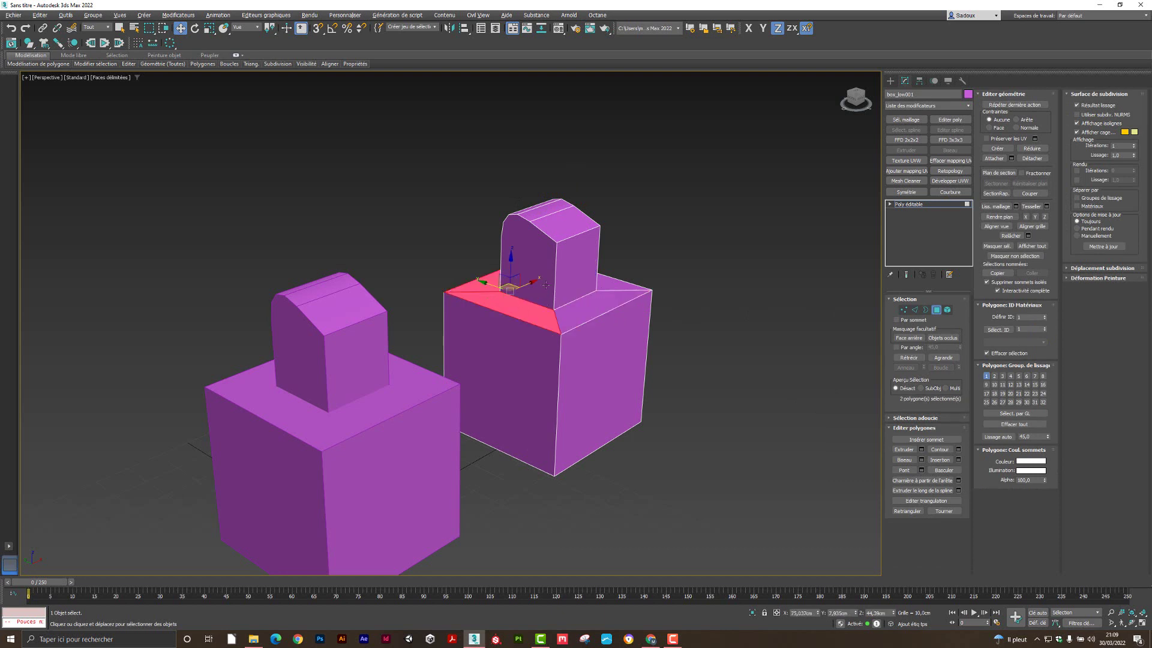
{"action": "left_click", "coordinate": [601, 286], "text": "ctrl"}
{"action": "left_click", "coordinate": [585, 315], "text": "ctrl"}
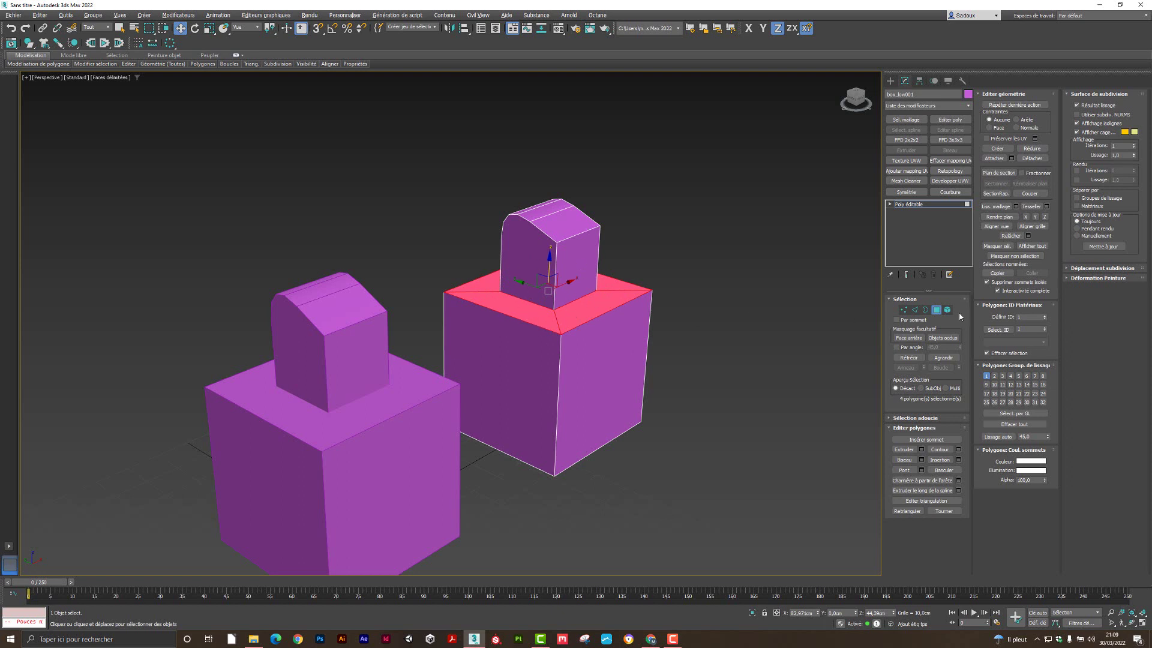
{"action": "left_click", "coordinate": [936, 310]}
- Select the single top polygon of the lower box on box_low to compare its topology, and leave the Polygon level
{"action": "left_click", "coordinate": [368, 408]}
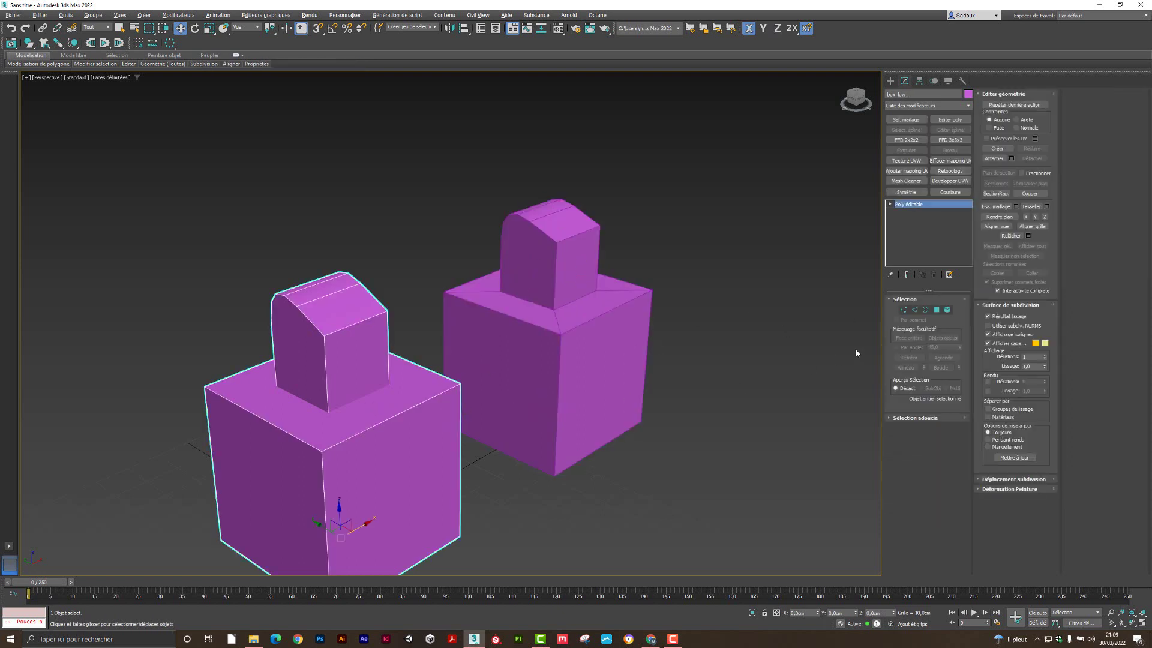
{"action": "left_click", "coordinate": [935, 311]}
{"action": "left_click", "coordinate": [341, 422]}
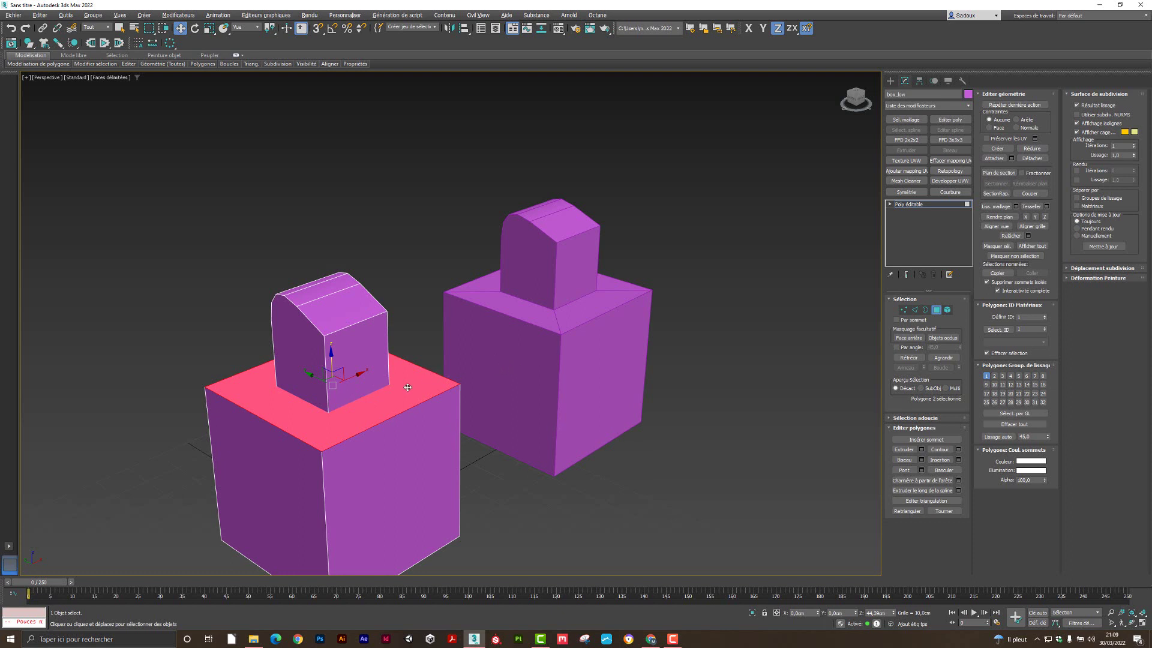
{"action": "left_click", "coordinate": [935, 309]}
- Select the two front edges joining the copy's upper block to its lower box to examine the connection, and leave the Edge level
{"action": "key", "text": "z"}
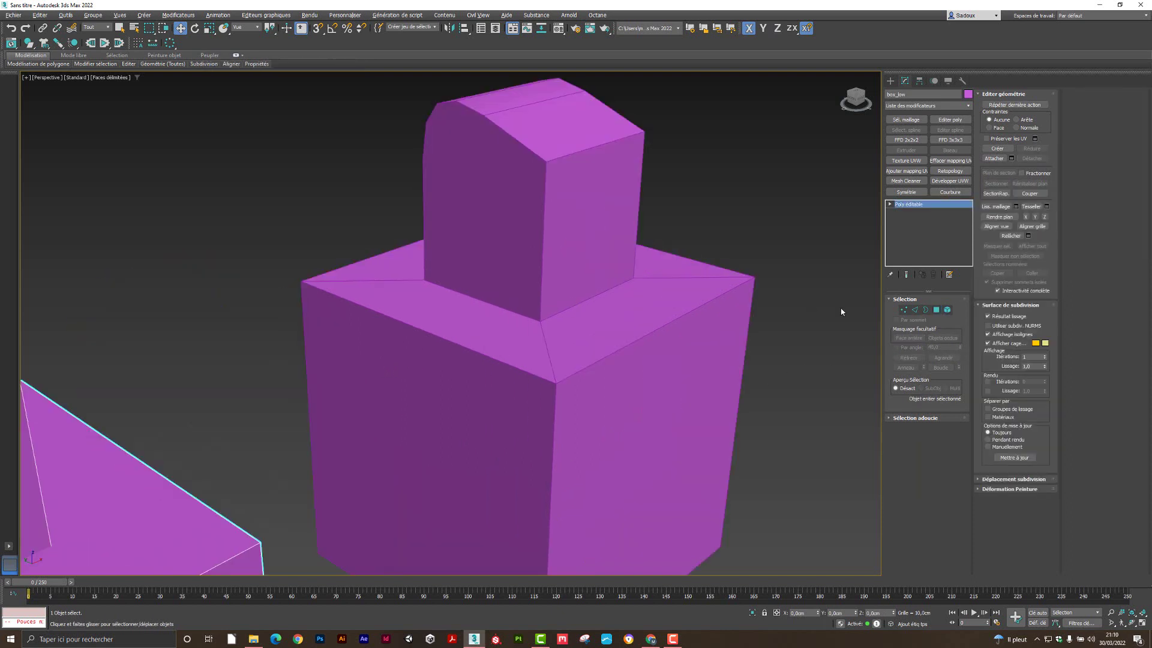
{"action": "left_click", "coordinate": [913, 309]}
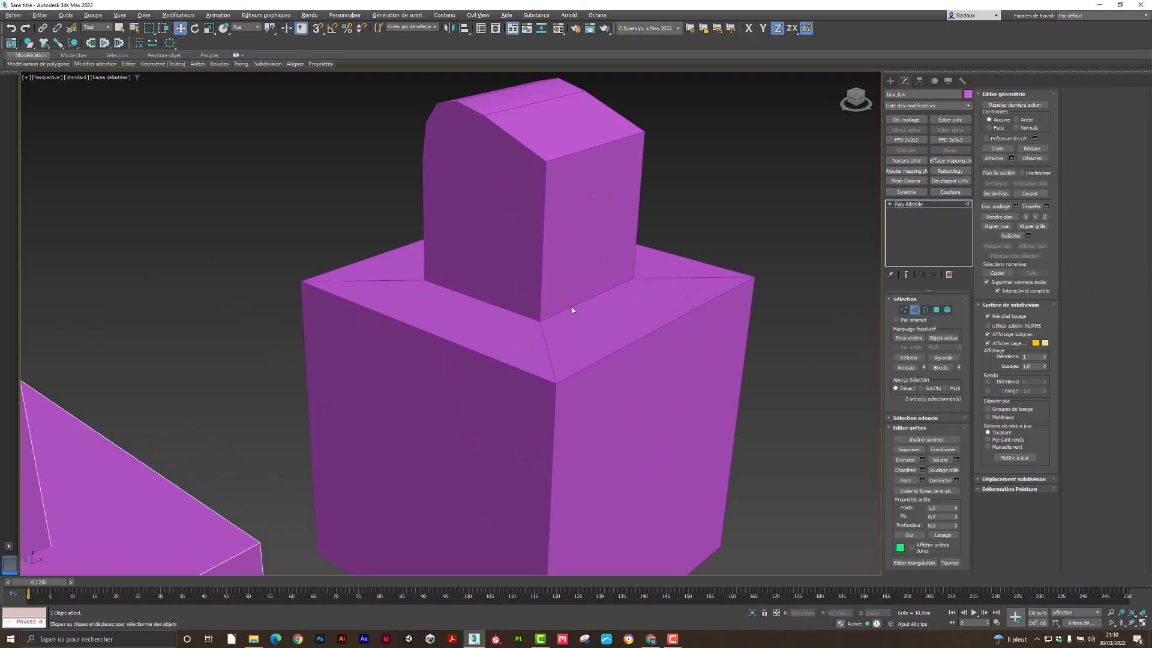
{"action": "left_click", "coordinate": [913, 310]}
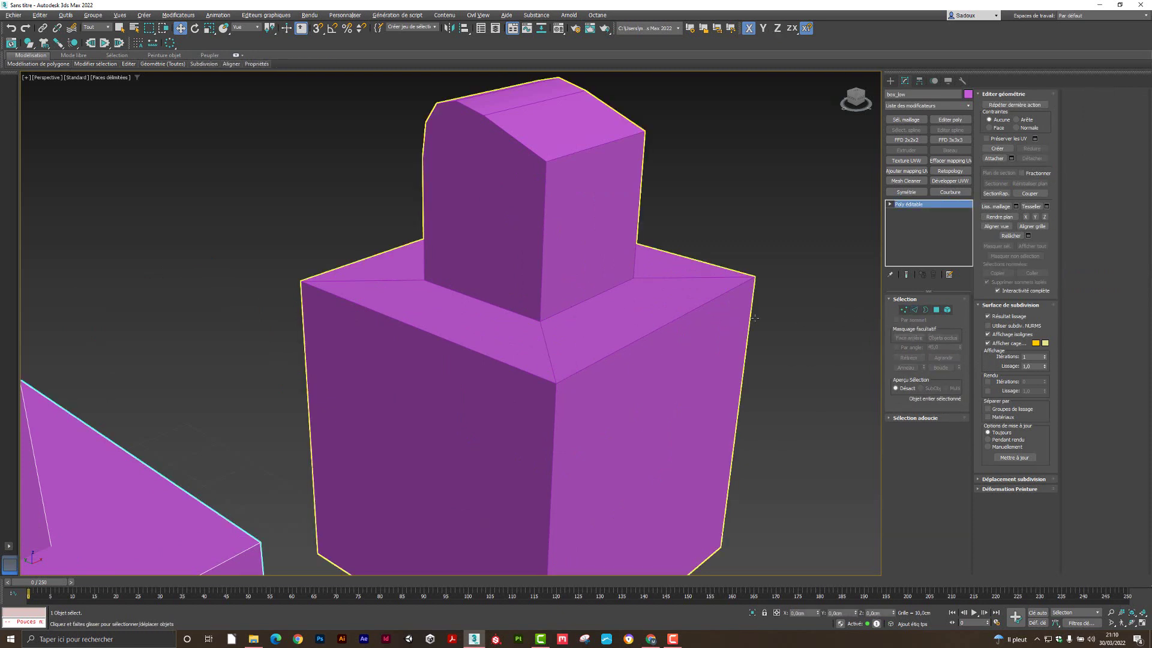
{"action": "left_click", "coordinate": [678, 318]}
{"action": "left_click", "coordinate": [913, 310]}
{"action": "left_click", "coordinate": [573, 306]}
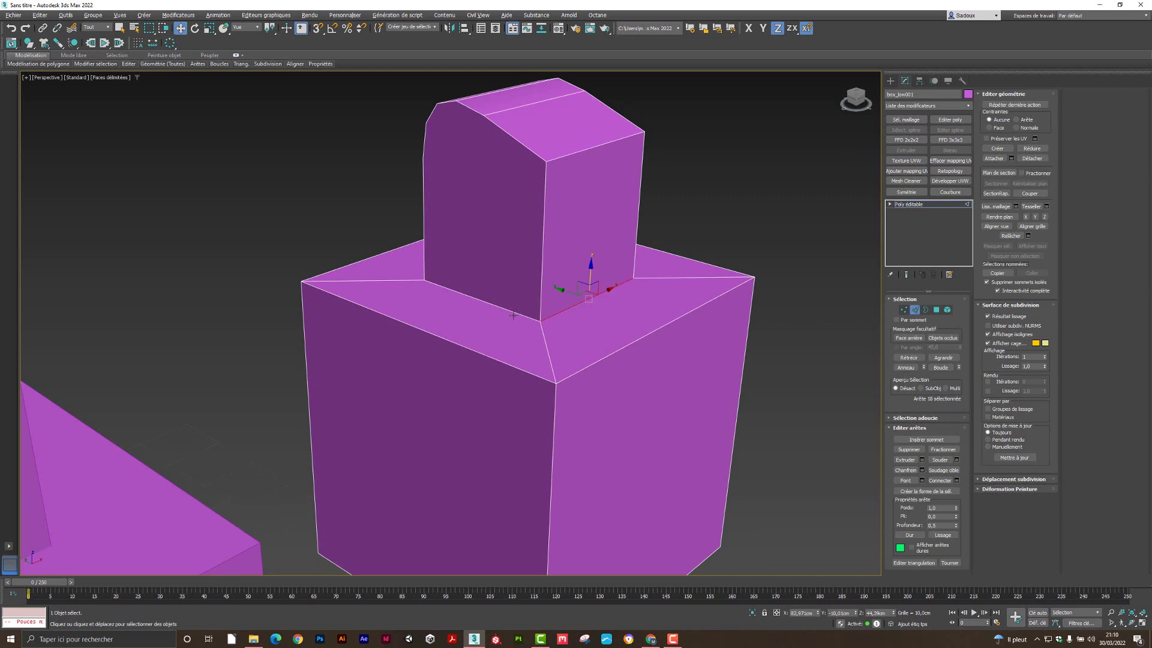
{"action": "left_click", "coordinate": [516, 313], "text": "ctrl"}
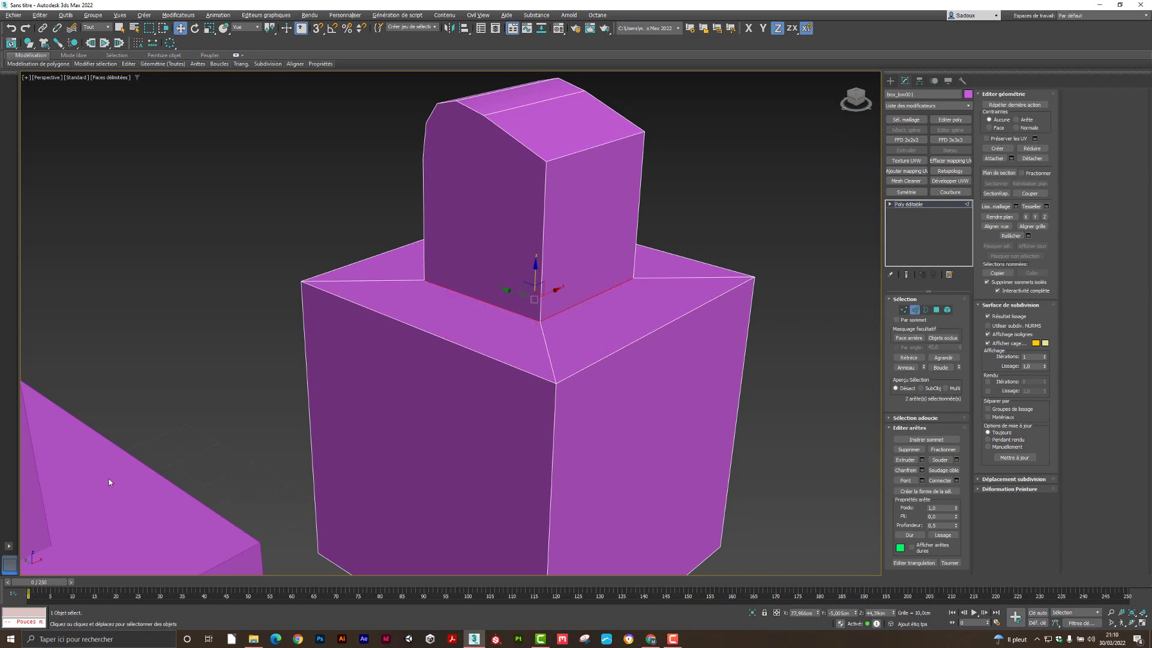
{"action": "middle_click_drag", "start_coordinate": [147, 471], "coordinate": [299, 378]}
{"action": "scroll", "coordinate": [327, 374], "scroll_direction": "down", "scroll_amount": 3}
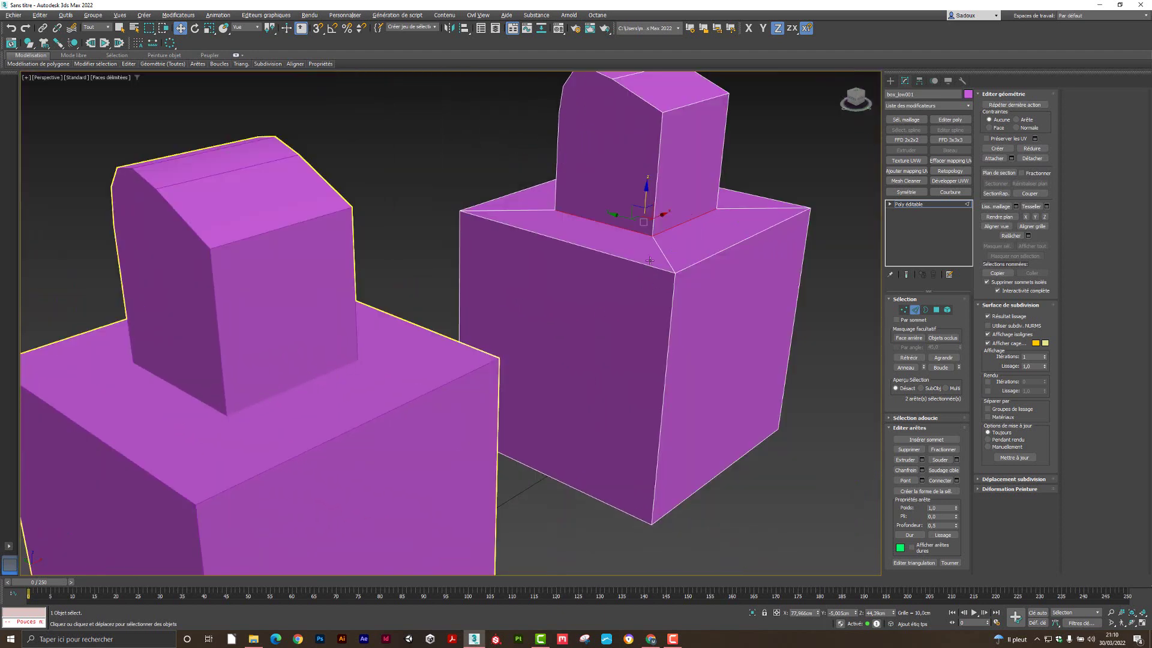
{"action": "middle_click_drag", "start_coordinate": [649, 260], "coordinate": [593, 289]}
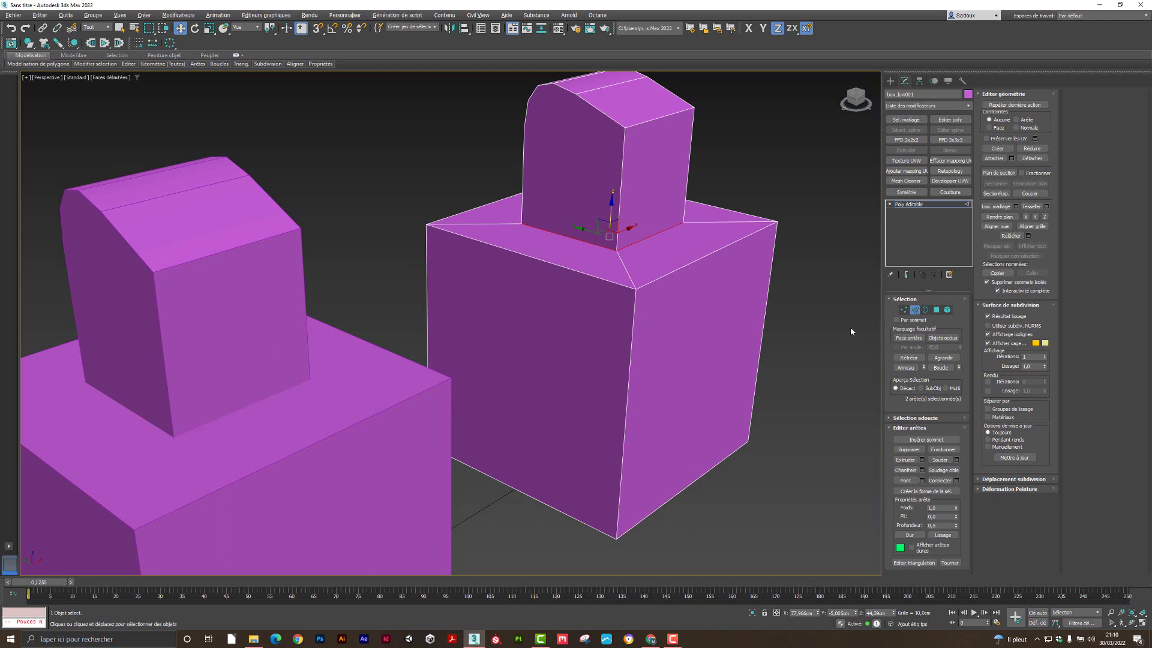
{"action": "left_click", "coordinate": [914, 309]}
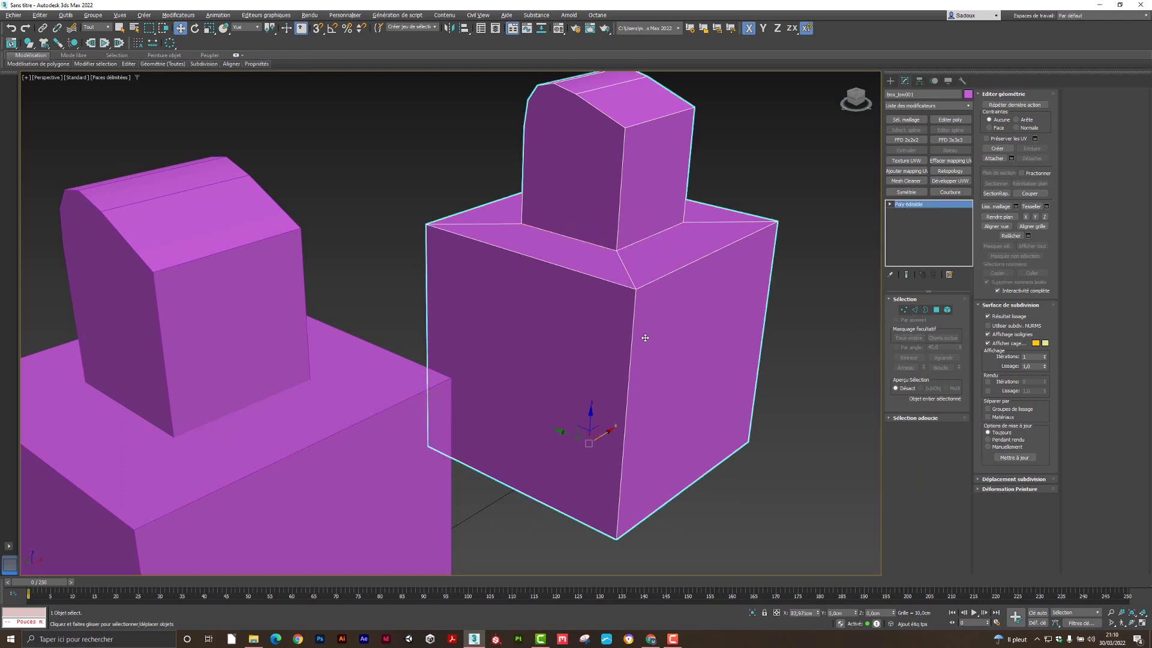
- Delete the copied object, keeping only the original box_low
{"action": "key", "text": "Delete"}
{"action": "key", "text": "z"}
{"action": "middle_click_drag", "start_coordinate": [540, 378], "coordinate": [458, 365]}
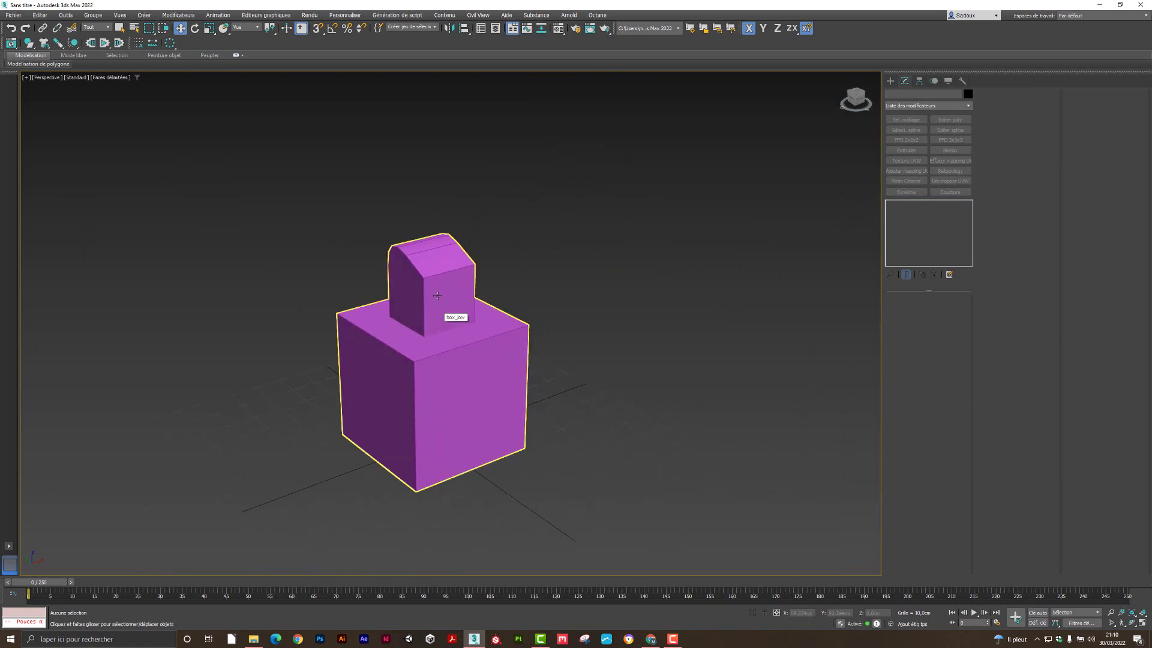
{"action": "mouse_move", "coordinate": [430, 319]}
{"action": "middle_mouse_down", "text": "alt"}
{"action": "mouse_move", "coordinate": [432, 339]}
{"action": "mouse_move", "coordinate": [564, 336]}
{"action": "mouse_move", "coordinate": [429, 338]}
{"action": "middle_mouse_up", "text": "alt"}
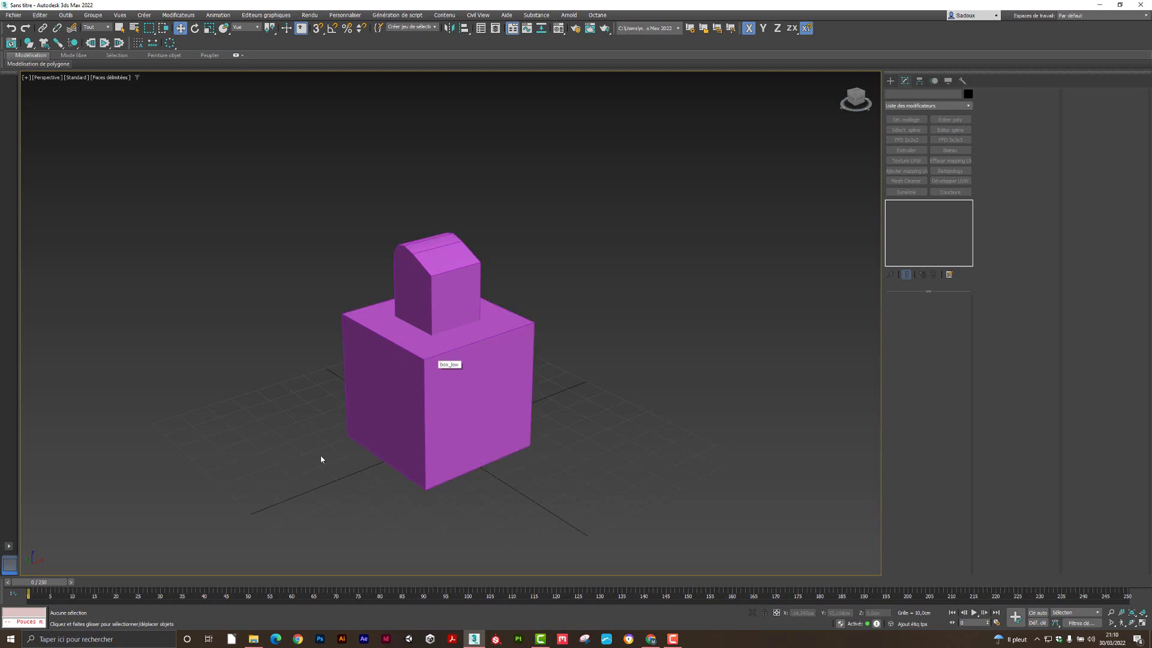
- Switch to Chrome and view the header image of the UV Mapping & Unwrapping article
{"action": "left_click", "coordinate": [651, 639]}
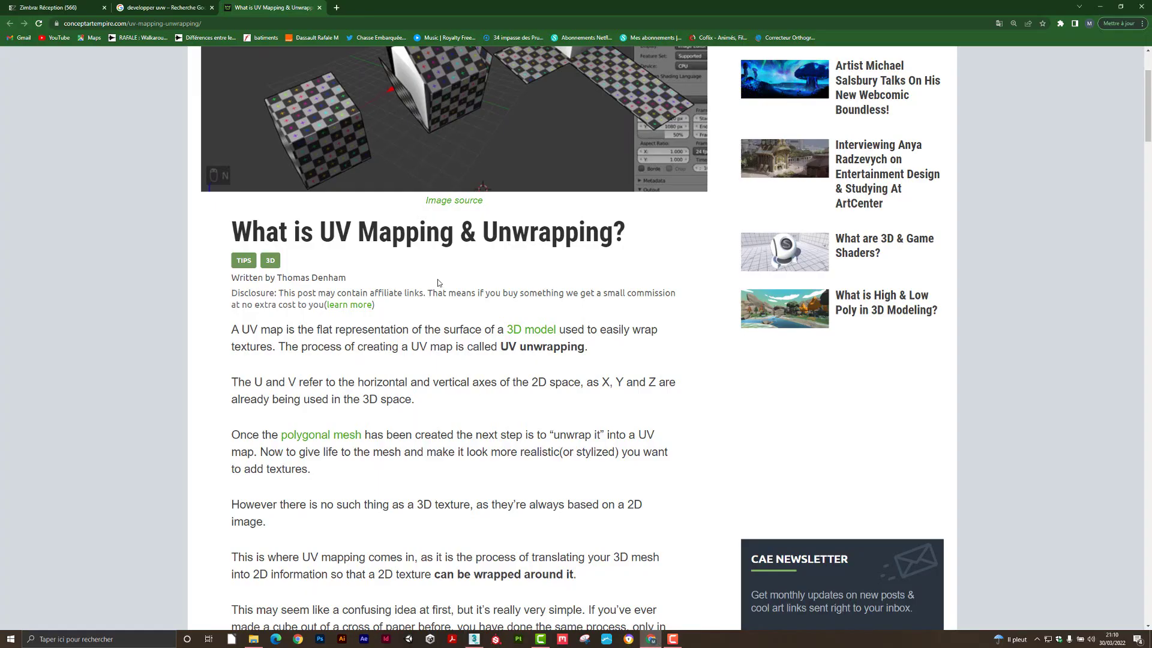
{"action": "scroll", "coordinate": [458, 246], "scroll_direction": "up", "scroll_amount": 3}
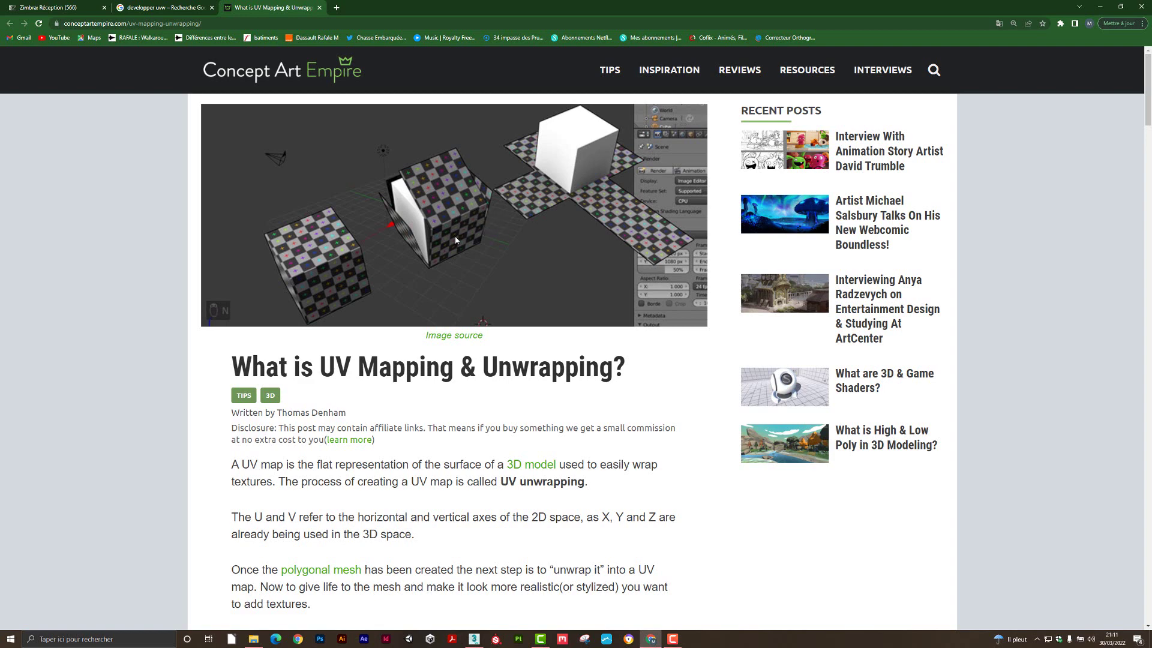
- View the article's example of a basic cube UV unwrap, and return to 3ds Max
{"action": "scroll", "coordinate": [445, 244], "scroll_direction": "down", "scroll_amount": 12}
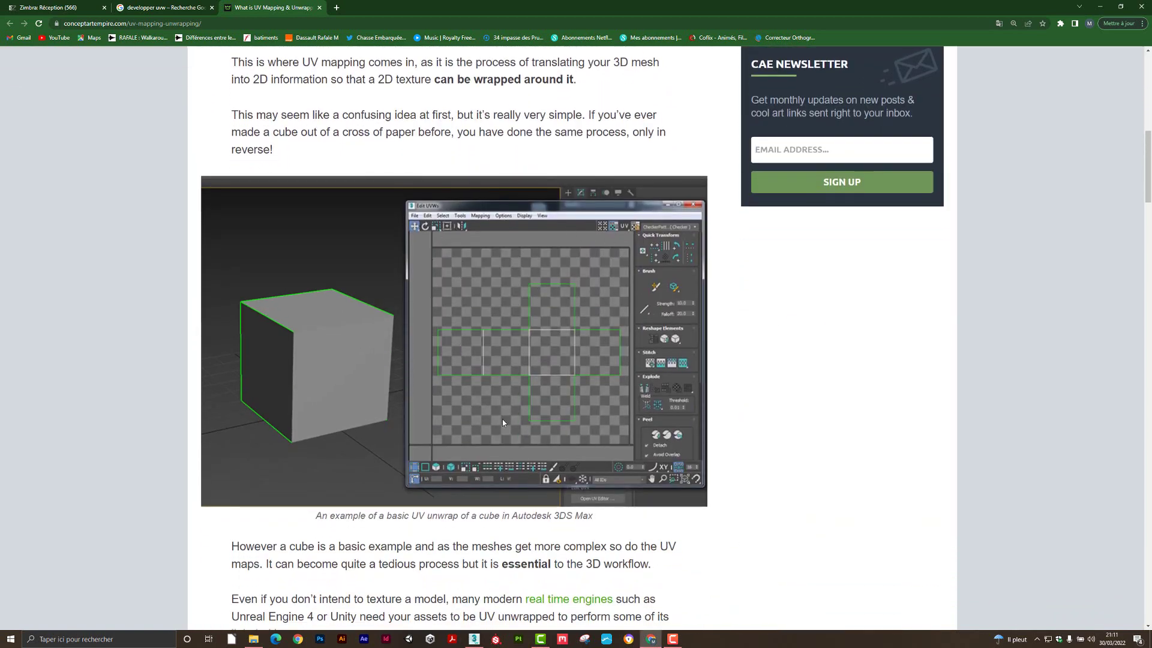
{"action": "left_click", "coordinate": [1099, 6]}
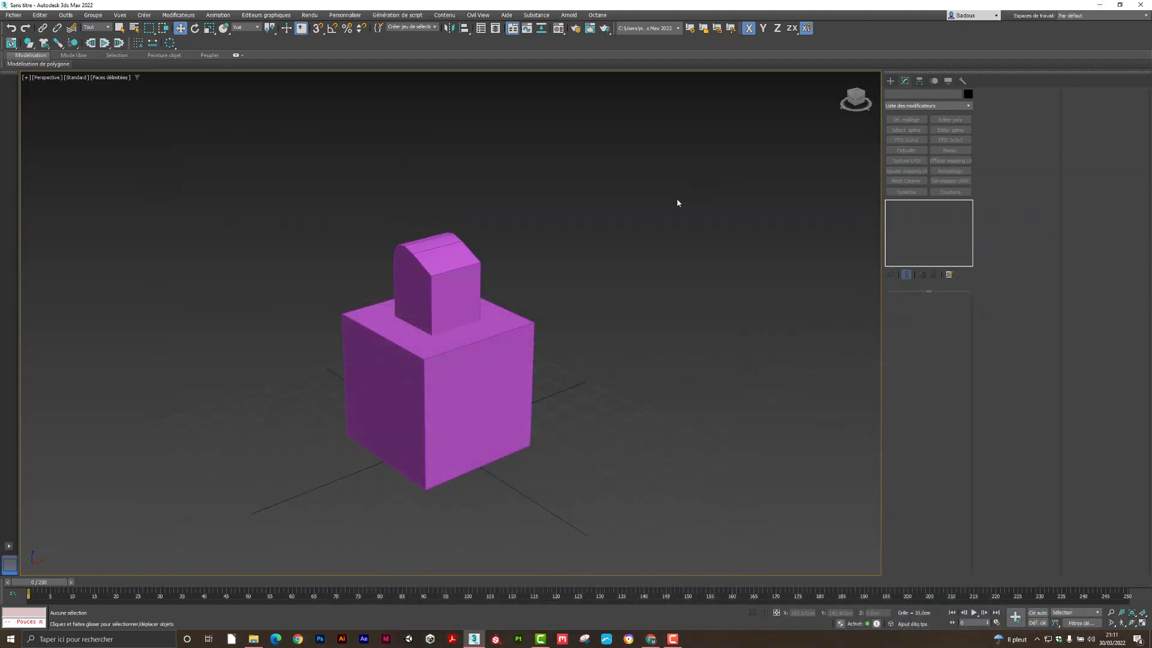
- Add the Unwrap UVW (Développer UVW) modifier to box_low and open its UV editor
{"action": "left_click", "coordinate": [527, 349]}
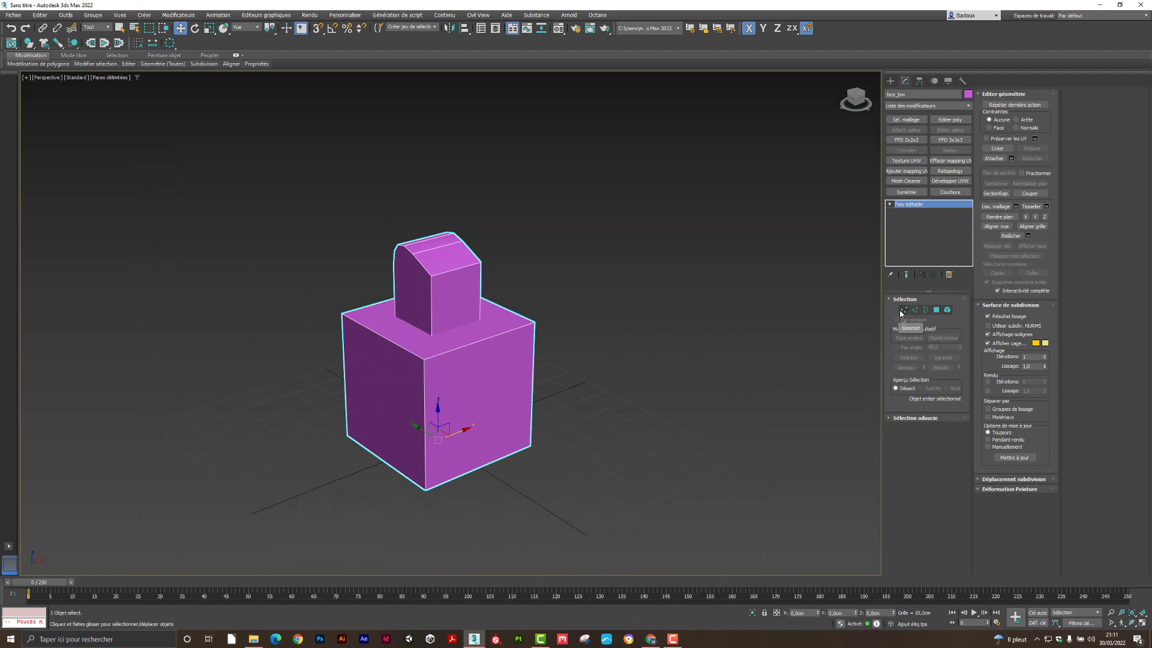
{"action": "left_click", "coordinate": [950, 181]}
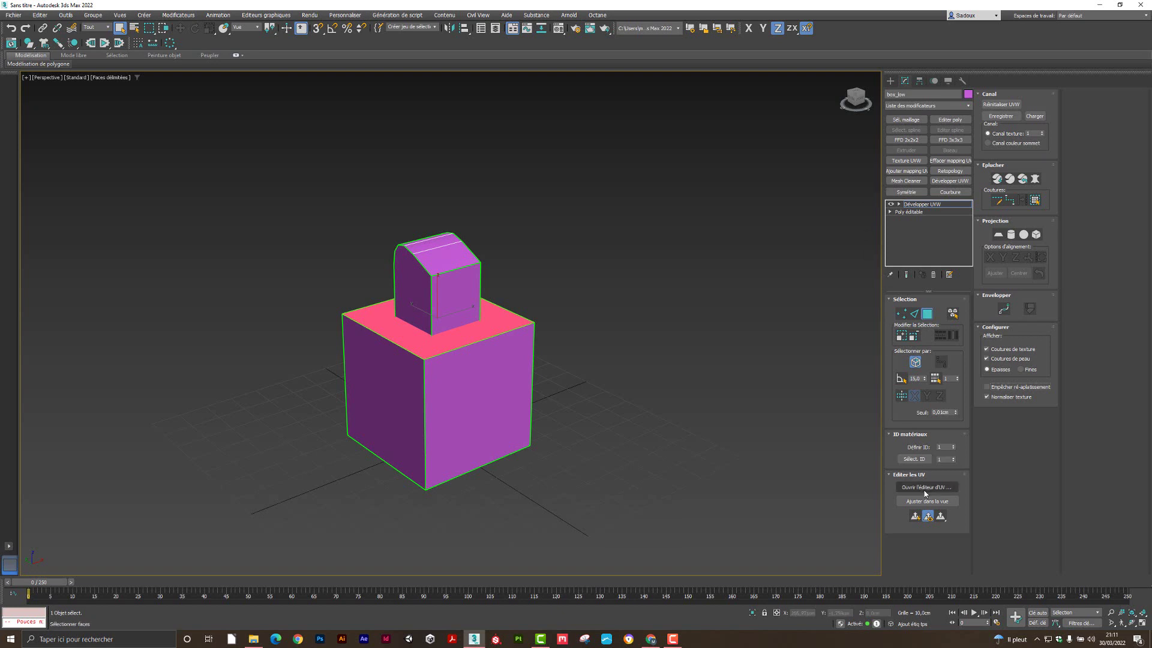
{"action": "left_click", "coordinate": [930, 485]}
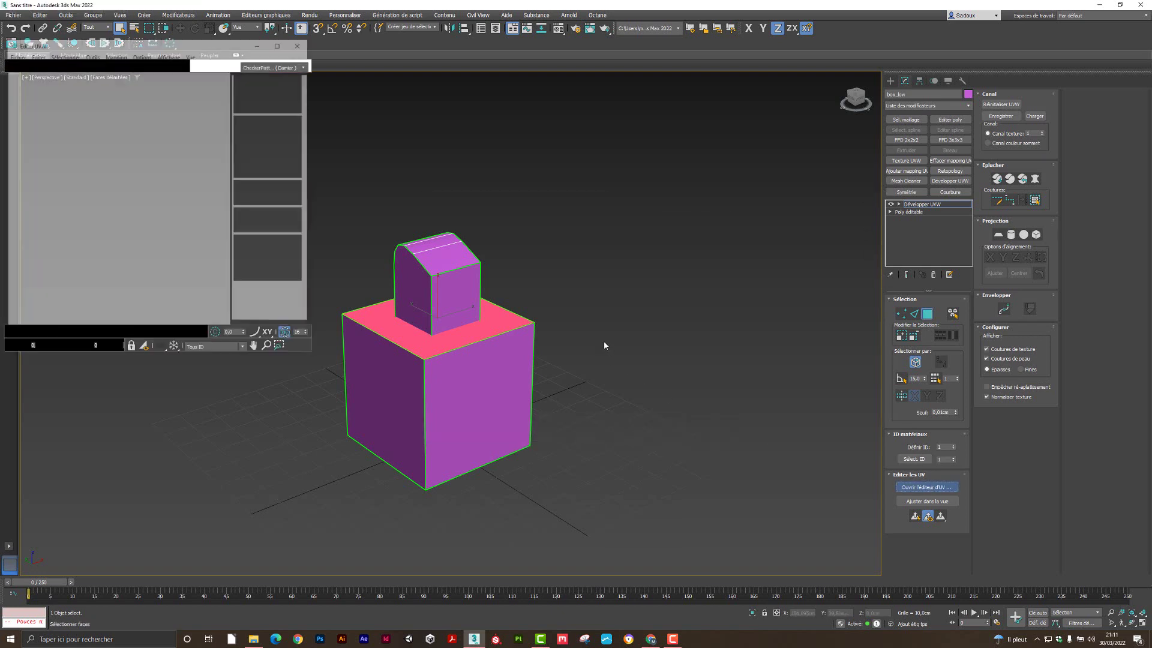
{"action": "middle_click_drag", "start_coordinate": [566, 294], "coordinate": [676, 290]}
{"action": "scroll", "coordinate": [160, 256], "scroll_direction": "down", "scroll_amount": 3}
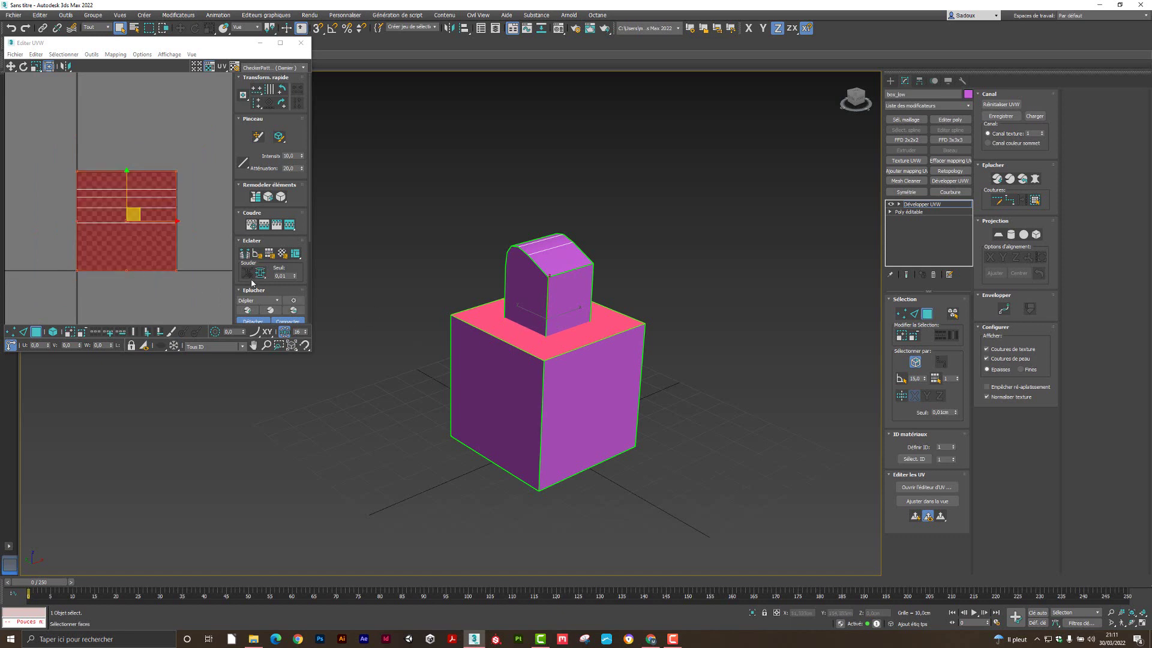
- Select all of box_low's polygons in the UV editor
{"action": "left_click", "coordinate": [73, 148]}
{"action": "left_click_drag", "start_coordinate": [48, 137], "coordinate": [223, 292]}
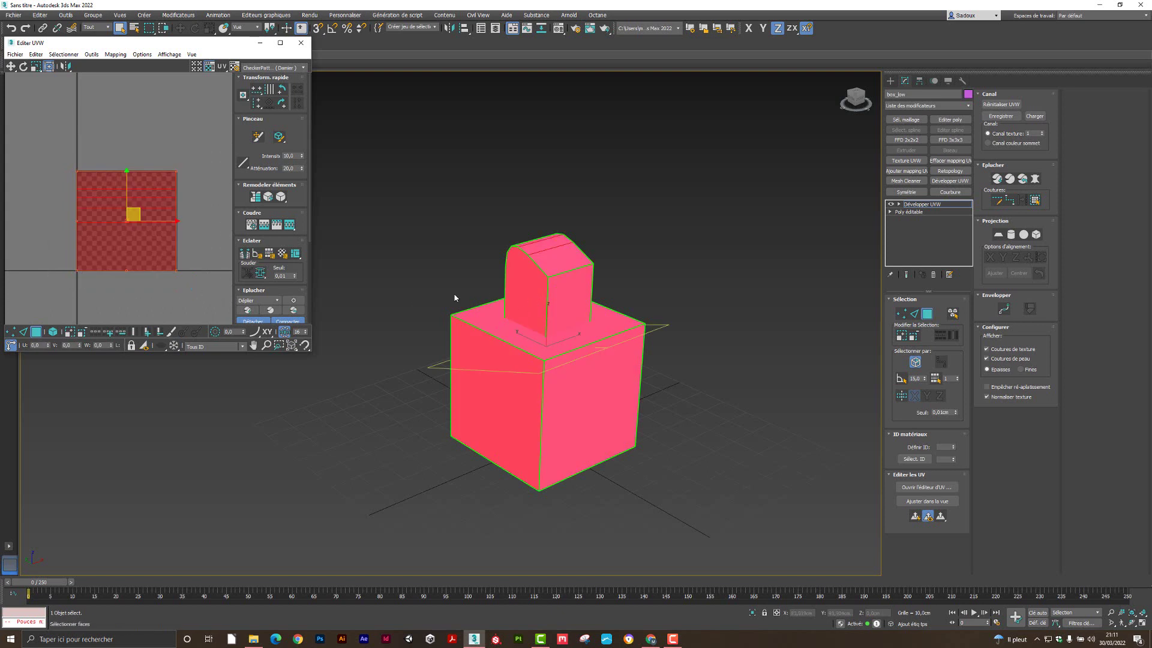
{"action": "left_click", "coordinate": [115, 54]}
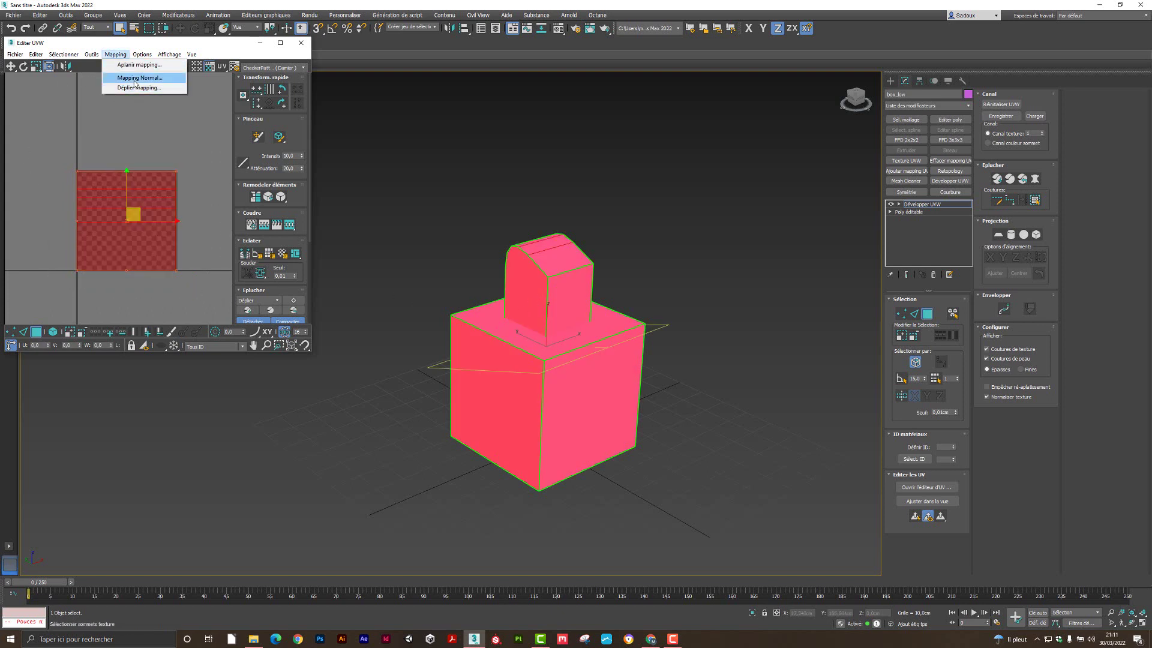
{"action": "left_click", "coordinate": [133, 80]}
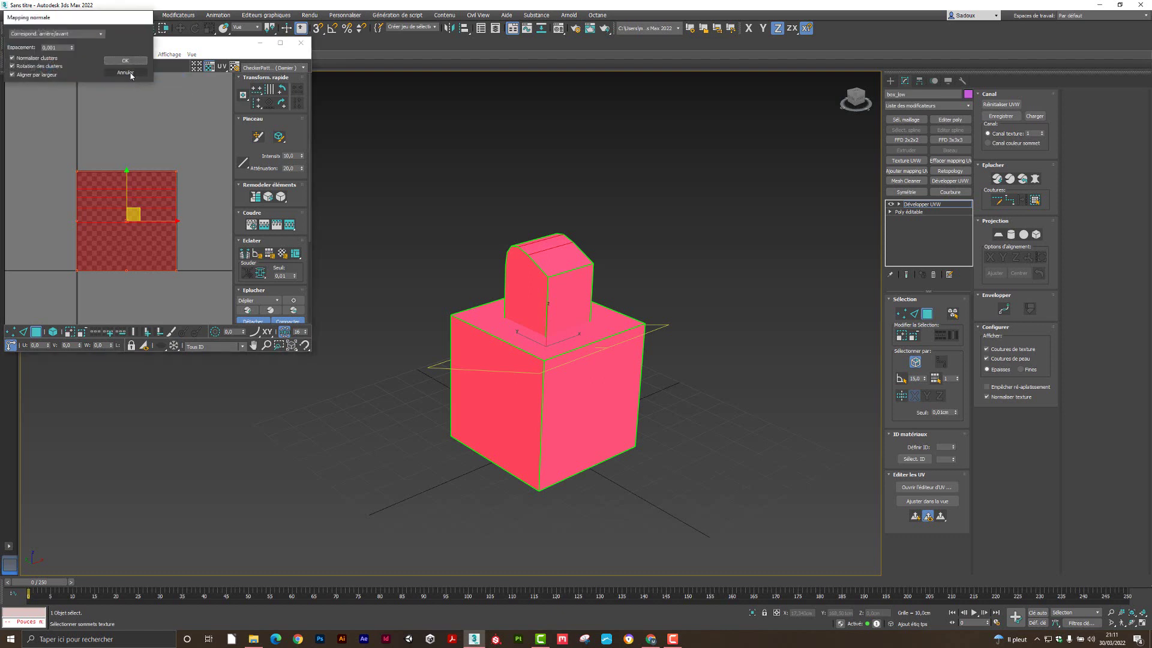
{"action": "left_click", "coordinate": [126, 73]}
- Apply Flatten Mapping (Aplanir mapping) to all selected polygons, keeping the default angle, spacing and cluster options
{"action": "left_click", "coordinate": [118, 58]}
{"action": "left_click", "coordinate": [131, 65]}
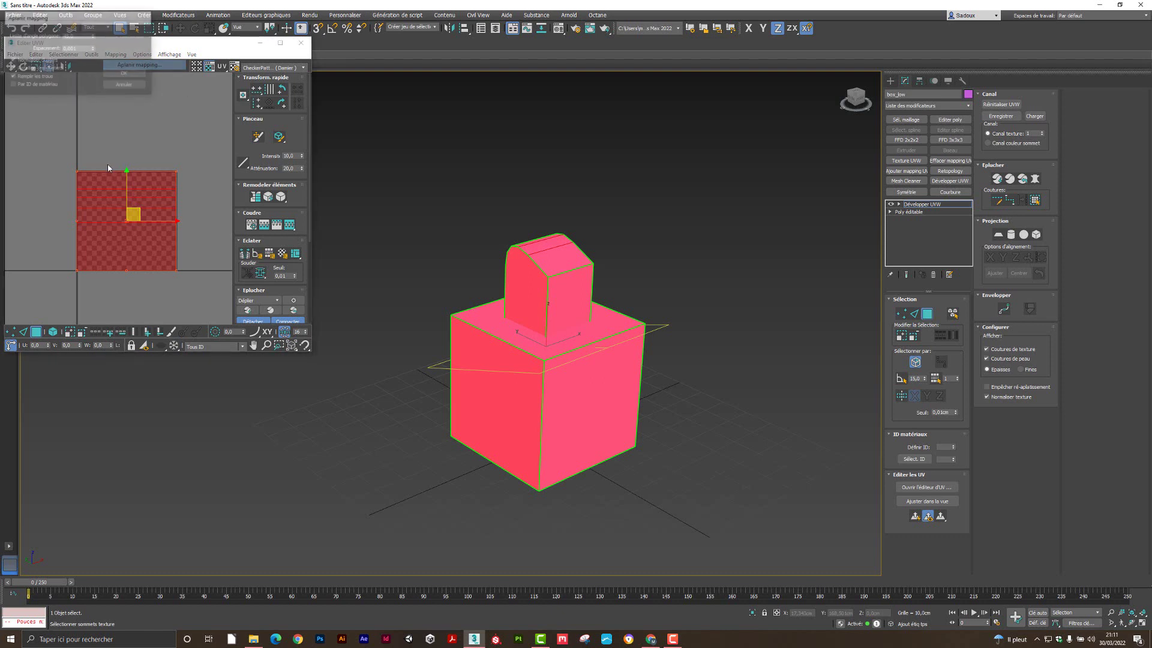
{"action": "left_click", "coordinate": [81, 36]}
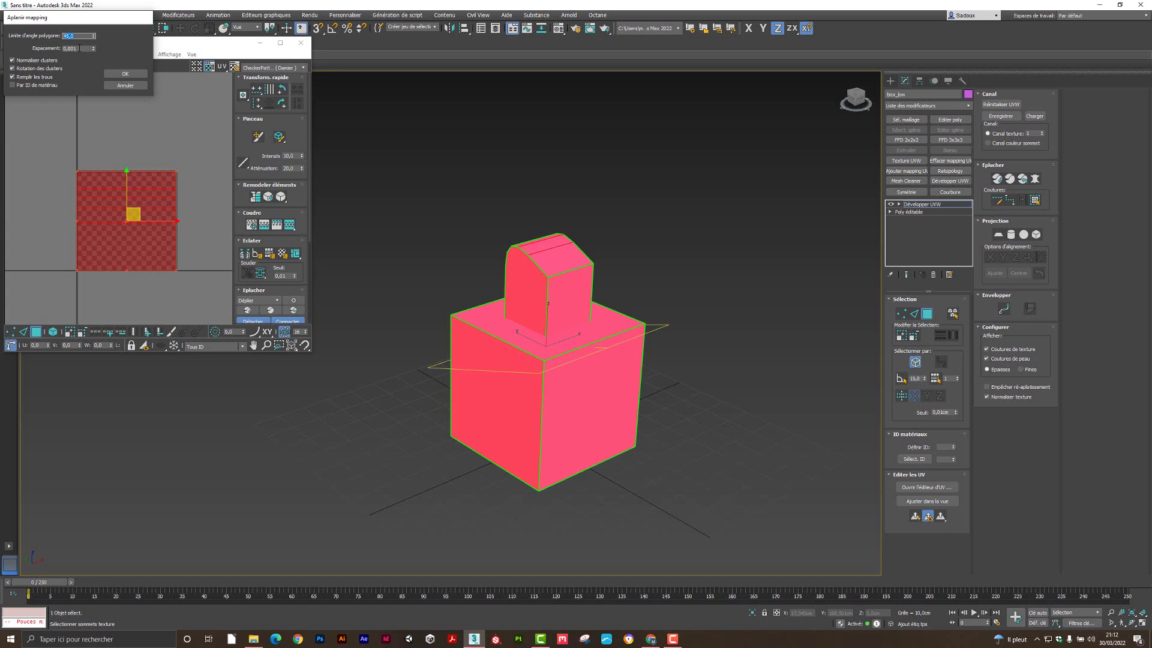
{"action": "left_click", "coordinate": [115, 75]}
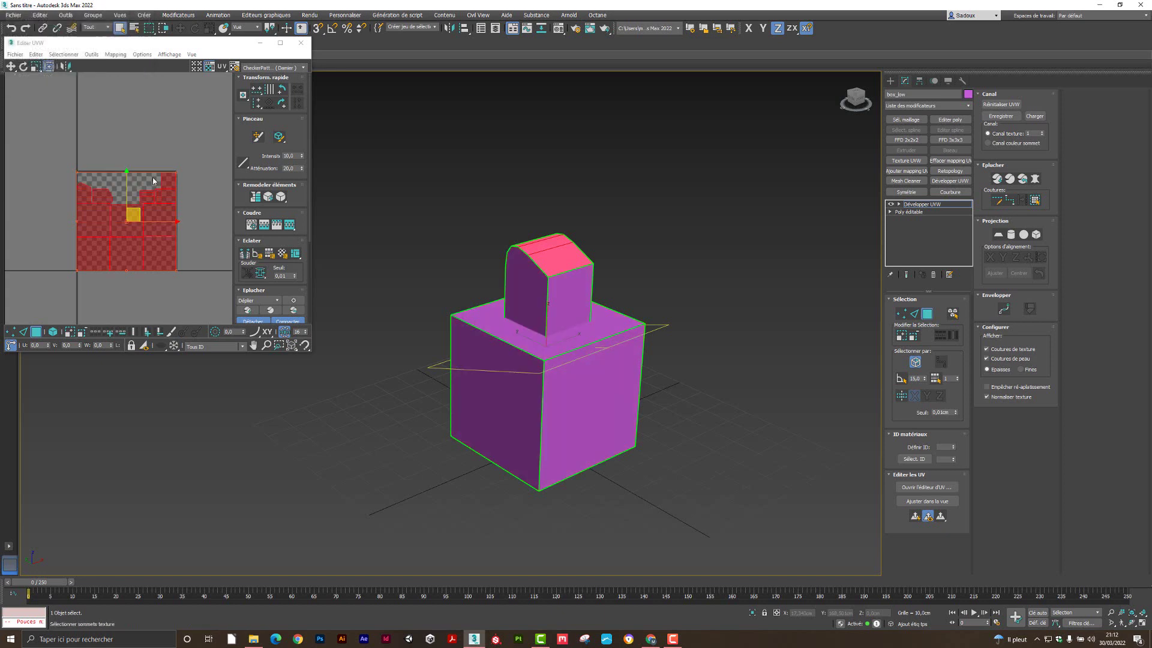
{"action": "scroll", "coordinate": [153, 204], "scroll_direction": "up", "scroll_amount": 4}
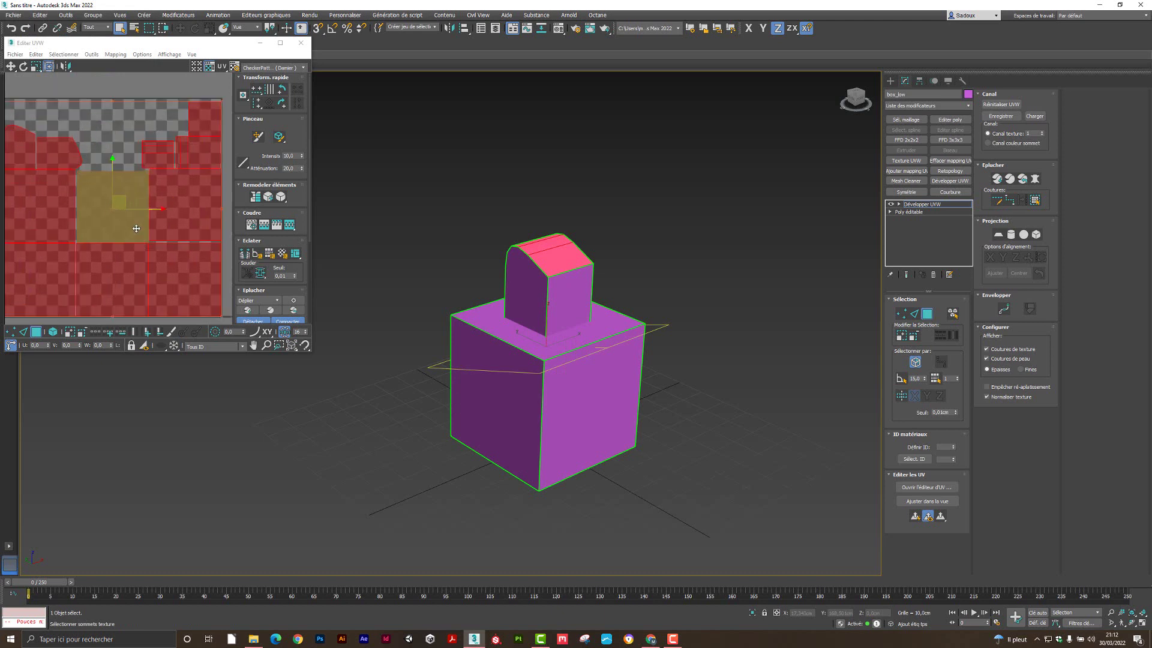
{"action": "scroll", "coordinate": [161, 174], "scroll_direction": "down", "scroll_amount": 2}
{"action": "left_click", "coordinate": [150, 180]}
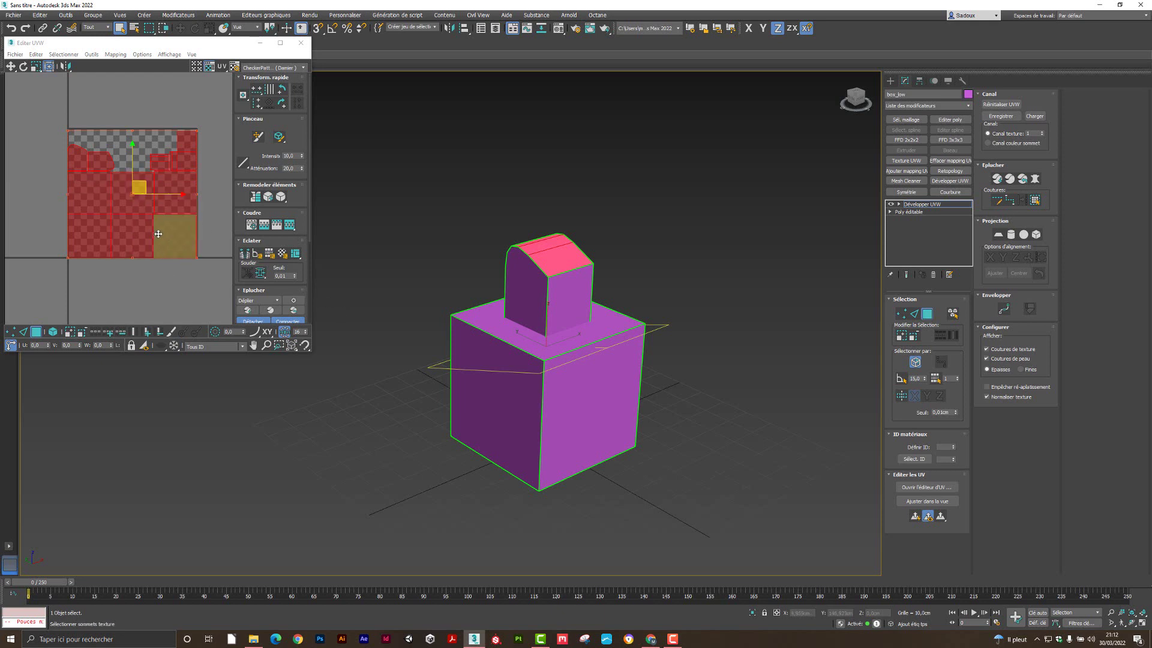
{"action": "scroll", "coordinate": [175, 237], "scroll_direction": "down", "scroll_amount": 1}
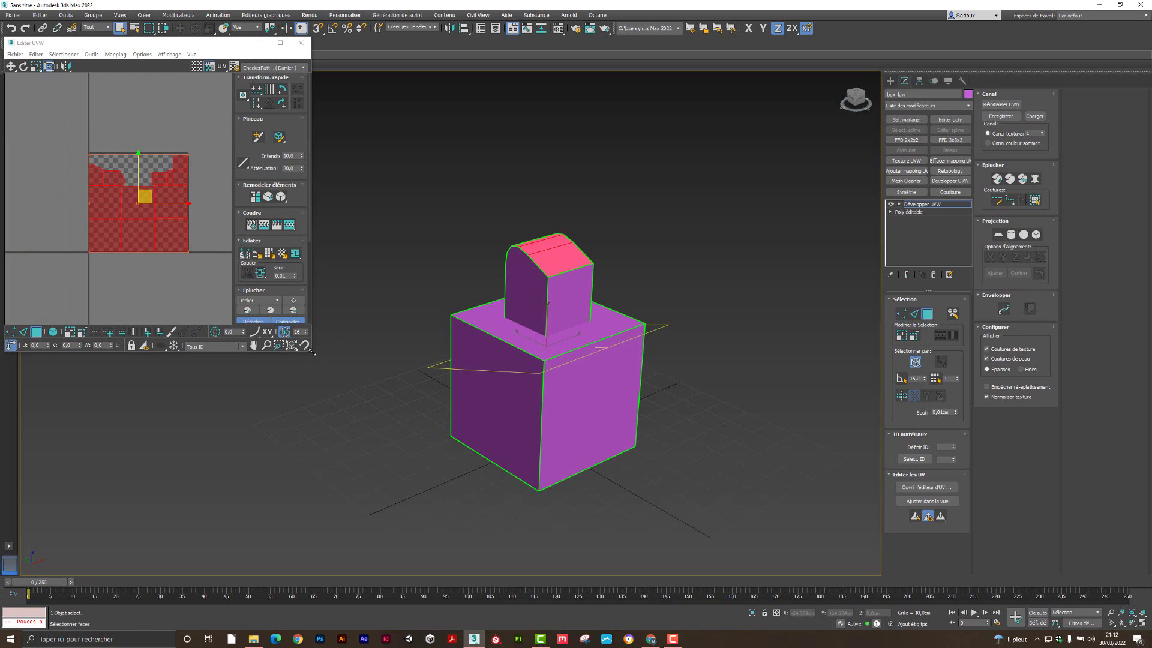
- Enlarge the UV editor window and move the UV shell of the lower box's top face above the checker tile
{"action": "left_click_drag", "start_coordinate": [312, 353], "coordinate": [426, 535]}
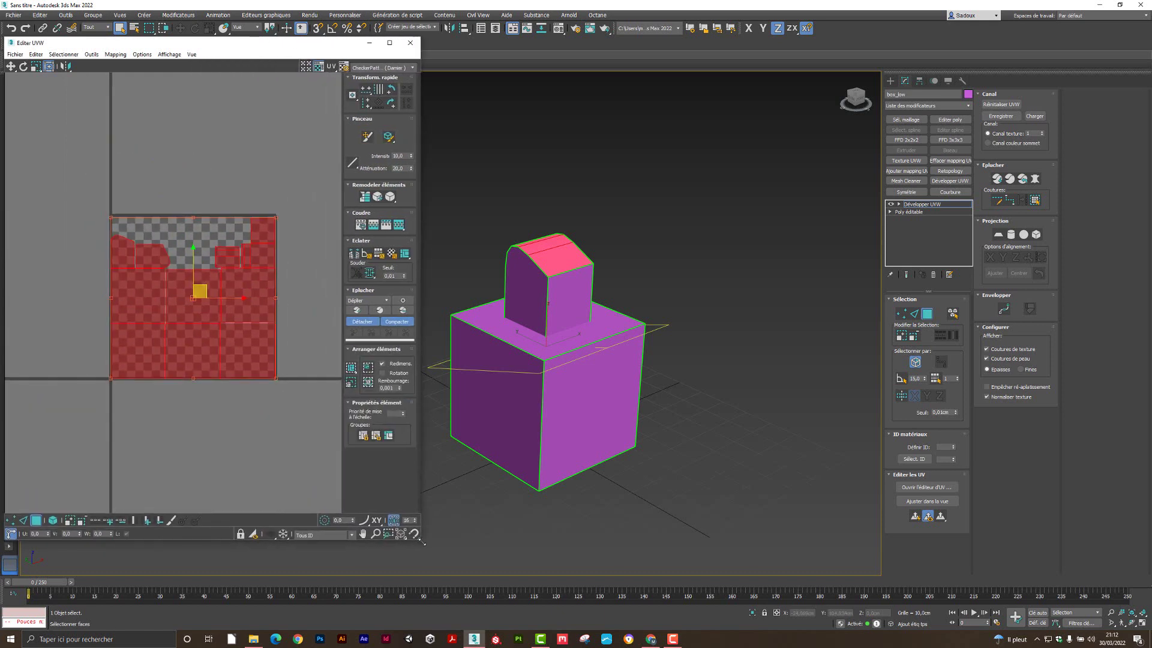
{"action": "middle_click_drag", "start_coordinate": [568, 353], "coordinate": [643, 316]}
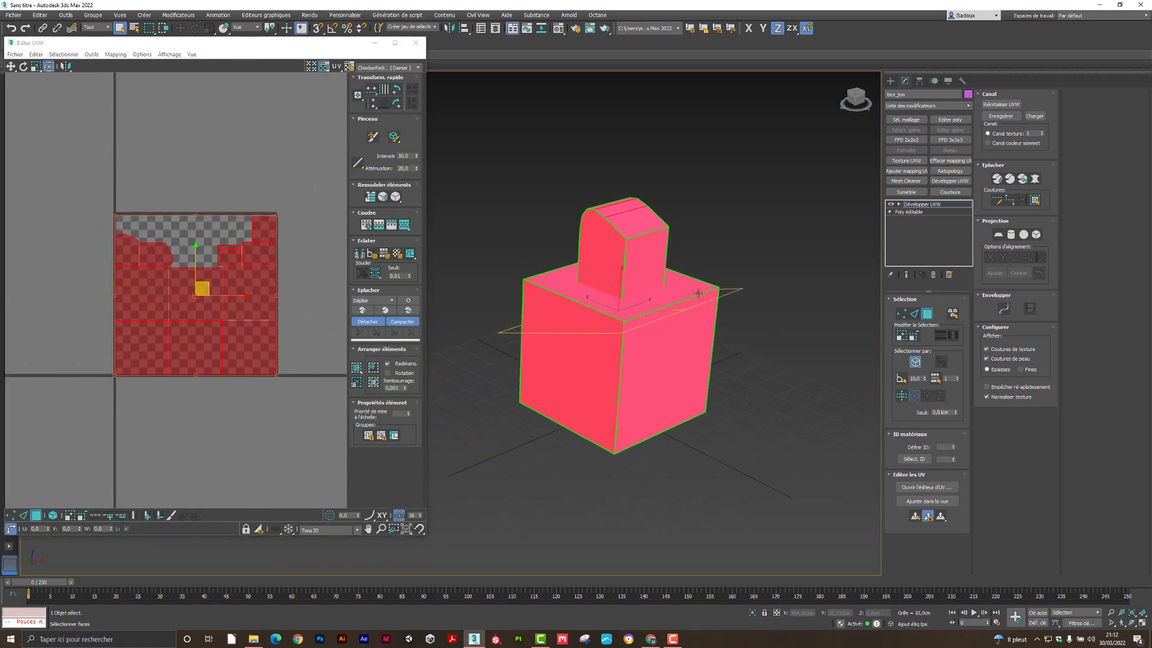
{"action": "left_click", "coordinate": [651, 295]}
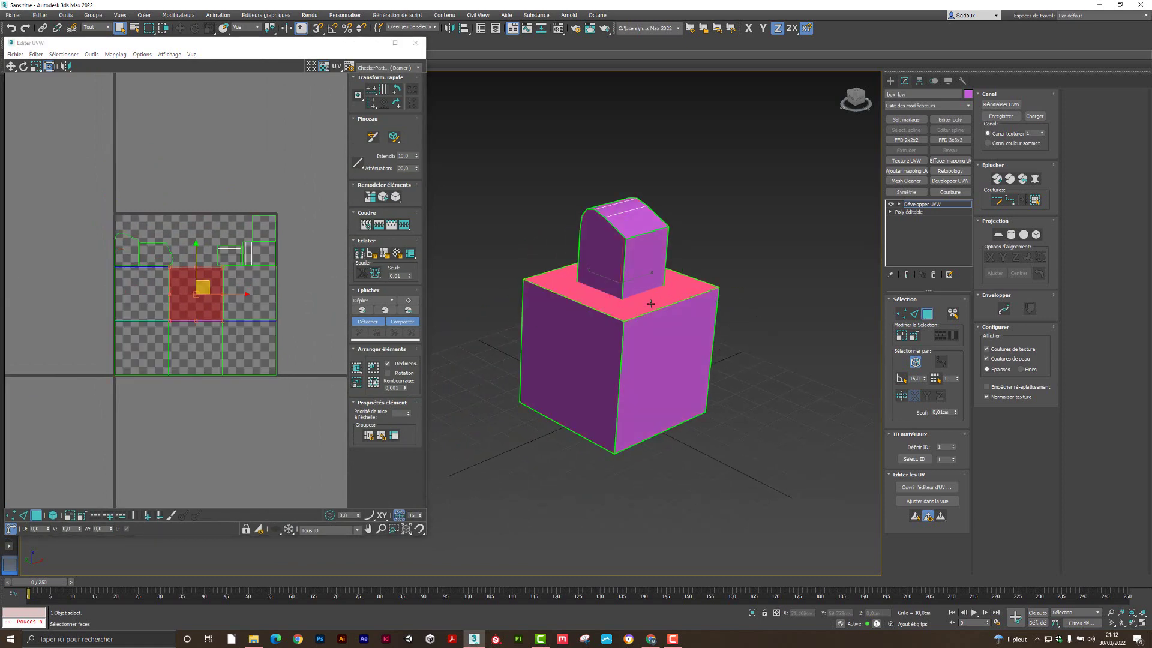
{"action": "left_click_drag", "start_coordinate": [205, 286], "coordinate": [213, 142]}
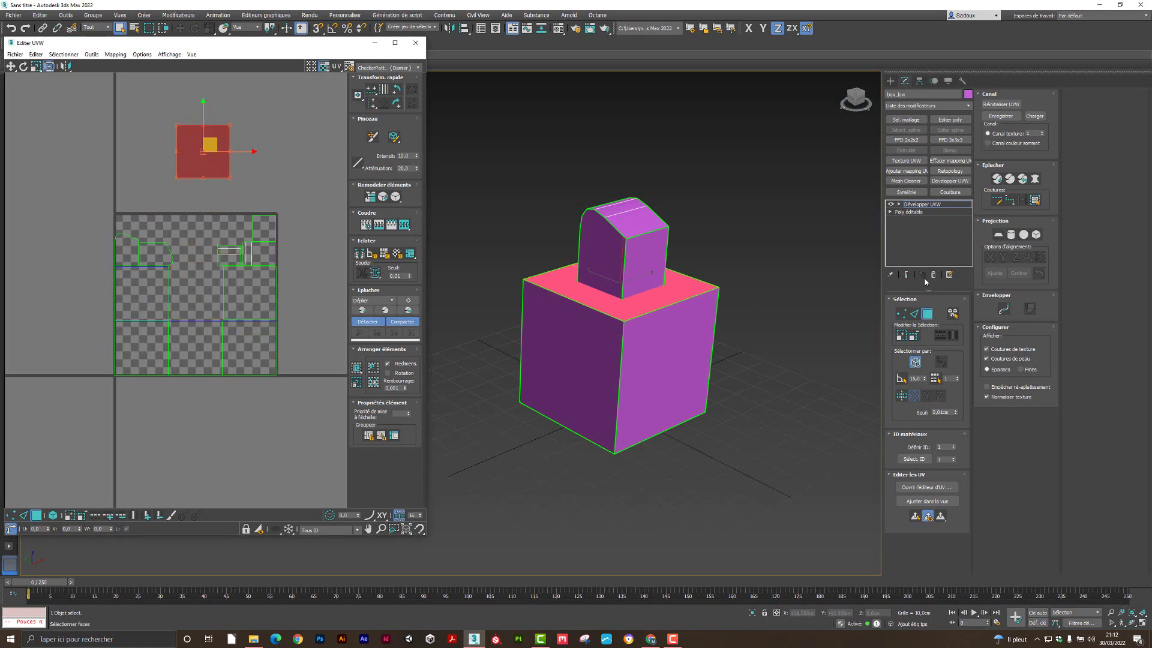
- At the Edge level, stitch the matching side face to the left edge of the top face's UV shell
{"action": "left_click", "coordinate": [916, 312]}
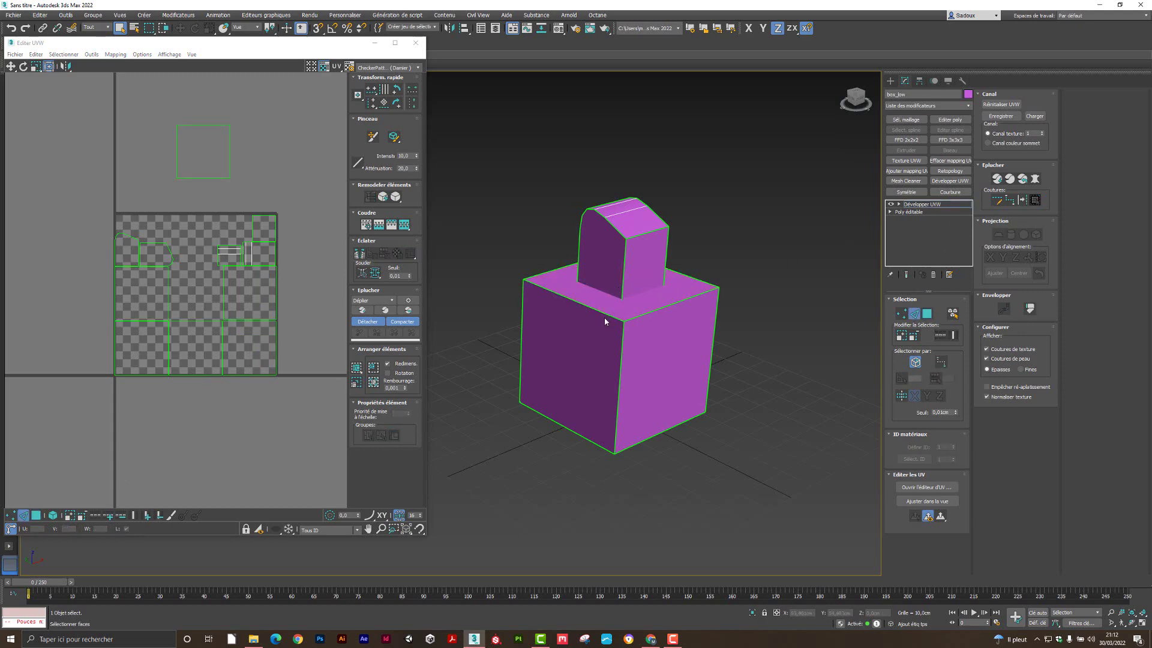
{"action": "left_click", "coordinate": [577, 302]}
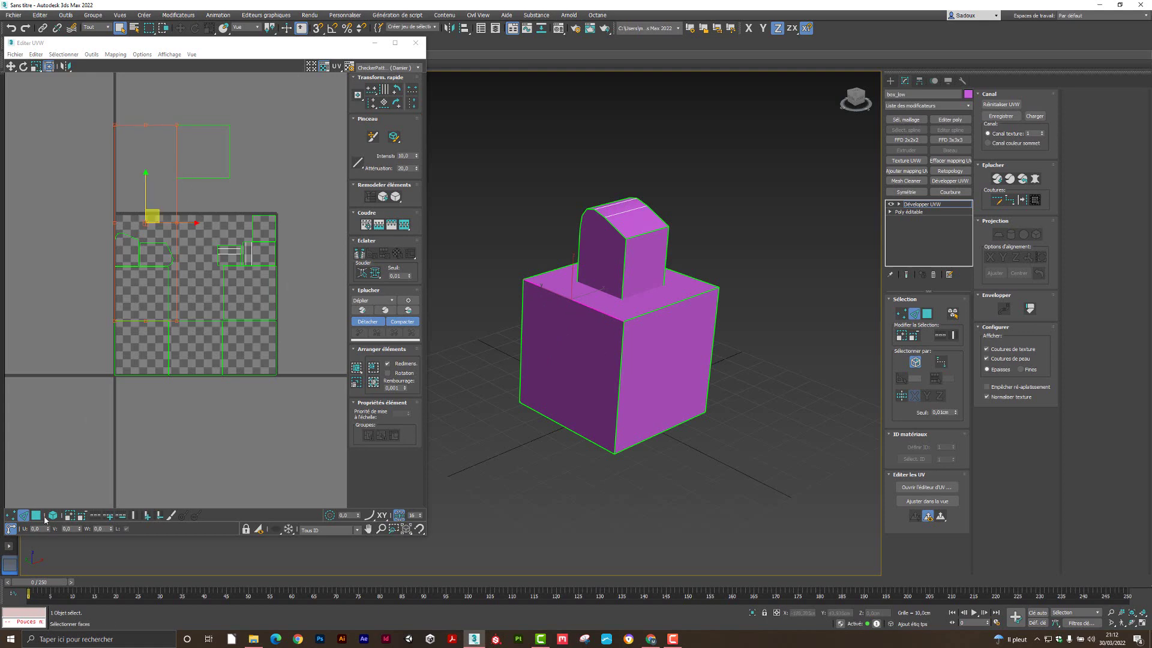
{"action": "left_click", "coordinate": [215, 195]}
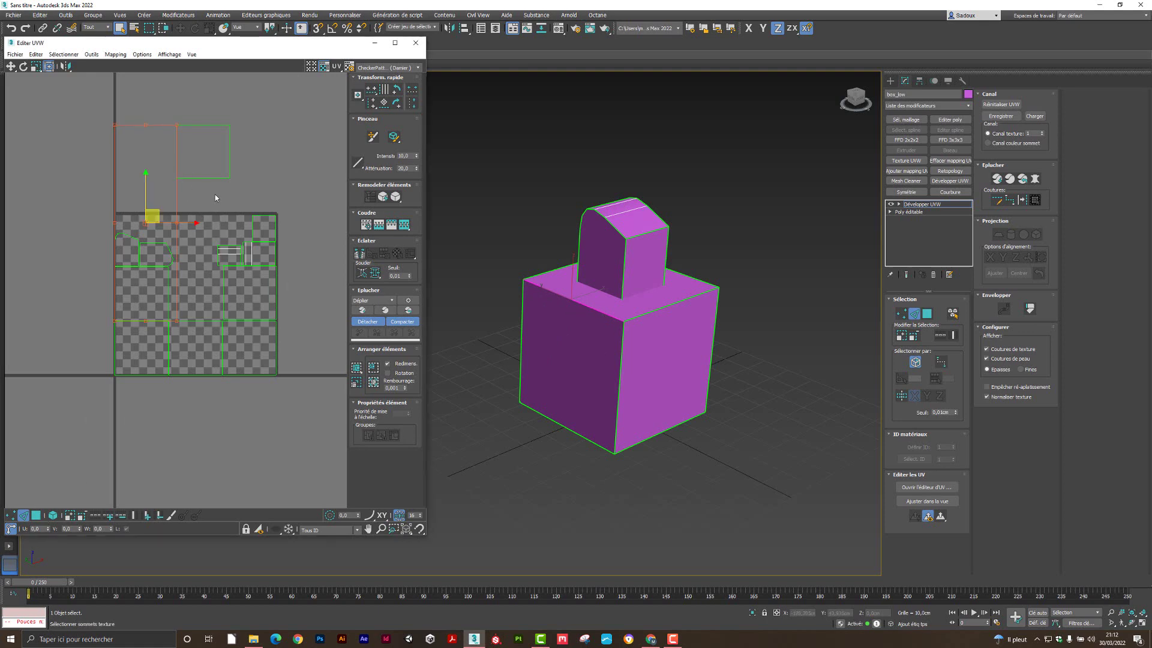
{"action": "left_click", "coordinate": [176, 153]}
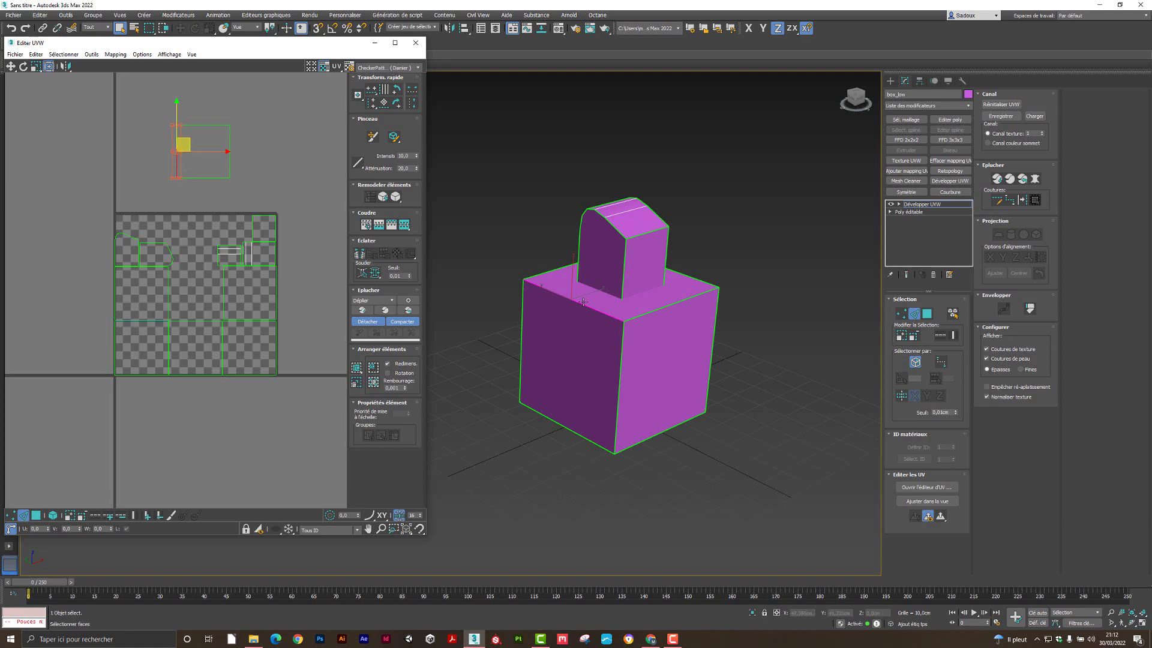
{"action": "left_click", "coordinate": [403, 228]}
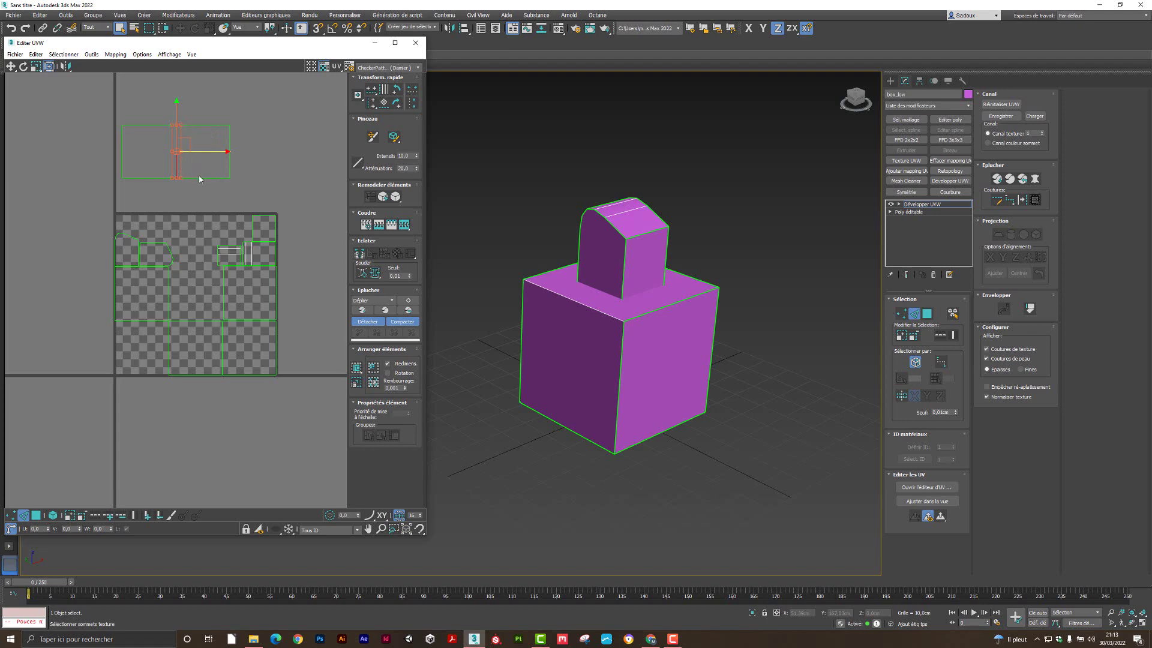
- Stitch the remaining three side faces to the bottom, right and top edges of the top face's UV shell
{"action": "left_click", "coordinate": [674, 304]}
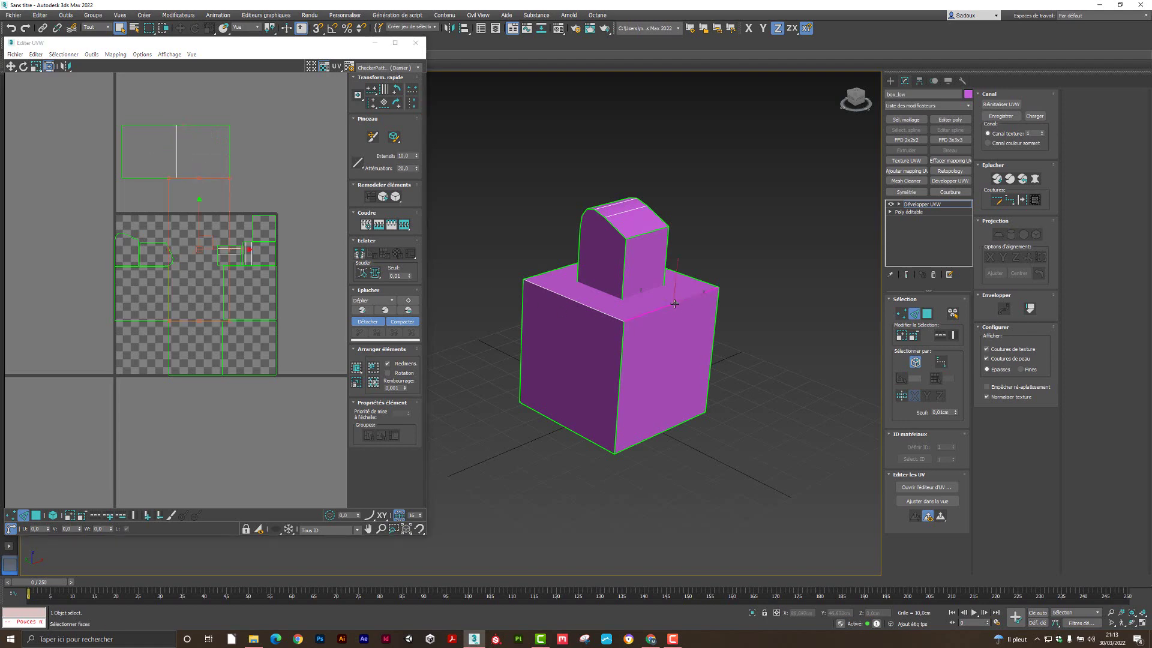
{"action": "left_click", "coordinate": [391, 224]}
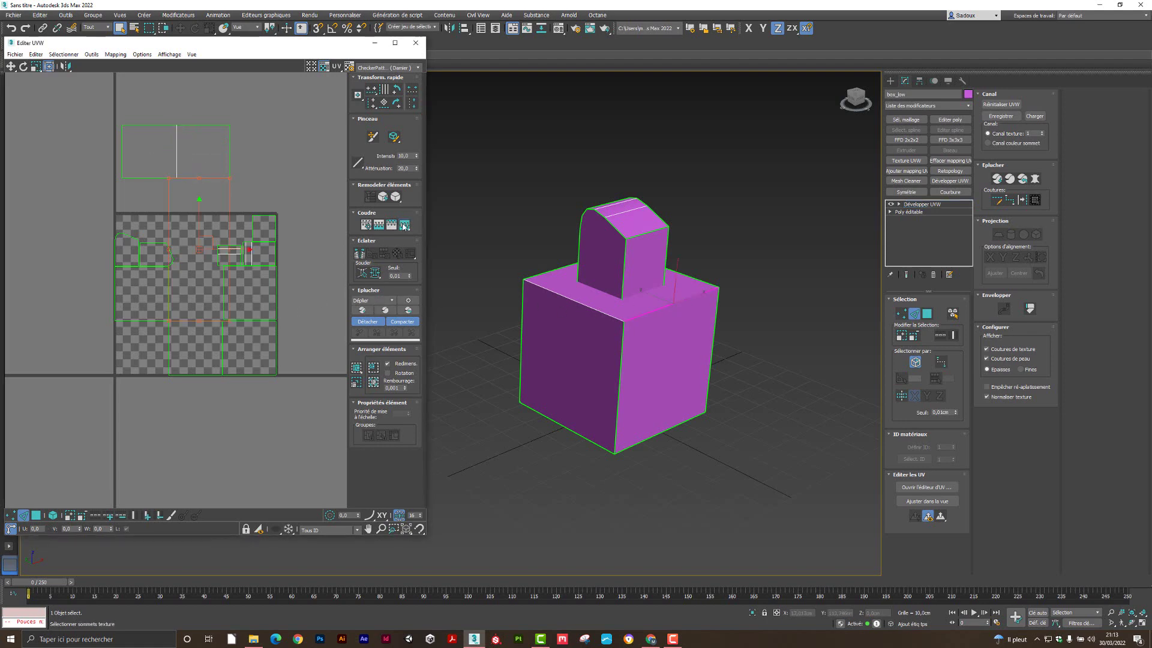
{"action": "left_click", "coordinate": [230, 151]}
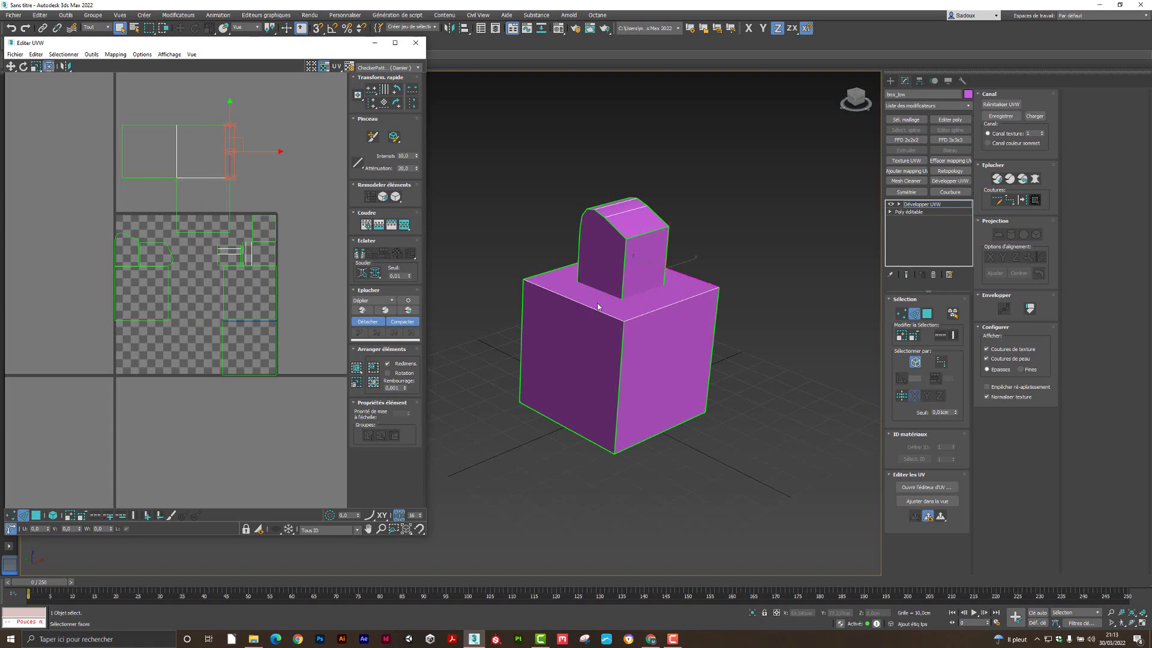
{"action": "left_click", "coordinate": [404, 224]}
{"action": "left_click", "coordinate": [207, 124]}
{"action": "middle_click_drag", "start_coordinate": [542, 341], "coordinate": [584, 275], "text": "alt"}
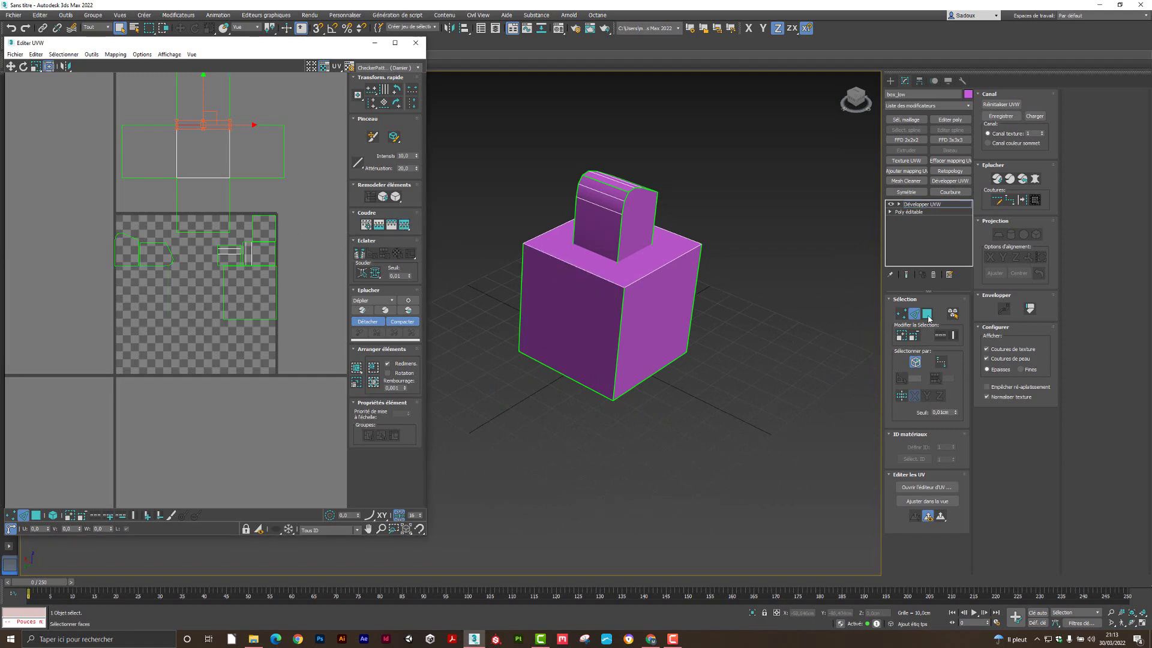
- Select the lower box's front-left side and top polygons to examine how they join in the UV layout
{"action": "key", "text": "3"}
{"action": "left_click", "coordinate": [588, 304]}
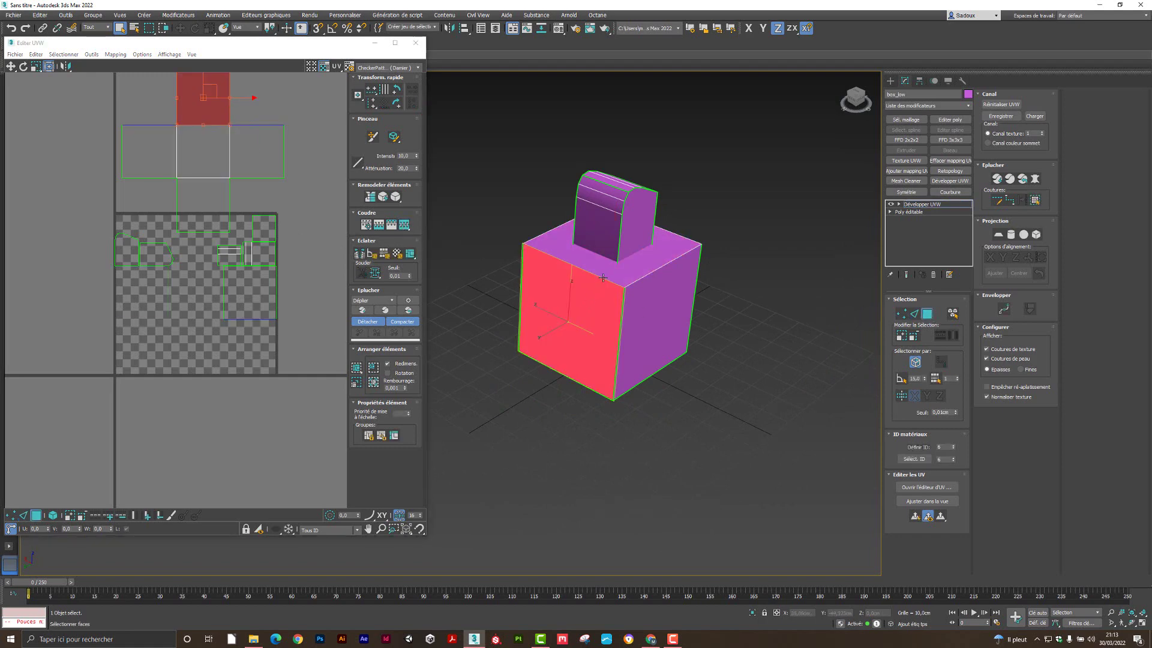
{"action": "left_click", "coordinate": [566, 274], "text": "ctrl"}
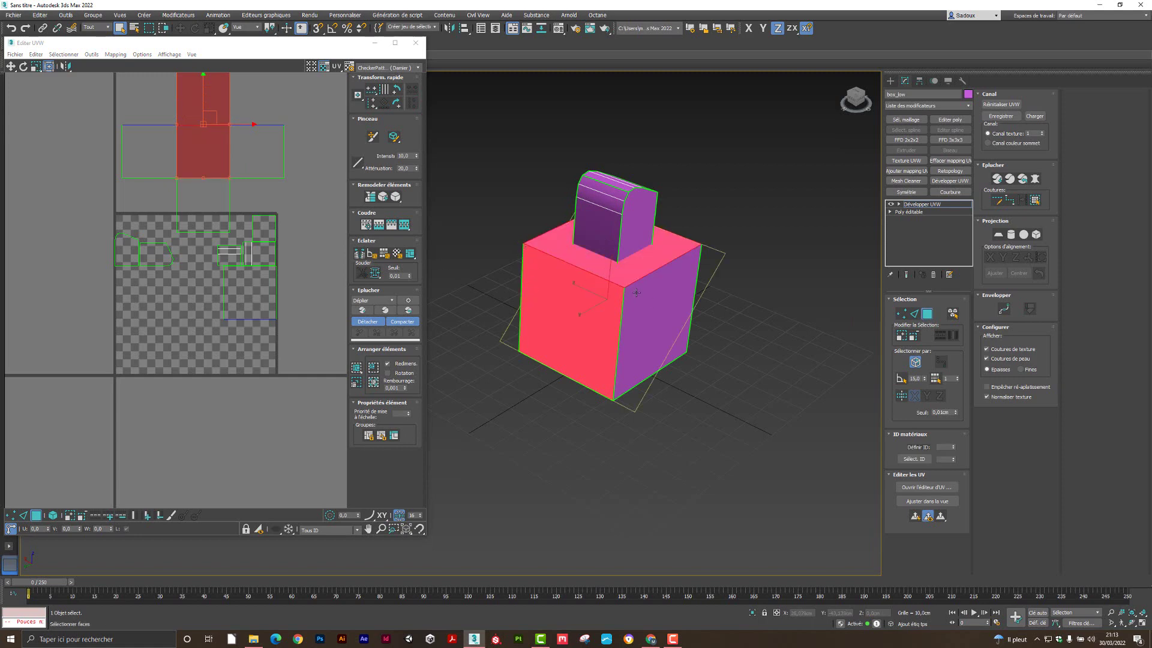
{"action": "middle_click_drag", "start_coordinate": [163, 224], "coordinate": [150, 341]}
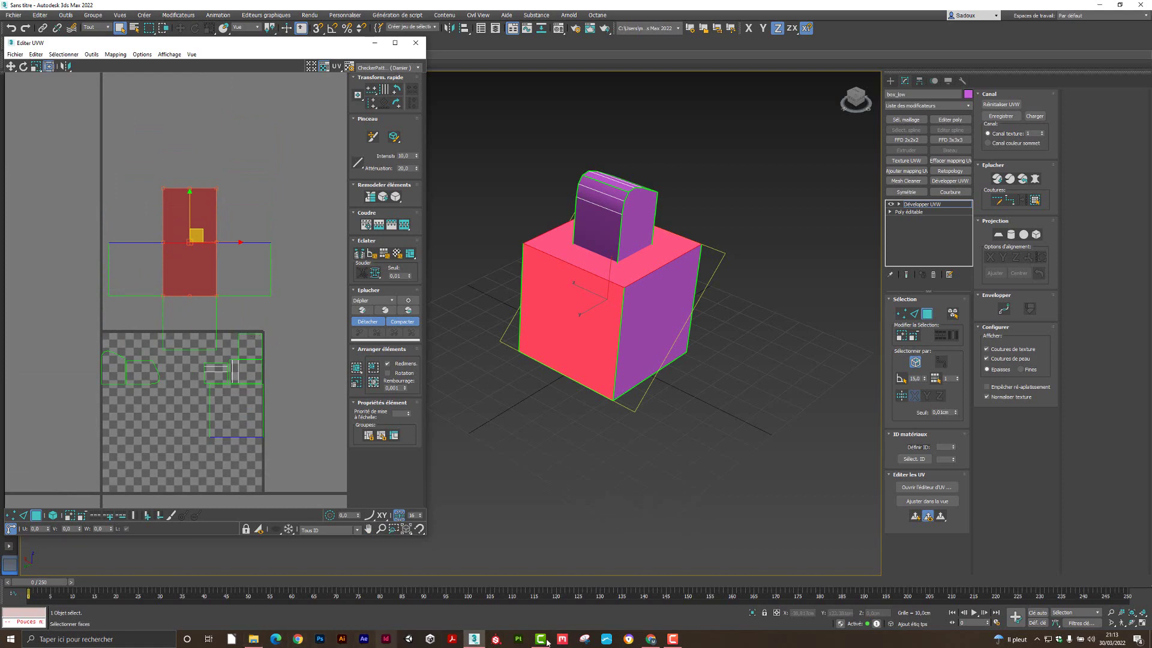
- Switch to Chrome to compare the layout with the article's unfolded cube image, and return to 3ds Max
{"action": "left_click", "coordinate": [651, 639]}
{"action": "scroll", "coordinate": [516, 258], "scroll_direction": "up", "scroll_amount": 7}
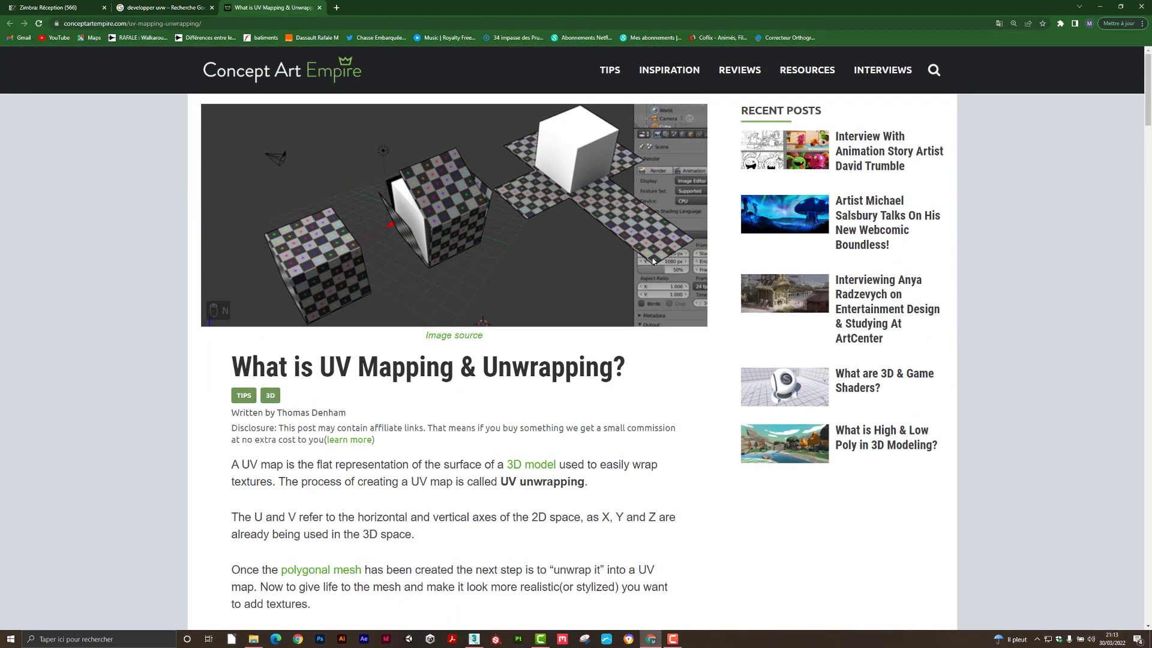
{"action": "left_click", "coordinate": [1100, 7]}
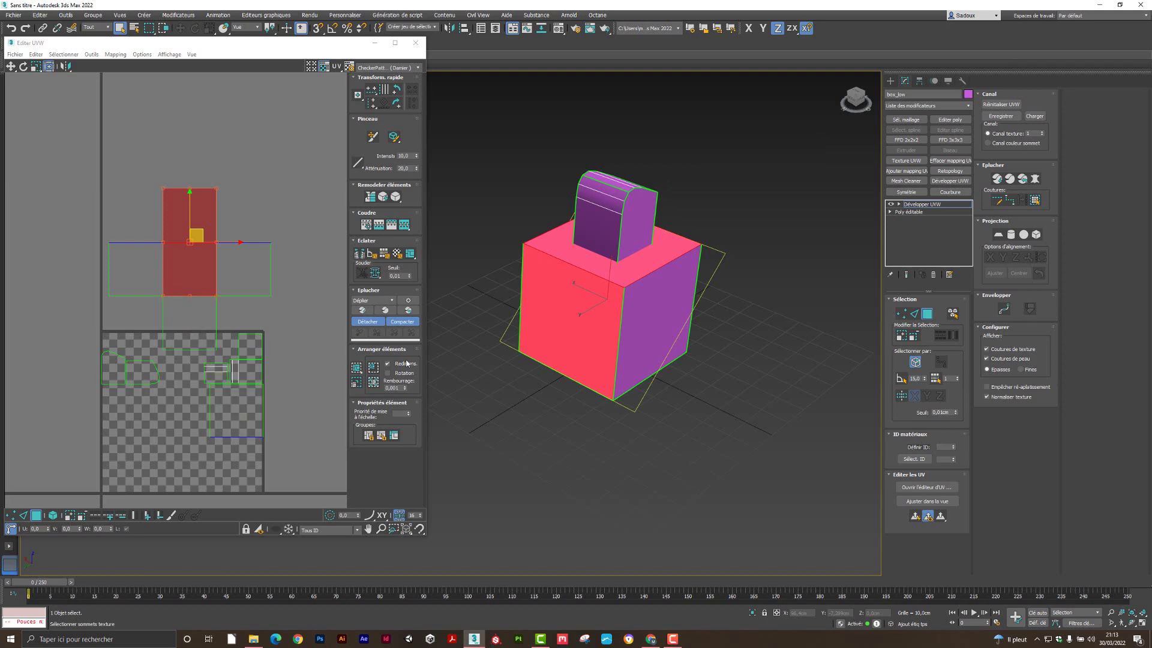
- At the Edge level, stitch the lower box's bottom face to the lower end of the cross-shaped UV shell
{"action": "left_click", "coordinate": [914, 313]}
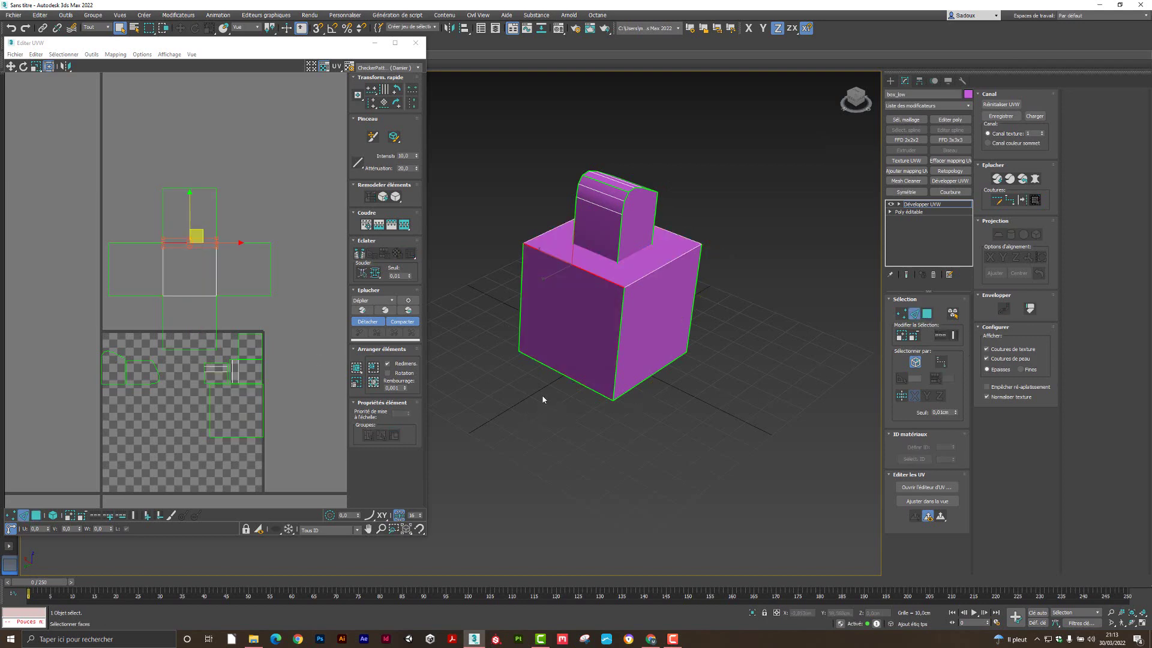
{"action": "left_click", "coordinate": [564, 376]}
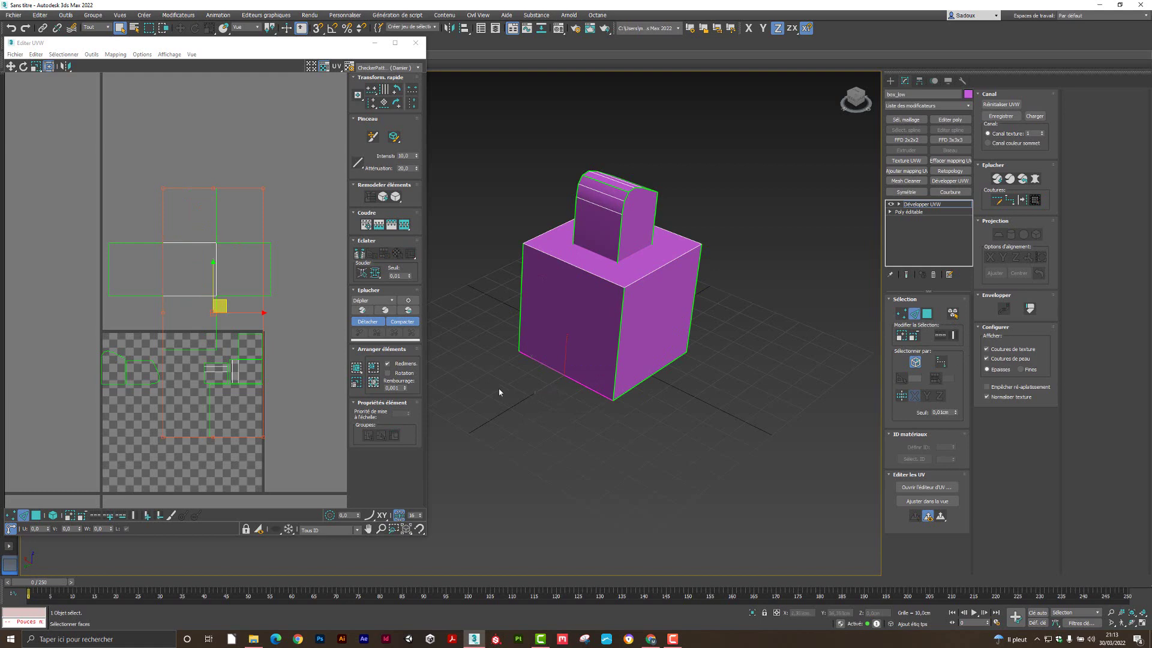
{"action": "left_click", "coordinate": [189, 351]}
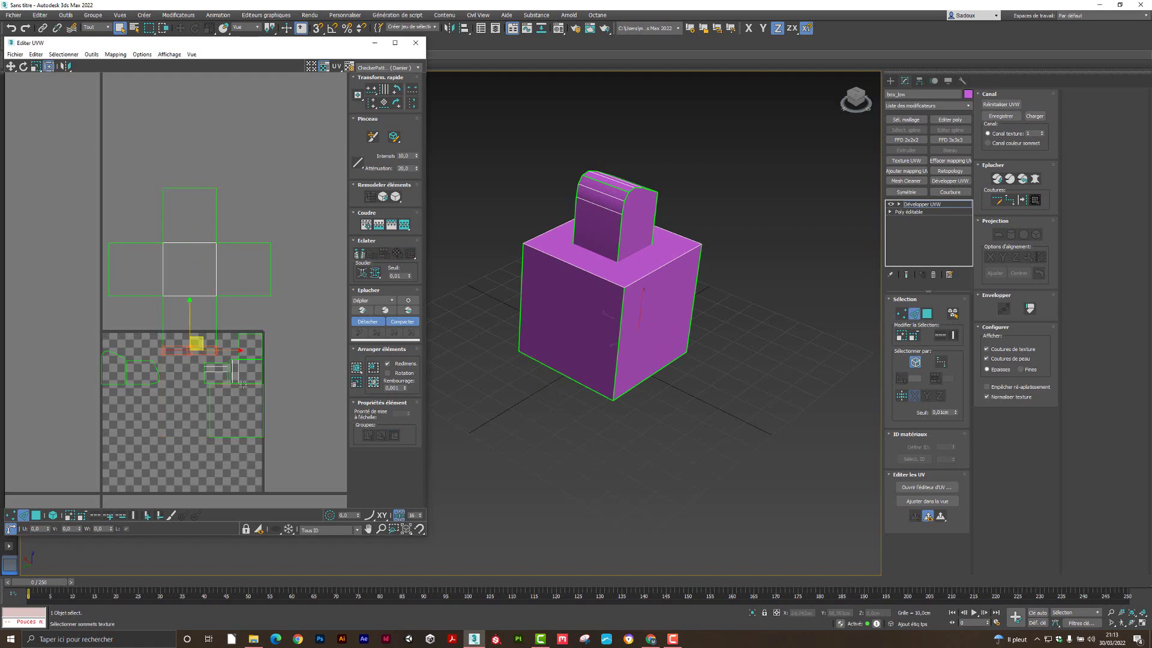
{"action": "left_click", "coordinate": [405, 226]}
- Select the whole cross shell as an element at the Polygon level and move it above the checkered UV tile
{"action": "left_click", "coordinate": [52, 516]}
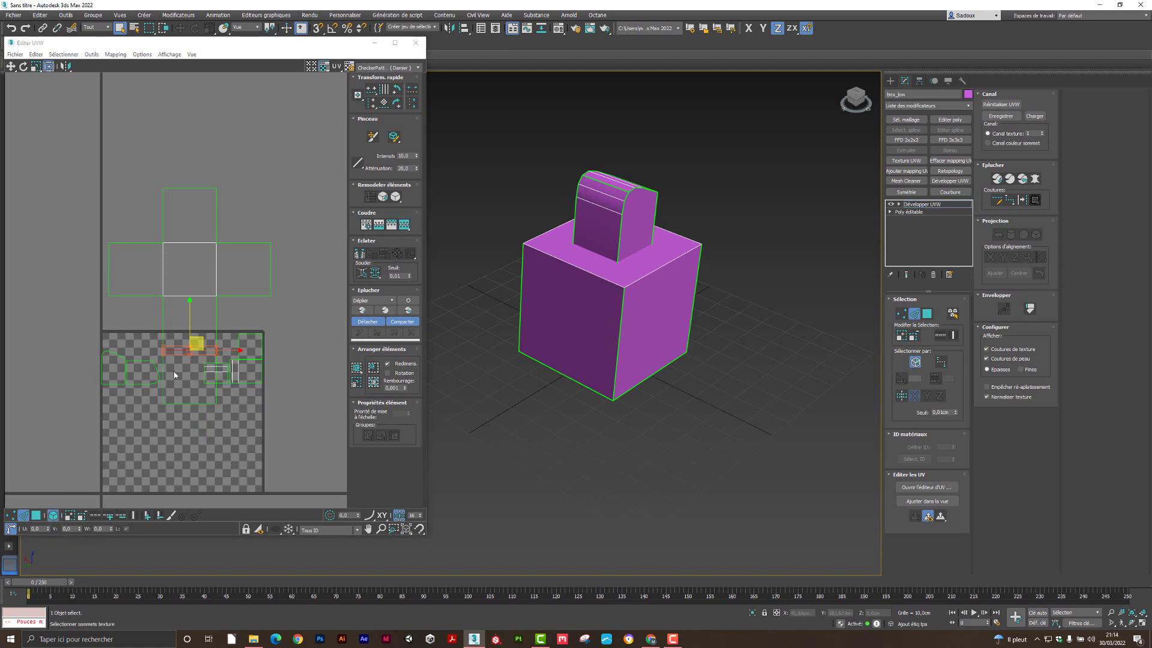
{"action": "left_click", "coordinate": [36, 515]}
{"action": "left_click", "coordinate": [189, 216]}
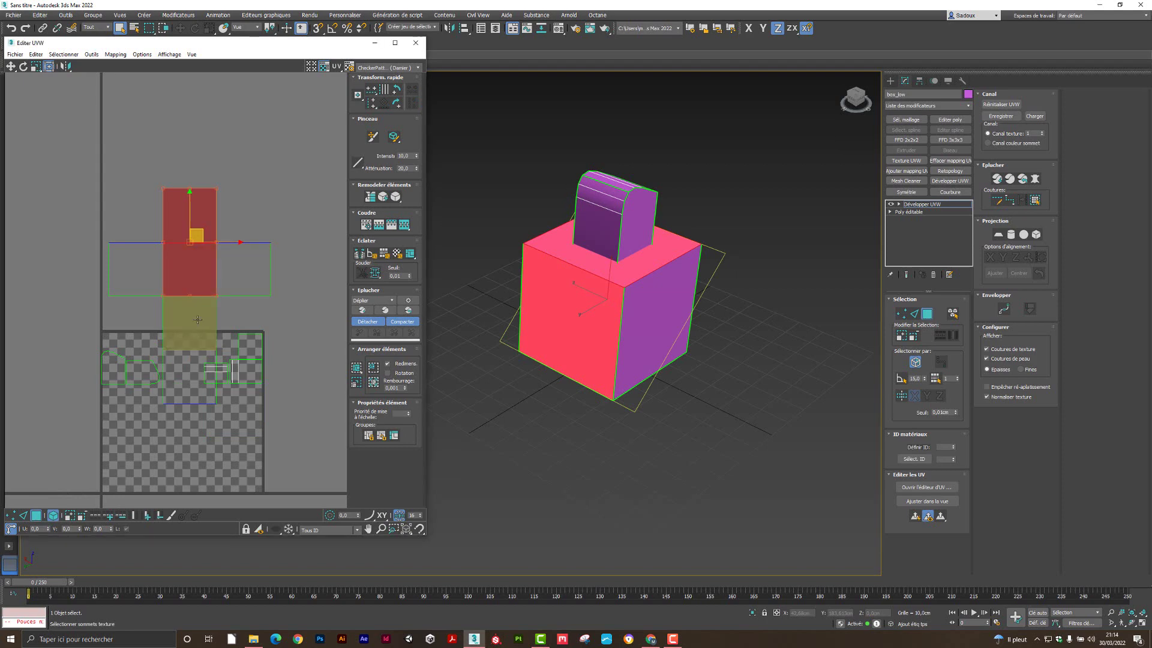
{"action": "double_click", "coordinate": [204, 271]}
{"action": "left_click_drag", "start_coordinate": [204, 270], "coordinate": [207, 165]}
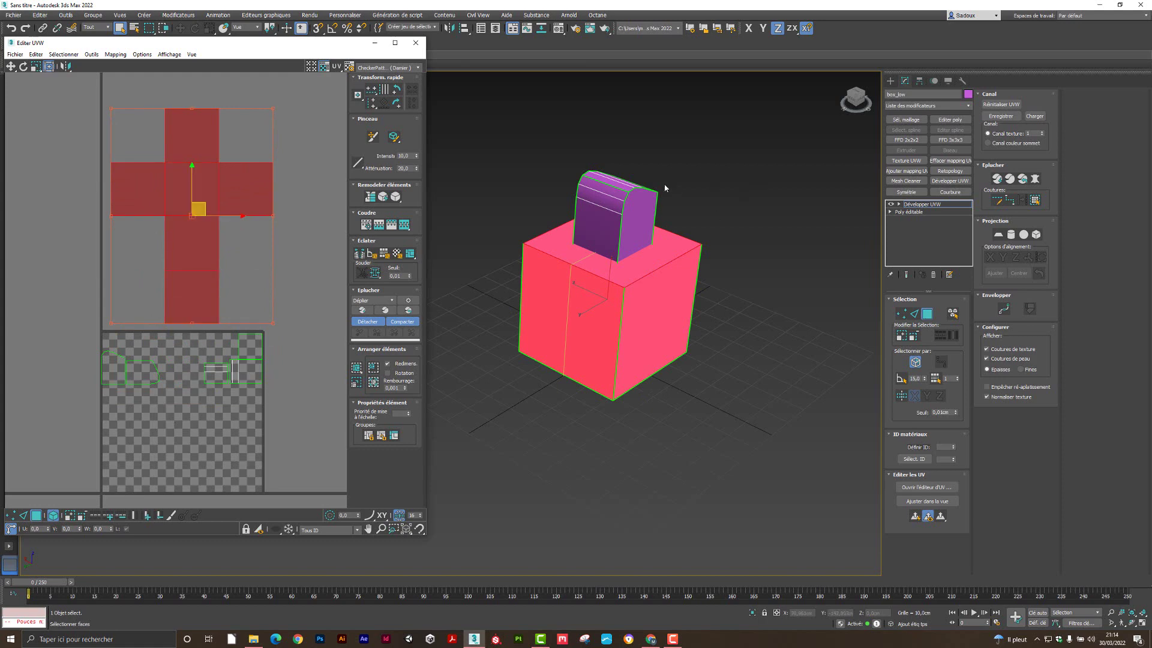
- Select the upper box's front, curved and top polygons to examine which pieces they form in the UV layout
{"action": "left_click", "coordinate": [597, 221]}
{"action": "scroll", "coordinate": [615, 192], "scroll_direction": "up", "scroll_amount": 3}
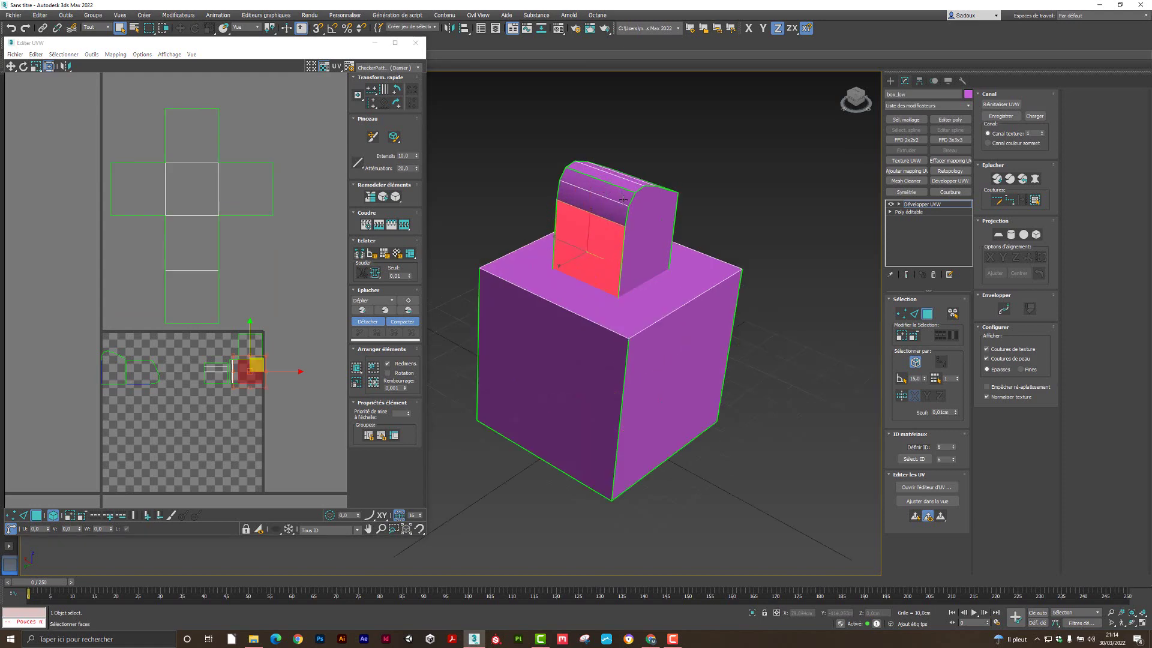
{"action": "middle_click_drag", "start_coordinate": [640, 219], "coordinate": [607, 184], "text": "alt"}
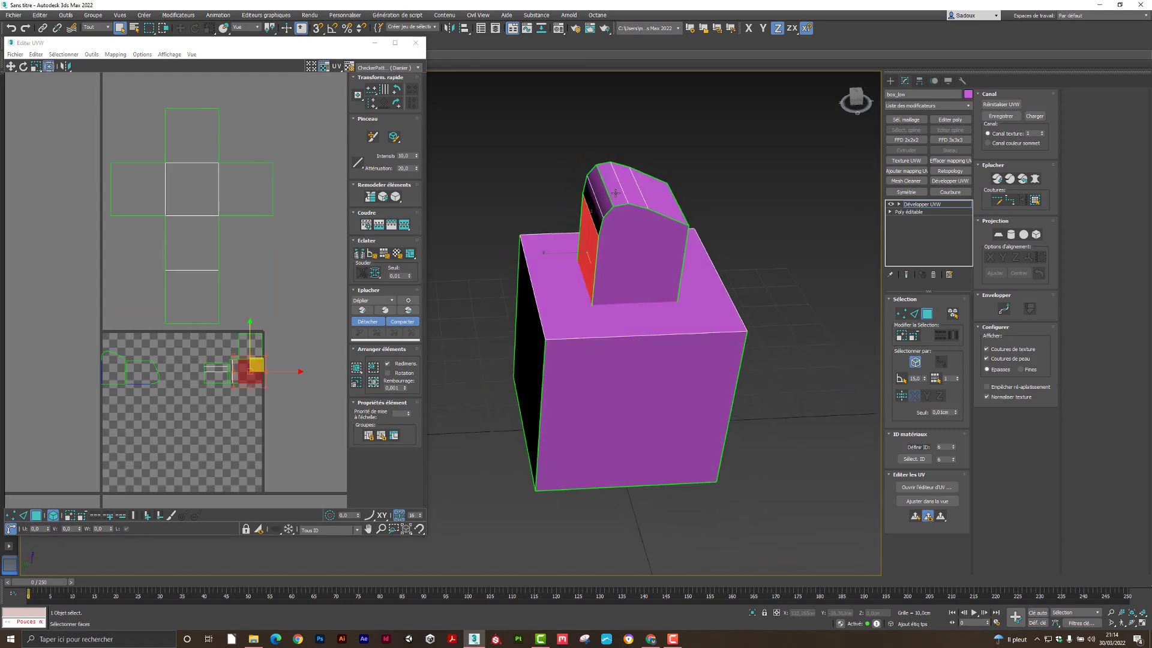
{"action": "left_click", "coordinate": [592, 208], "text": "ctrl"}
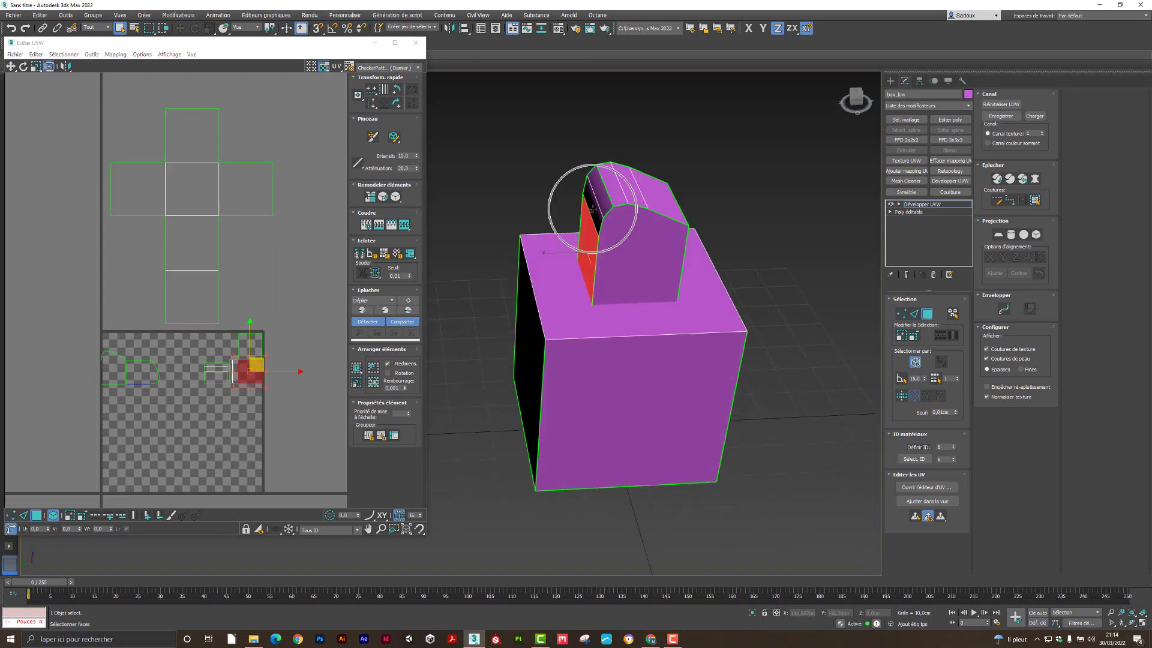
{"action": "left_click", "coordinate": [598, 199], "text": "ctrl"}
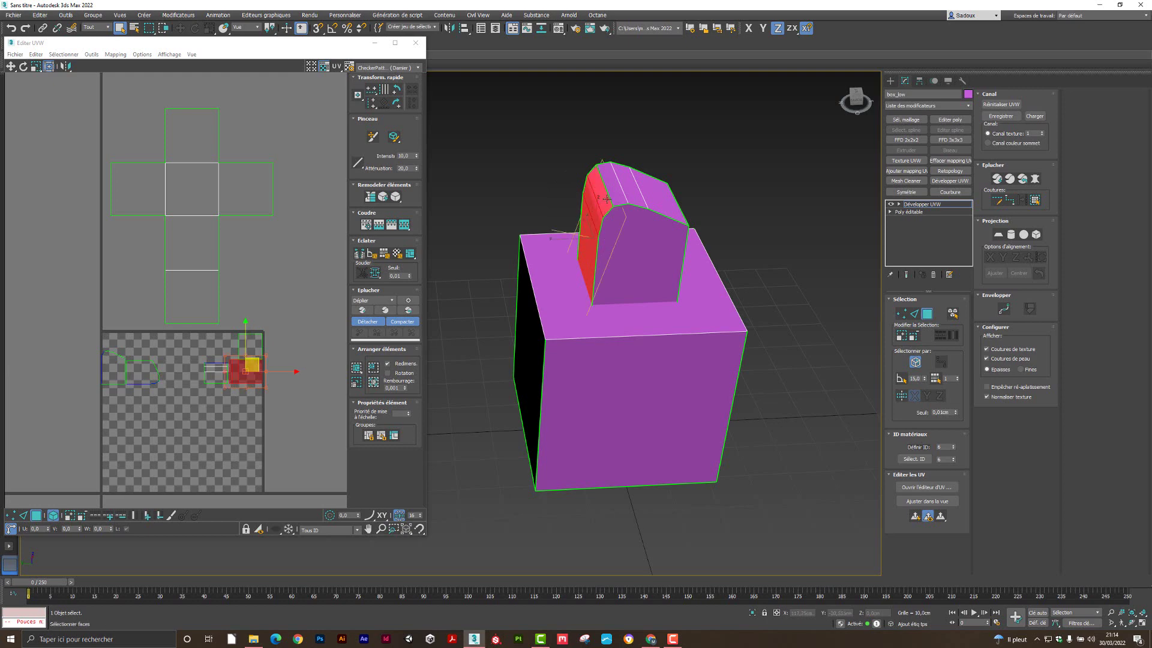
{"action": "left_click", "coordinate": [617, 196]}
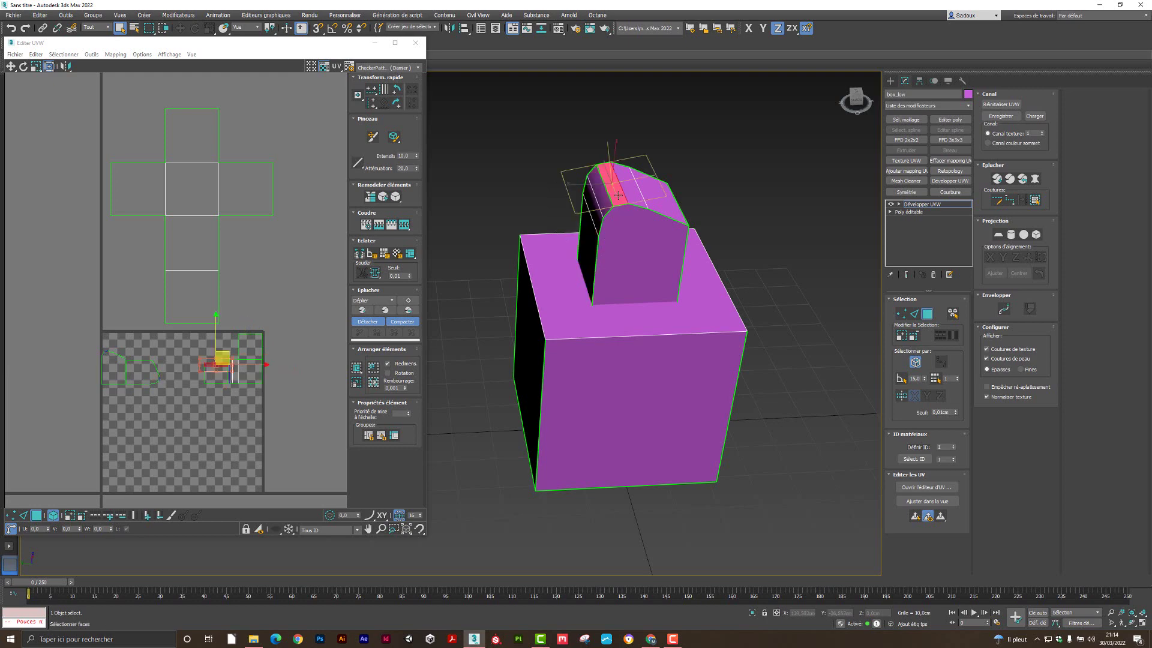
{"action": "left_click", "coordinate": [629, 194]}
{"action": "left_click", "coordinate": [647, 194], "text": "ctrl"}
{"action": "left_click", "coordinate": [621, 195], "text": "ctrl"}
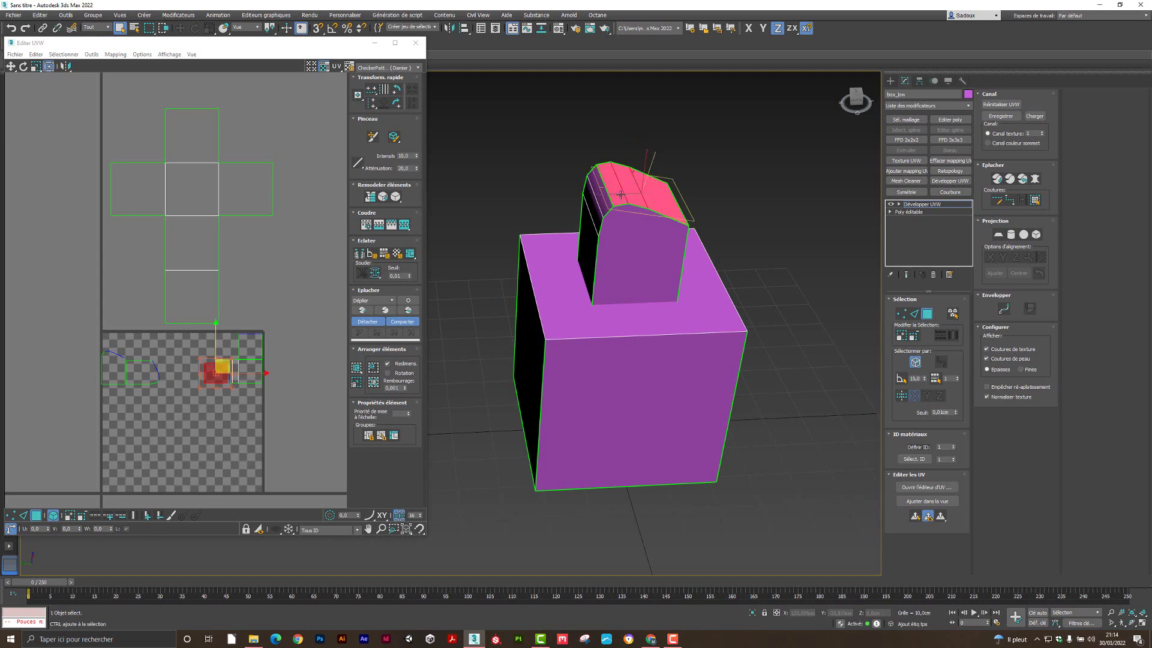
- Select the upper box's front and curved-top UV pieces and stitch them into one vertical strip
{"action": "scroll", "coordinate": [225, 366], "scroll_direction": "up", "scroll_amount": 5}
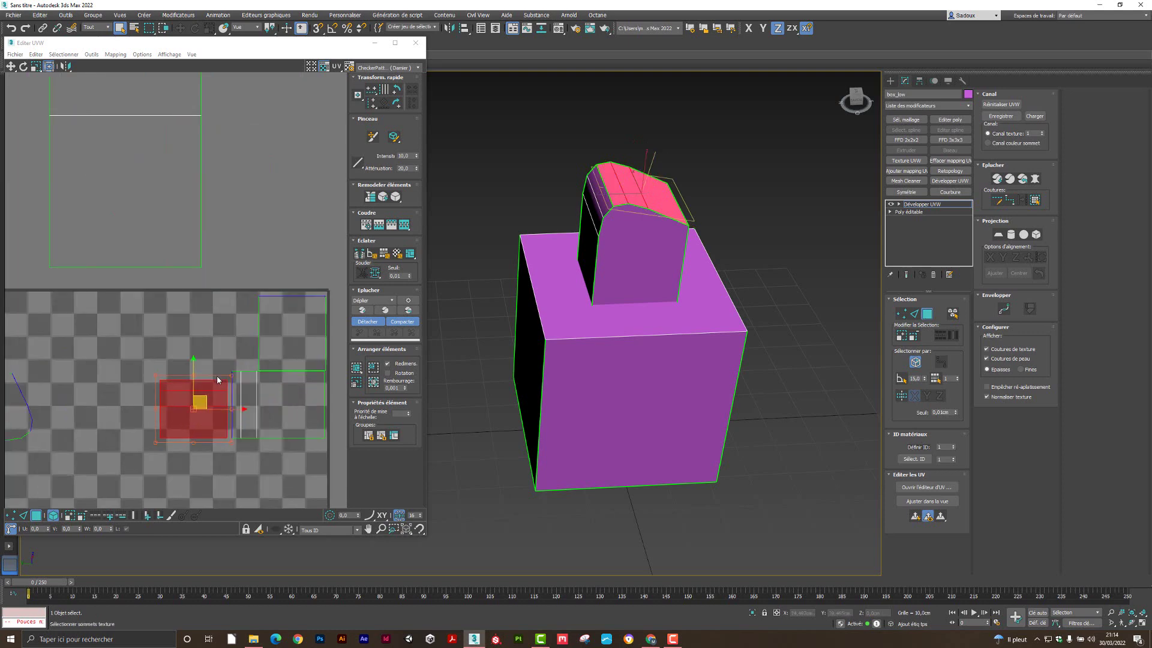
{"action": "middle_click_drag", "start_coordinate": [288, 406], "coordinate": [231, 359]}
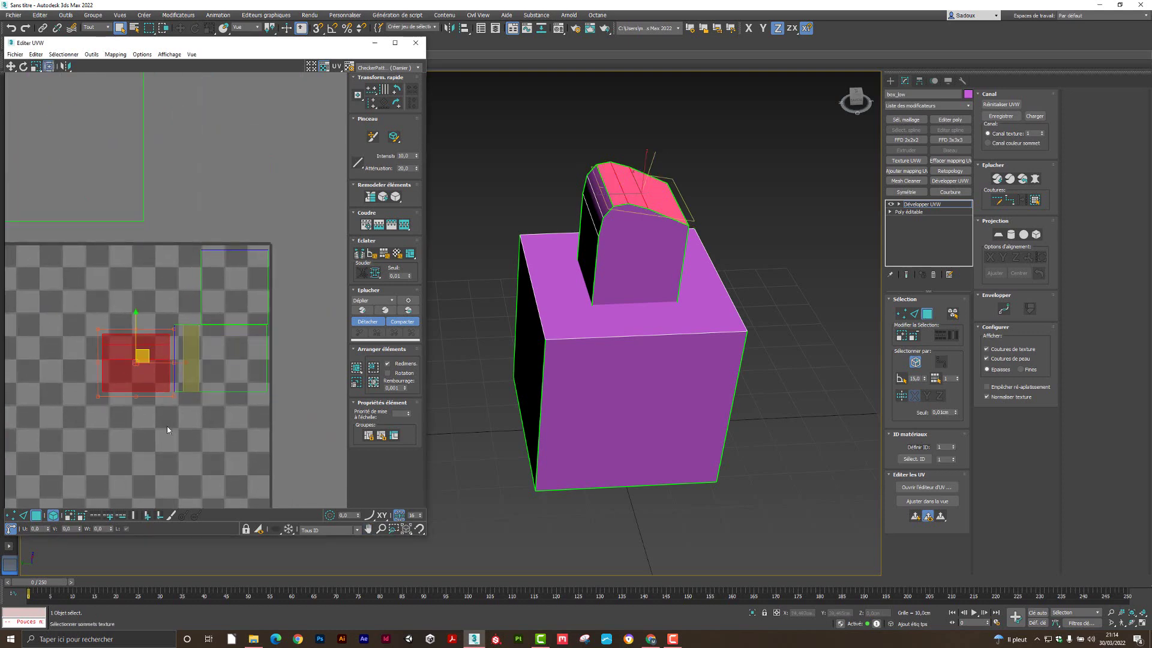
{"action": "left_click", "coordinate": [207, 363]}
{"action": "left_click", "coordinate": [157, 368], "text": "ctrl"}
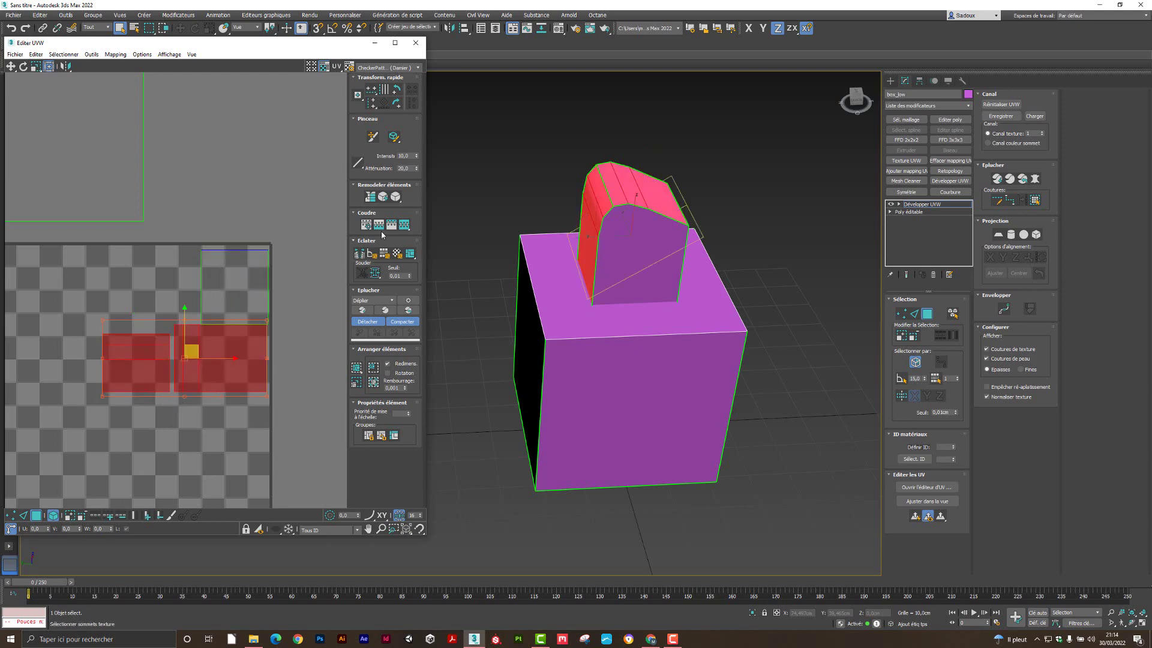
{"action": "left_click", "coordinate": [404, 225]}
{"action": "left_click", "coordinate": [139, 309]}
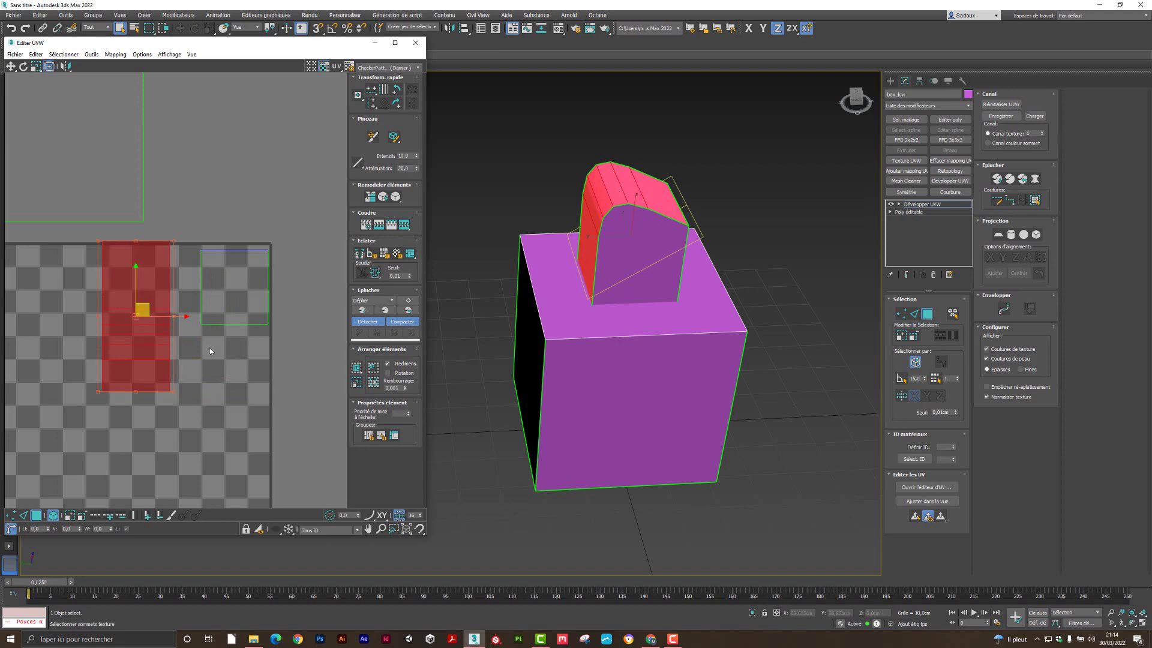
- Move the stitched strip out of the checkered tile, beside the lower arm of the cross shell
{"action": "scroll", "coordinate": [210, 348], "scroll_direction": "down", "scroll_amount": 2}
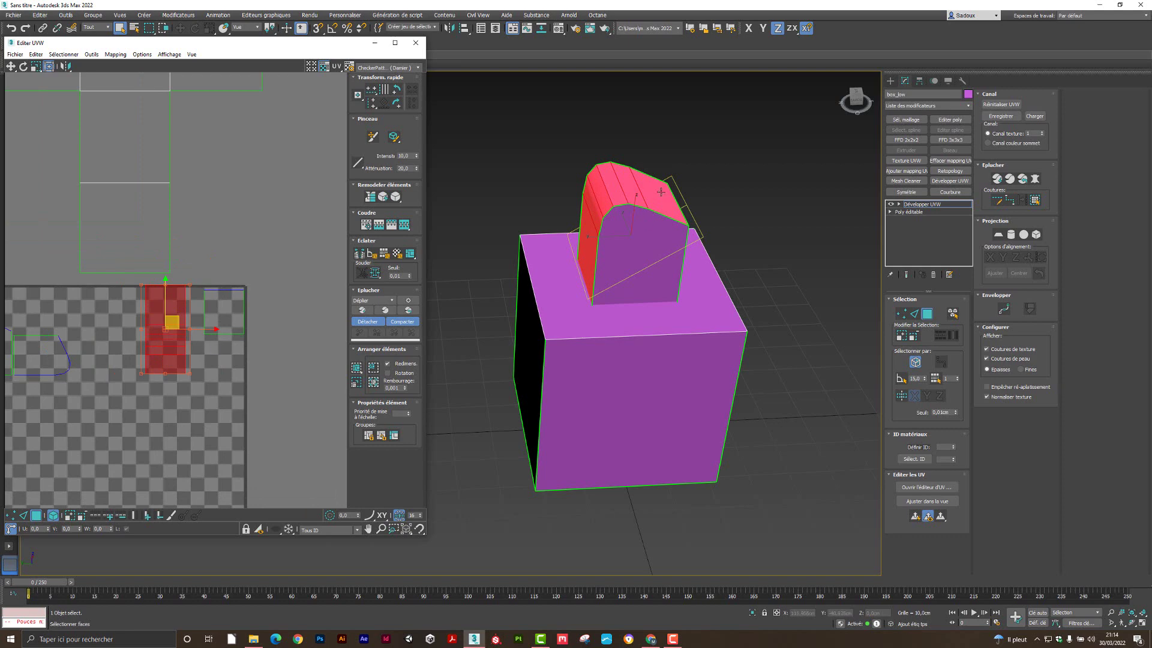
{"action": "left_click_drag", "start_coordinate": [175, 317], "coordinate": [241, 167]}
{"action": "middle_click_drag", "start_coordinate": [261, 258], "coordinate": [336, 193]}
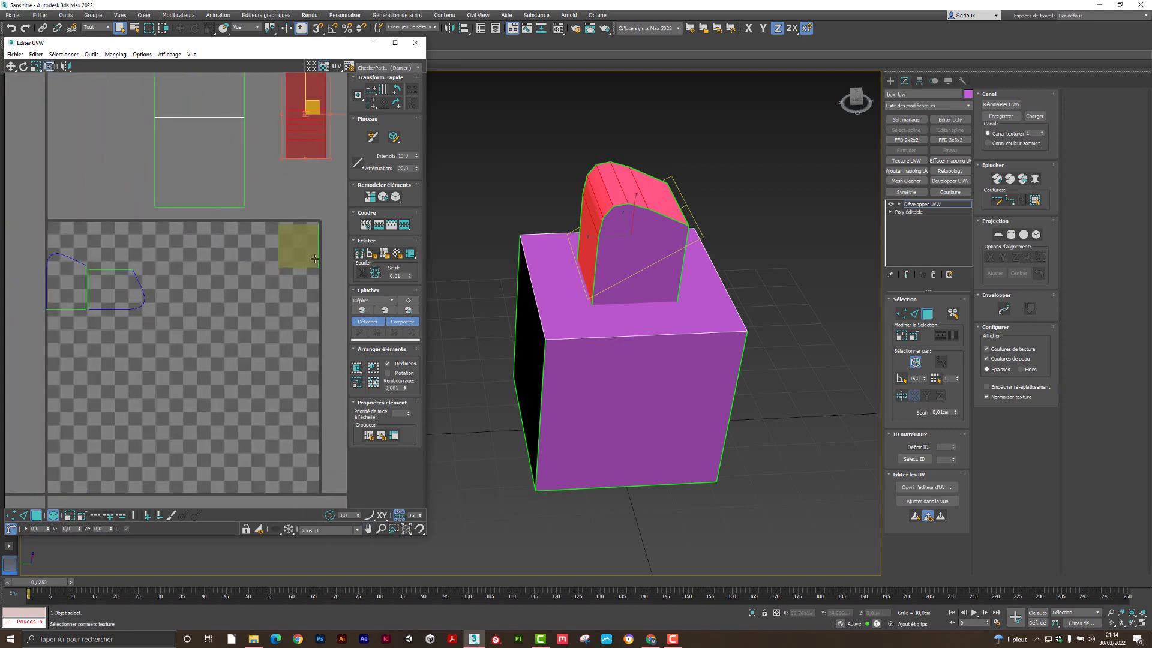
- Select the upper box's remaining rectangular side piece with the strip and stitch it to the strip's bottom end
{"action": "left_click", "coordinate": [303, 243]}
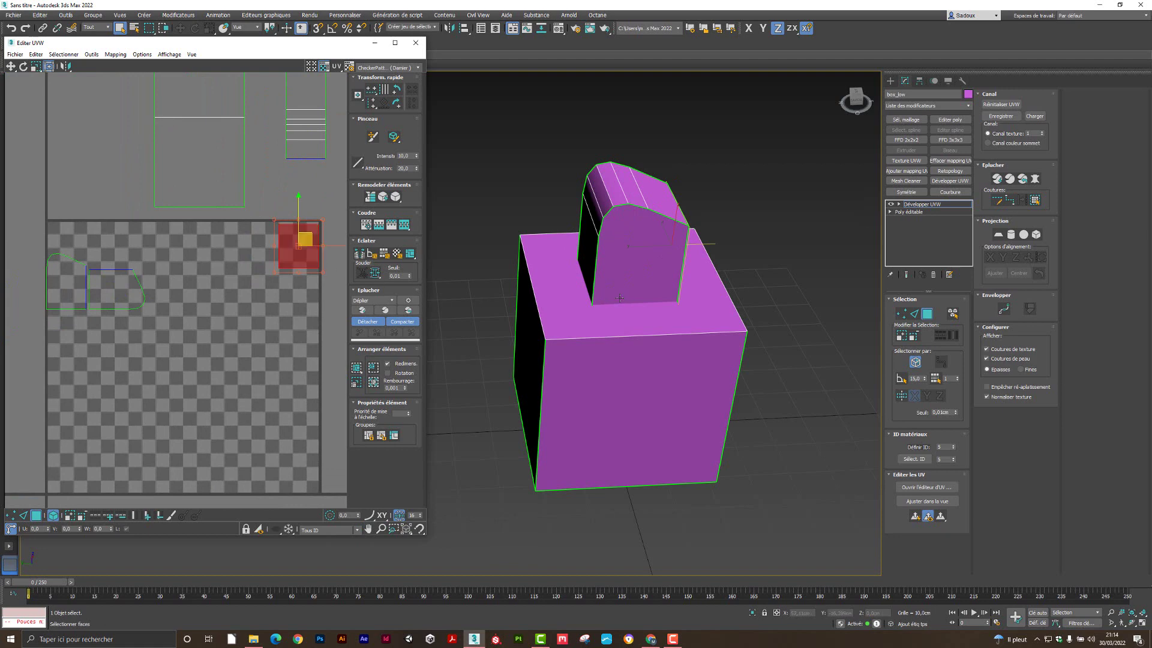
{"action": "middle_click_drag", "start_coordinate": [286, 233], "coordinate": [247, 308]}
{"action": "left_click", "coordinate": [274, 229], "text": "ctrl"}
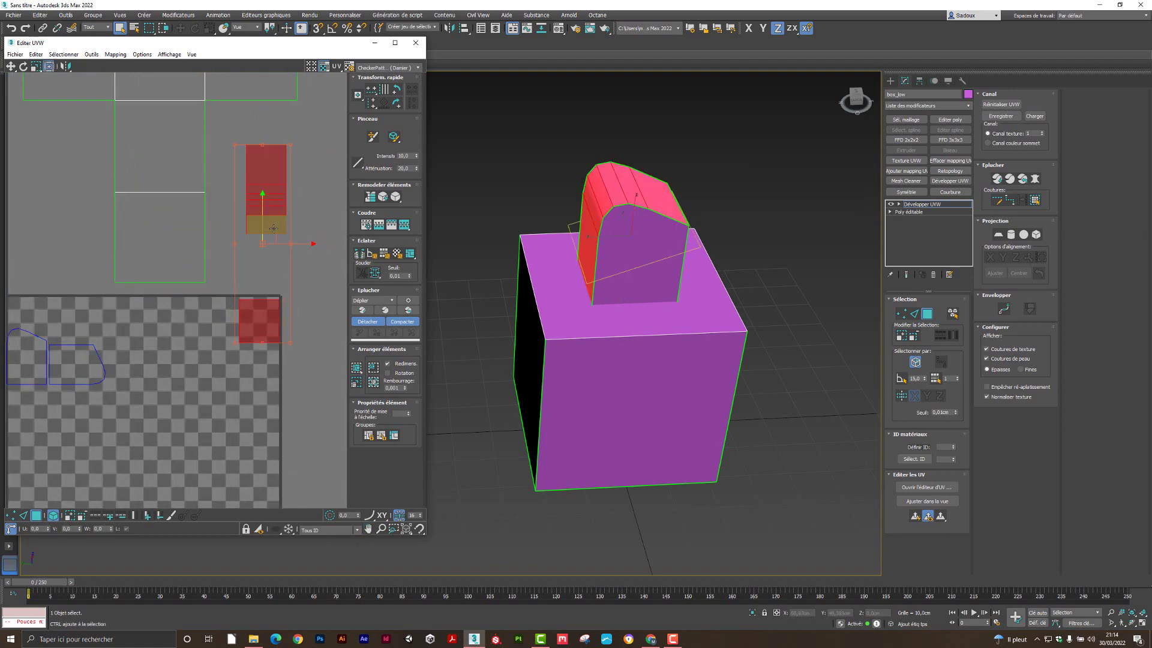
{"action": "middle_click_drag", "start_coordinate": [496, 265], "coordinate": [556, 280], "text": "alt"}
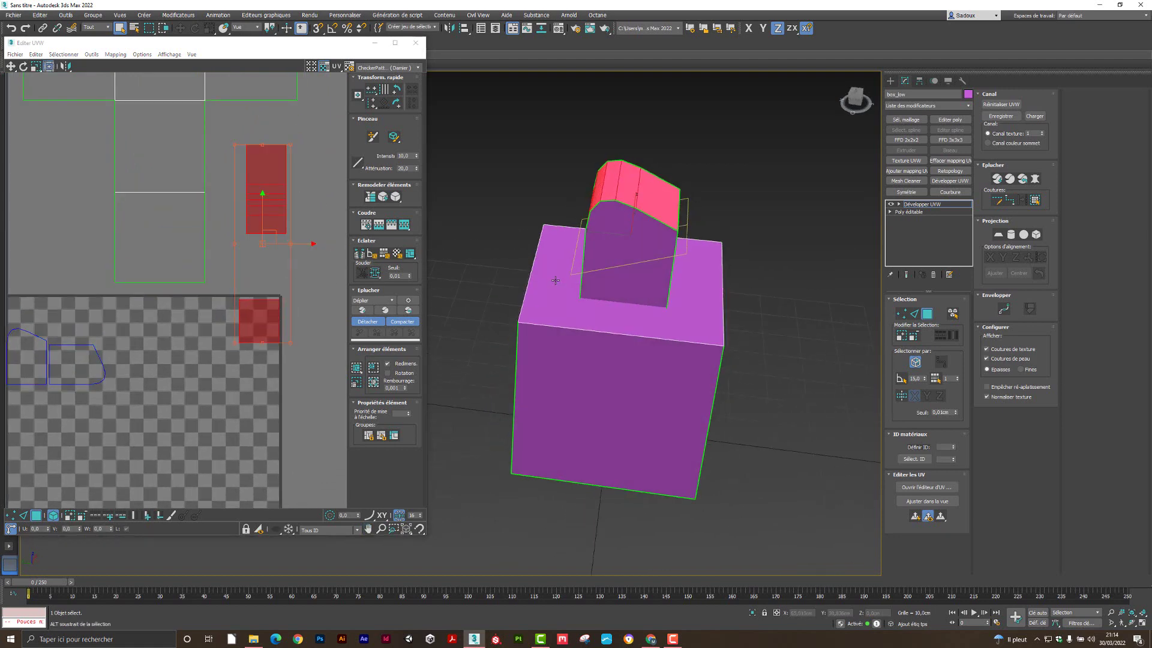
{"action": "left_click", "coordinate": [308, 300]}
- At the Edge level, stitch one arched side face to the left edge of the strip's bottom rectangle
{"action": "scroll", "coordinate": [259, 295], "scroll_direction": "down", "scroll_amount": 3}
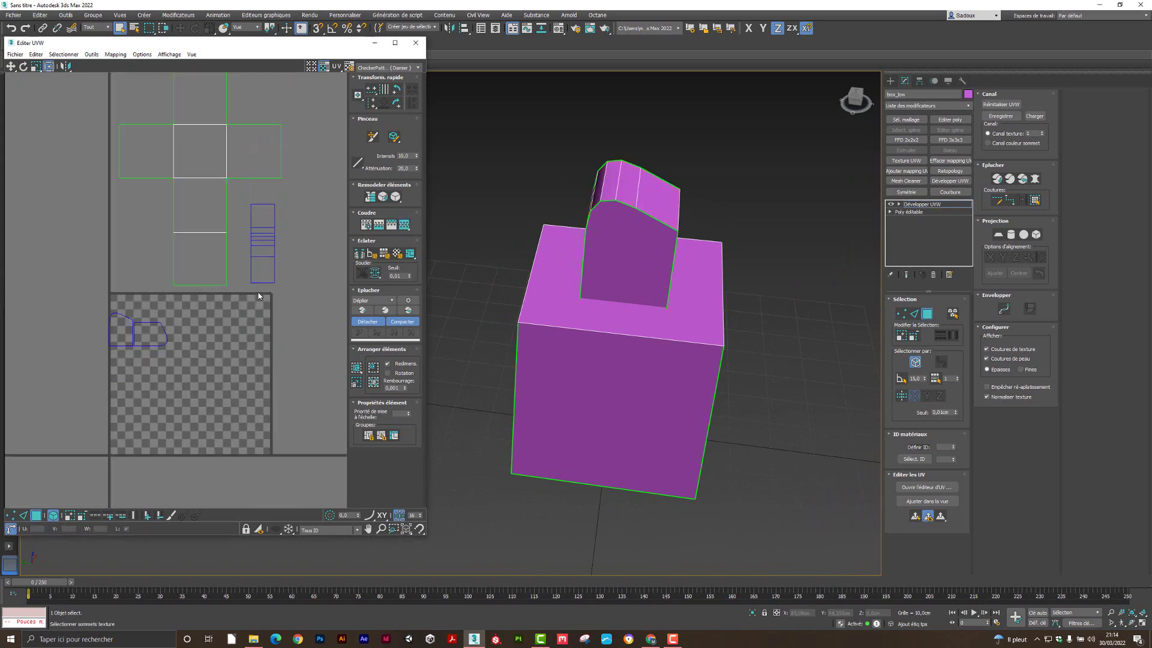
{"action": "scroll", "coordinate": [259, 297], "scroll_direction": "down", "scroll_amount": 1}
{"action": "scroll", "coordinate": [173, 326], "scroll_direction": "up", "scroll_amount": 2}
{"action": "left_click", "coordinate": [172, 328]}
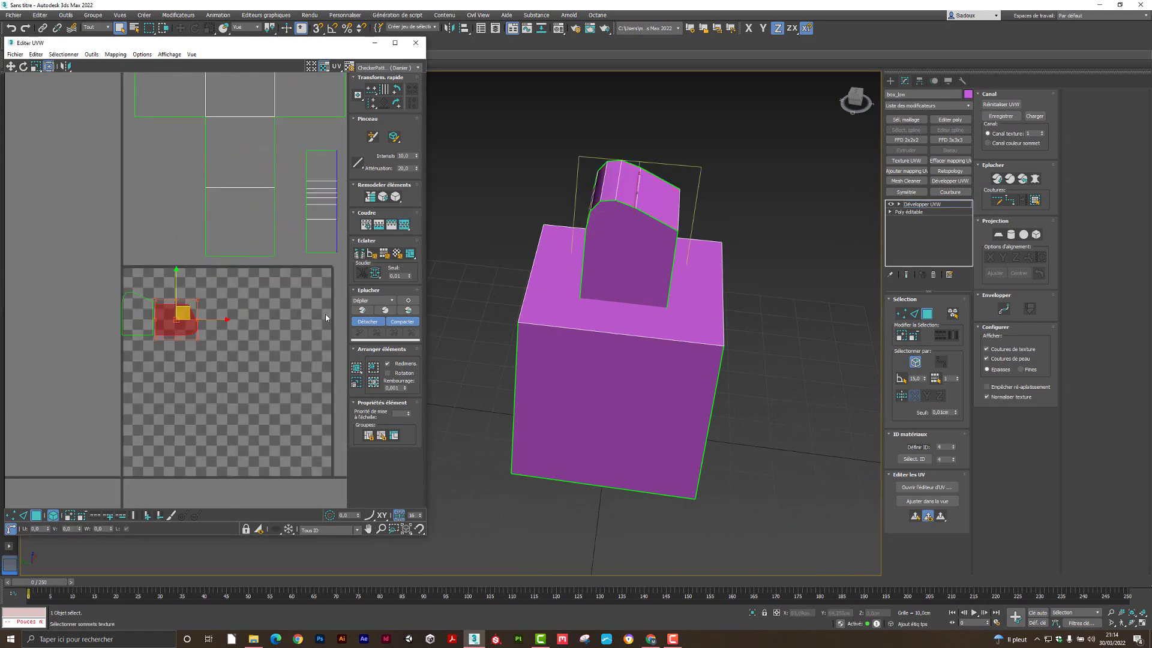
{"action": "mouse_move", "coordinate": [628, 283]}
{"action": "middle_mouse_down", "text": "alt"}
{"action": "mouse_move", "coordinate": [648, 277]}
{"action": "mouse_move", "coordinate": [610, 274]}
{"action": "middle_mouse_up", "text": "alt"}
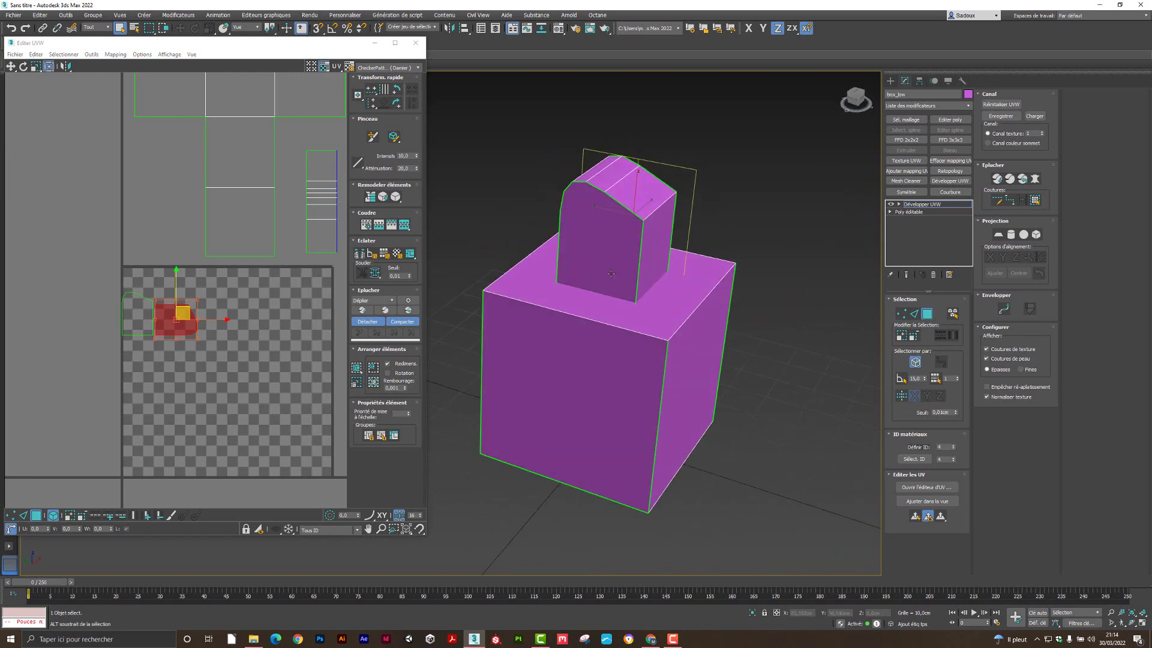
{"action": "left_click", "coordinate": [914, 313]}
{"action": "left_click", "coordinate": [639, 256]}
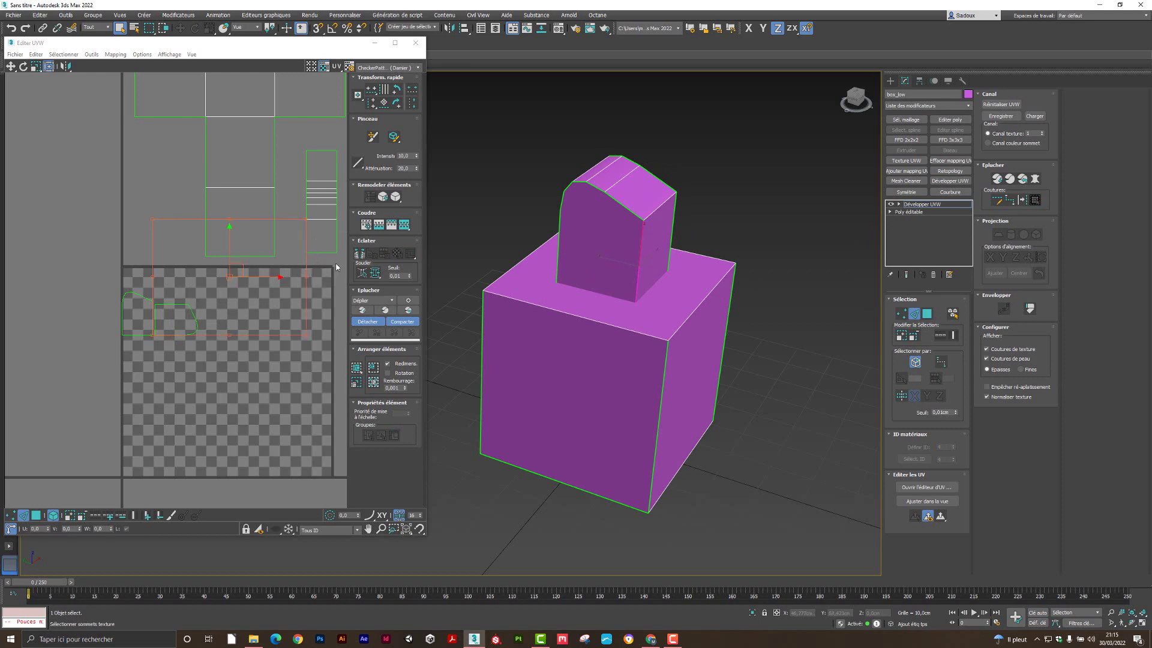
{"action": "left_click", "coordinate": [310, 239]}
{"action": "left_click", "coordinate": [306, 238]}
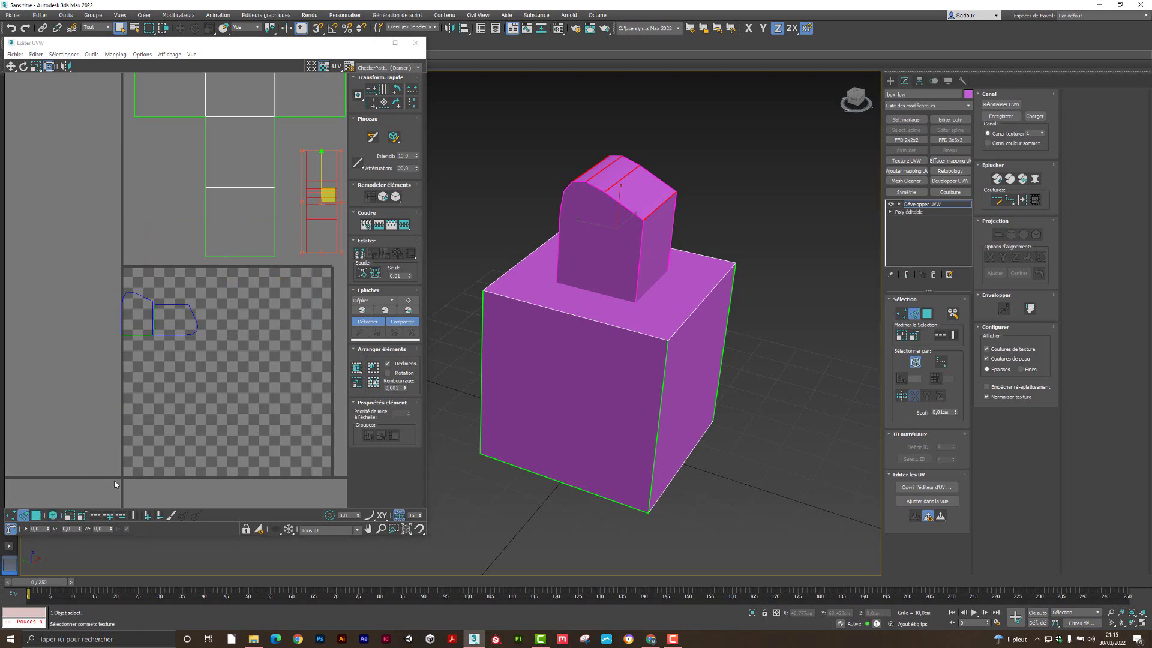
{"action": "left_click", "coordinate": [312, 240]}
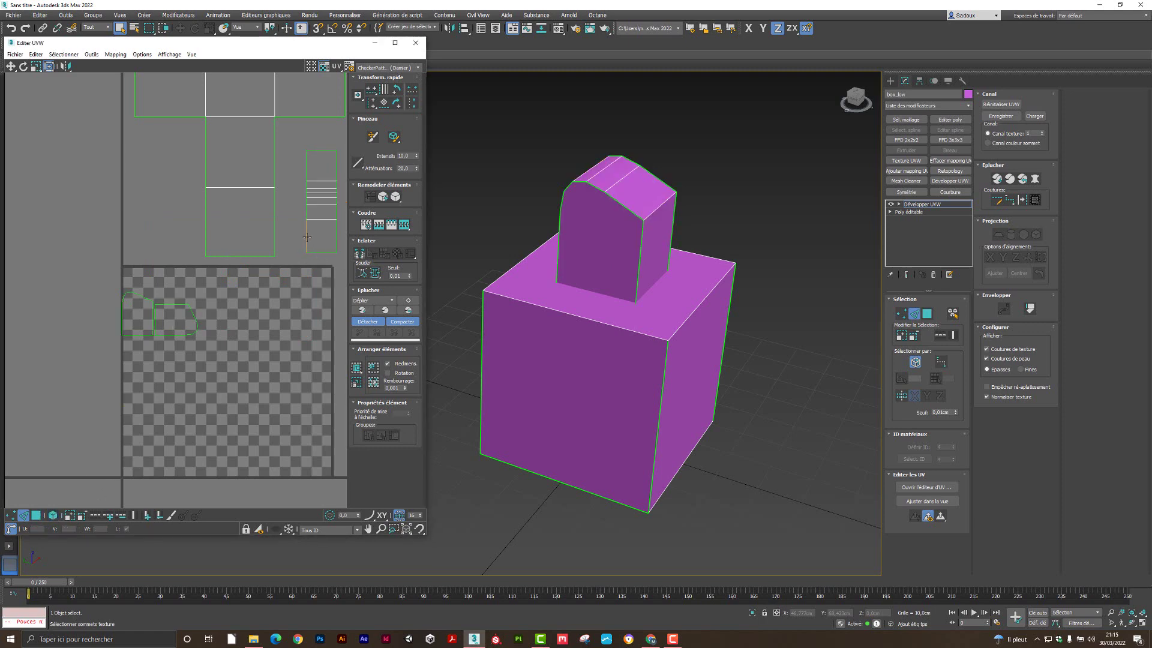
{"action": "left_click", "coordinate": [307, 237]}
- Stitch the other arched side face to the right edge of the strip's bottom rectangle
{"action": "middle_click_drag", "start_coordinate": [311, 277], "coordinate": [192, 334]}
{"action": "left_click", "coordinate": [213, 303]}
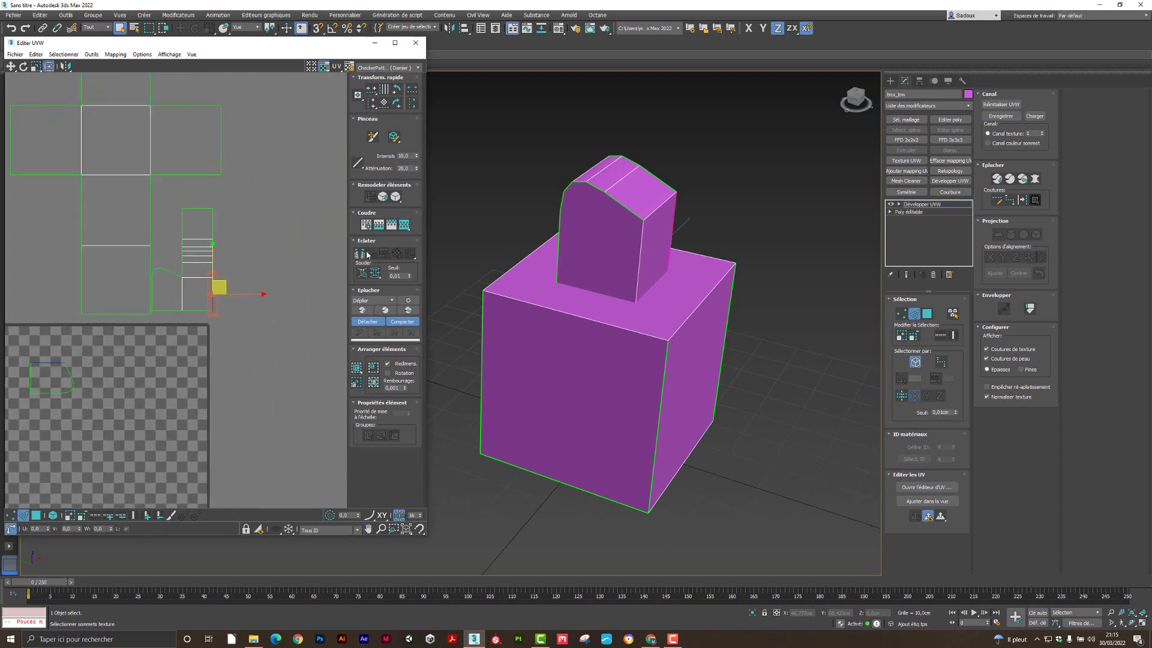
{"action": "left_click", "coordinate": [404, 225]}
{"action": "scroll", "coordinate": [193, 322], "scroll_direction": "down", "scroll_amount": 3}
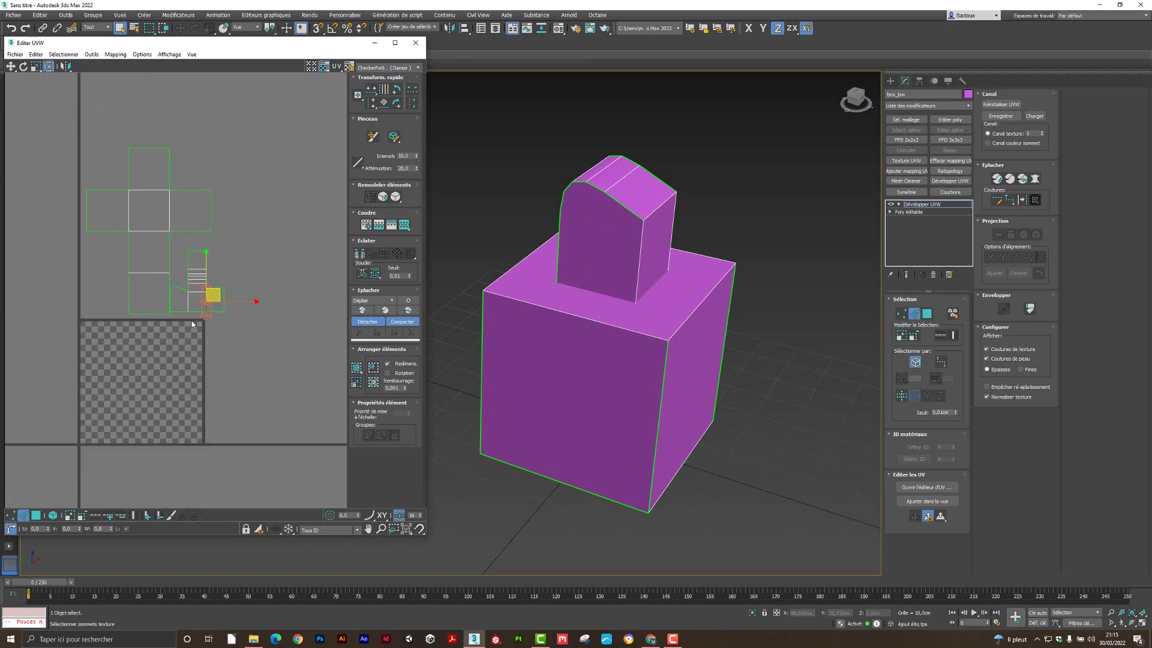
{"action": "middle_click_drag", "start_coordinate": [172, 325], "coordinate": [157, 312]}
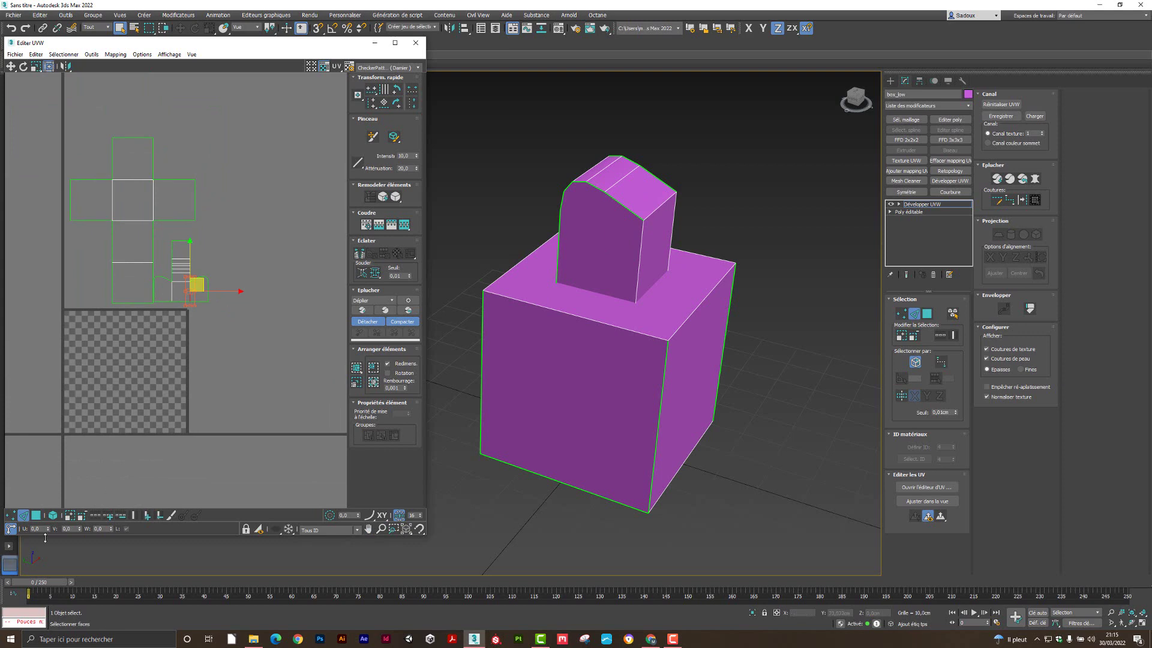
- Select the upper box's whole UV shell at the Polygon level and move it clear of the cross shell's right side
{"action": "left_click", "coordinate": [183, 280]}
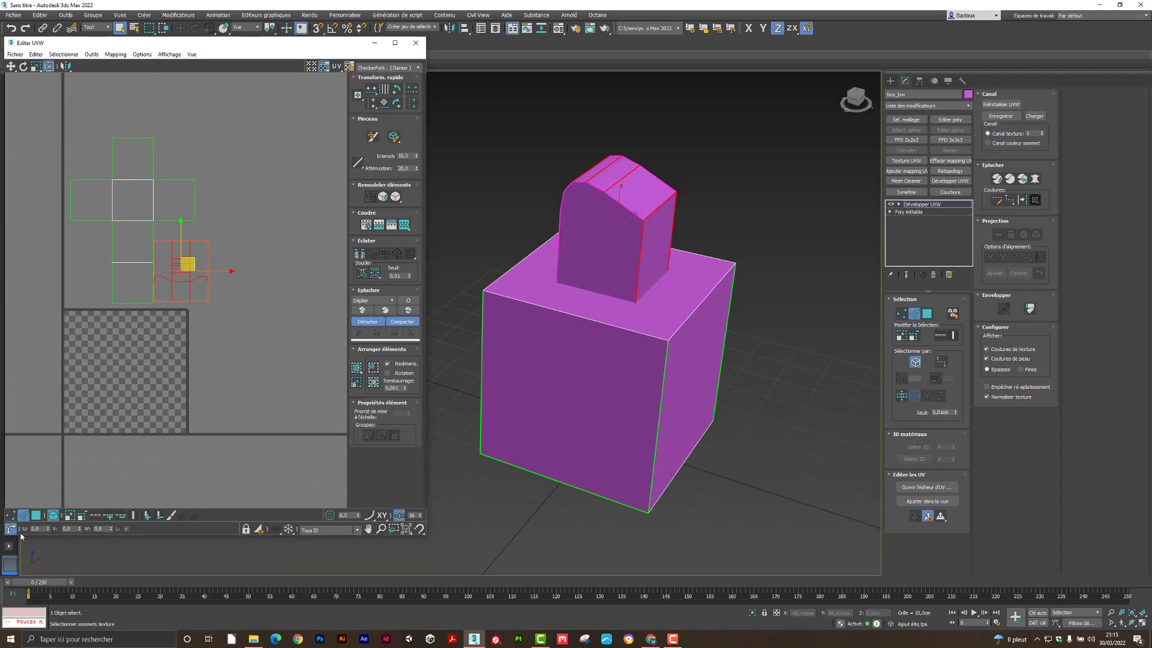
{"action": "key", "text": "3"}
{"action": "left_click", "coordinate": [208, 277]}
{"action": "double_click", "coordinate": [208, 278]}
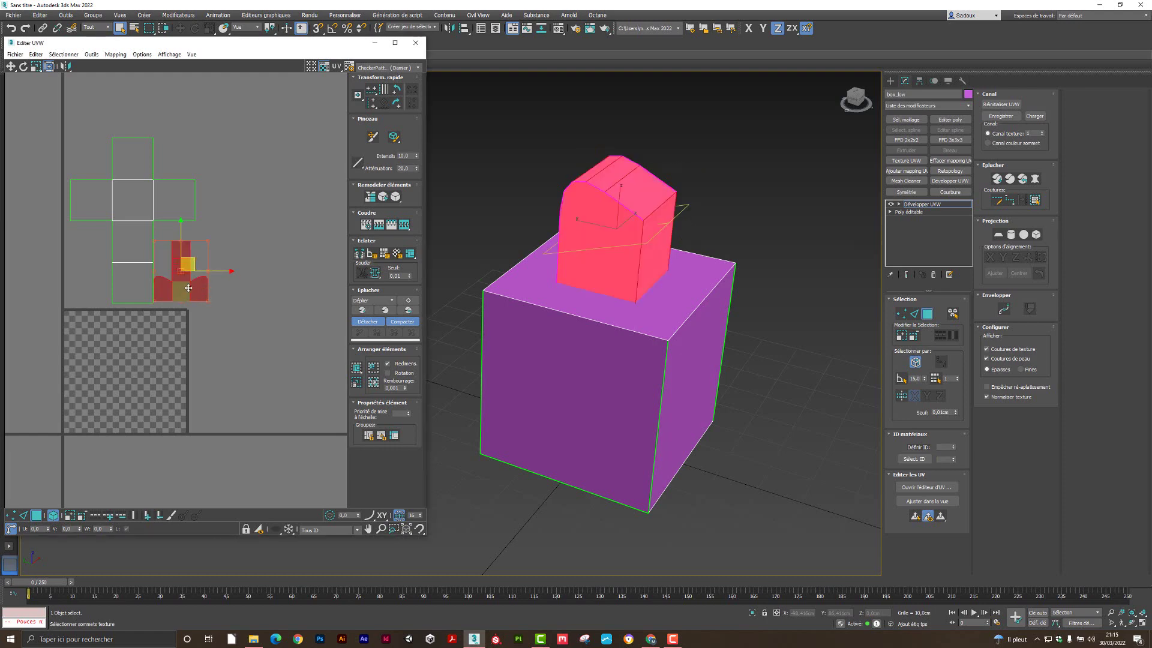
{"action": "left_click_drag", "start_coordinate": [194, 263], "coordinate": [236, 260]}
- Select both UV shells and pack them with rescaling so they fit inside the UV tile
{"action": "left_click", "coordinate": [146, 245]}
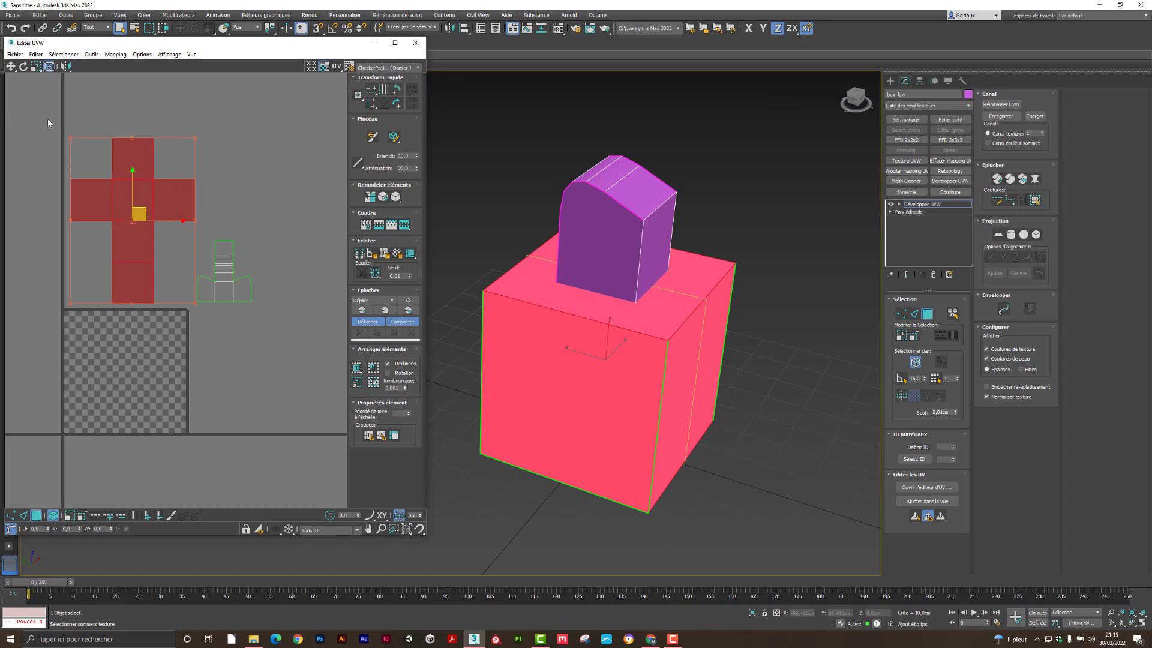
{"action": "left_click_drag", "start_coordinate": [48, 118], "coordinate": [284, 339]}
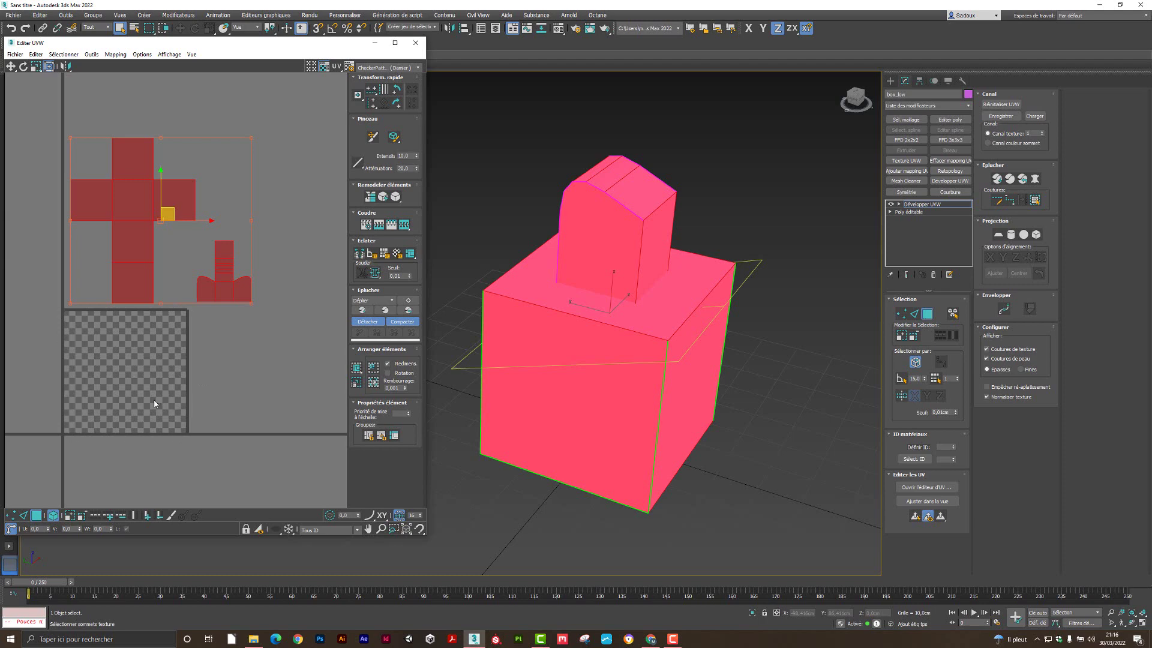
{"action": "scroll", "coordinate": [180, 381], "scroll_direction": "up", "scroll_amount": 2}
{"action": "scroll", "coordinate": [197, 325], "scroll_direction": "up", "scroll_amount": 1}
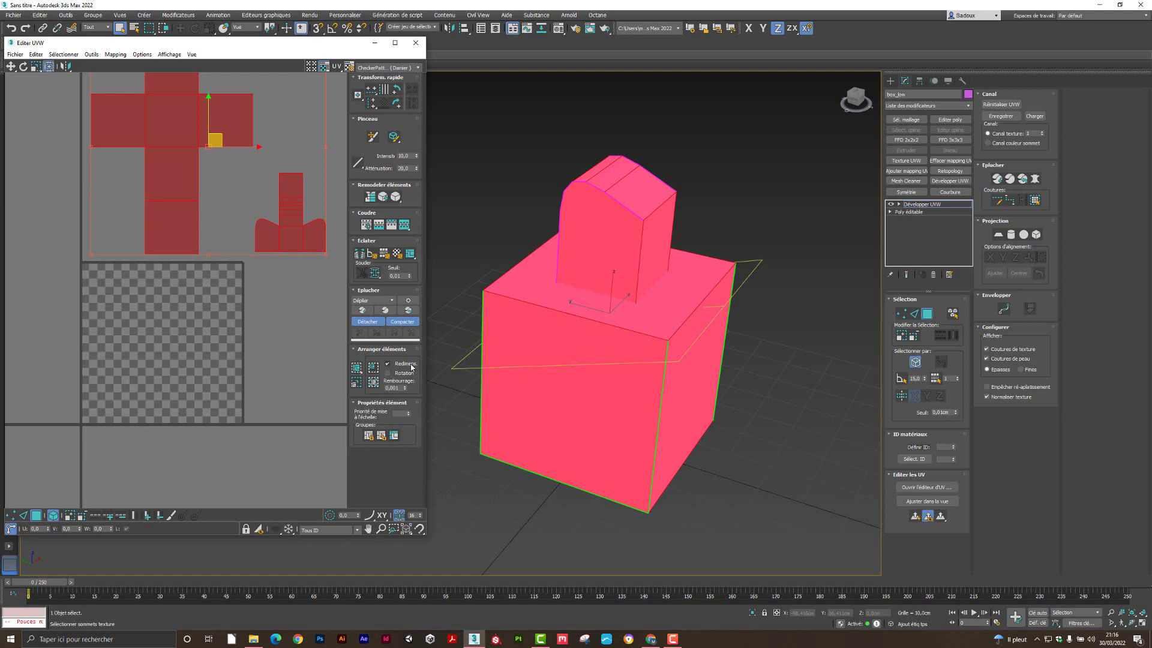
{"action": "left_click", "coordinate": [374, 368]}
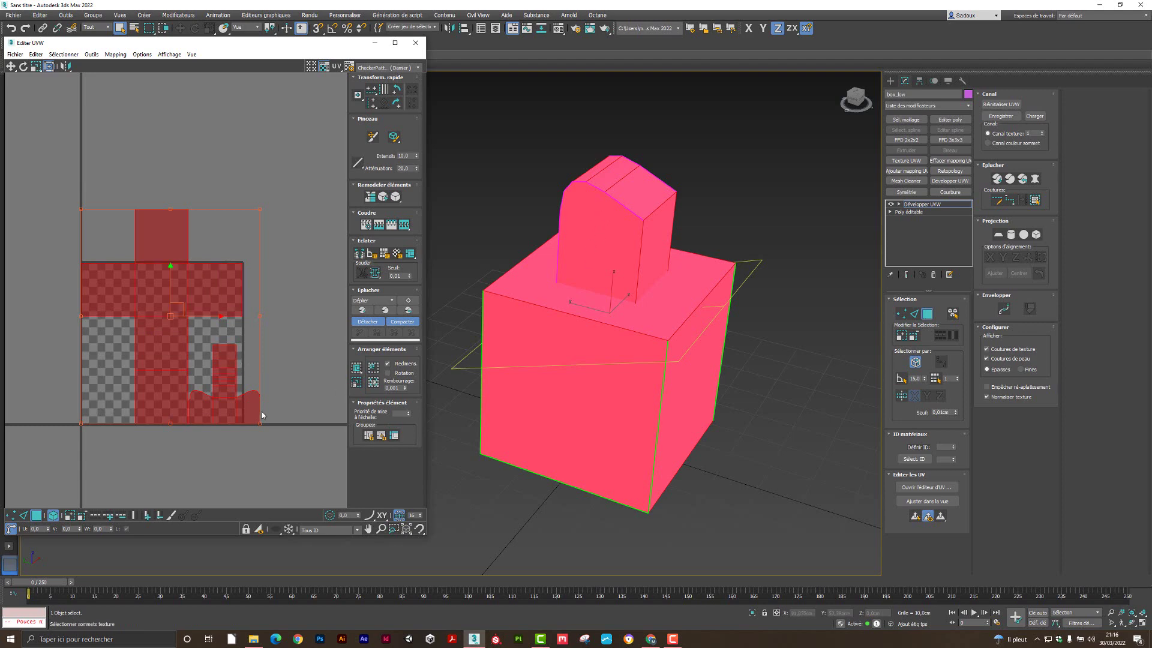
{"action": "left_click", "coordinate": [358, 367]}
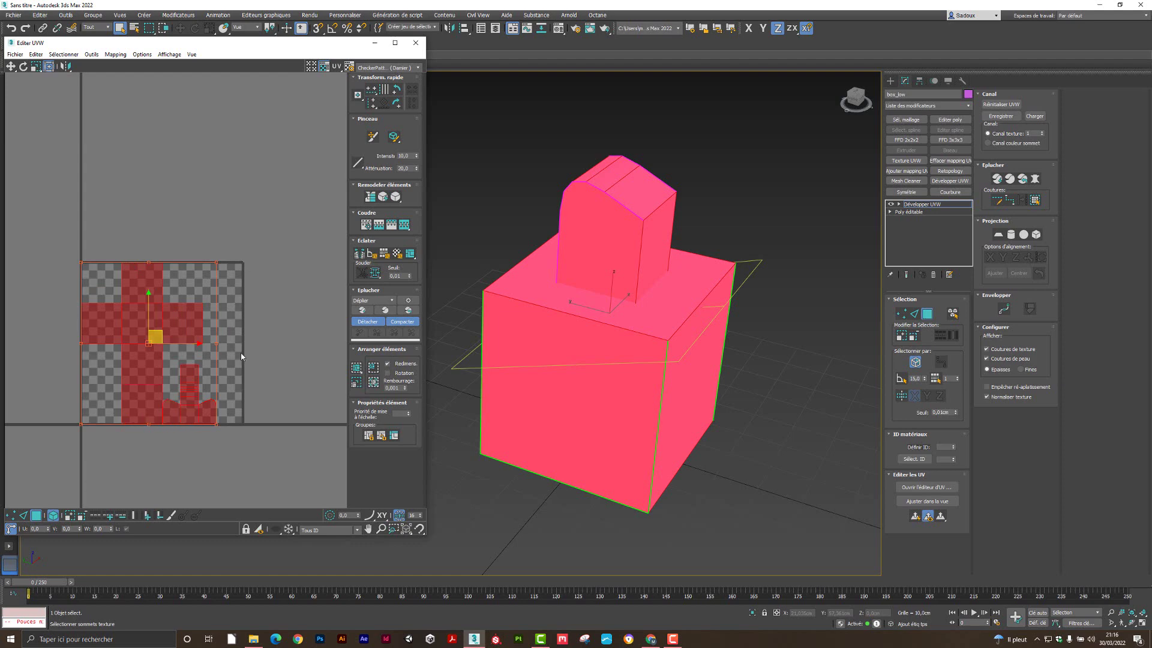
- Enlarge the upper box's shell uniformly to fill the free space beside the cross's long lower arm, keeping it inside the tile
{"action": "left_click", "coordinate": [193, 204]}
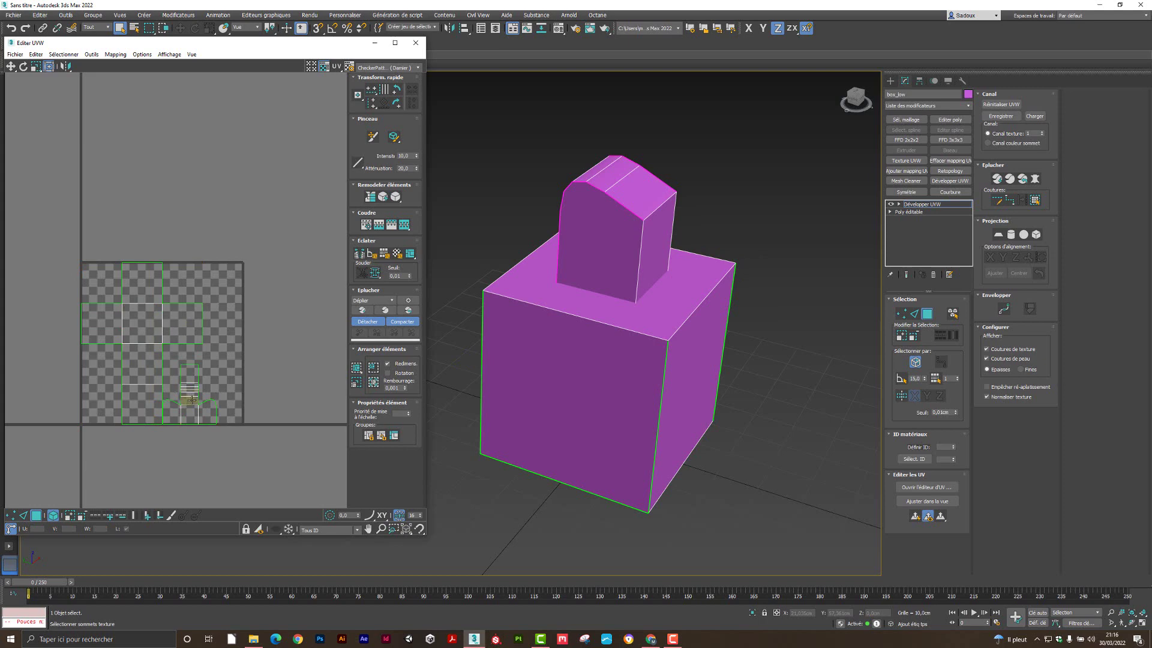
{"action": "left_click", "coordinate": [191, 399]}
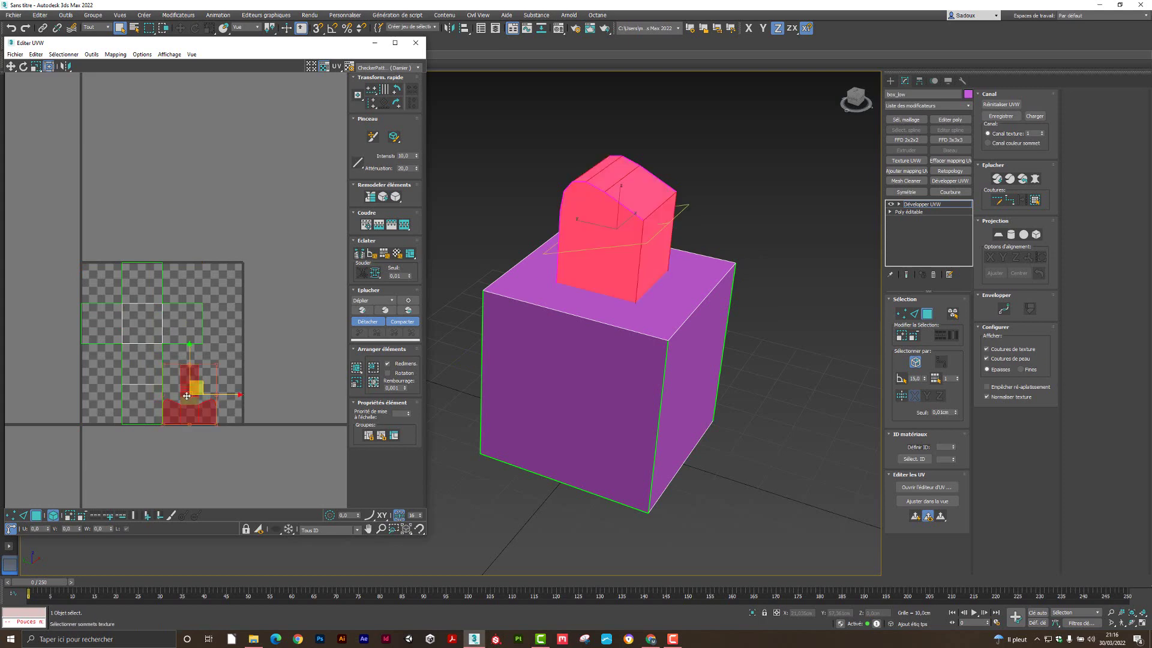
{"action": "scroll", "coordinate": [190, 420], "scroll_direction": "up", "scroll_amount": 4}
{"action": "scroll", "coordinate": [188, 399], "scroll_direction": "down", "scroll_amount": 2}
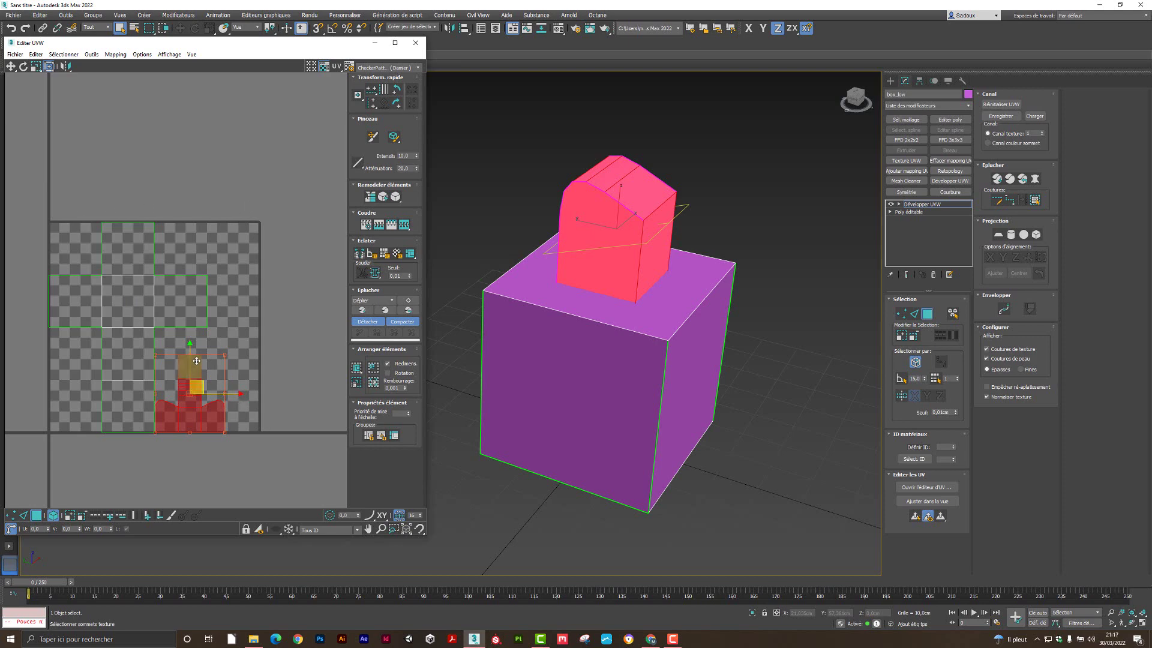
{"action": "scroll", "coordinate": [202, 403], "scroll_direction": "up", "scroll_amount": 3}
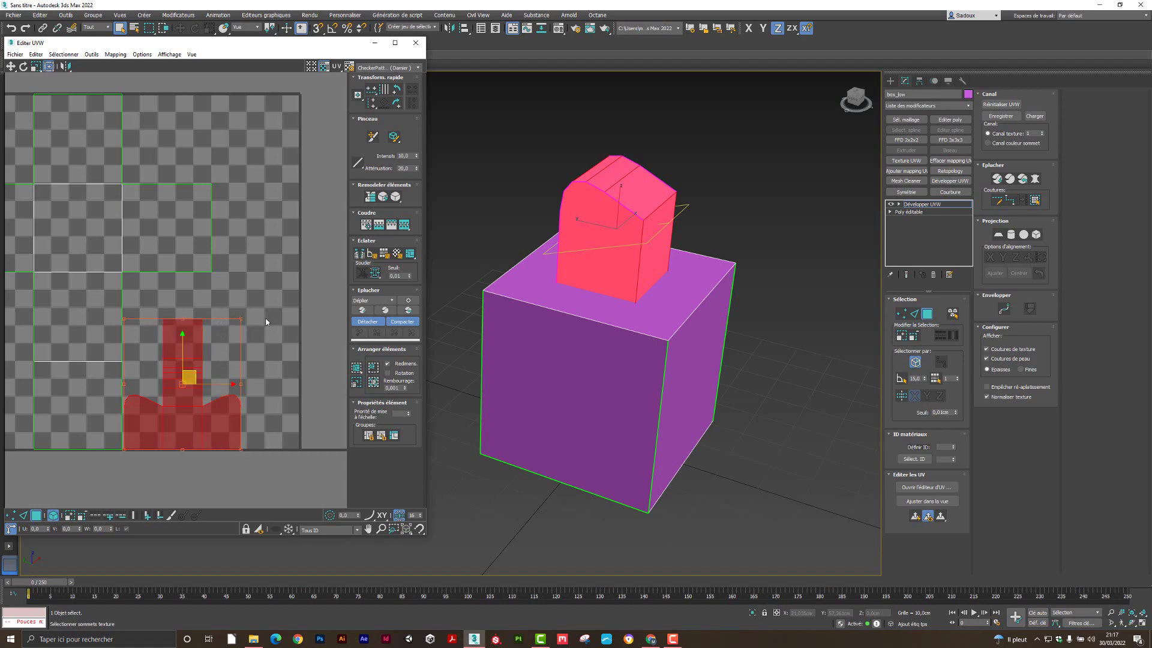
{"action": "scroll", "coordinate": [291, 327], "scroll_direction": "down", "scroll_amount": 3}
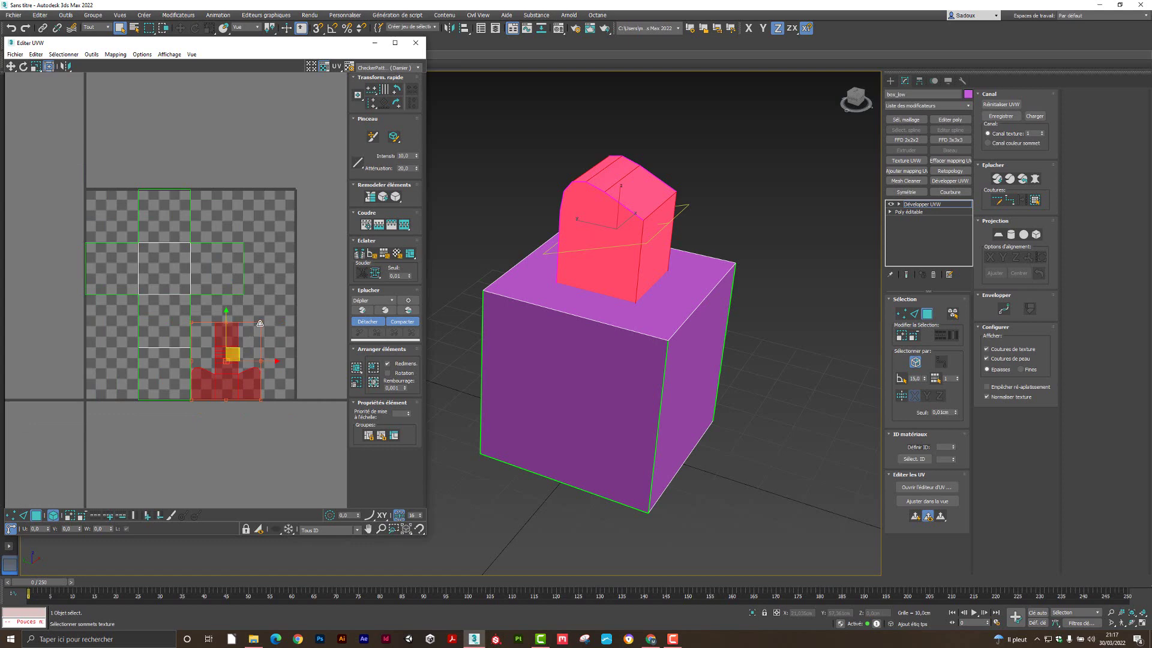
{"action": "left_click_drag", "start_coordinate": [261, 323], "coordinate": [284, 297]}
{"action": "left_click_drag", "start_coordinate": [249, 333], "coordinate": [257, 333]}
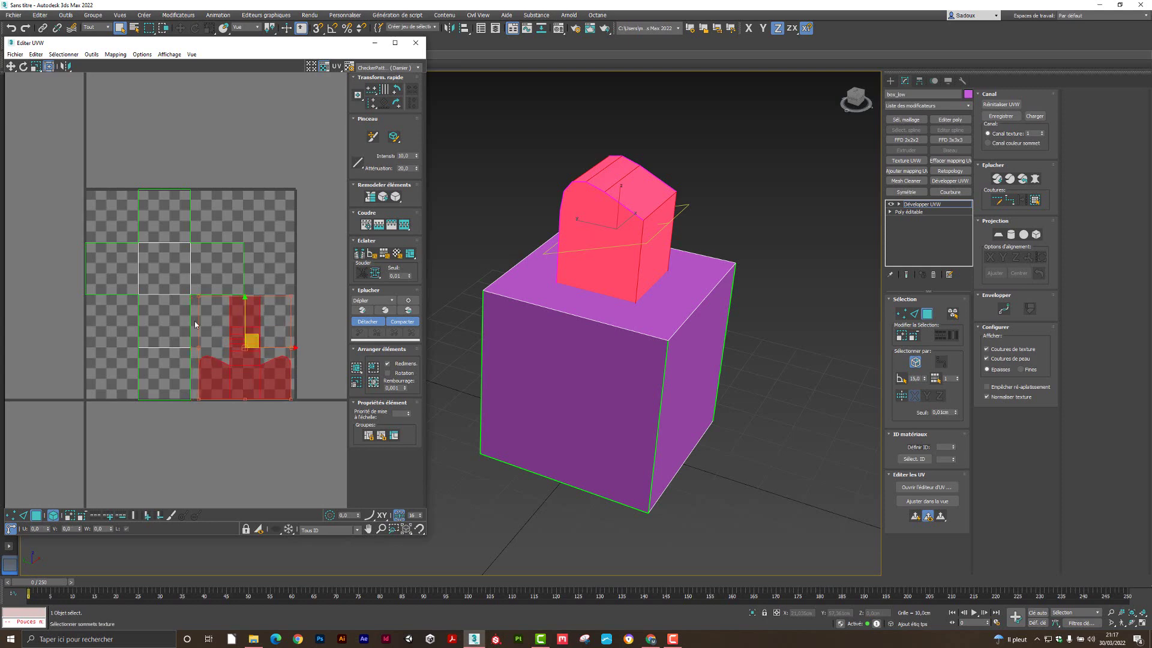
- Rotate the cross shell 90 degrees counter-clockwise so its long arm spans the tile's width, and repack both shells
{"action": "left_click", "coordinate": [165, 324]}
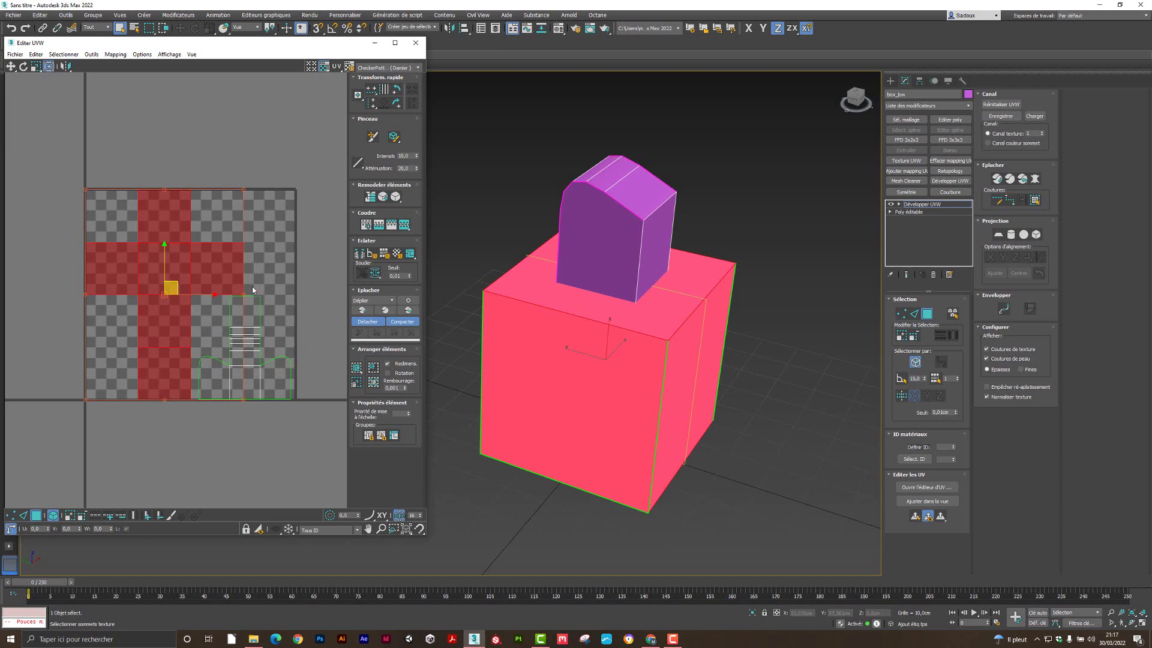
{"action": "left_click", "coordinate": [396, 91]}
{"action": "left_click_drag", "start_coordinate": [167, 296], "coordinate": [201, 262]}
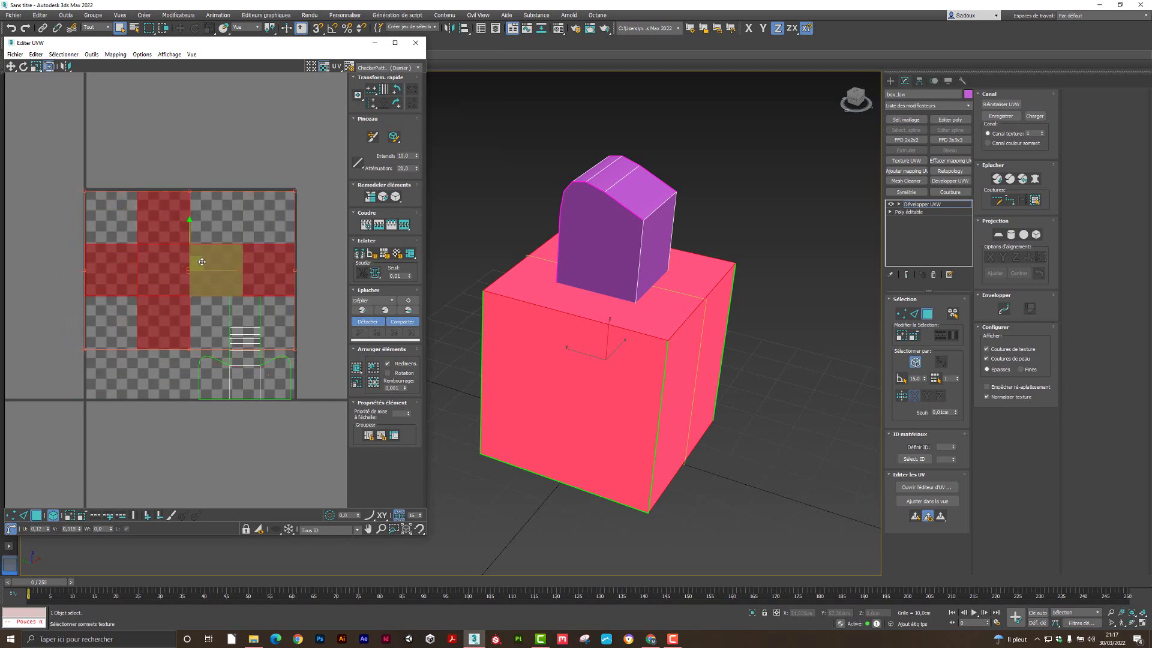
{"action": "left_click_drag", "start_coordinate": [50, 162], "coordinate": [337, 434]}
{"action": "left_click", "coordinate": [356, 367]}
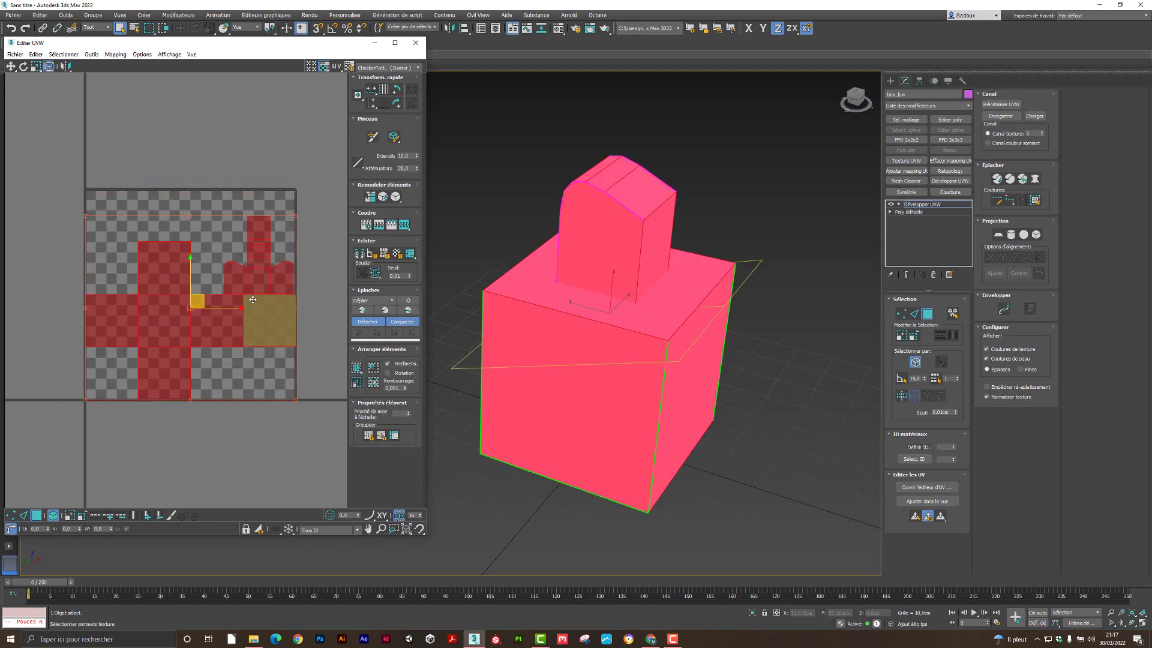
- Enlarge the upper box's shell to fill the free area between the cross's long arm and the tile's top-right corner
{"action": "left_click", "coordinate": [307, 244]}
{"action": "left_click", "coordinate": [258, 277]}
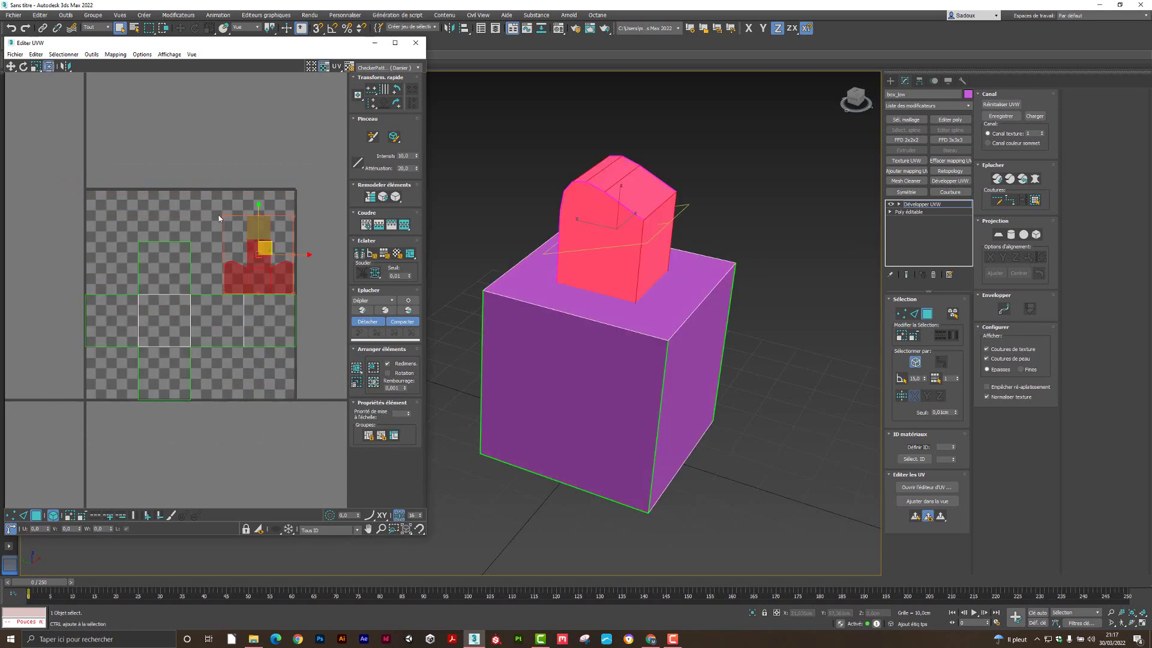
{"action": "left_click_drag", "start_coordinate": [264, 247], "coordinate": [249, 233]}
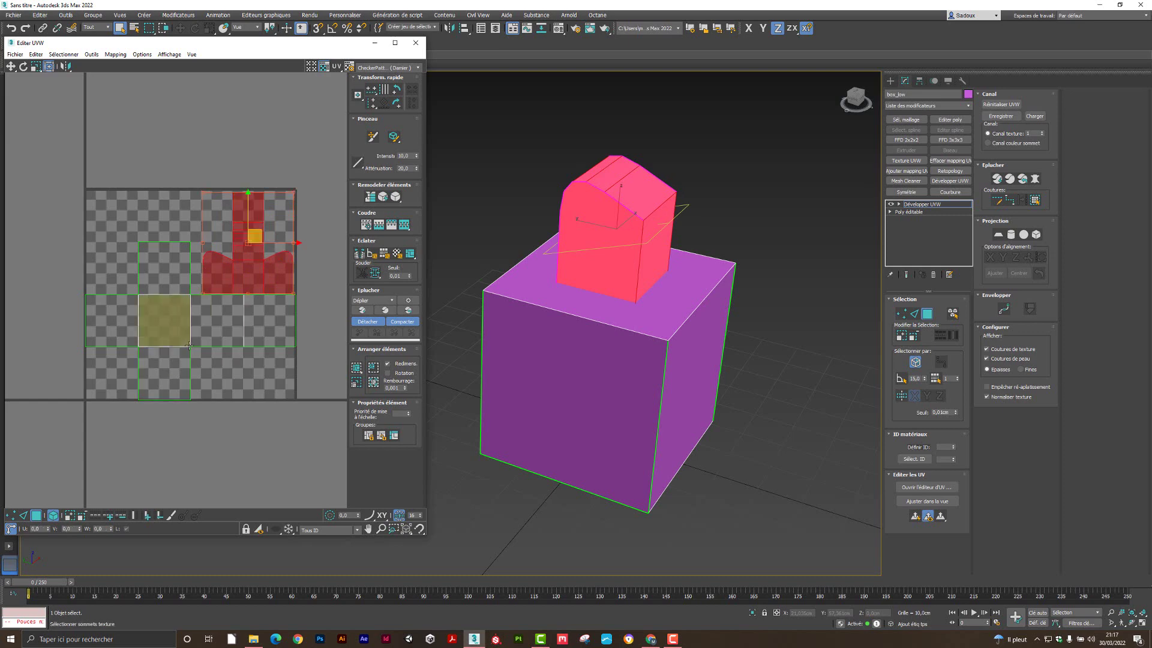
{"action": "left_click", "coordinate": [117, 317]}
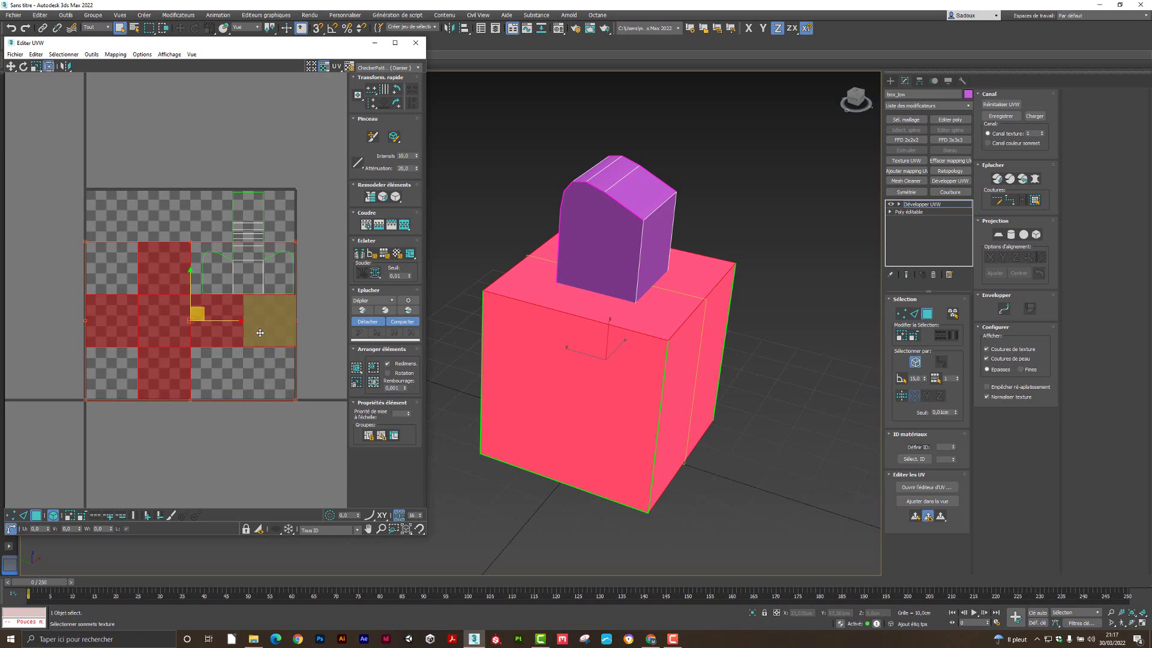
{"action": "left_click", "coordinate": [173, 291], "text": "ctrl"}
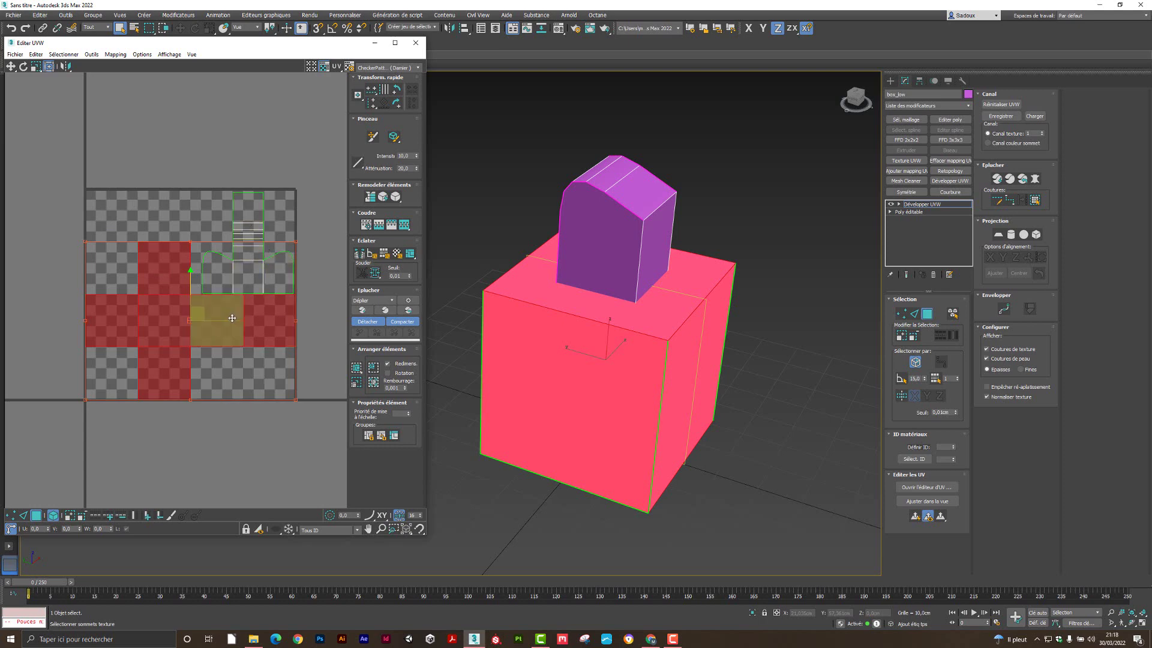
{"action": "scroll", "coordinate": [263, 368], "scroll_direction": "down", "scroll_amount": 3}
{"action": "middle_click_drag", "start_coordinate": [262, 368], "coordinate": [204, 354]}
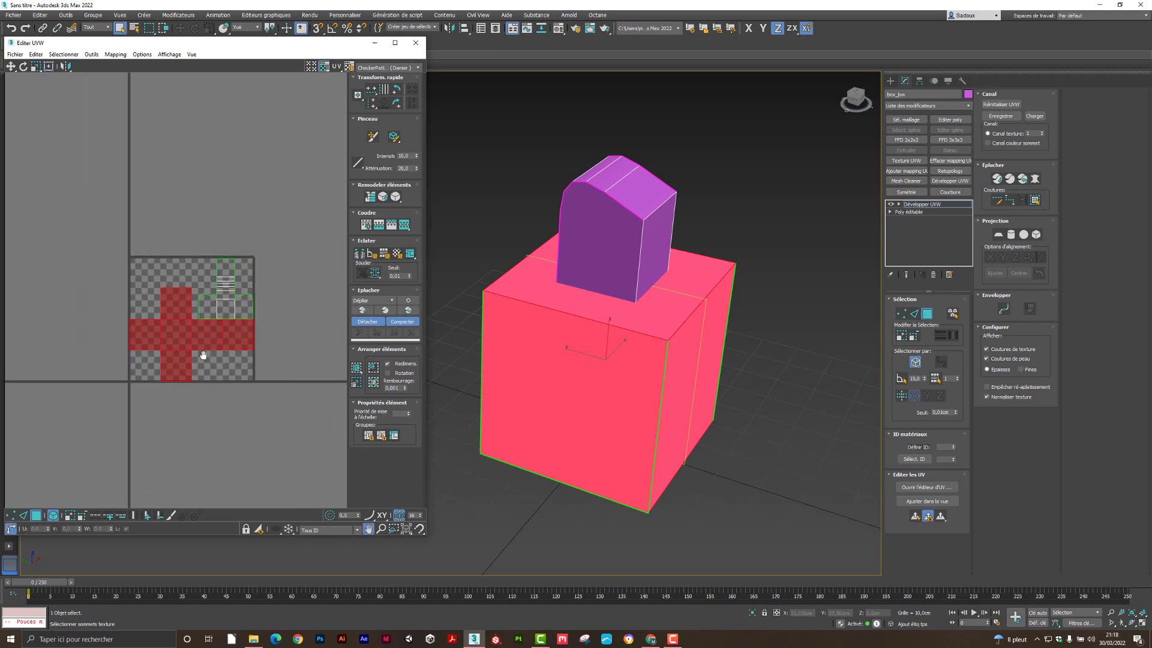
- Deselect the shells, display the CheckerPattern (Damier) texture on the model, and examine the checker squares from several sides
{"action": "left_click", "coordinate": [275, 312]}
{"action": "scroll", "coordinate": [198, 300], "scroll_direction": "up", "scroll_amount": 2}
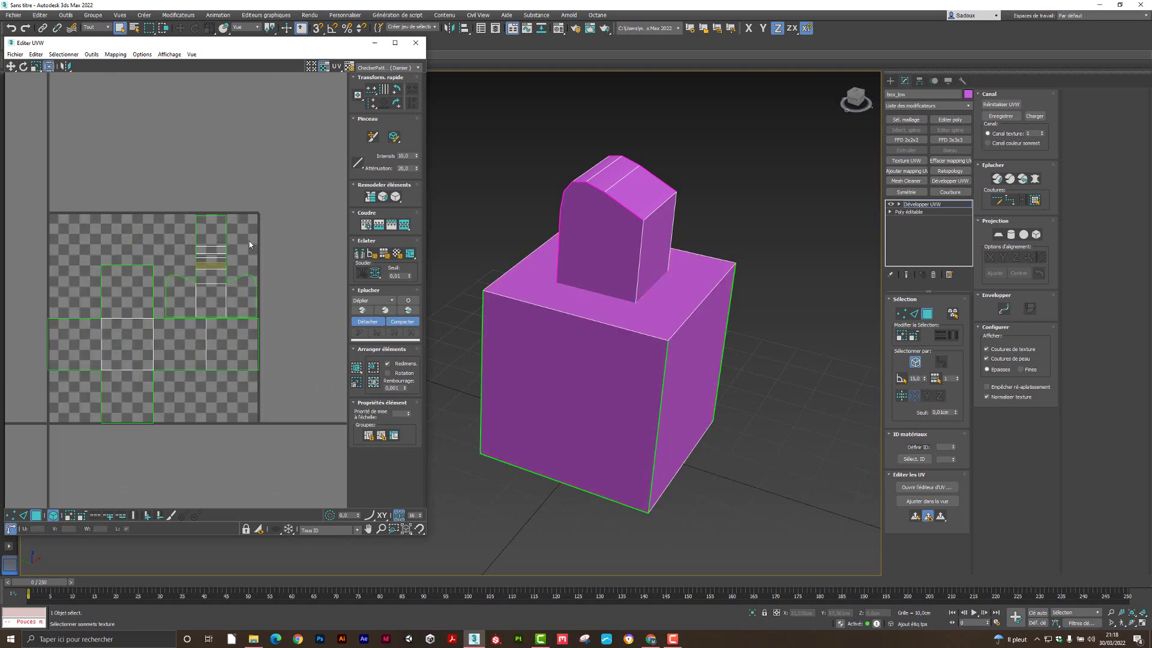
{"action": "left_click", "coordinate": [387, 68]}
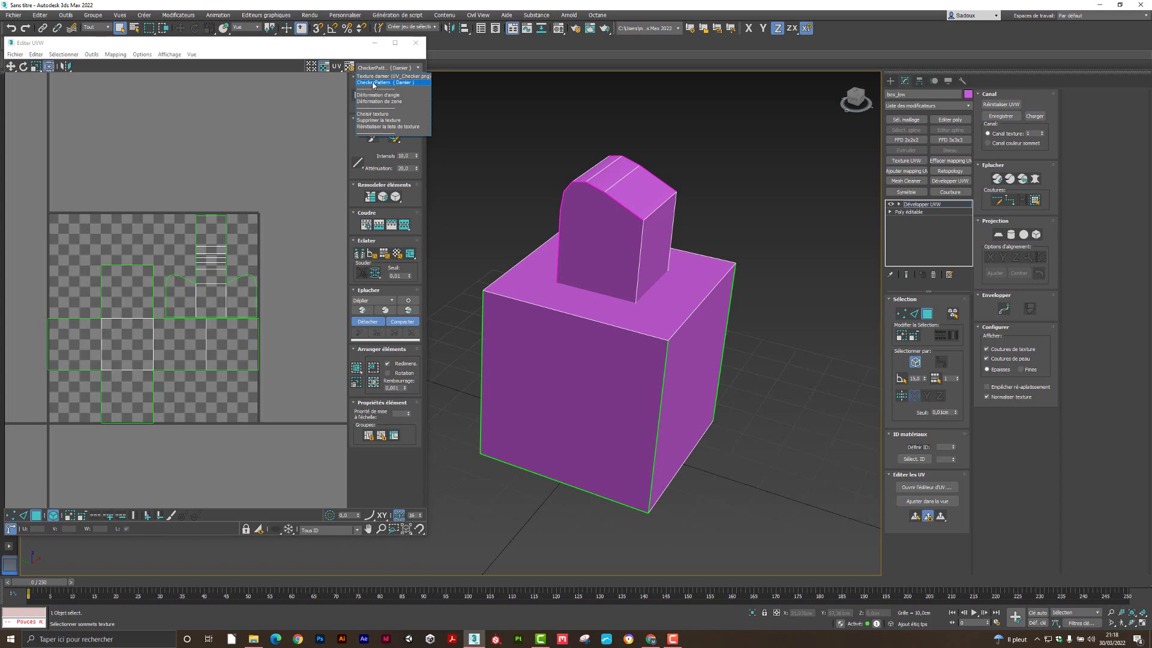
{"action": "left_click", "coordinate": [372, 83]}
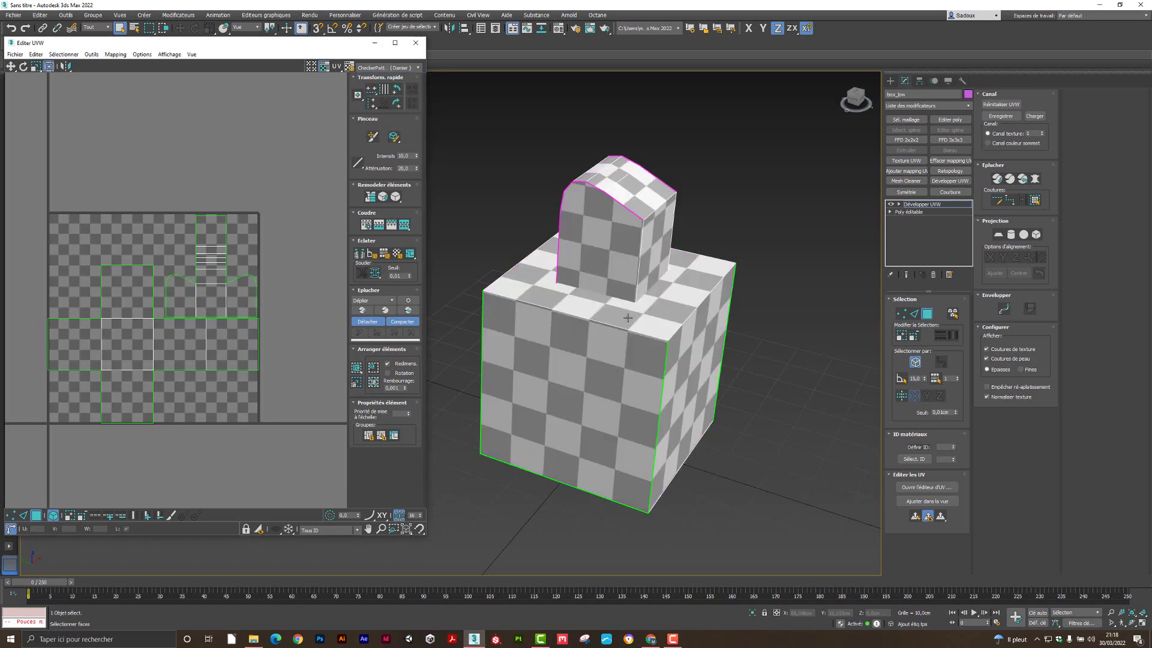
{"action": "middle_click_drag", "start_coordinate": [600, 386], "coordinate": [549, 376], "text": "alt"}
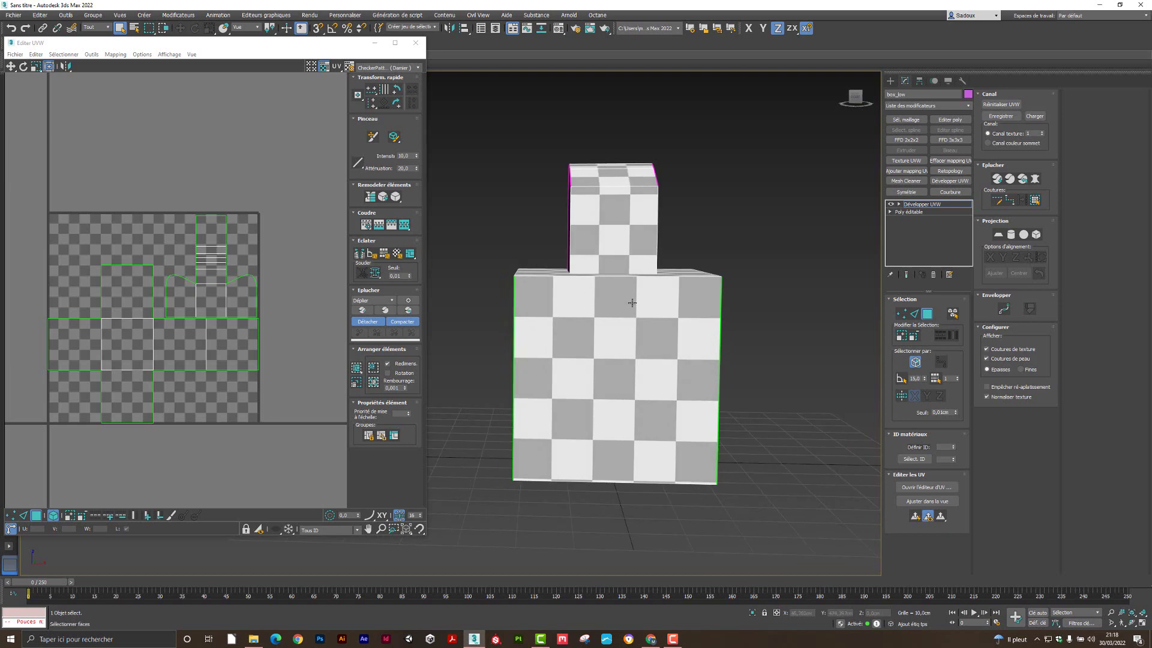
{"action": "middle_click_drag", "start_coordinate": [578, 329], "coordinate": [608, 314], "text": "alt"}
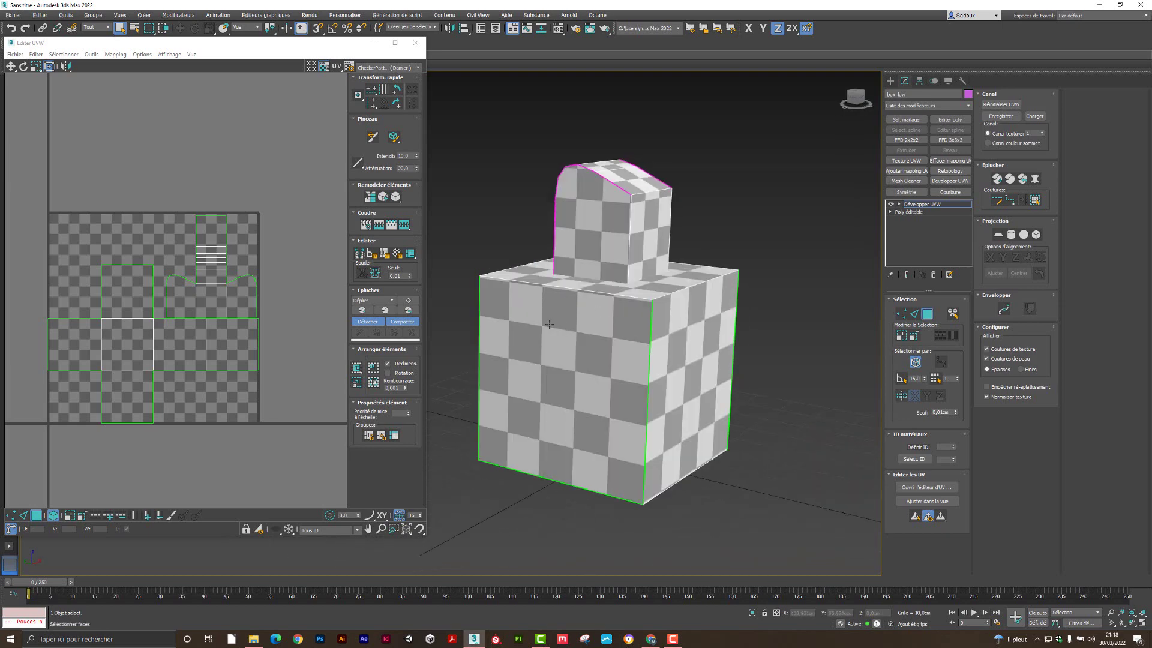
{"action": "middle_click_drag", "start_coordinate": [555, 360], "coordinate": [590, 381], "text": "alt"}
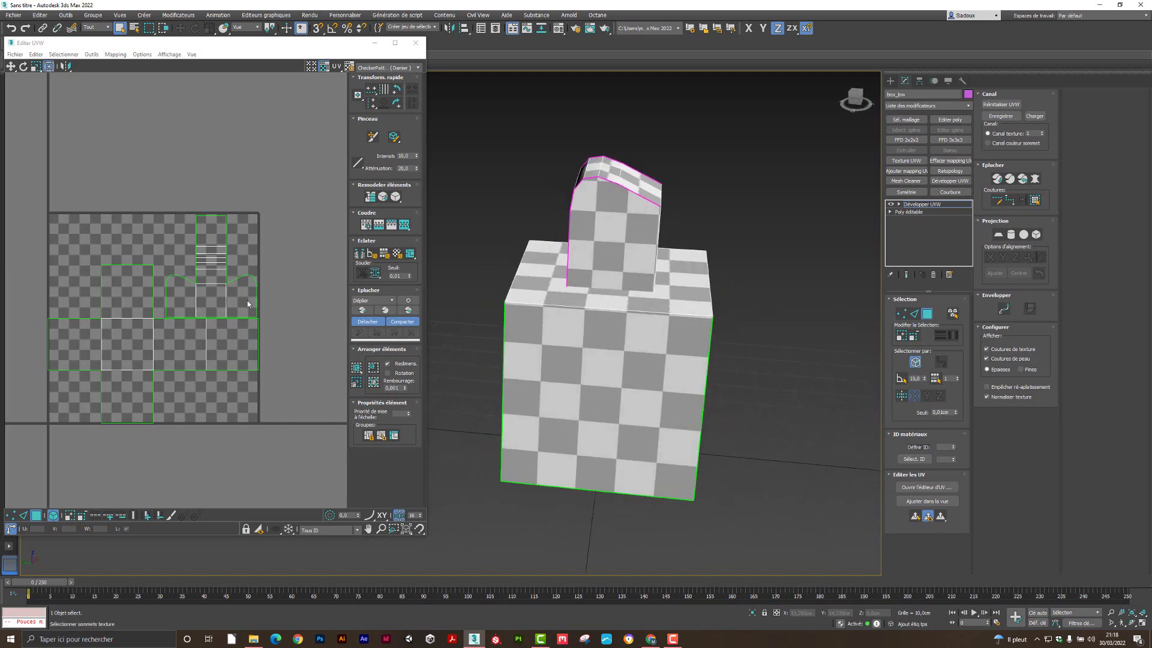
- Try squashing the upper box's shell vertically to compare its checker pattern on the model, and undo the scaling
{"action": "left_click", "coordinate": [205, 239]}
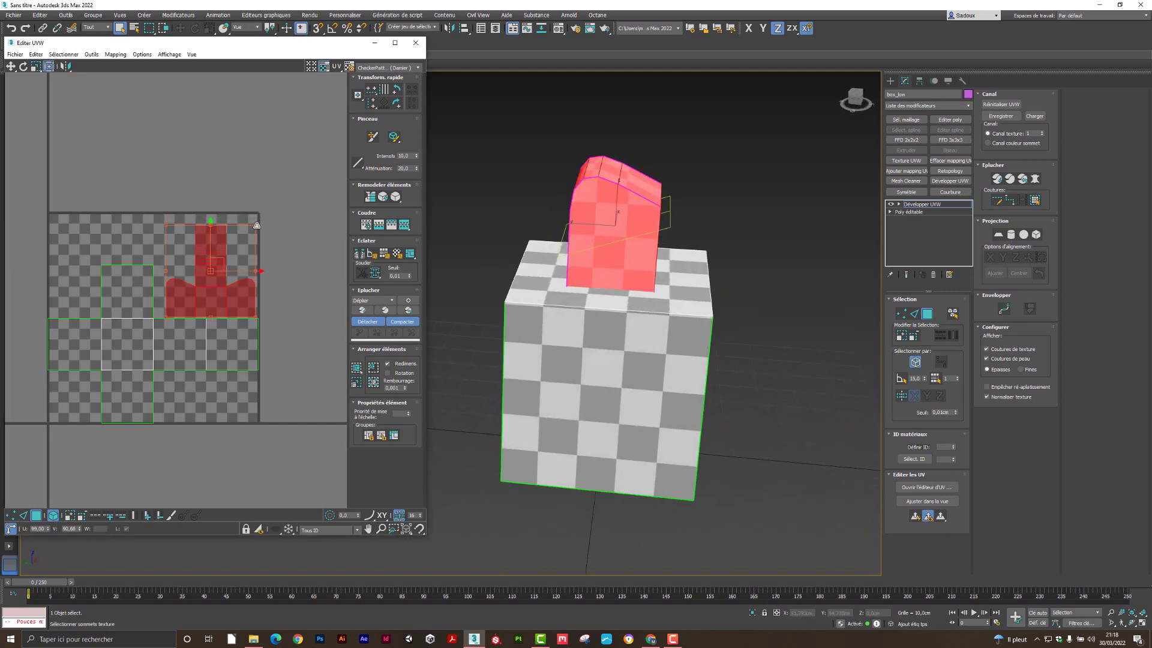
{"action": "left_click_drag", "start_coordinate": [256, 226], "coordinate": [259, 255]}
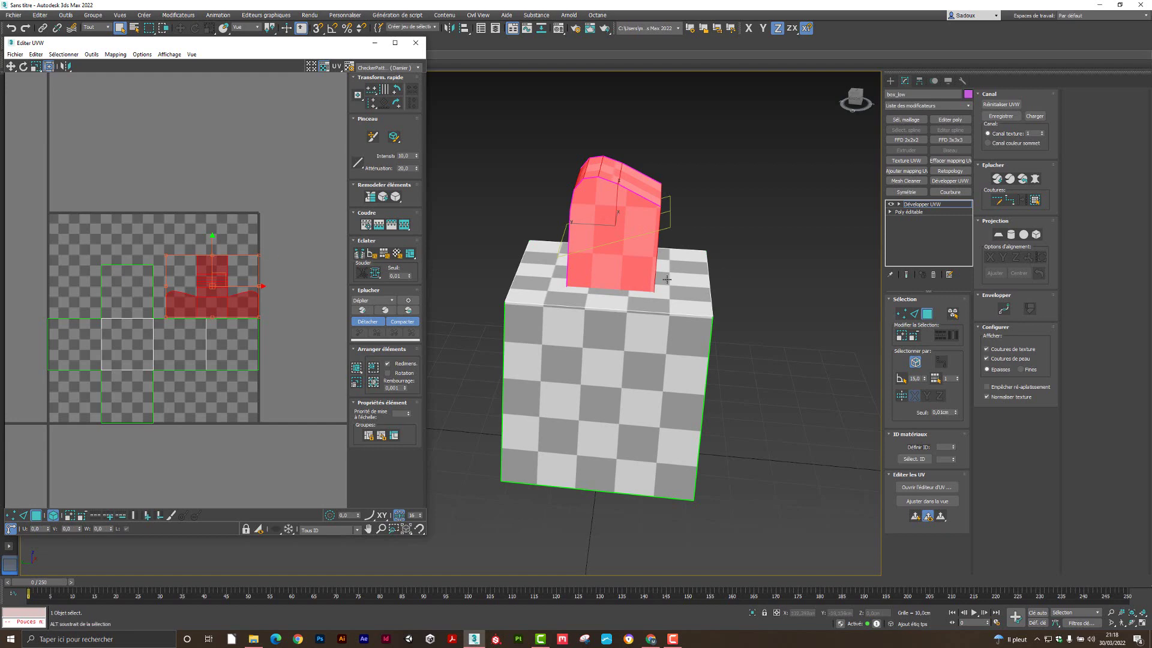
{"action": "middle_click_drag", "start_coordinate": [667, 279], "coordinate": [659, 252], "text": "alt"}
{"action": "scroll", "coordinate": [687, 259], "scroll_direction": "up", "scroll_amount": 2}
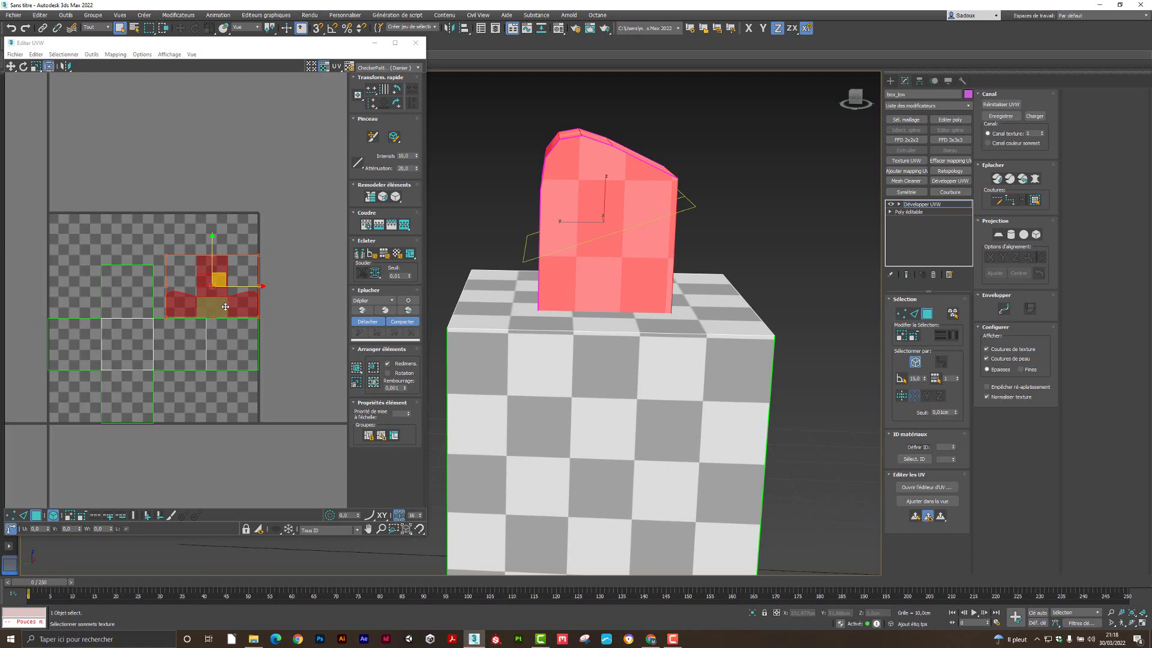
{"action": "key", "text": "ctrl+z"}
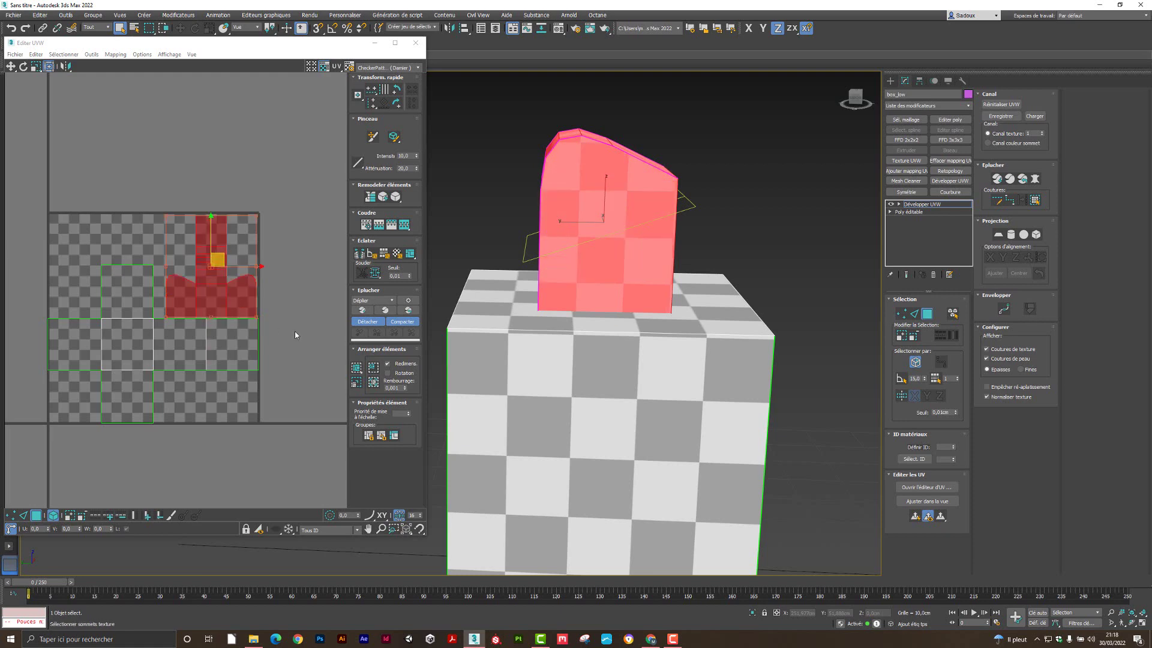
{"action": "scroll", "coordinate": [642, 236], "scroll_direction": "down", "scroll_amount": 2}
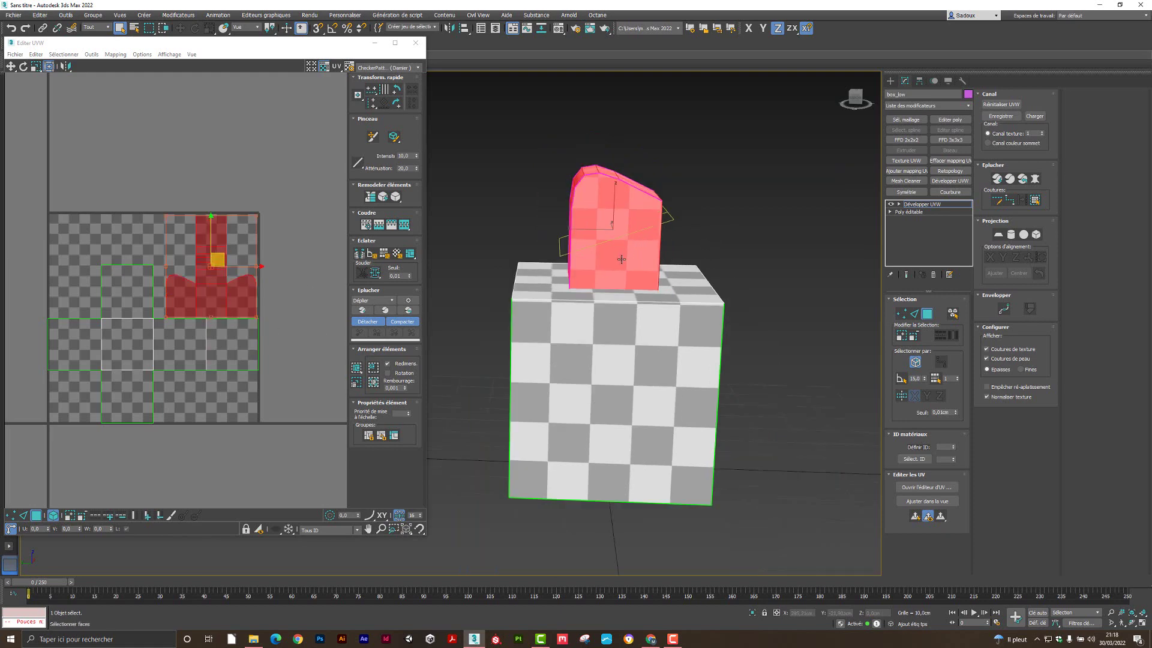
{"action": "middle_click_drag", "start_coordinate": [621, 259], "coordinate": [444, 283], "text": "alt"}
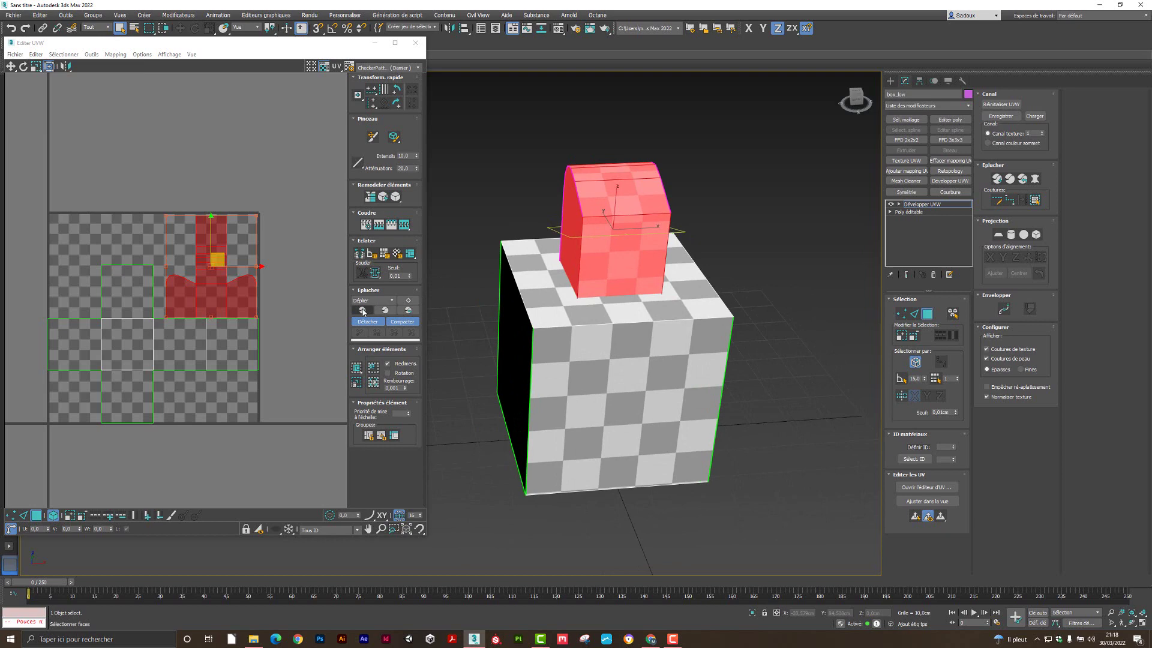
- Quick-peel the upper box's shell, scale it uniformly back into the space above the cross's long arm, and deselect it
{"action": "left_click", "coordinate": [362, 310]}
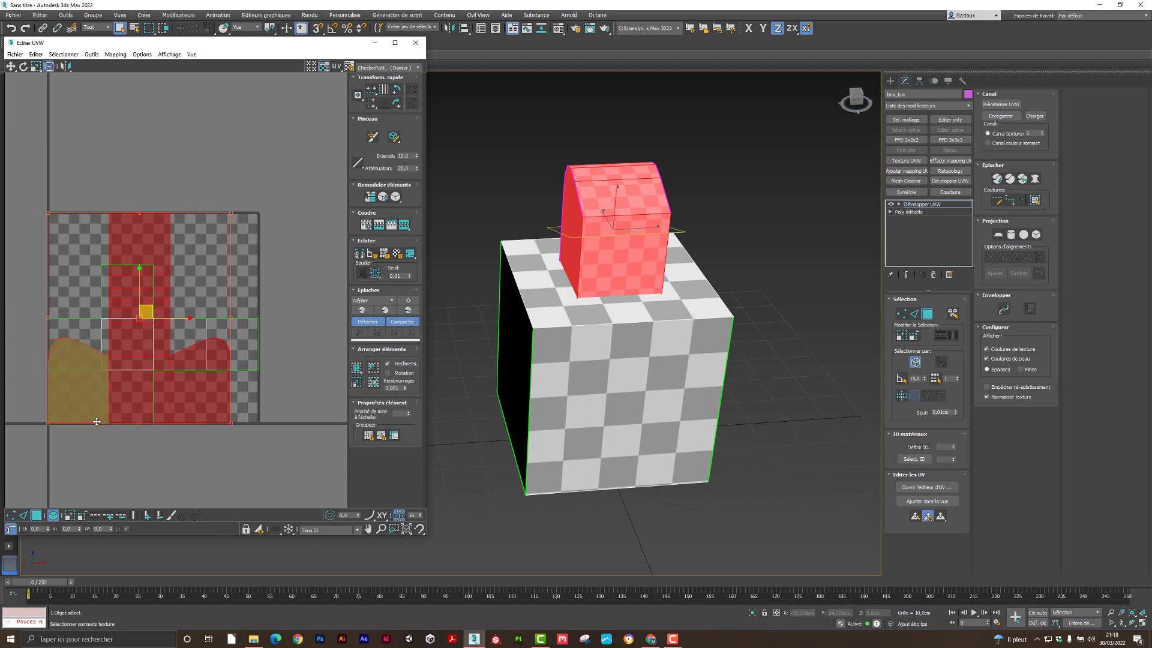
{"action": "left_click_drag", "start_coordinate": [48, 425], "coordinate": [160, 301]}
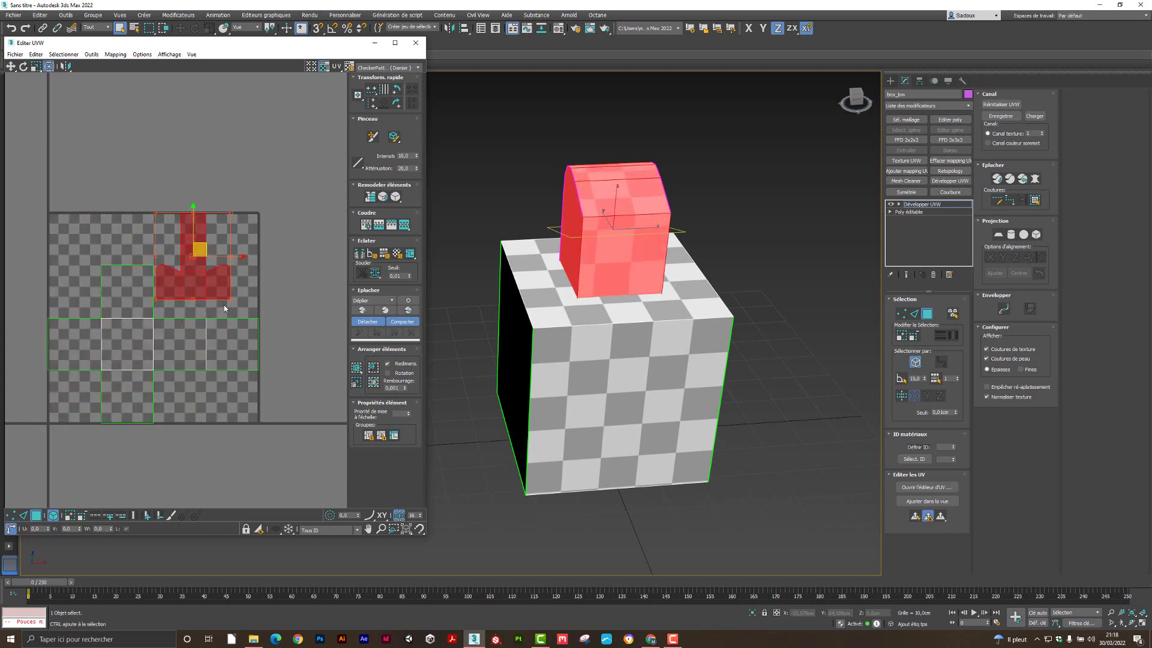
{"action": "left_click_drag", "start_coordinate": [231, 299], "coordinate": [241, 317]}
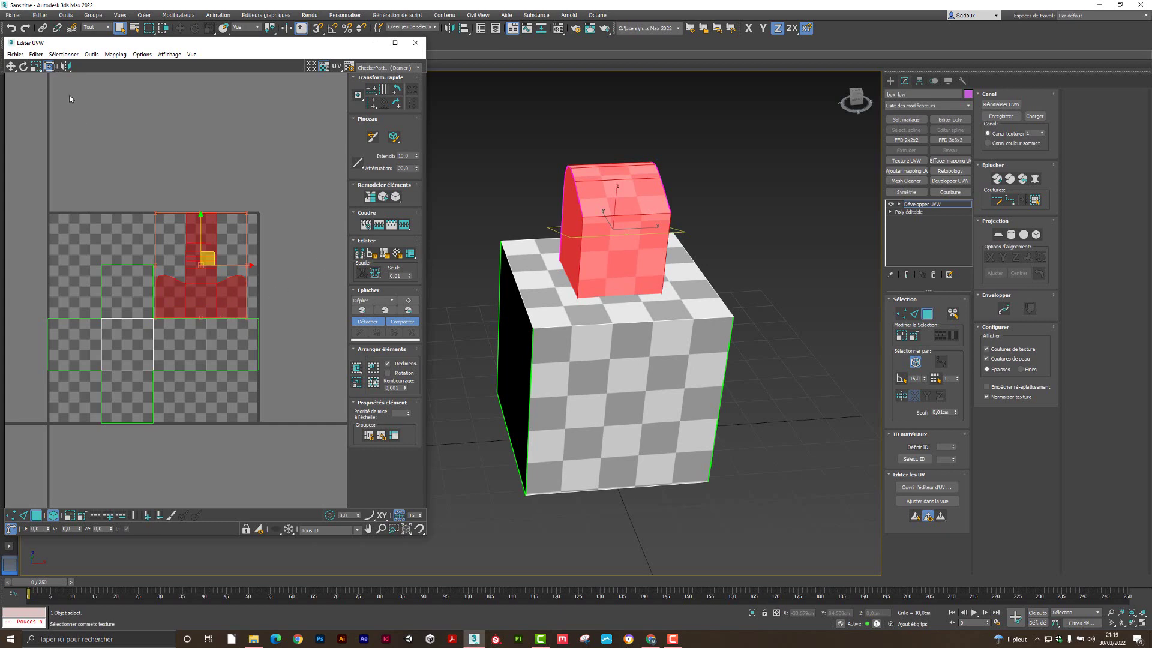
{"action": "left_click", "coordinate": [285, 277]}
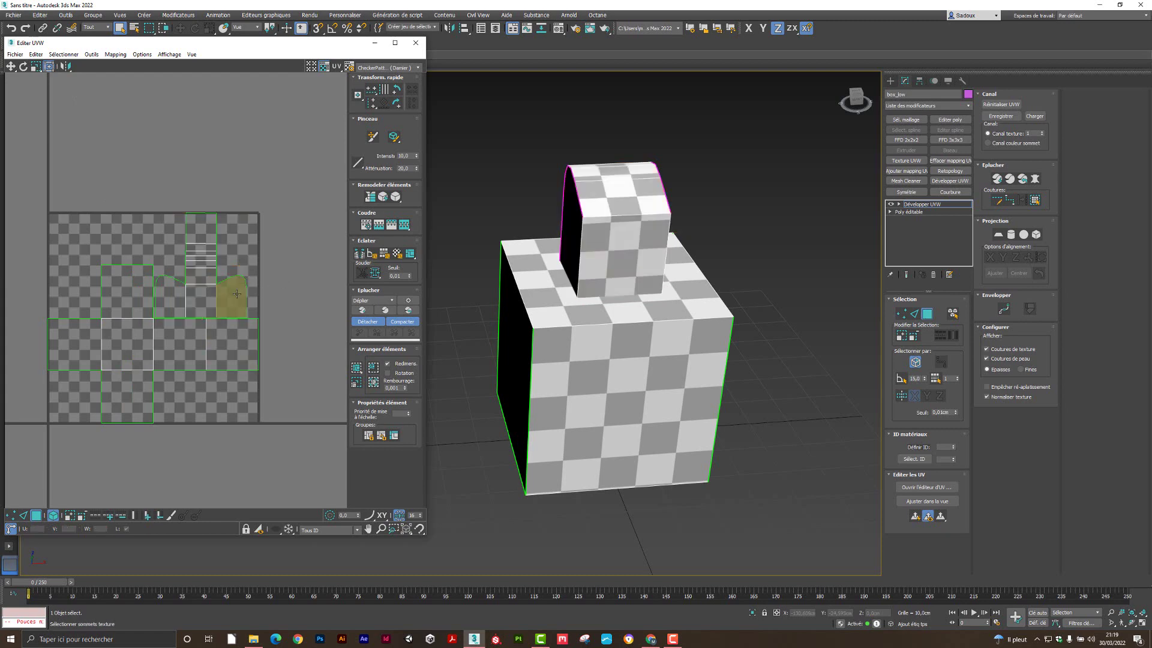
- Break the right side polygon off the upper box's shell and move it outside the UV tile
{"action": "left_click", "coordinate": [232, 297]}
{"action": "left_click", "coordinate": [52, 517]}
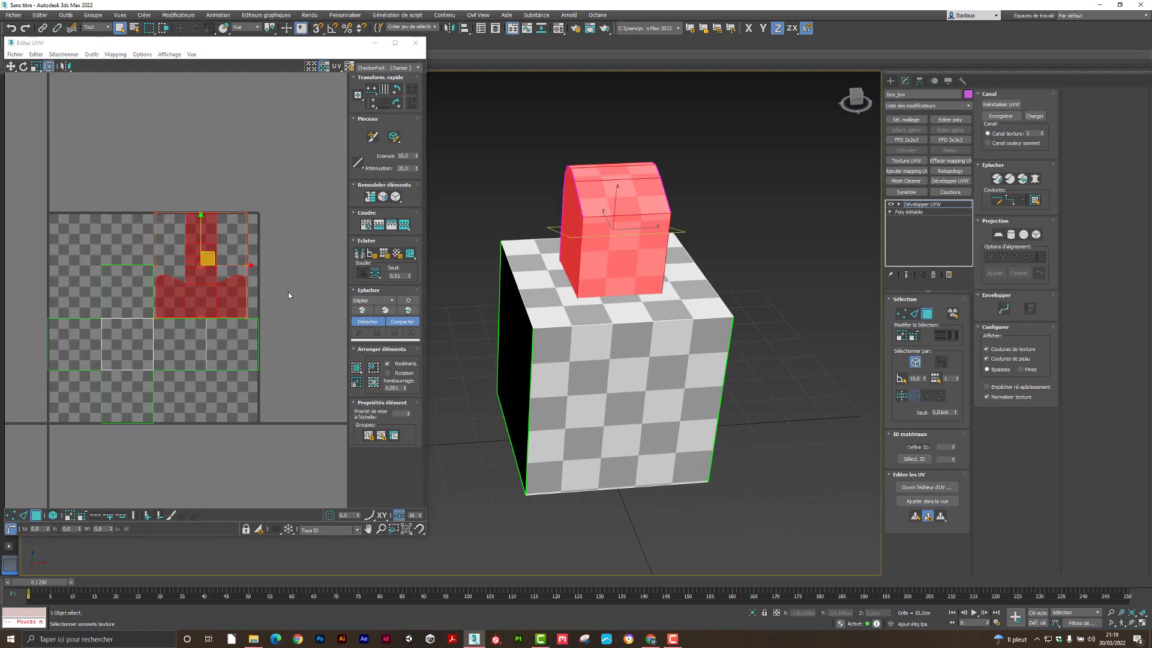
{"action": "left_click", "coordinate": [288, 291]}
{"action": "left_click", "coordinate": [233, 294]}
{"action": "left_click", "coordinate": [81, 55]}
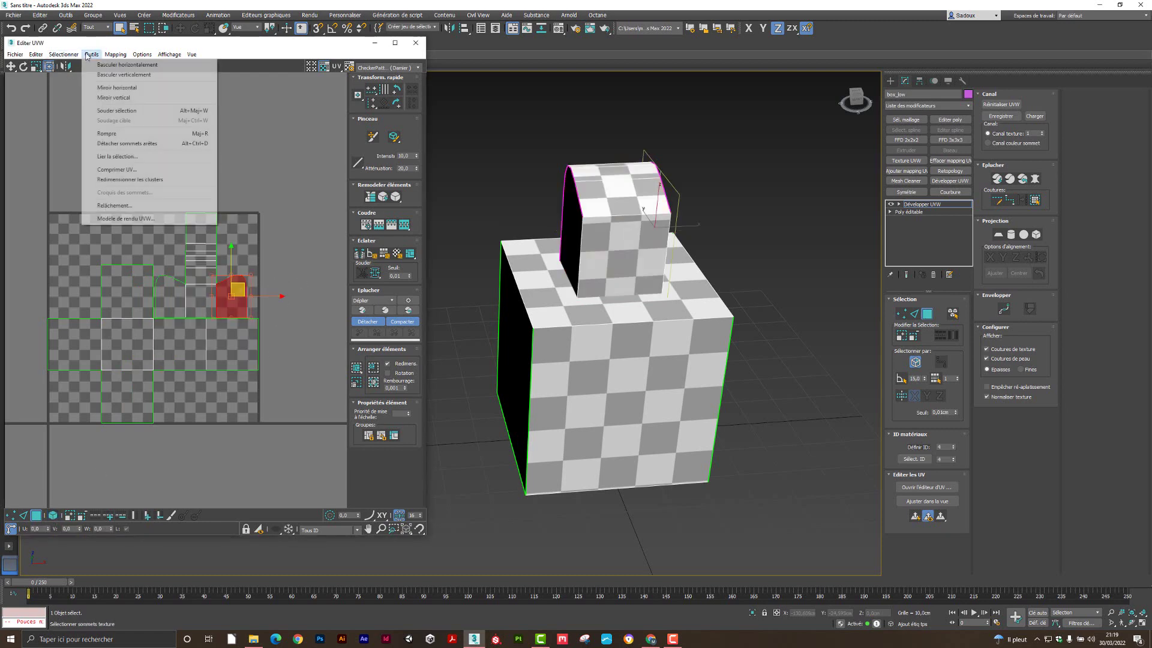
{"action": "left_click", "coordinate": [120, 139]}
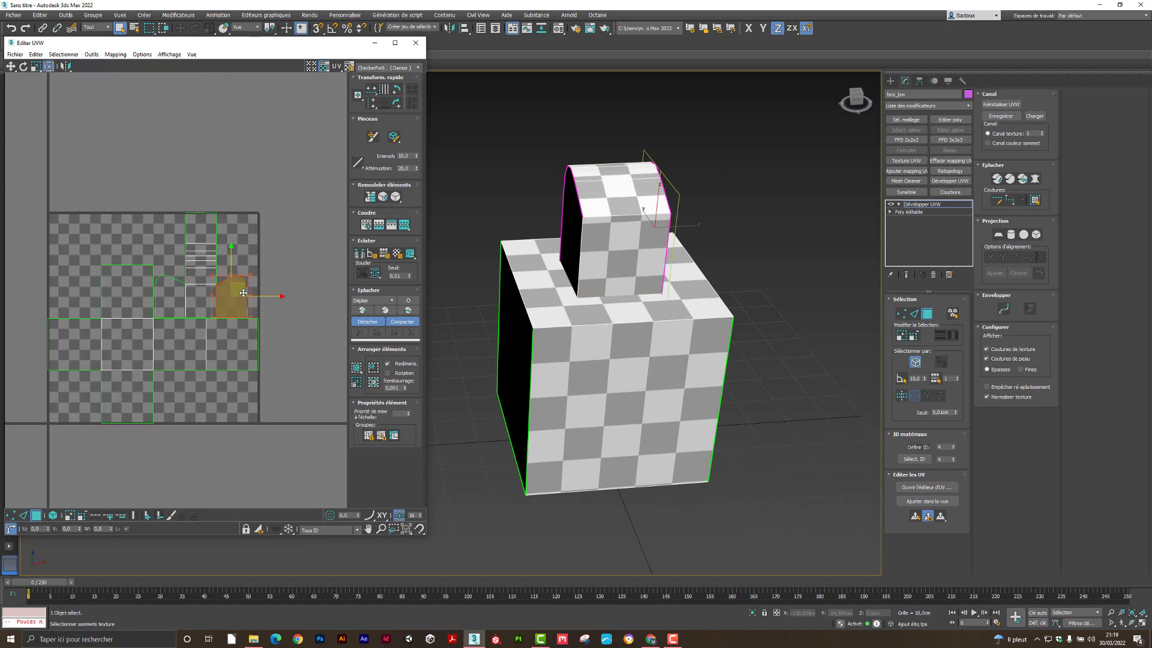
{"action": "left_click_drag", "start_coordinate": [235, 294], "coordinate": [302, 235]}
- Select the upper box's remaining shell together with the detached side piece and rotate them to a net 90° counterclockwise
{"action": "left_click", "coordinate": [194, 296]}
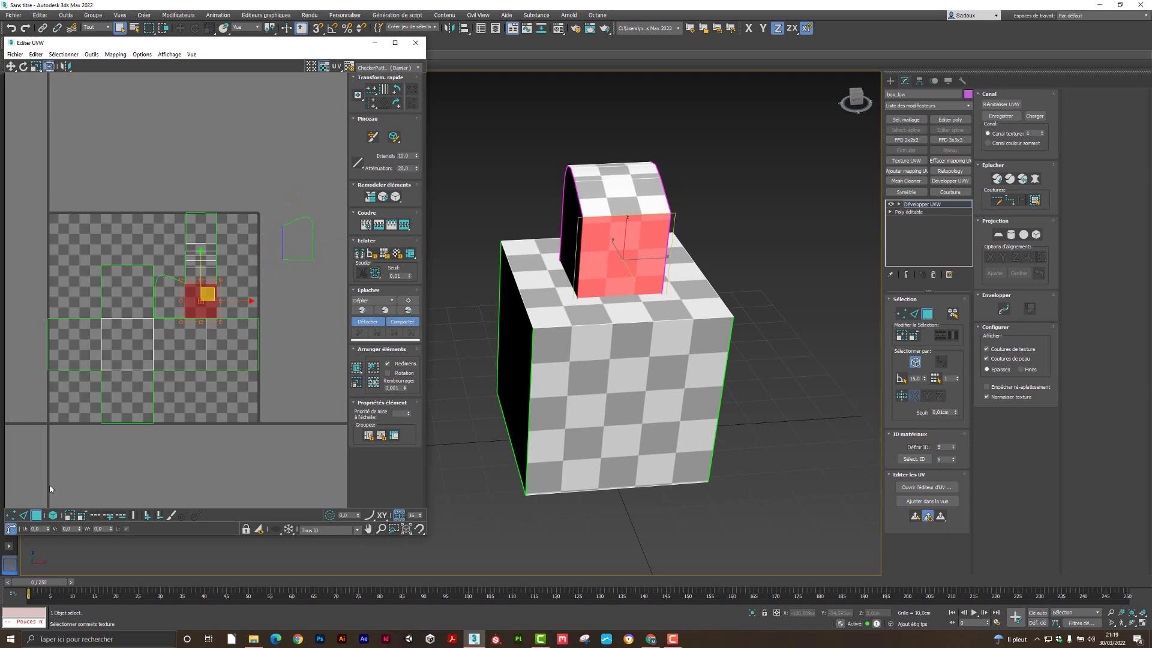
{"action": "left_click", "coordinate": [53, 515]}
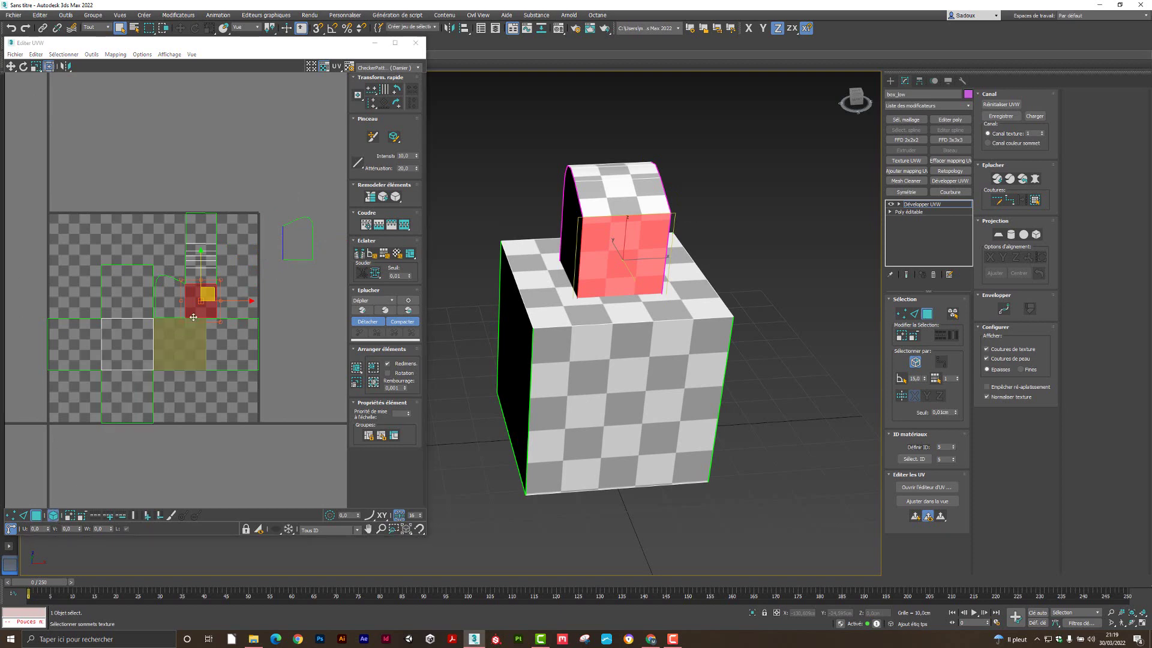
{"action": "left_click", "coordinate": [298, 246], "text": "ctrl"}
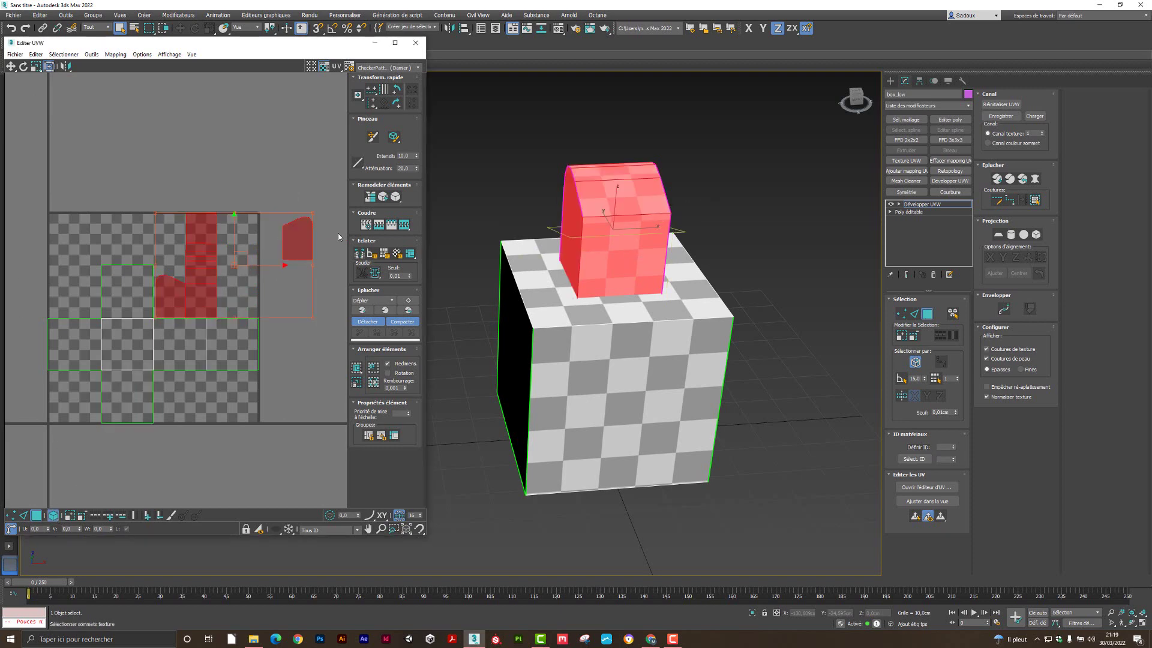
{"action": "left_click", "coordinate": [396, 104]}
{"action": "left_click", "coordinate": [396, 104]}
{"action": "left_click", "coordinate": [397, 104]}
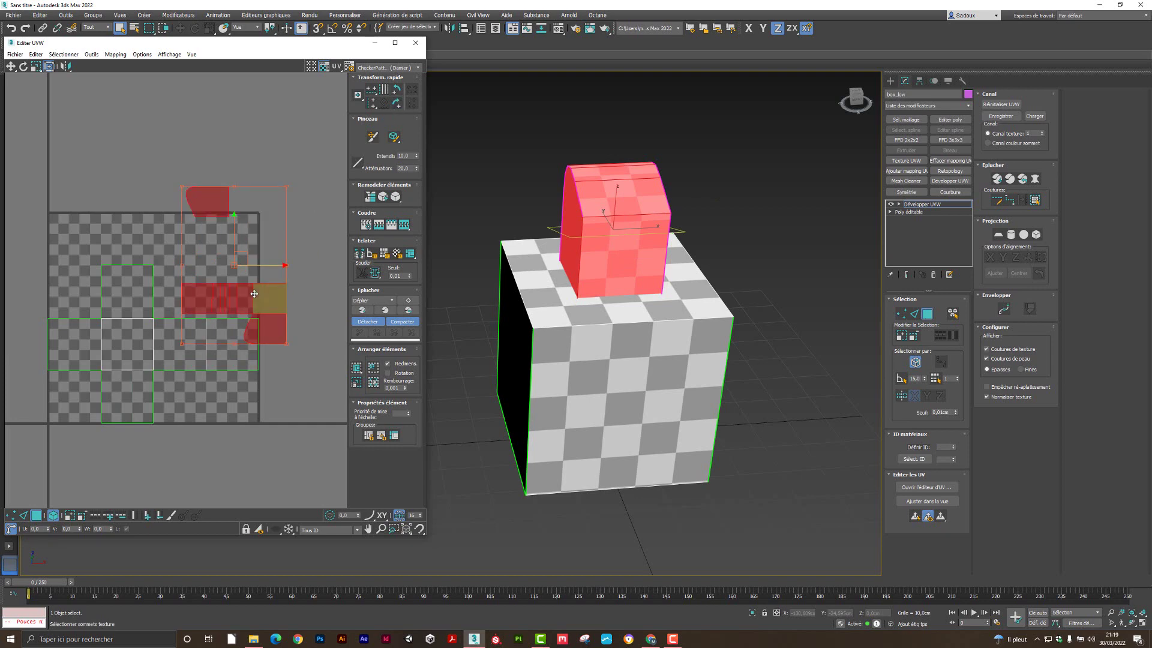
- Move and uniformly enlarge the rotated pieces so the strip lies above the cross and reaches the tile's top-right corner
{"action": "left_click_drag", "start_coordinate": [269, 303], "coordinate": [217, 303]}
{"action": "left_click_drag", "start_coordinate": [194, 255], "coordinate": [162, 199]}
{"action": "left_click_drag", "start_coordinate": [186, 287], "coordinate": [231, 311]}
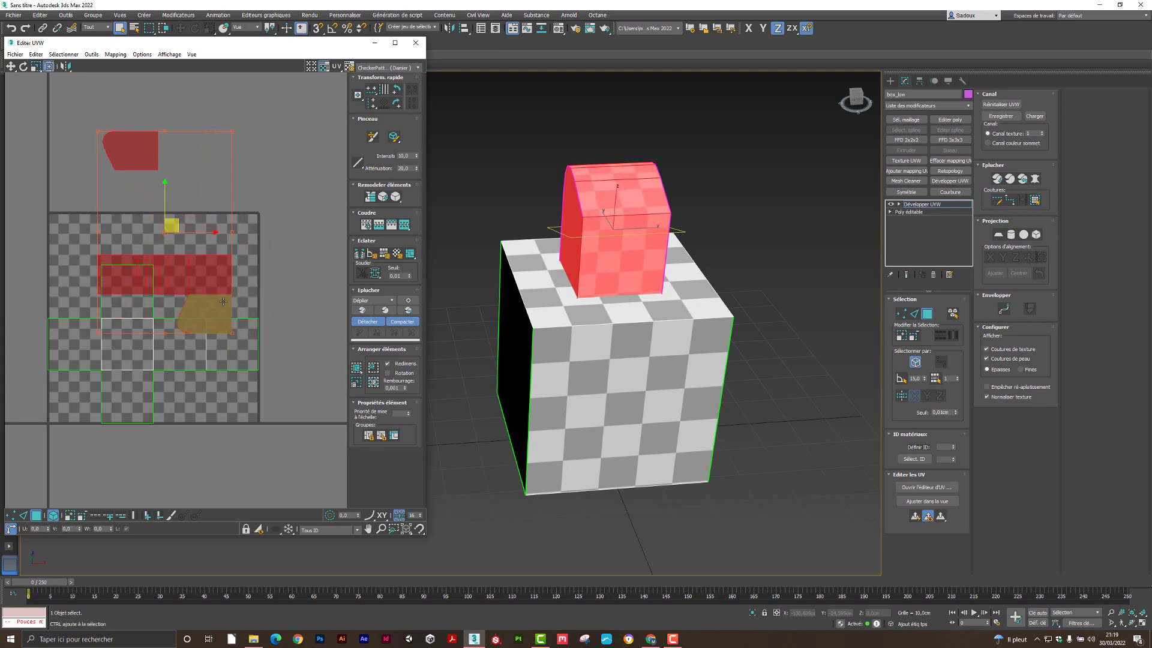
{"action": "left_click_drag", "start_coordinate": [172, 225], "coordinate": [175, 190]}
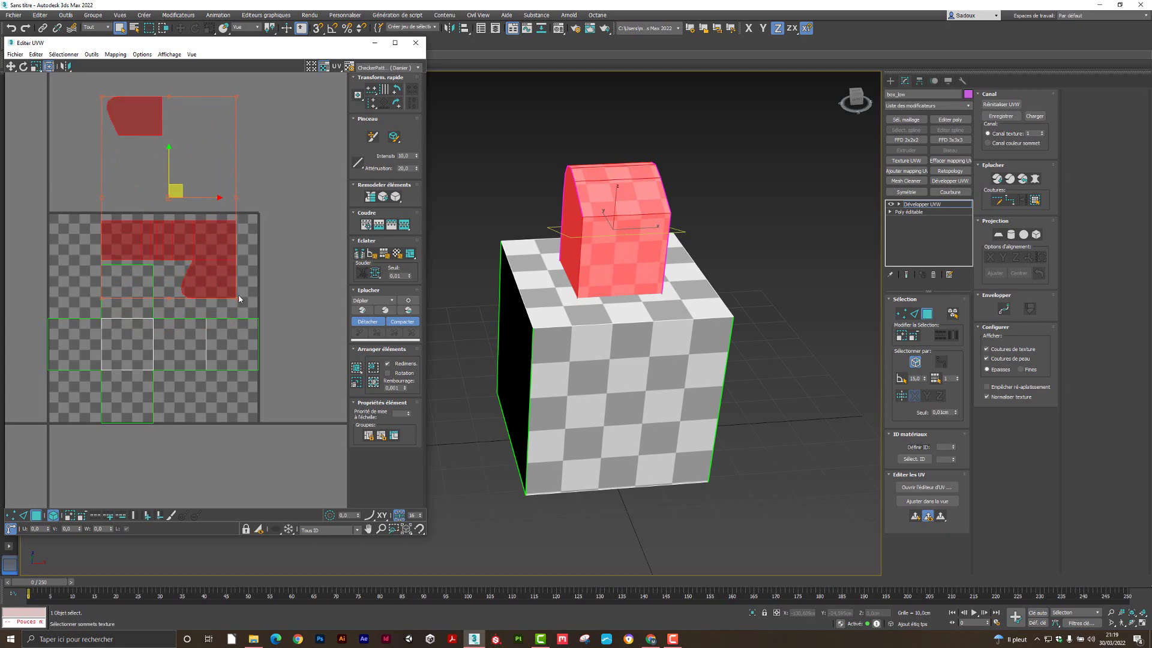
{"action": "left_click_drag", "start_coordinate": [238, 295], "coordinate": [237, 292]}
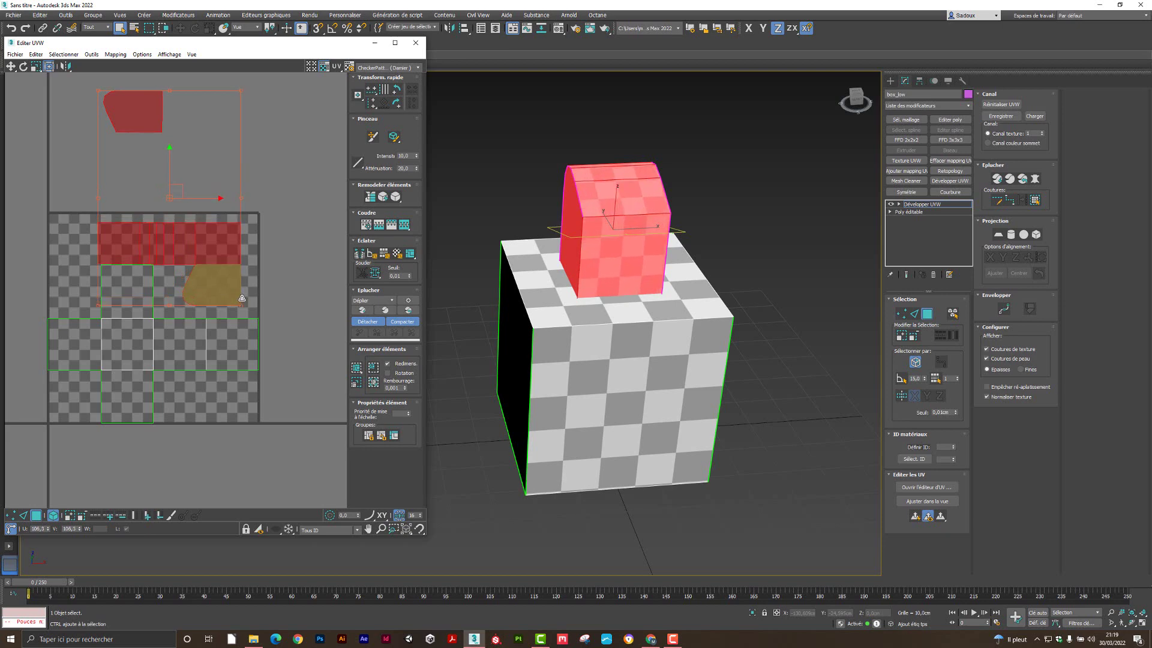
{"action": "left_click_drag", "start_coordinate": [233, 290], "coordinate": [241, 305]}
{"action": "left_click_drag", "start_coordinate": [241, 91], "coordinate": [255, 83]}
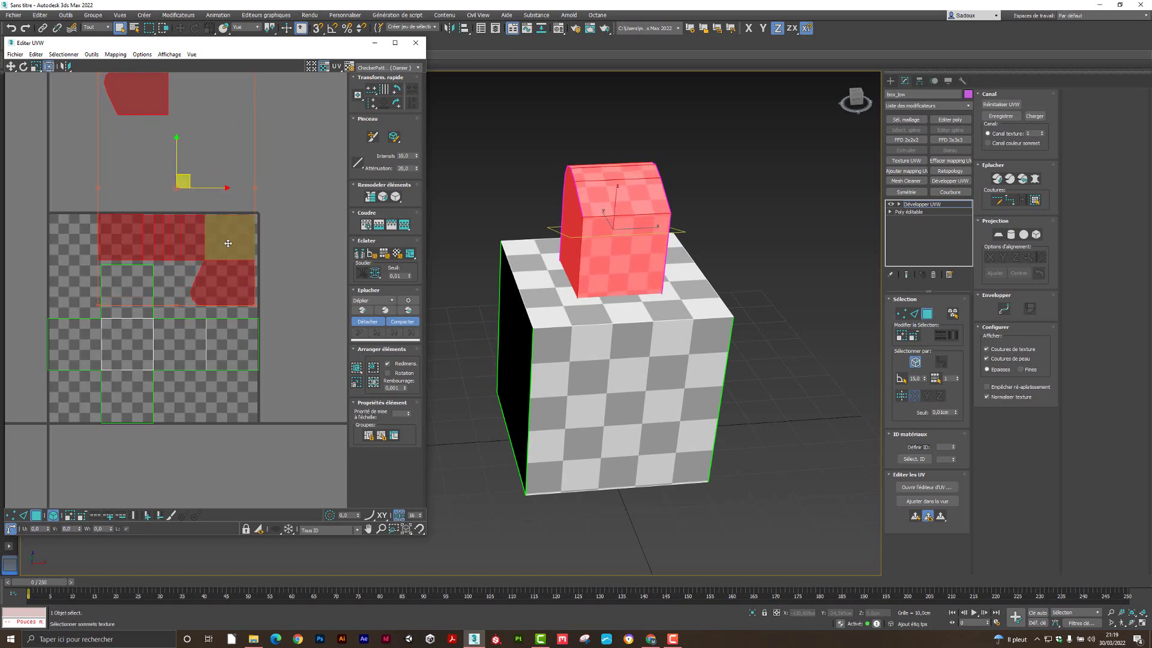
- Fit the last loose side shell of the small block into the lower-right corner of the UV tile
{"action": "left_click_drag", "start_coordinate": [227, 243], "coordinate": [229, 244]}
{"action": "left_click", "coordinate": [289, 259]}
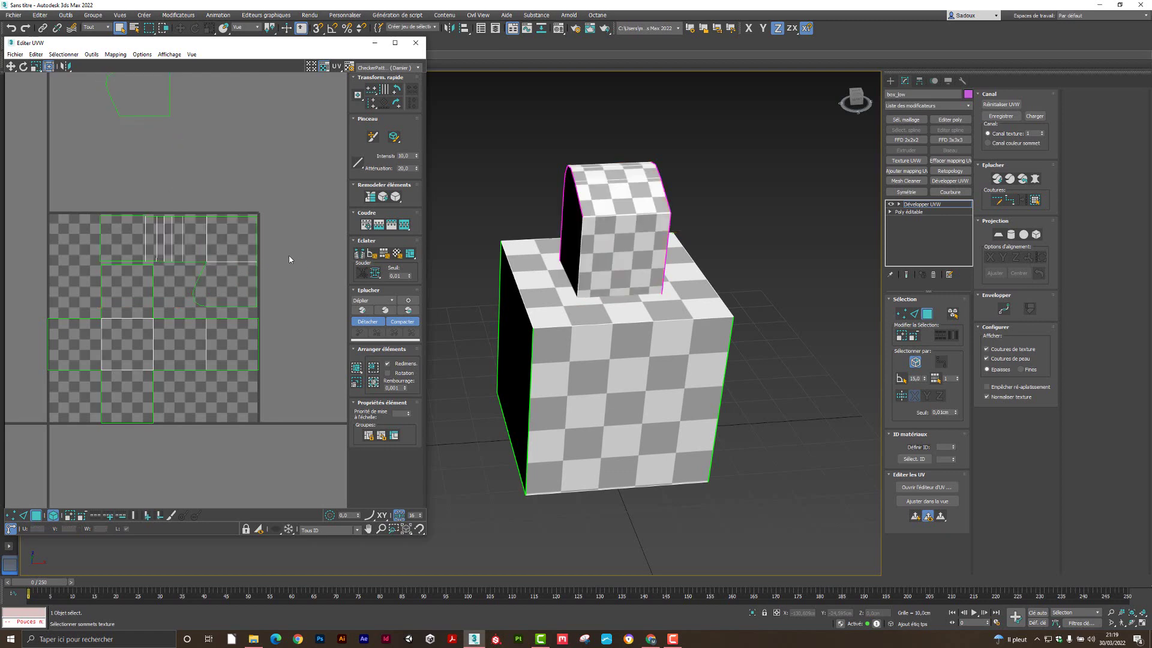
{"action": "left_click_drag", "start_coordinate": [141, 90], "coordinate": [227, 394]}
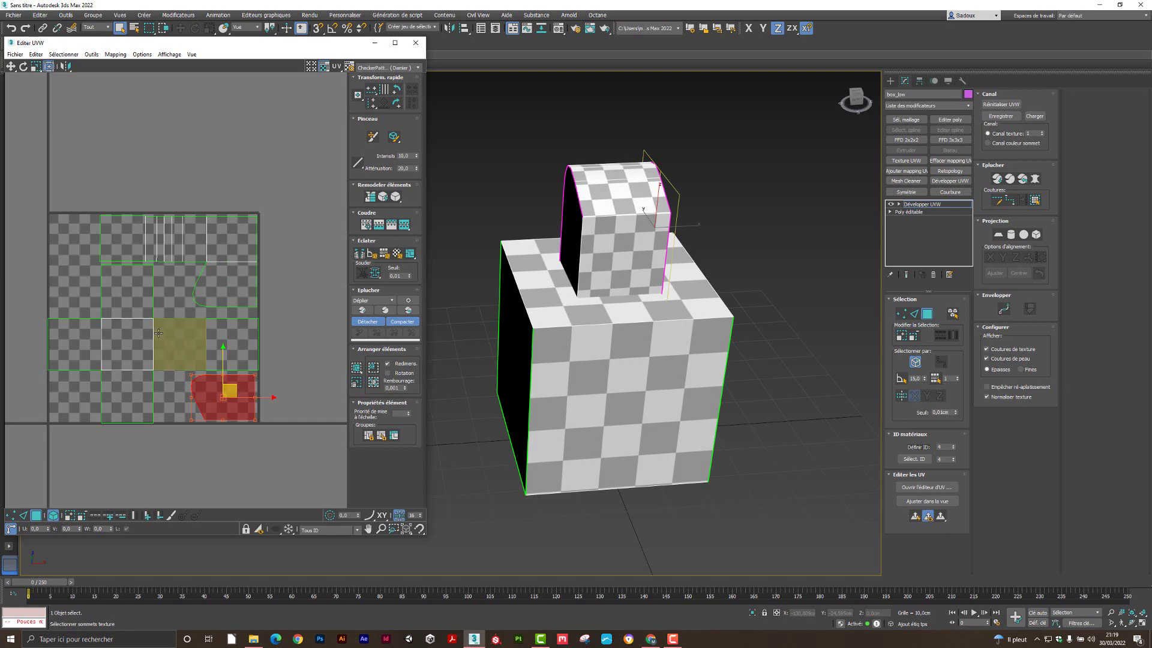
- Close the UV editor and convert the unwrapped object to an editable poly, collapsing the Unwrap UVW modifier
{"action": "left_click", "coordinate": [415, 43]}
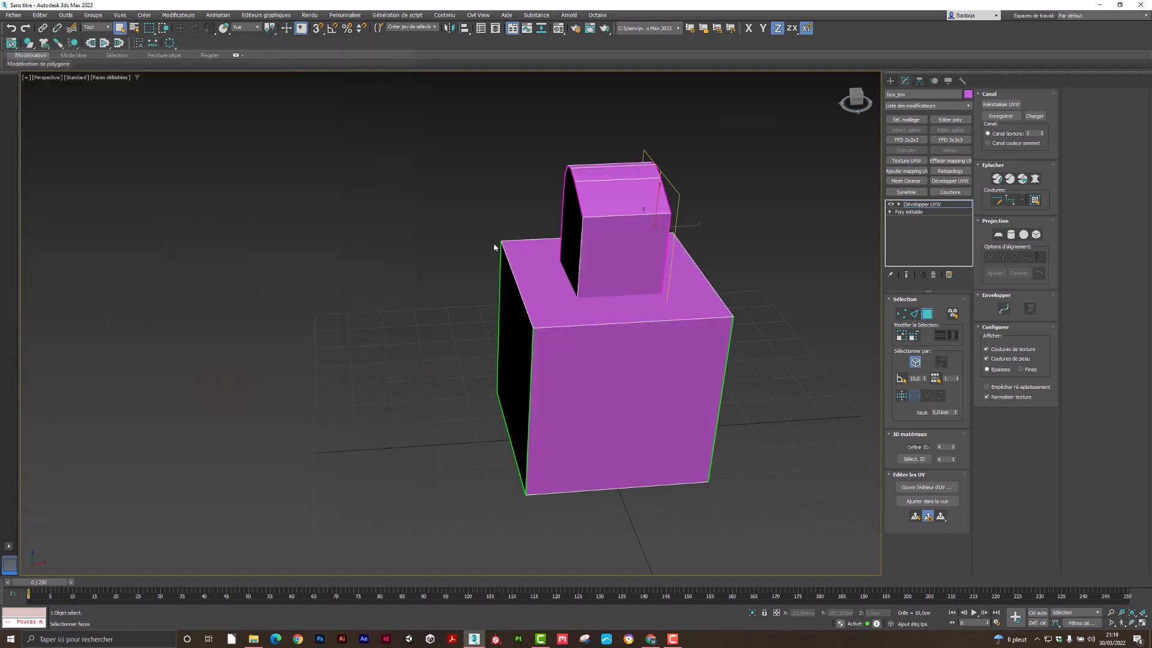
{"action": "right_click", "coordinate": [613, 306]}
{"action": "mouse_move", "coordinate": [660, 405]}
{"action": "left_click", "coordinate": [747, 412]}
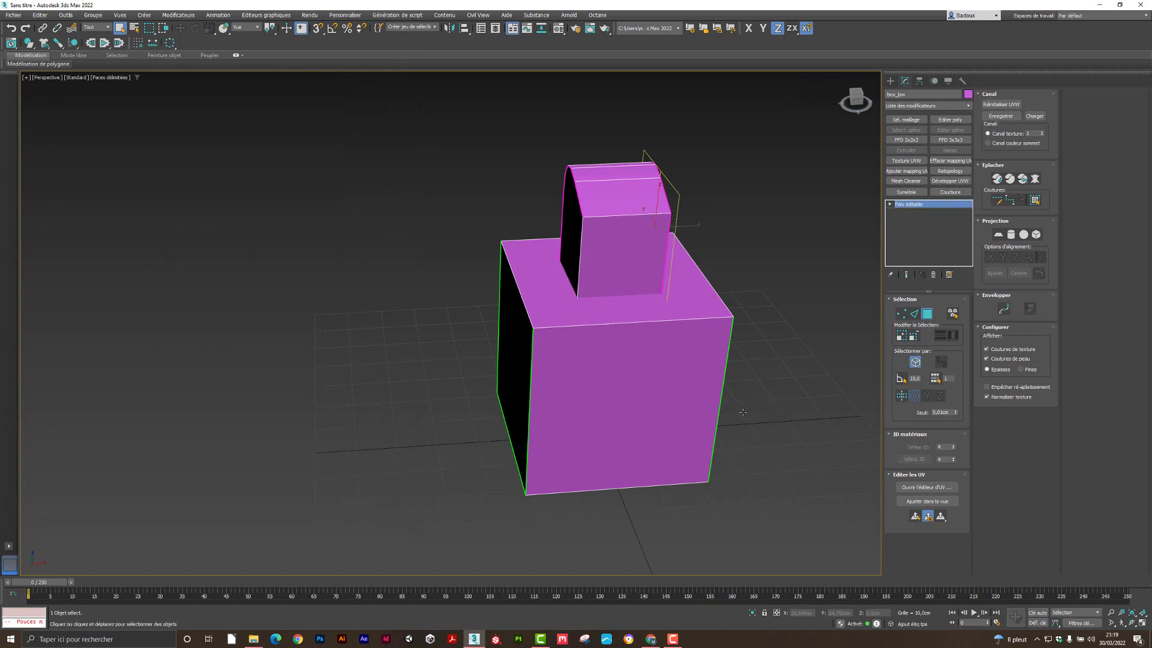
- Save the scene as tuto01 in the scenes folder
{"action": "middle_click_drag", "start_coordinate": [601, 388], "coordinate": [434, 378]}
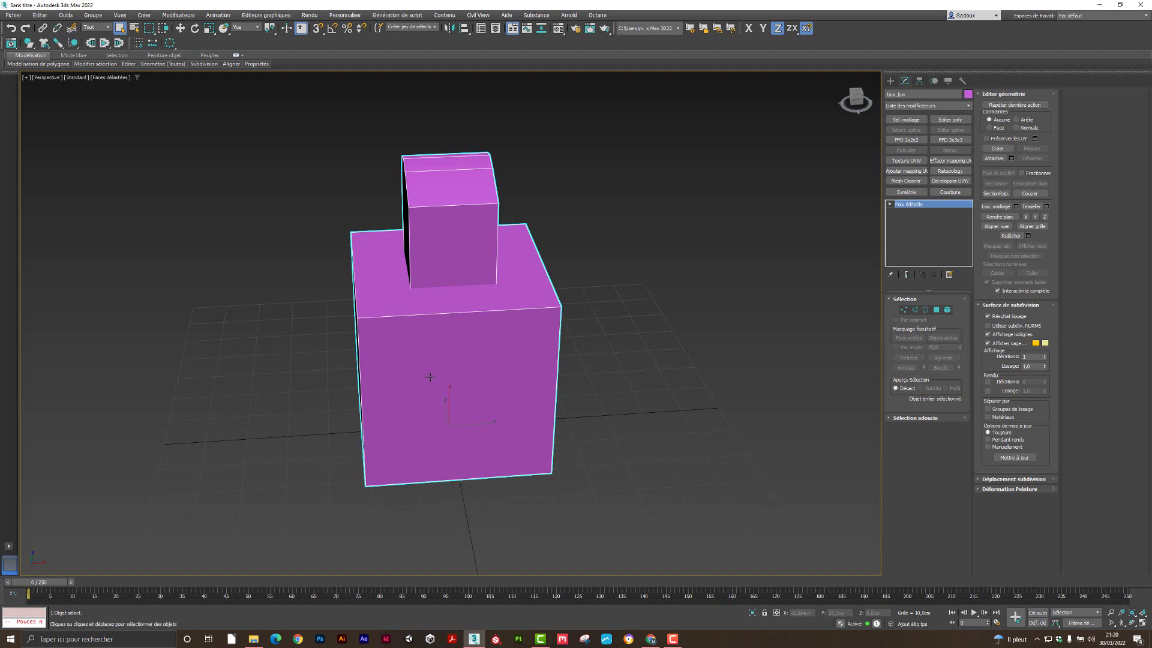
{"action": "middle_click_drag", "start_coordinate": [430, 377], "coordinate": [518, 344], "text": "alt"}
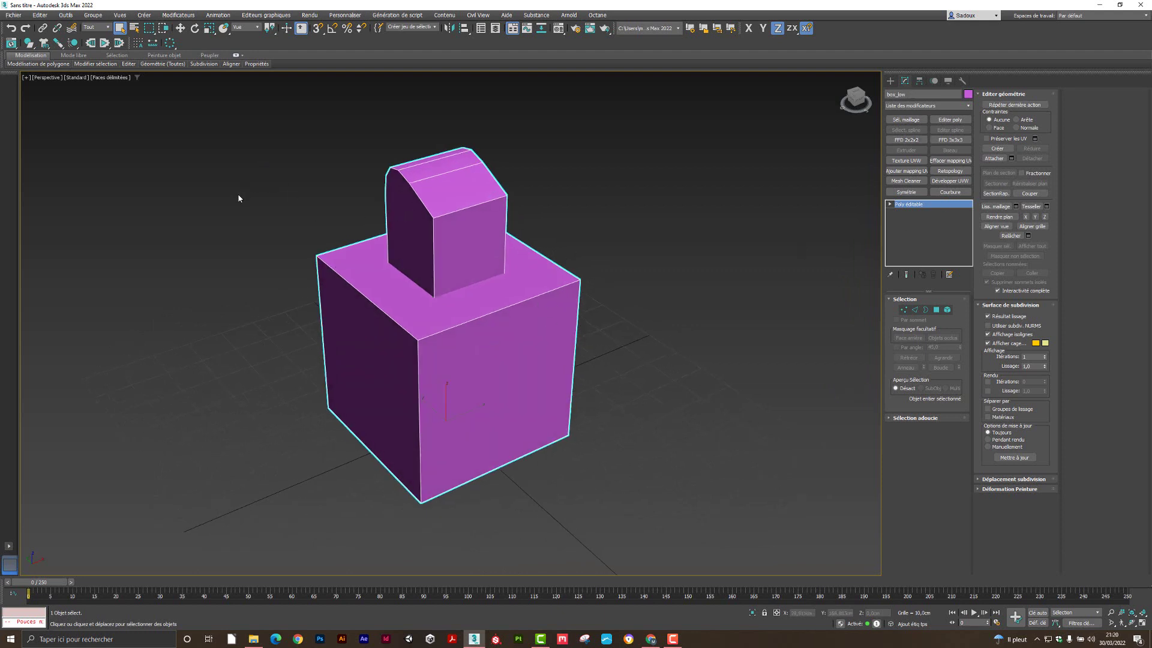
{"action": "key", "text": "ctrl+s"}
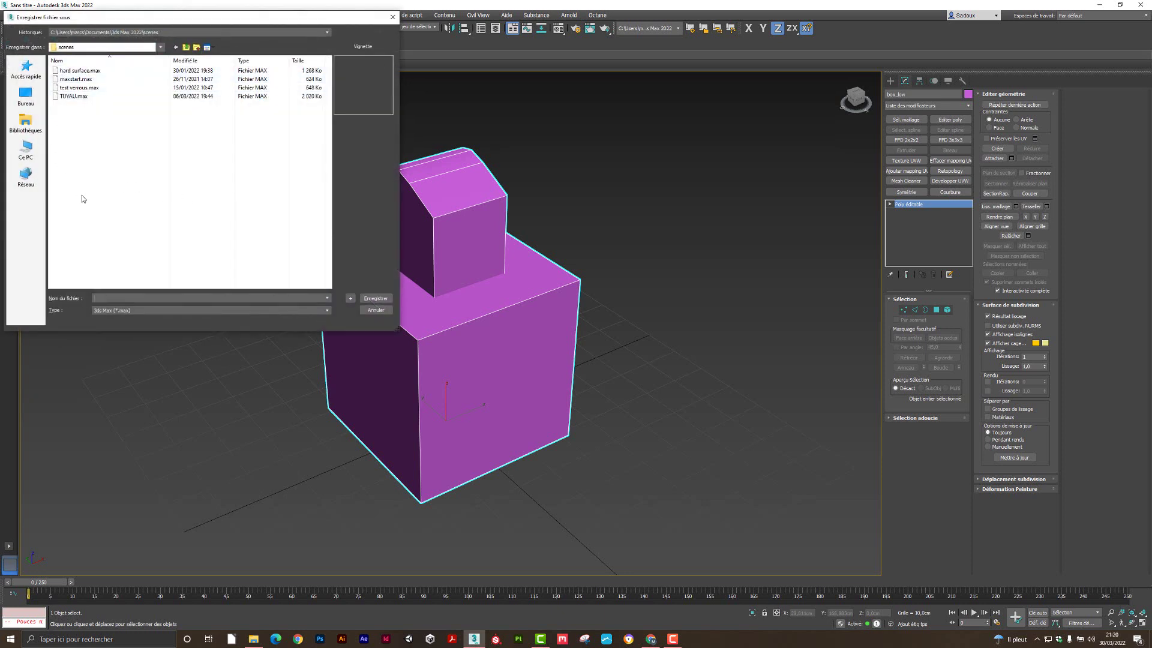
{"action": "type", "text": "tuto01"}
{"action": "key", "text": "Return"}
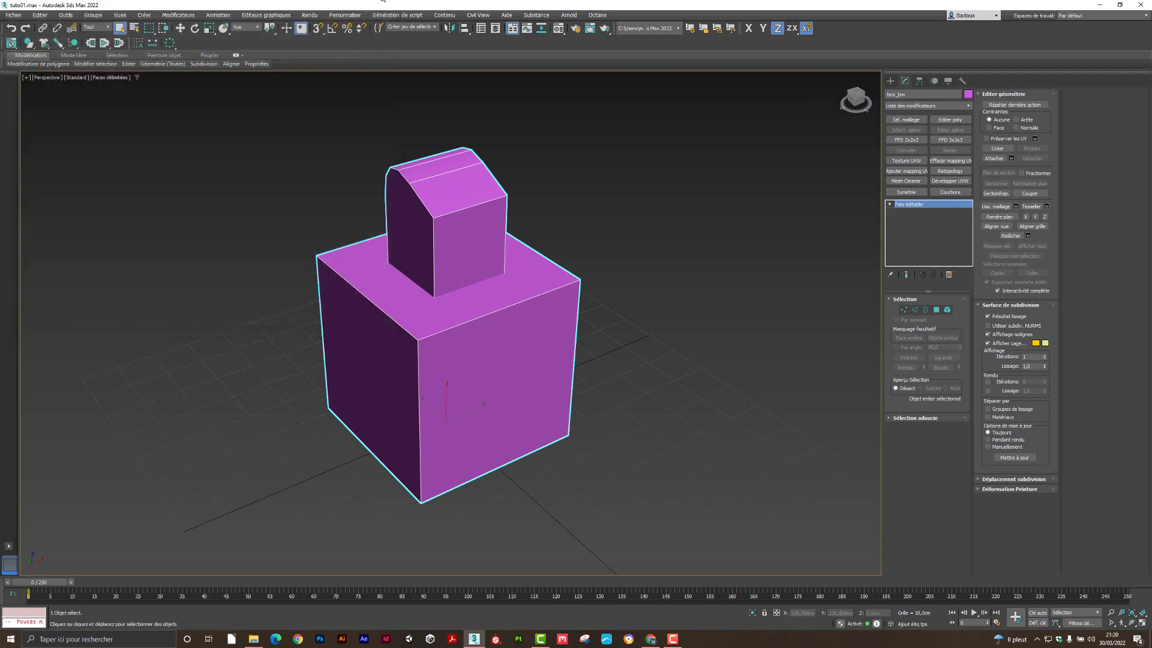
- Export the selected object to the Desktop as an FBX file named box_lox
{"action": "left_click", "coordinate": [13, 15]}
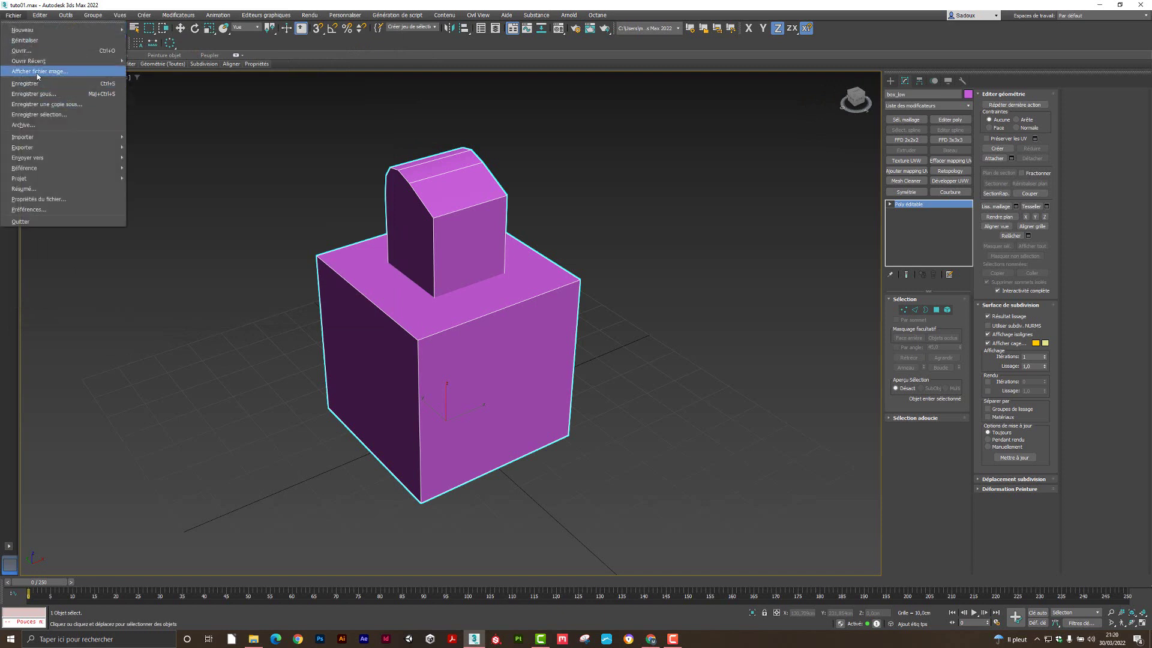
{"action": "mouse_move", "coordinate": [27, 147]}
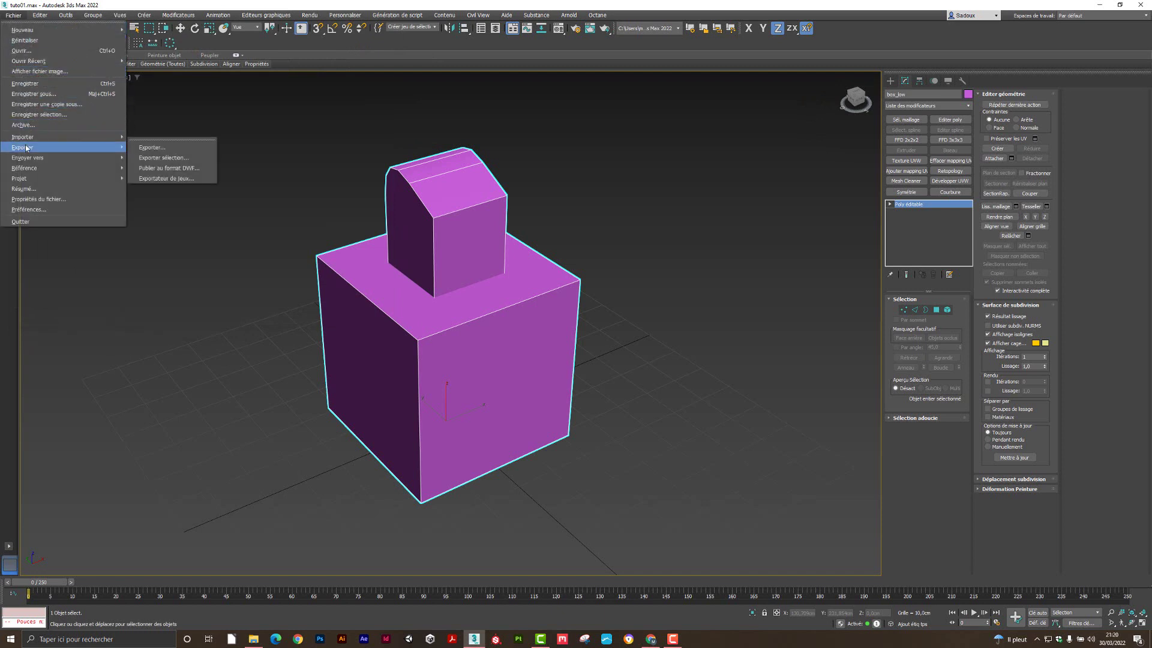
{"action": "left_click", "coordinate": [169, 157]}
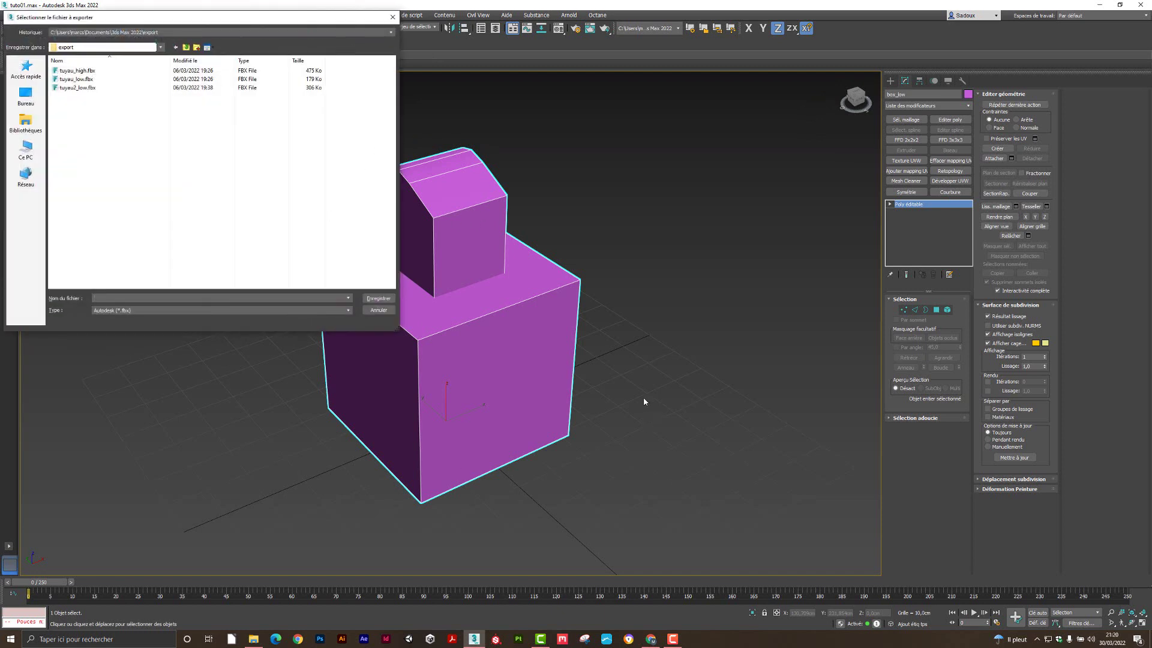
{"action": "left_click", "coordinate": [26, 96]}
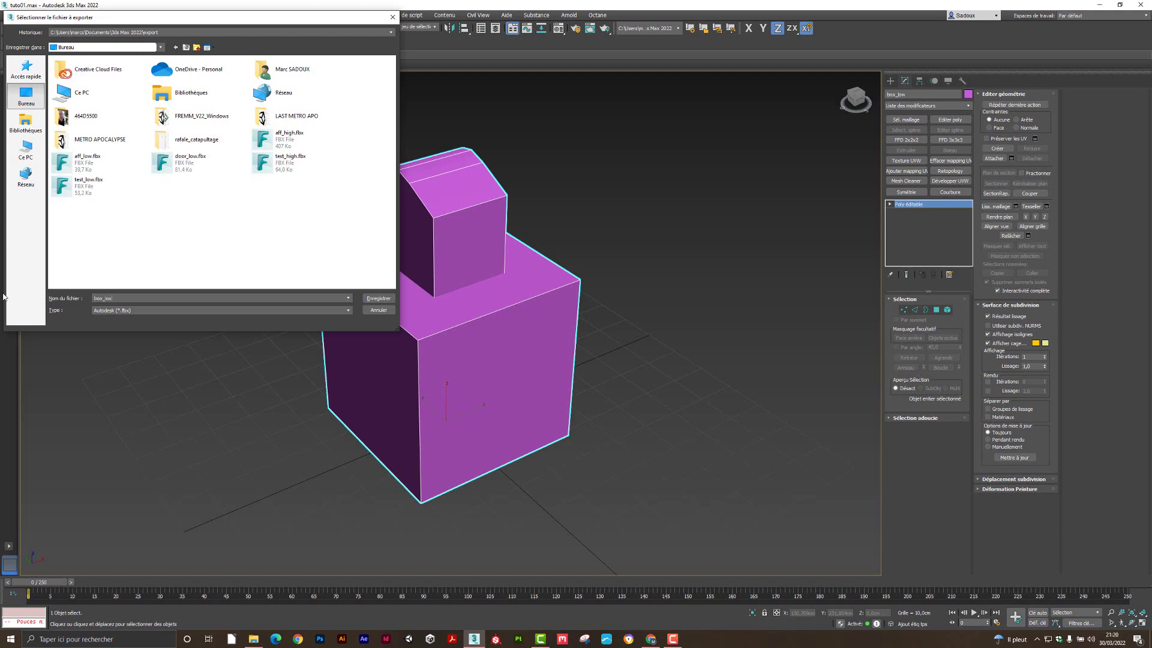
{"action": "type", "text": "l"}
{"action": "key", "text": "Return"}
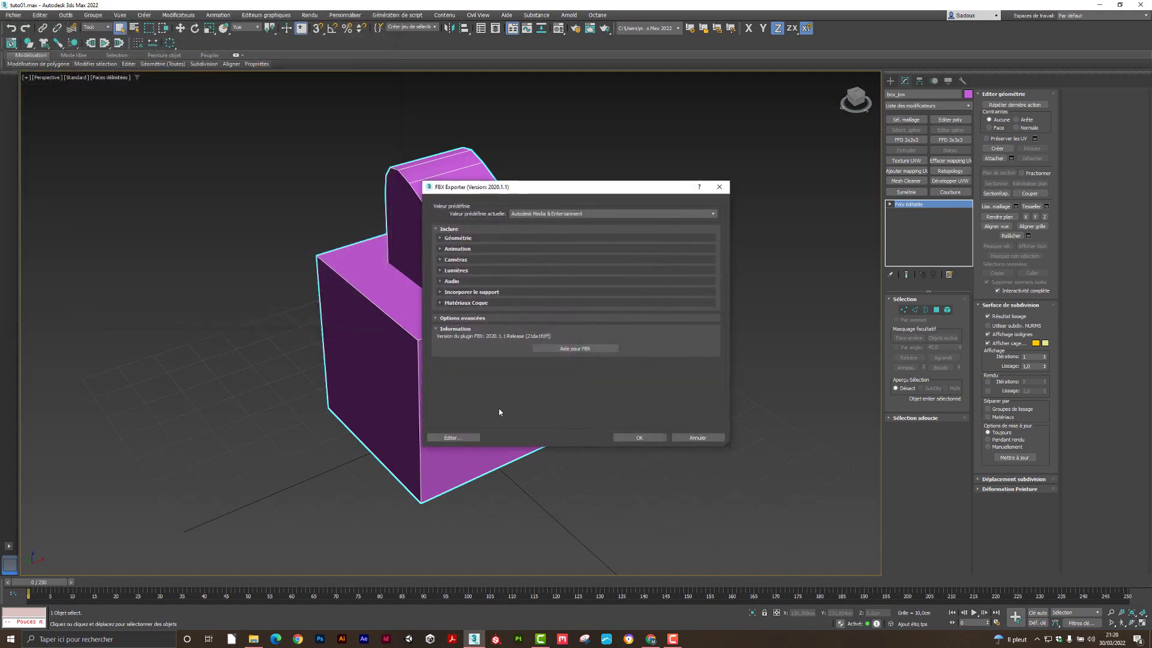
- Turn off the automatic scale factor, with scene units converted to centimetres, and complete the FBX export
{"action": "left_click", "coordinate": [440, 318]}
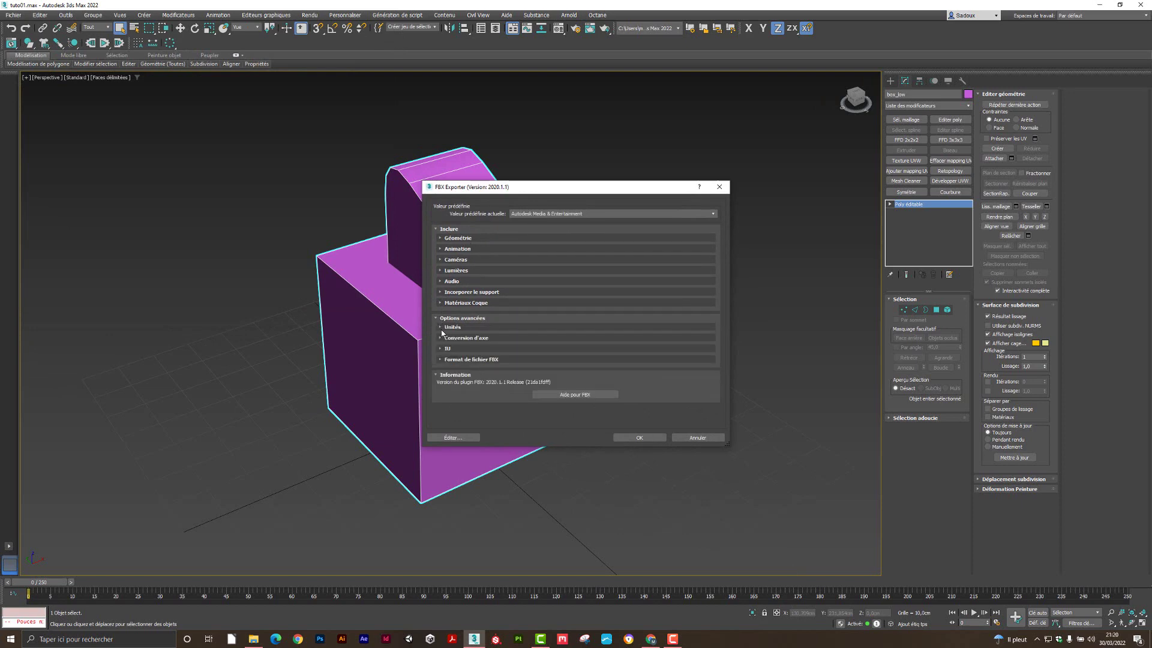
{"action": "left_click", "coordinate": [444, 327]}
{"action": "left_click", "coordinate": [446, 347]}
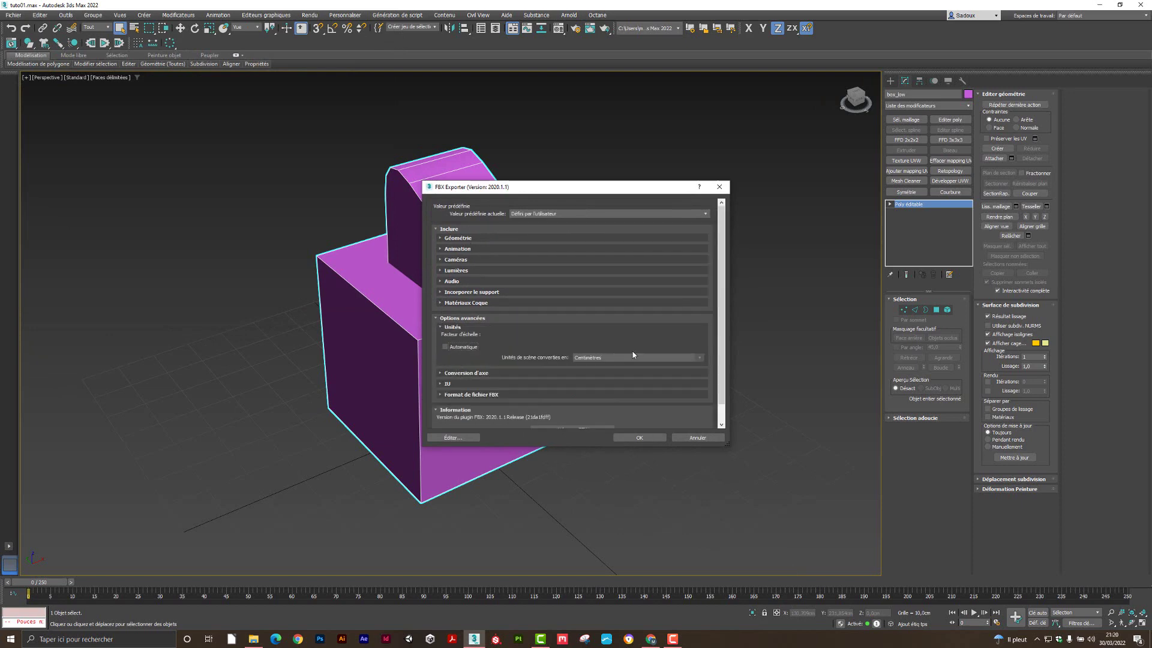
{"action": "left_click", "coordinate": [639, 438]}
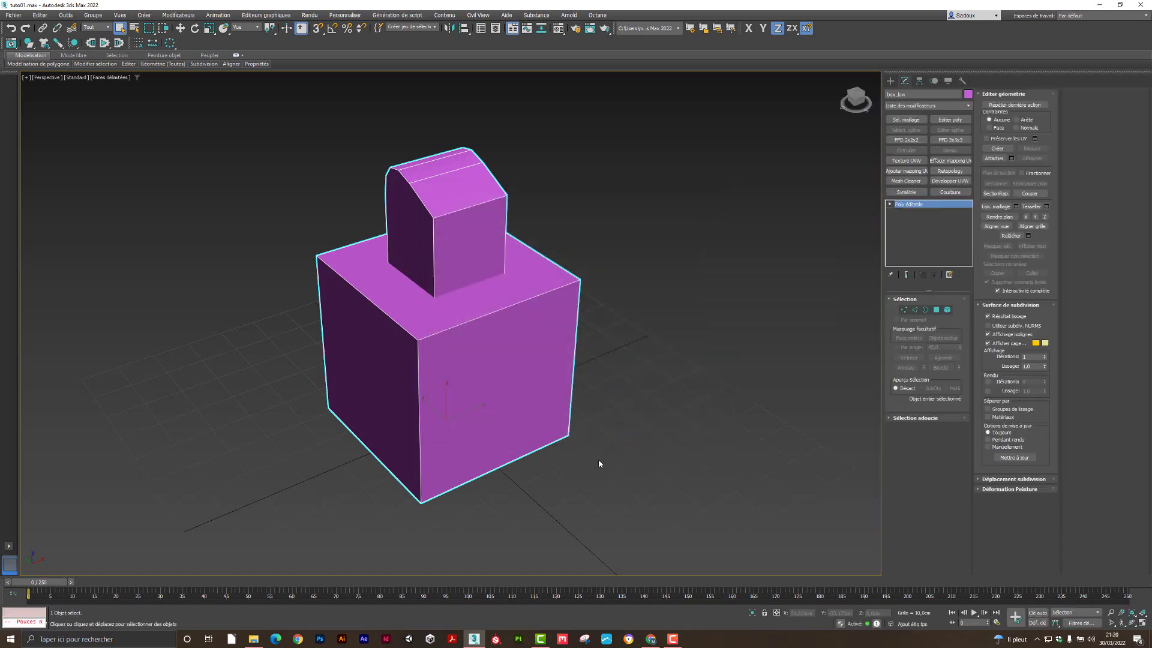
- Switch to Substance 3D Painter and start a new project, declining the offered version update
{"action": "left_click", "coordinate": [519, 639]}
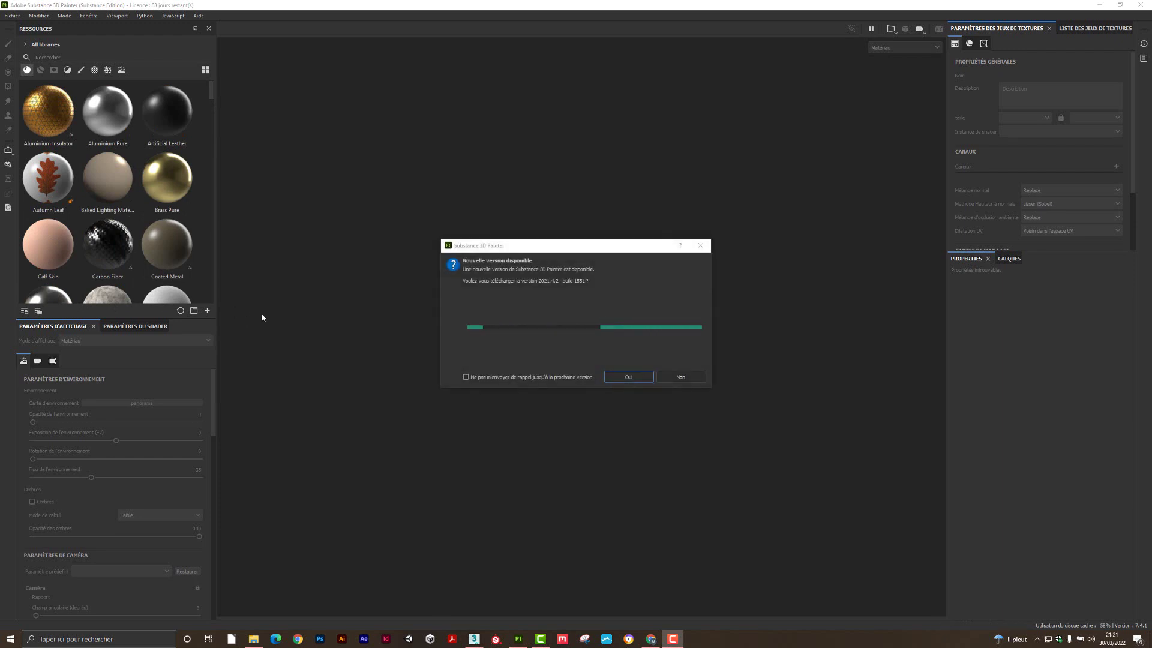
{"action": "left_click", "coordinate": [682, 378]}
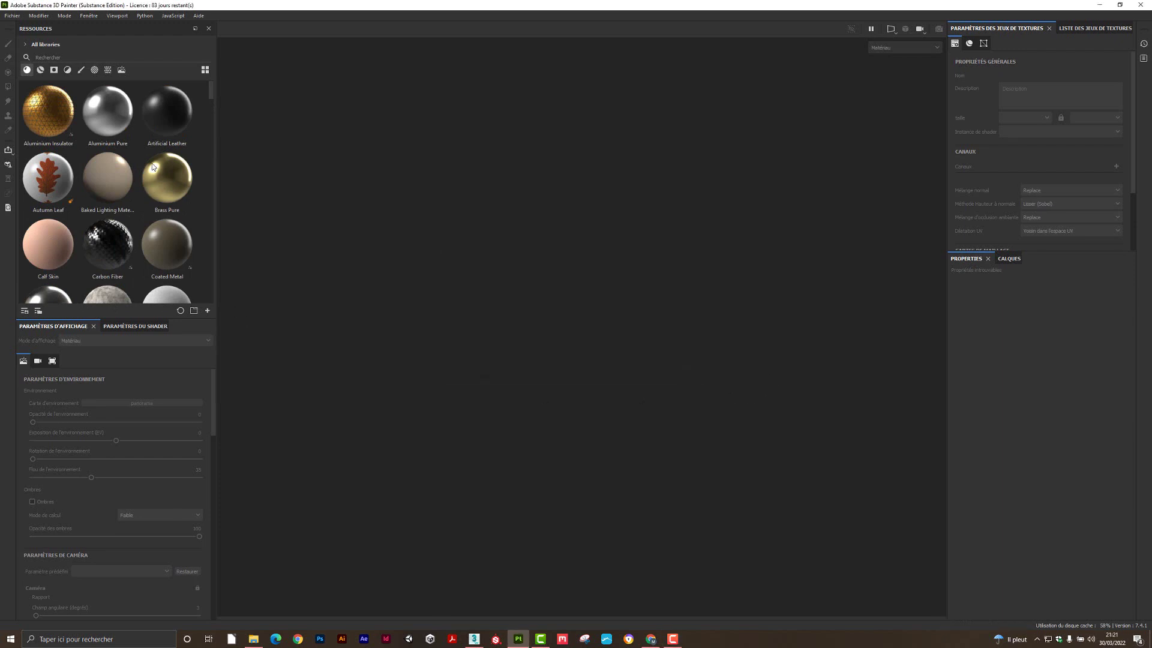
{"action": "left_click", "coordinate": [12, 16]}
{"action": "left_click", "coordinate": [21, 27]}
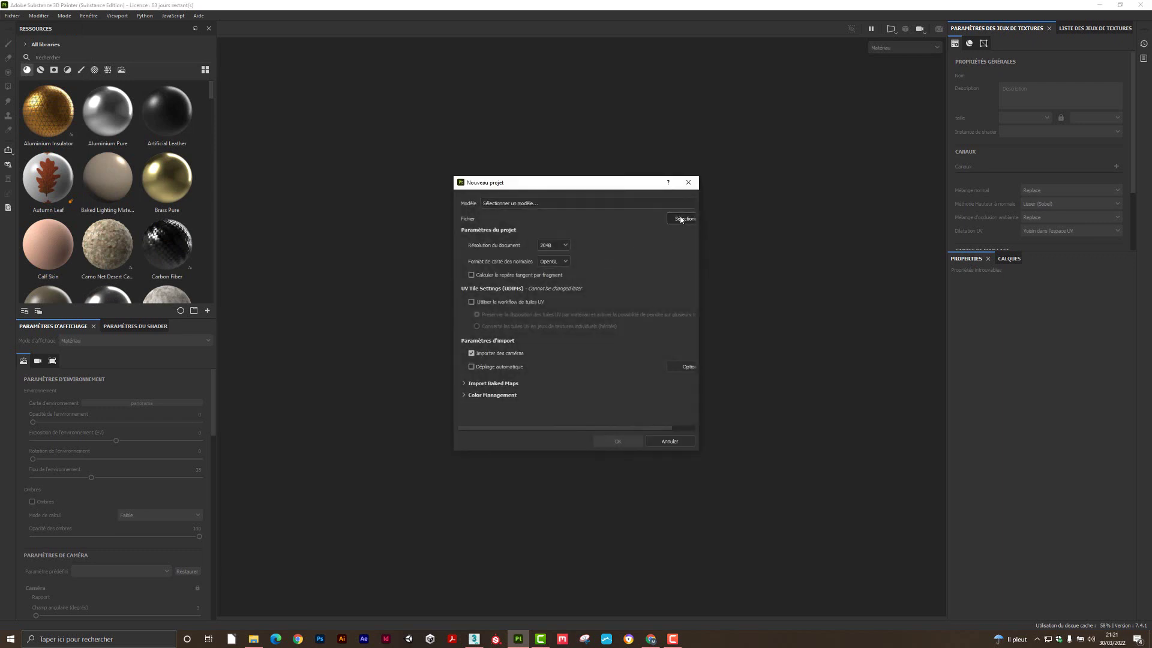
- Rename the exported mesh file on the Desktop to box_low.fbx and create the project from it
{"action": "left_click", "coordinate": [681, 219]}
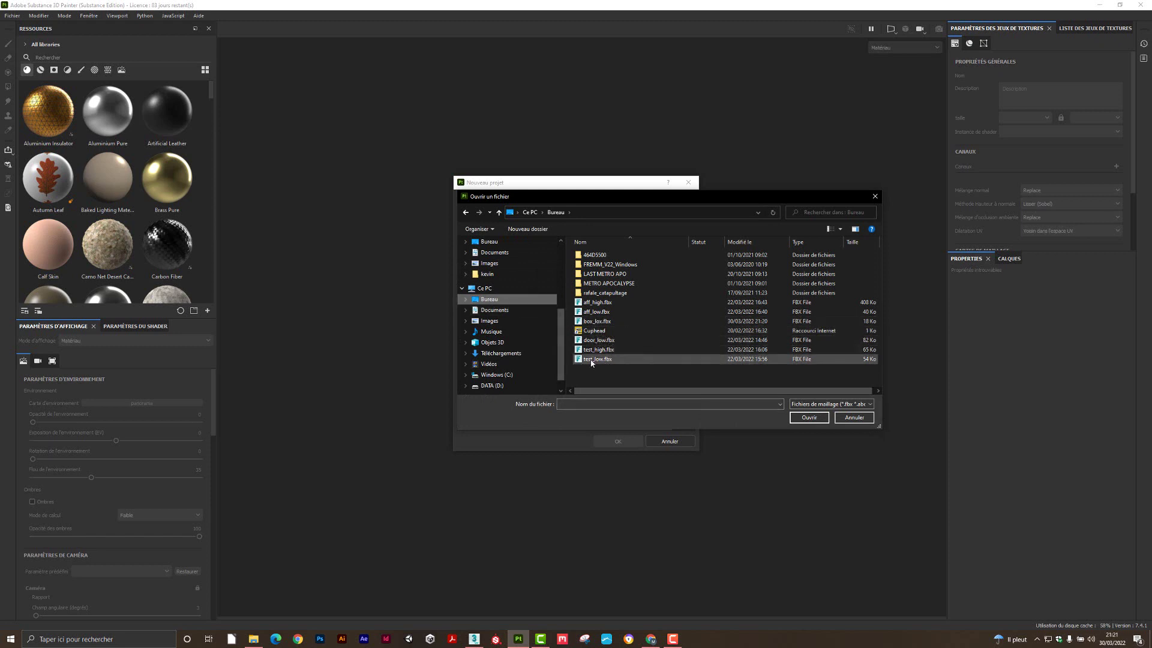
{"action": "left_click", "coordinate": [595, 322]}
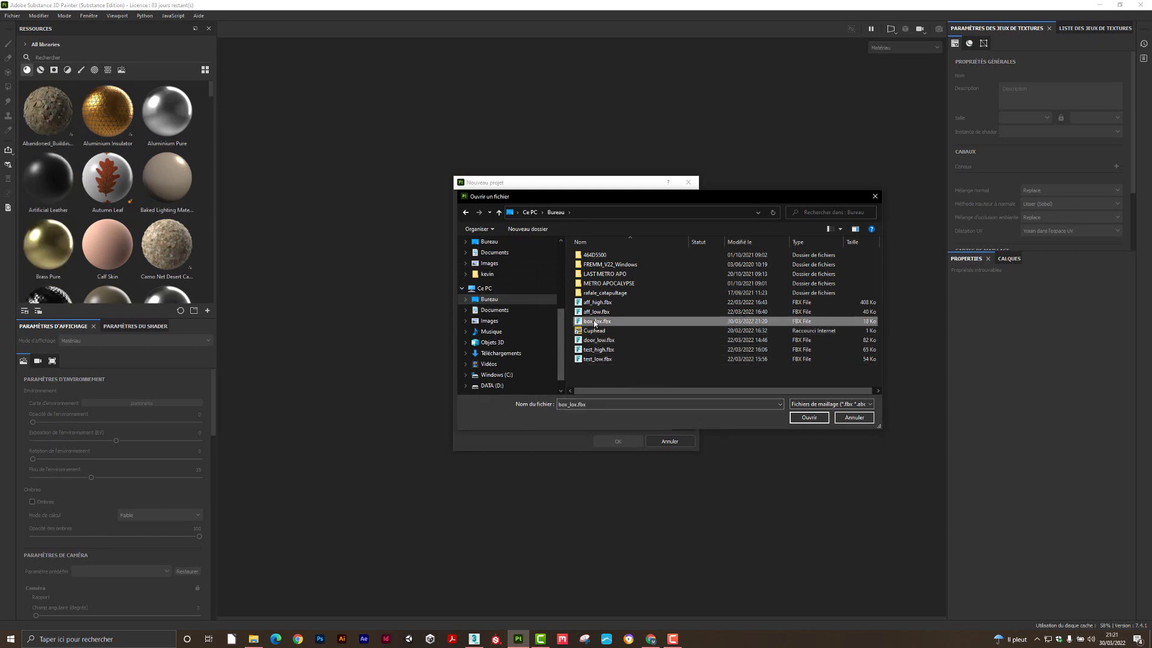
{"action": "left_click", "coordinate": [600, 322]}
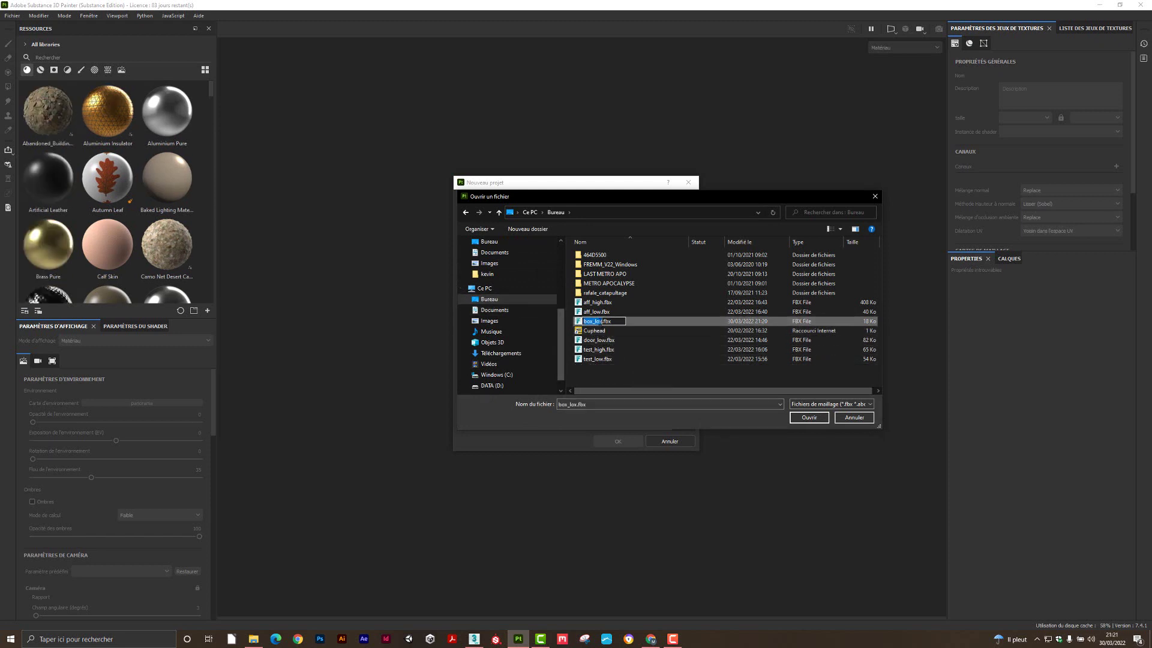
{"action": "left_click", "coordinate": [602, 322]}
{"action": "key", "text": "BackSpace"}
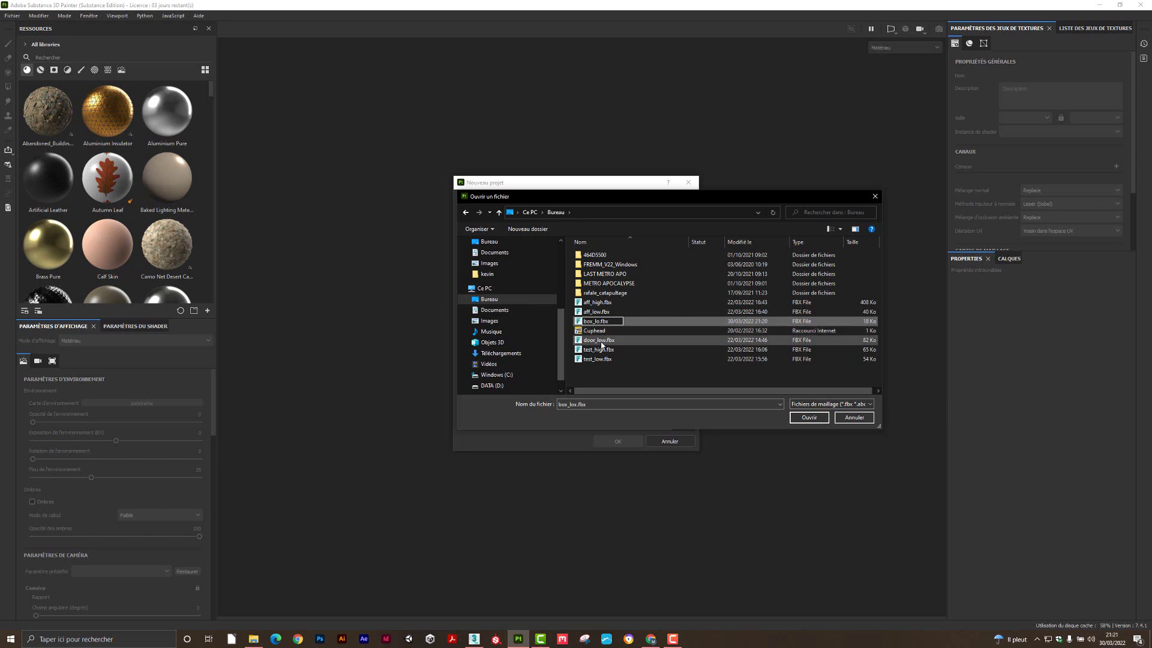
{"action": "type", "text": "w"}
{"action": "key", "text": "Return"}
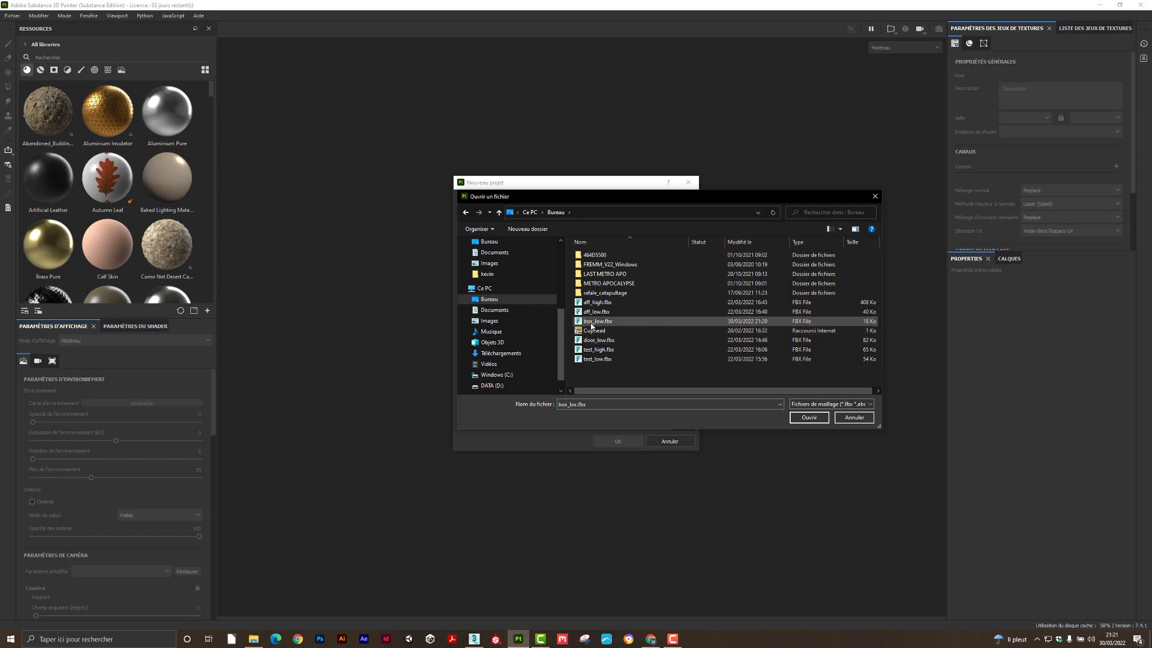
{"action": "double_click", "coordinate": [594, 321]}
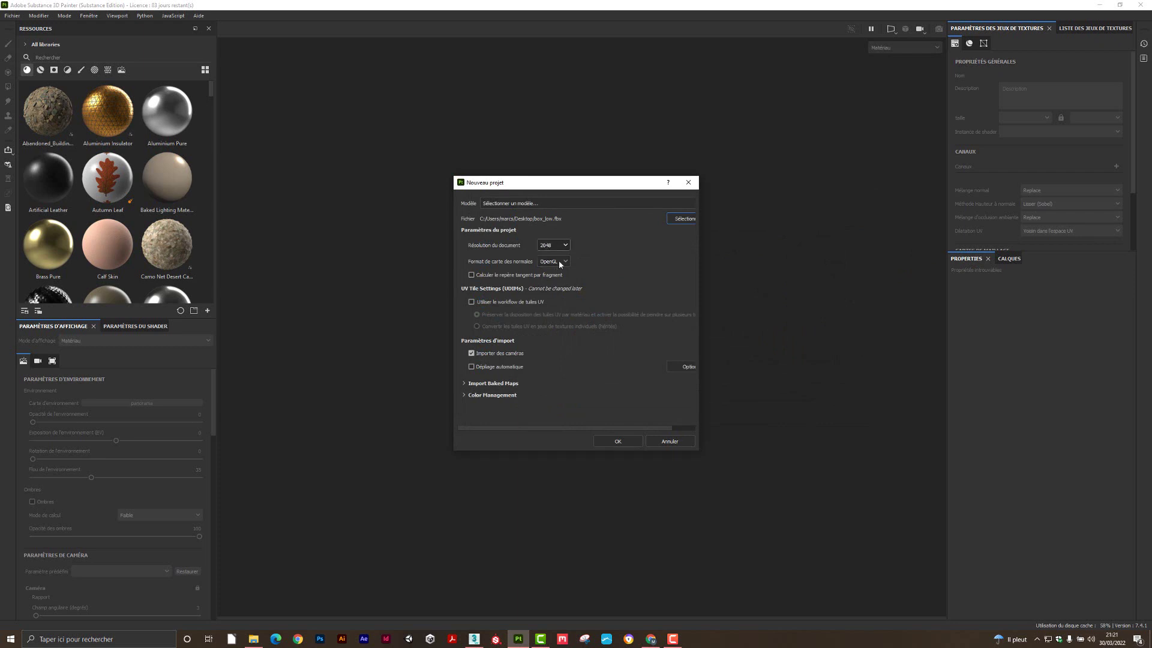
{"action": "left_click", "coordinate": [620, 442]}
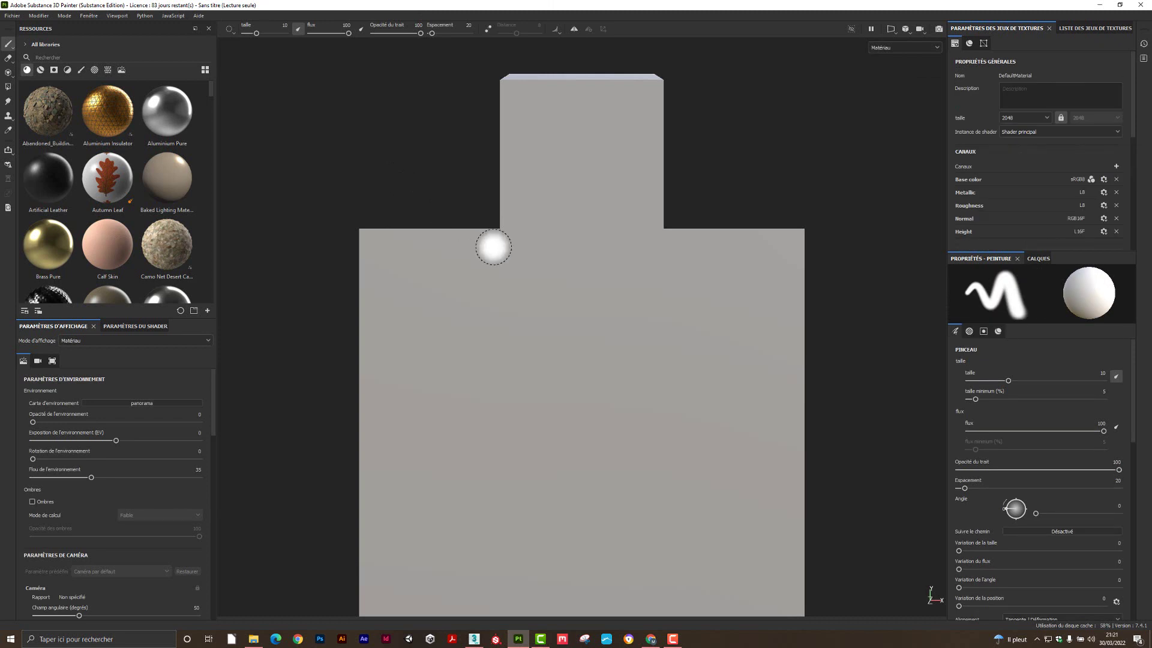
- Examine the imported mesh's shading and hard edges from several angles and distances
{"action": "scroll", "coordinate": [556, 301], "scroll_direction": "down", "scroll_amount": 6}
{"action": "left_click_drag", "start_coordinate": [543, 297], "coordinate": [728, 390], "text": "alt"}
{"action": "middle_click_drag", "start_coordinate": [513, 291], "coordinate": [595, 350], "text": "alt"}
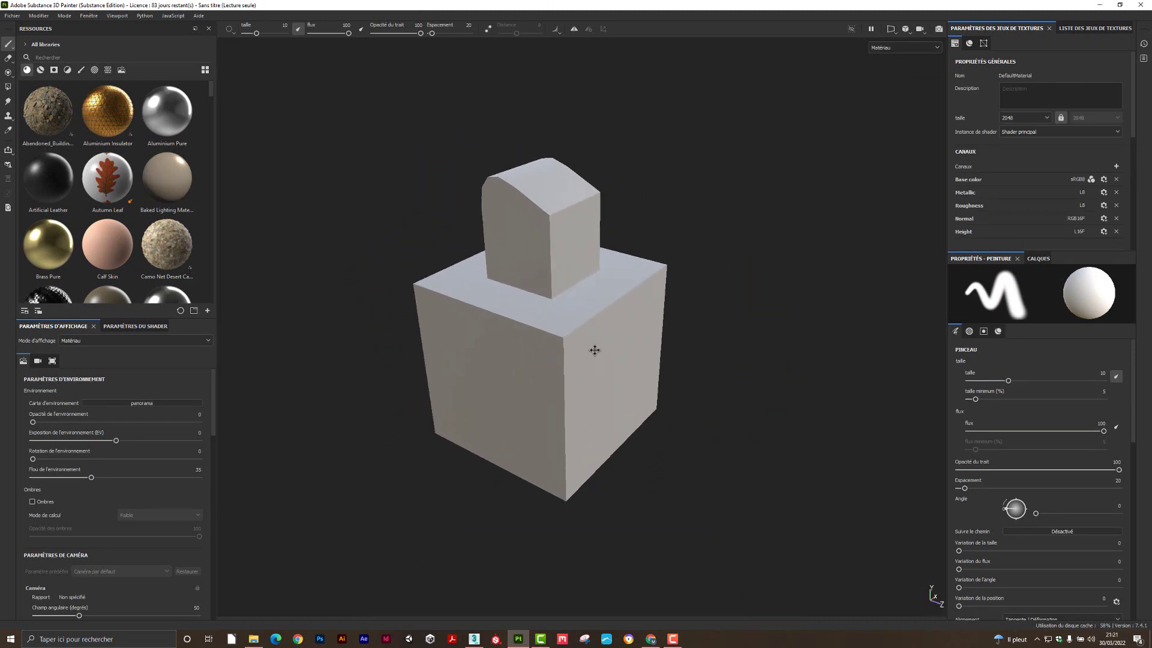
{"action": "scroll", "coordinate": [585, 324], "scroll_direction": "up", "scroll_amount": 2}
{"action": "left_click_drag", "start_coordinate": [584, 329], "coordinate": [575, 305], "text": "alt"}
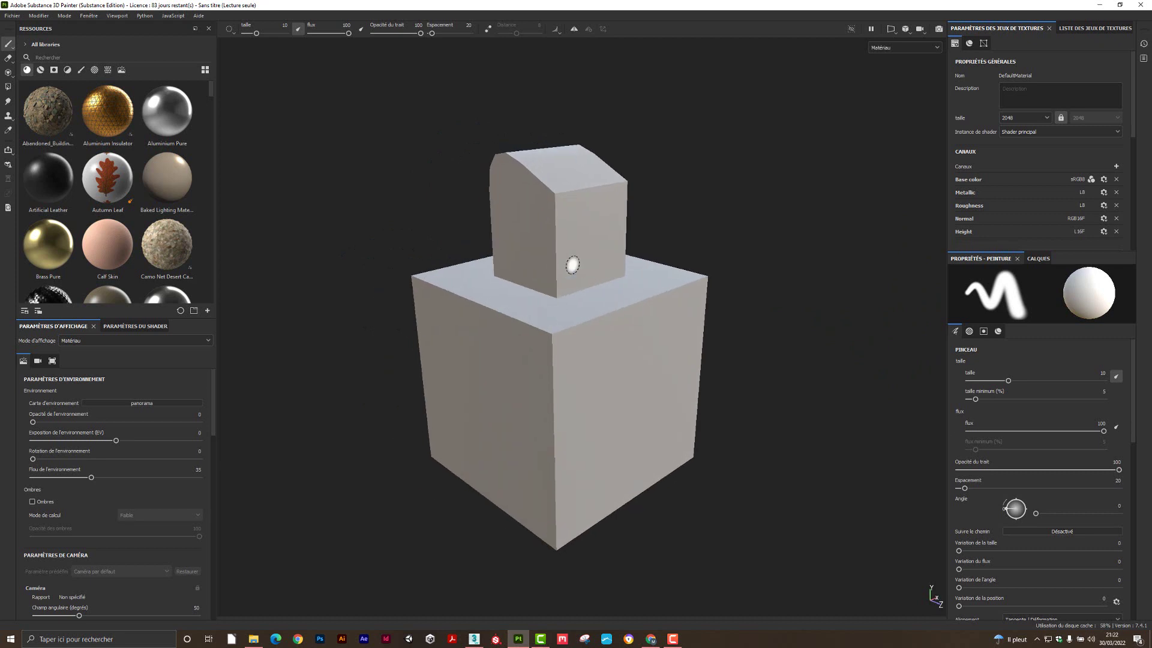
{"action": "scroll", "coordinate": [559, 319], "scroll_direction": "up", "scroll_amount": 2}
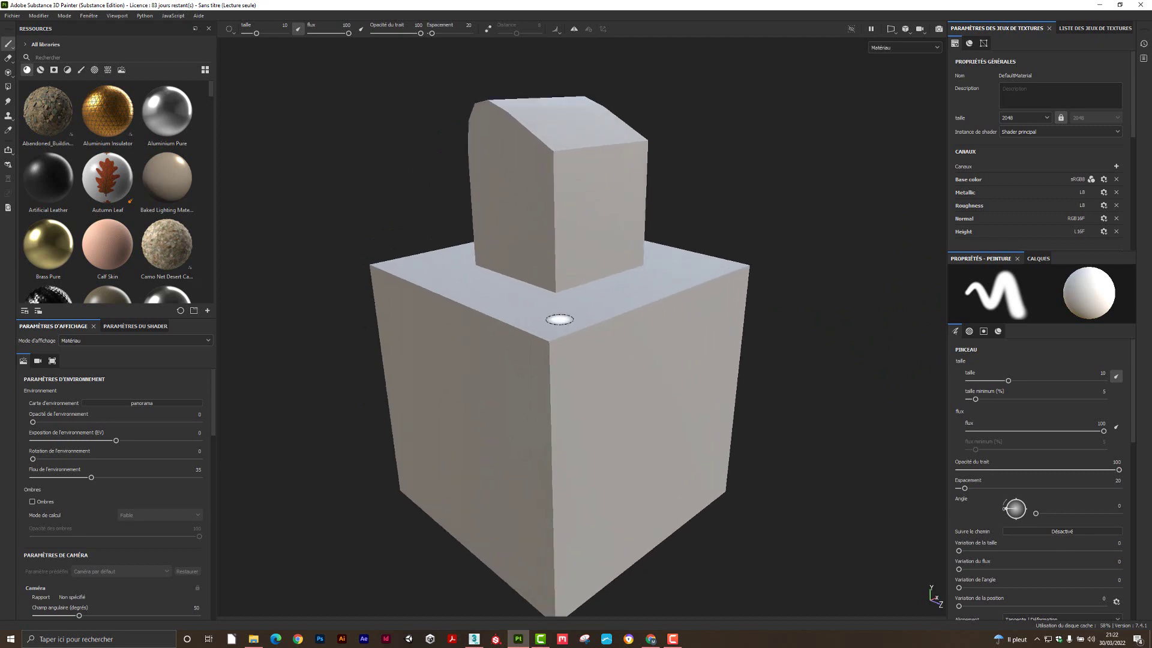
{"action": "scroll", "coordinate": [559, 319], "scroll_direction": "up", "scroll_amount": 2}
{"action": "mouse_move", "coordinate": [553, 337]}
{"action": "left_mouse_down", "text": "alt"}
{"action": "mouse_move", "coordinate": [589, 378]}
{"action": "mouse_move", "coordinate": [561, 353]}
{"action": "left_mouse_up", "text": "alt"}
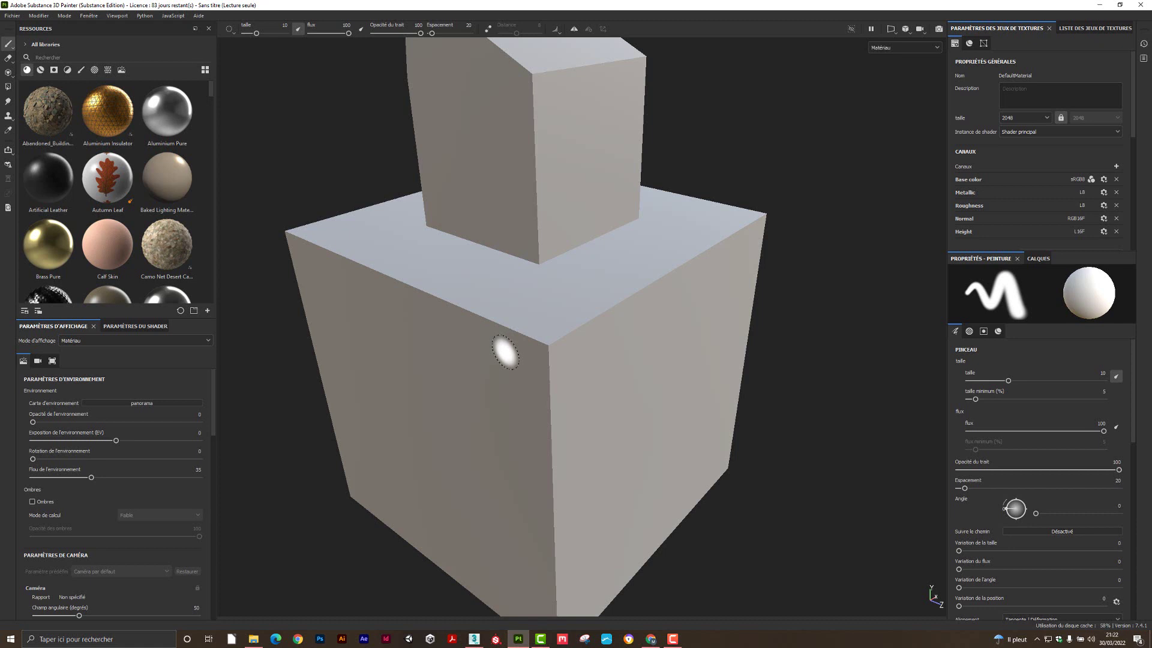
{"action": "scroll", "coordinate": [513, 345], "scroll_direction": "down", "scroll_amount": 3}
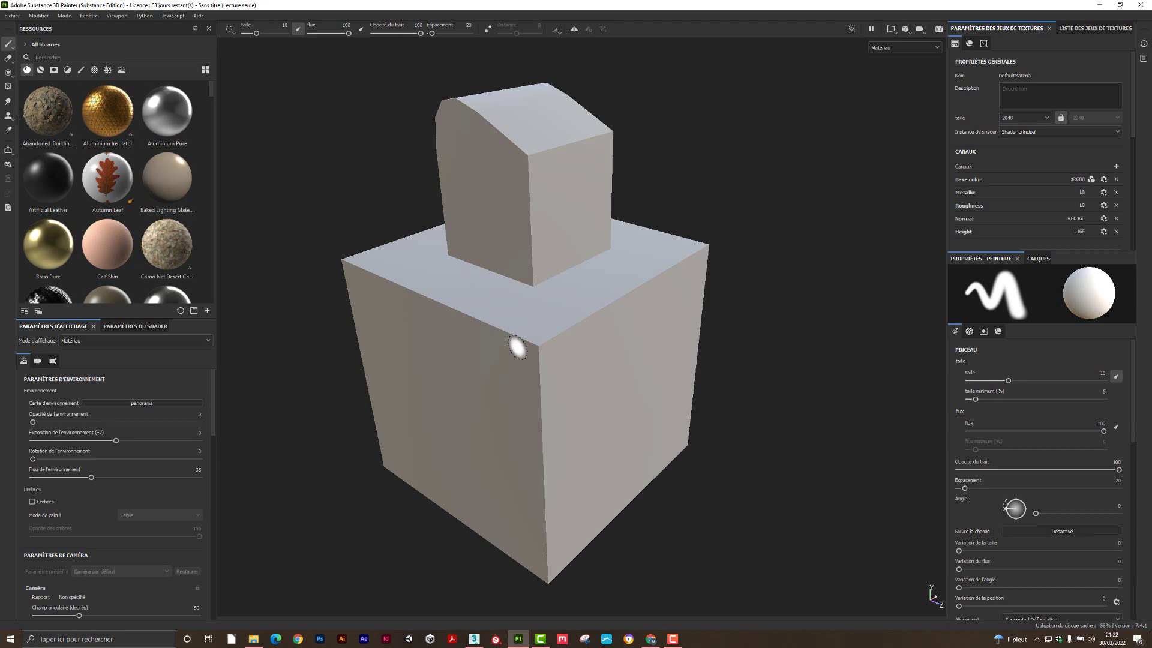
- Switch to 3ds Max and clone the low-poly box in place under the name box_high
{"action": "left_click", "coordinate": [474, 638]}
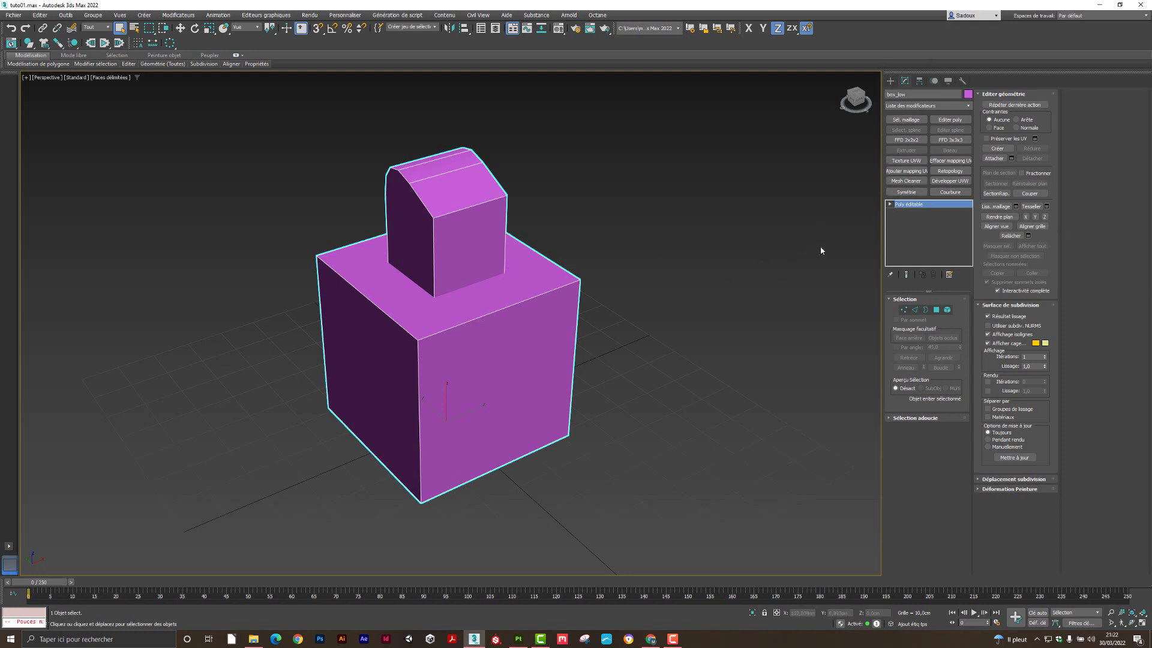
{"action": "left_click", "coordinate": [891, 82]}
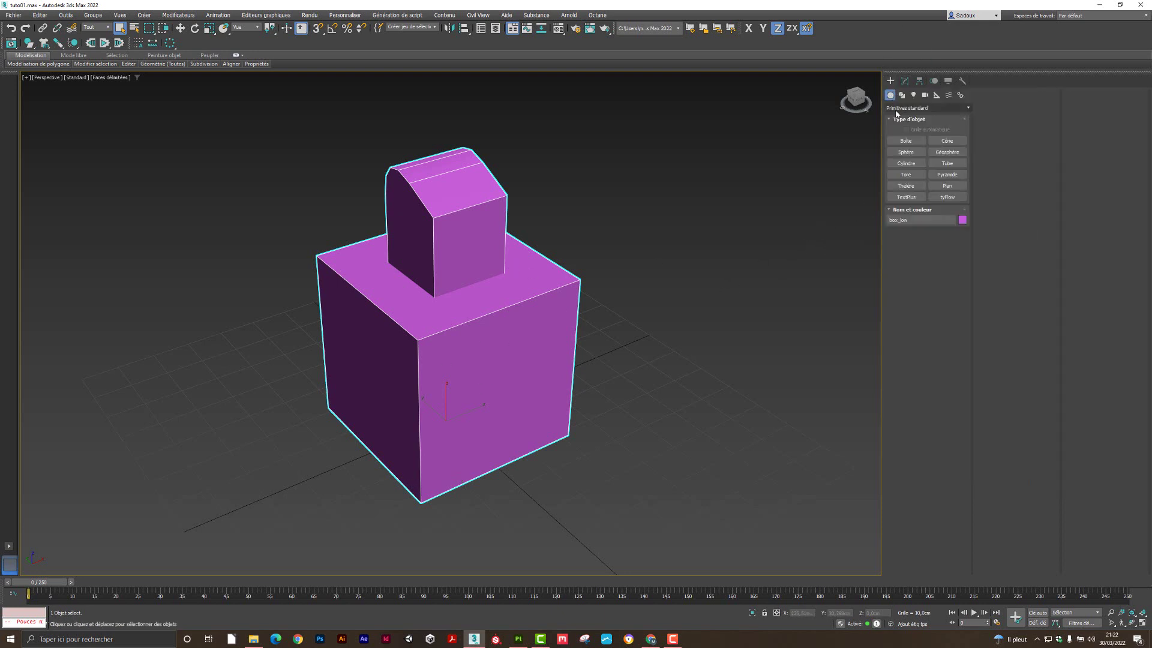
{"action": "left_click", "coordinate": [904, 82]}
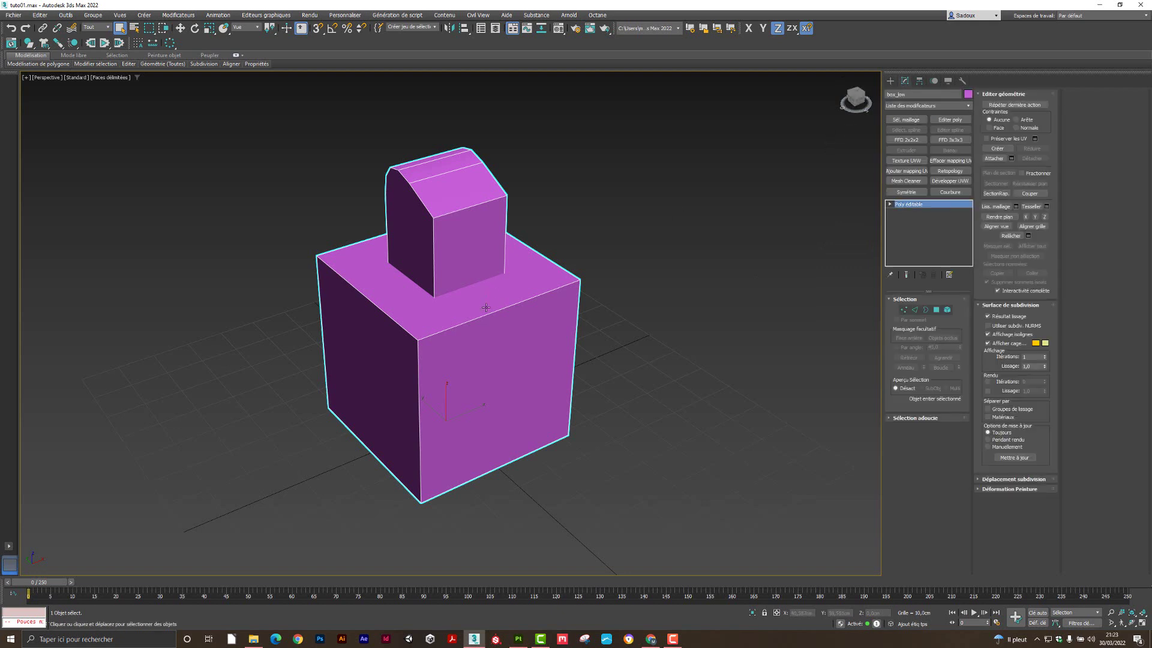
{"action": "key", "text": "ctrl+v"}
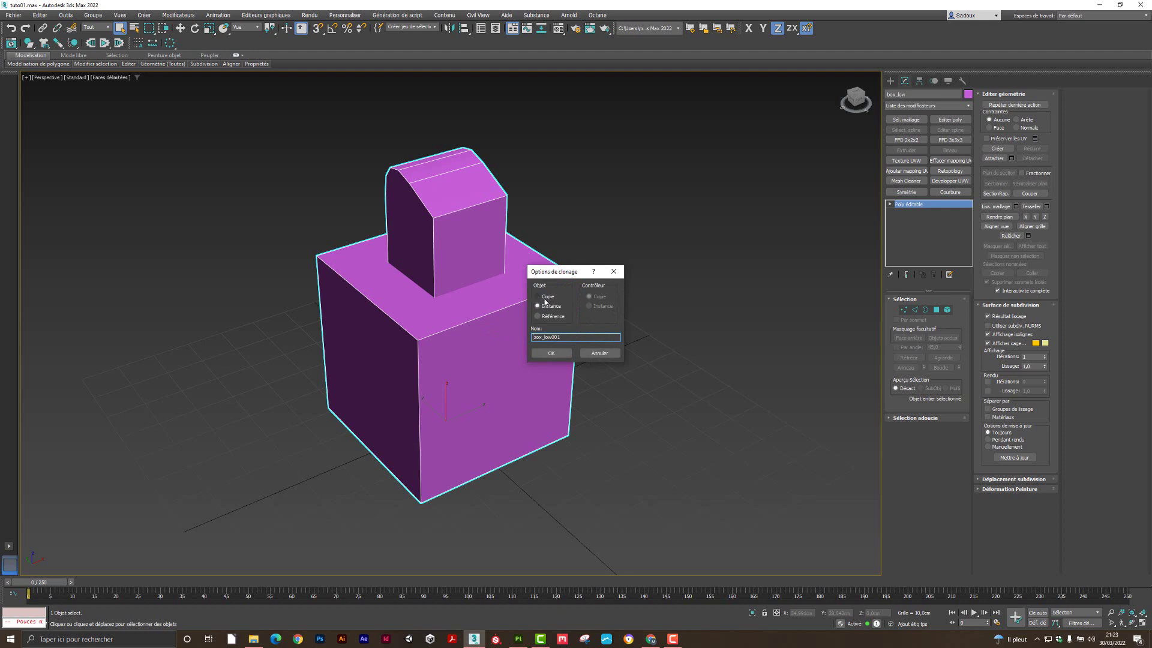
{"action": "left_click_drag", "start_coordinate": [561, 337], "coordinate": [547, 337]}
{"action": "type", "text": "high"}
{"action": "left_click", "coordinate": [551, 354]}
- Move box_high along the X axis clear of the original box and assign it the 01 - Default material
{"action": "right_click", "coordinate": [478, 402]}
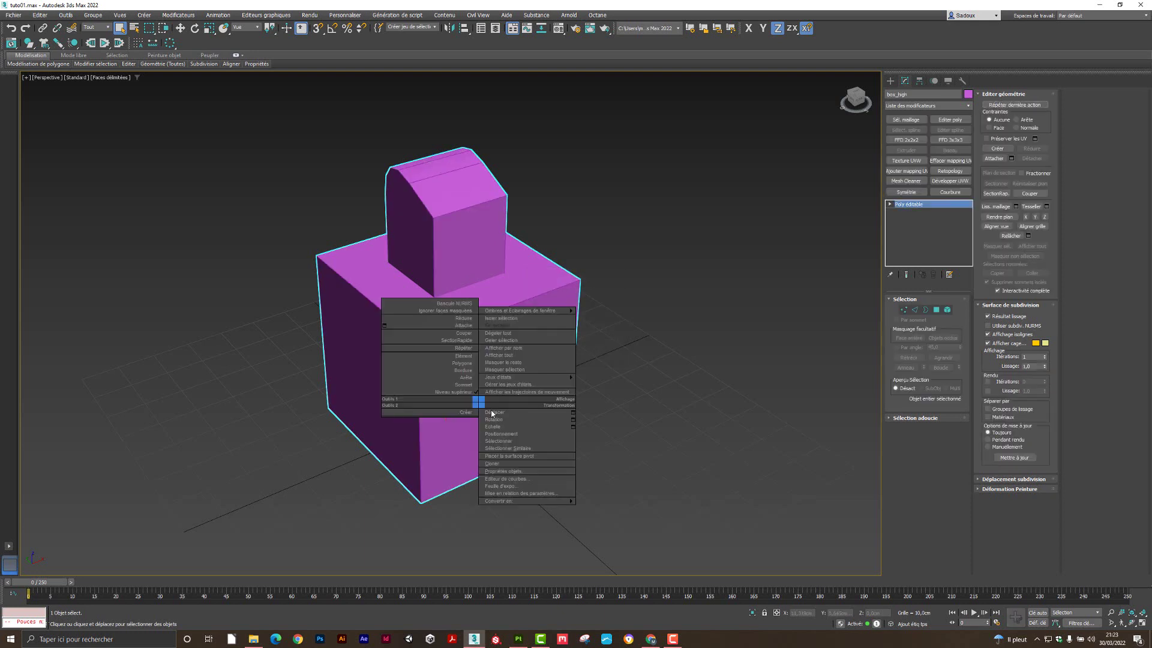
{"action": "left_click", "coordinate": [492, 414]}
{"action": "left_click_drag", "start_coordinate": [472, 413], "coordinate": [726, 317]}
{"action": "key", "text": "m"}
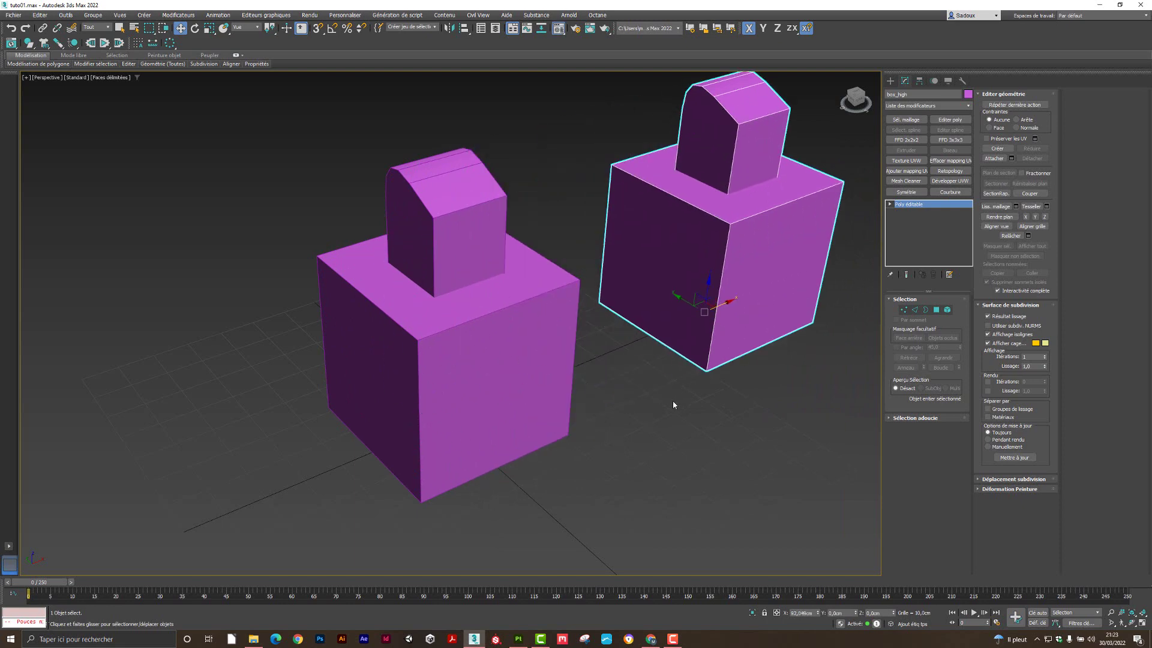
{"action": "left_click_drag", "start_coordinate": [96, 81], "coordinate": [780, 216]}
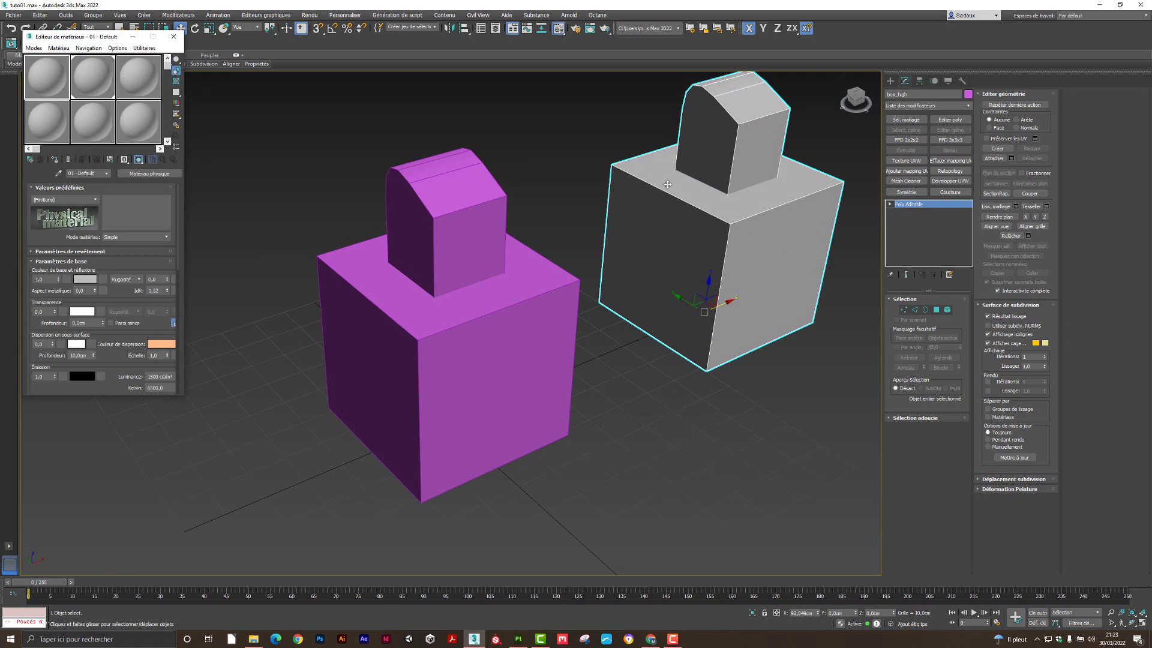
- Select box_low, switch to Substance 3D Painter and check the project's layers and texture set list
{"action": "left_click", "coordinate": [493, 260]}
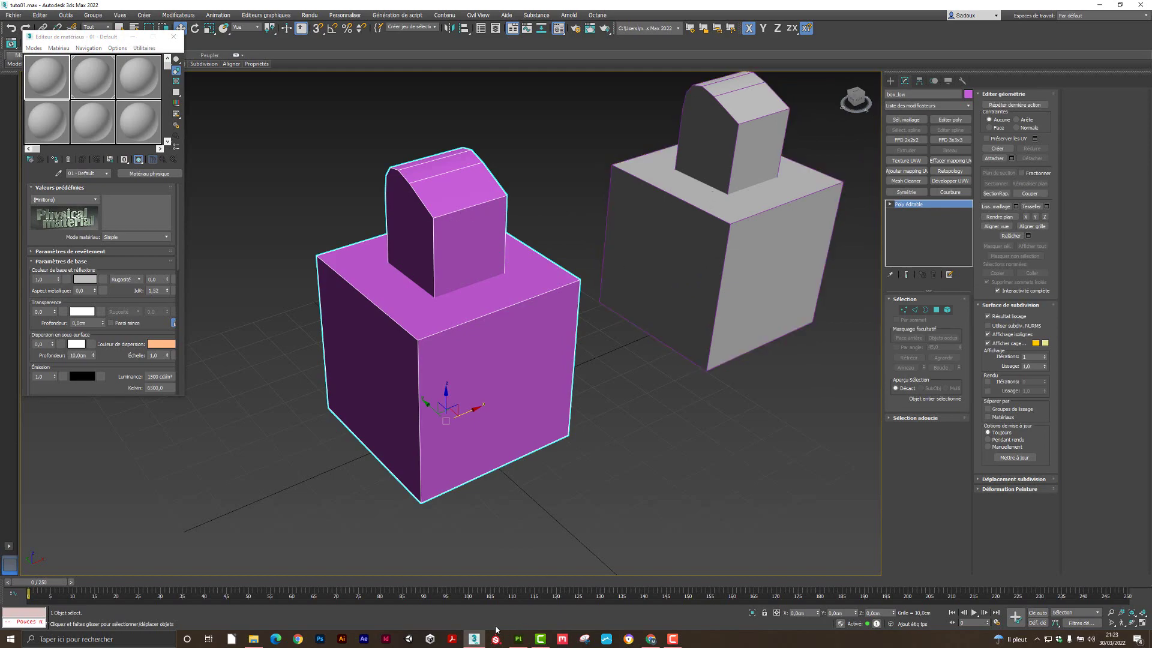
{"action": "left_click", "coordinate": [518, 638]}
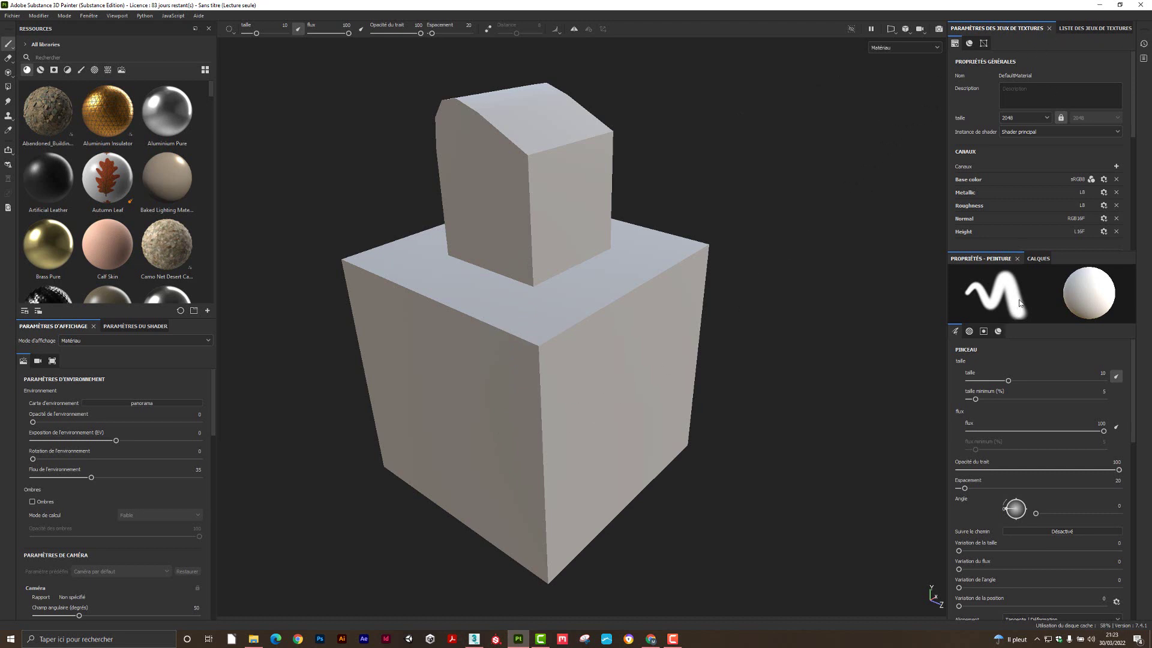
{"action": "left_click", "coordinate": [1037, 259]}
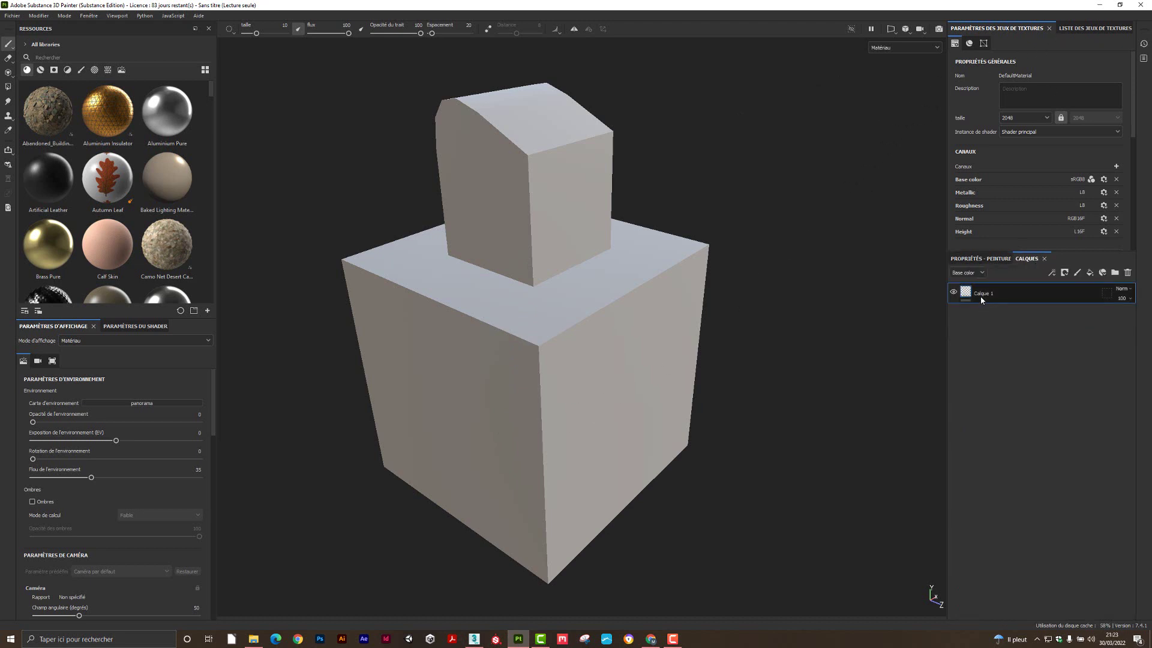
{"action": "left_click", "coordinate": [1087, 30]}
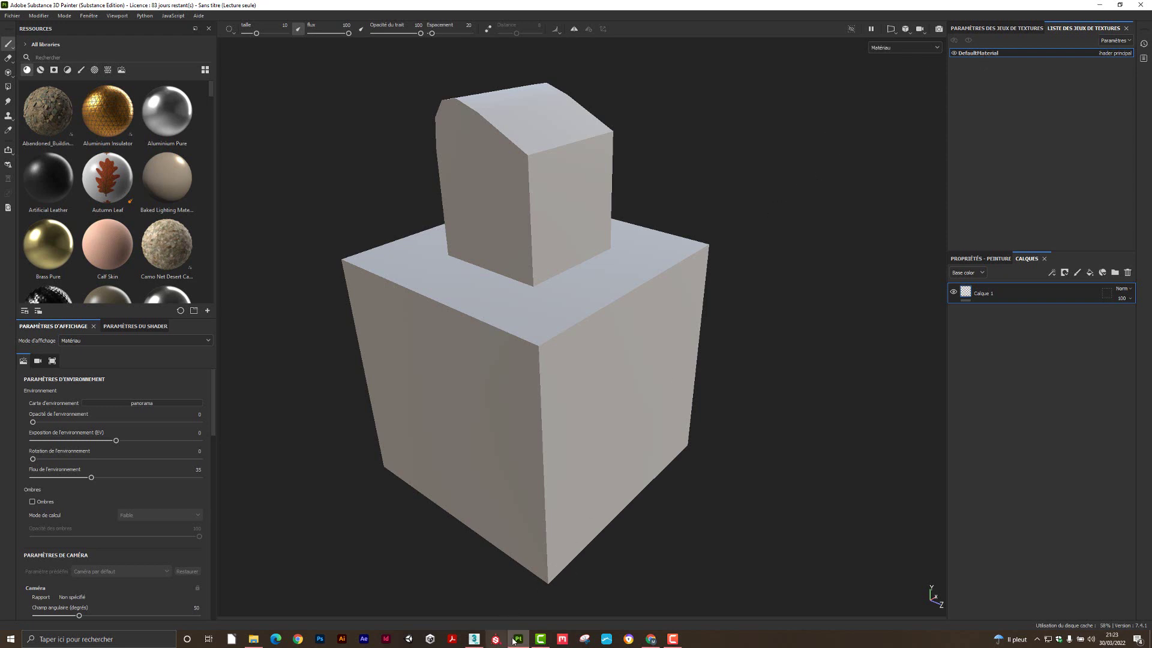
- Switch back to 3ds Max, rename the 07 - Default material as box and assign it to box_low
{"action": "left_click", "coordinate": [480, 643]}
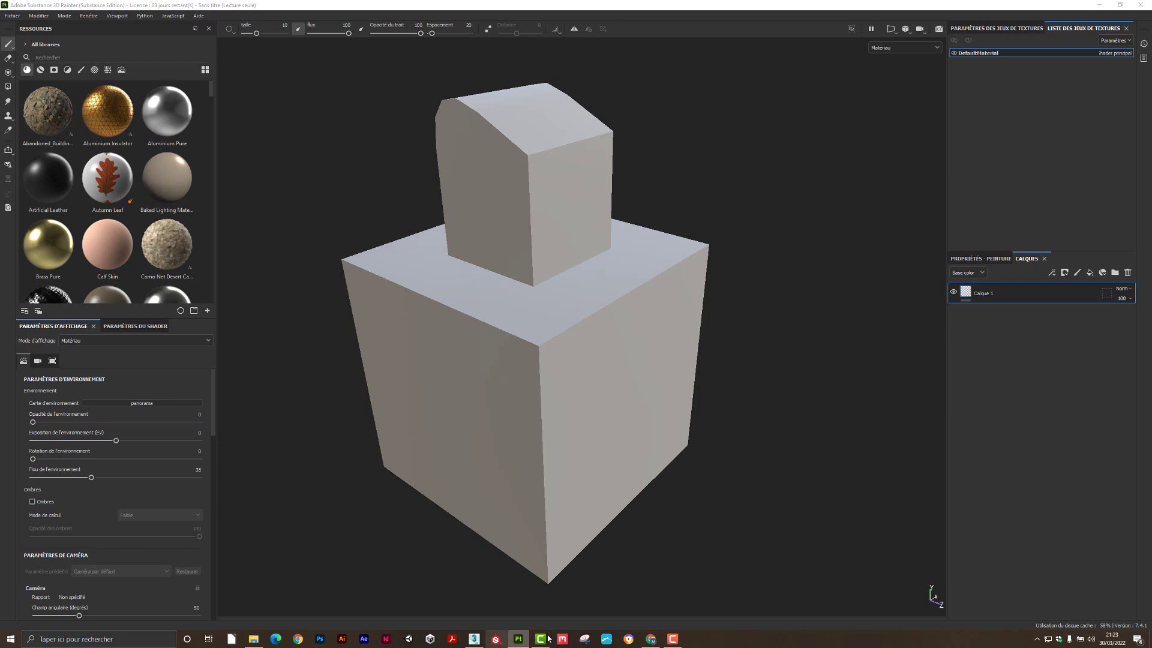
{"action": "left_click", "coordinate": [476, 641]}
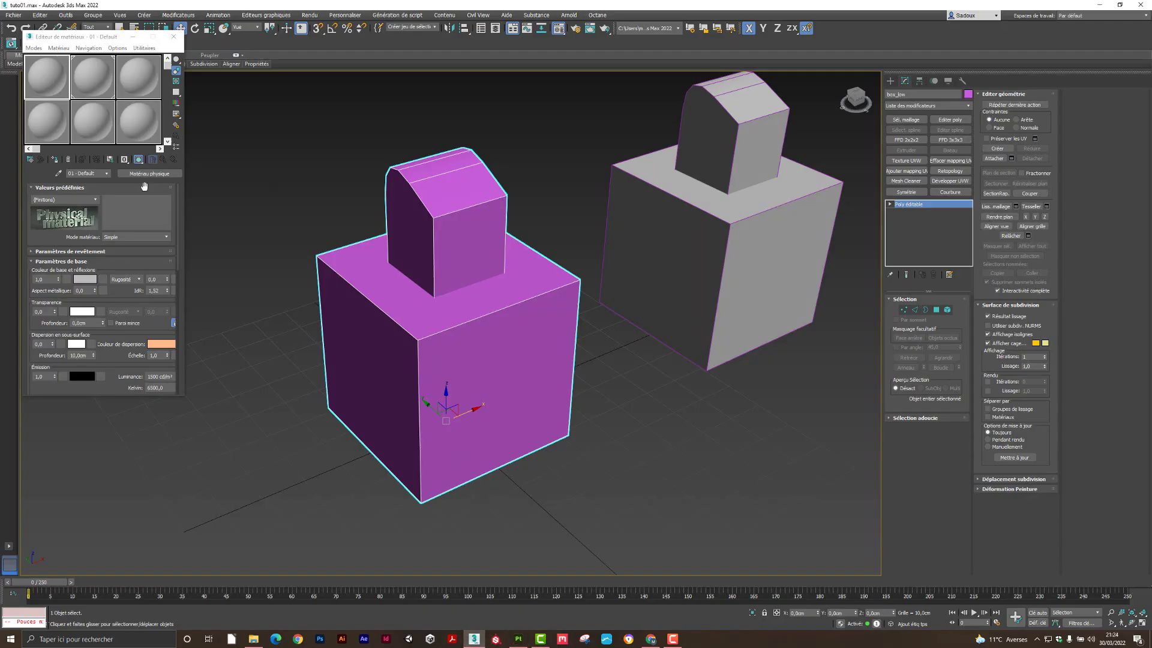
{"action": "left_click", "coordinate": [62, 127]}
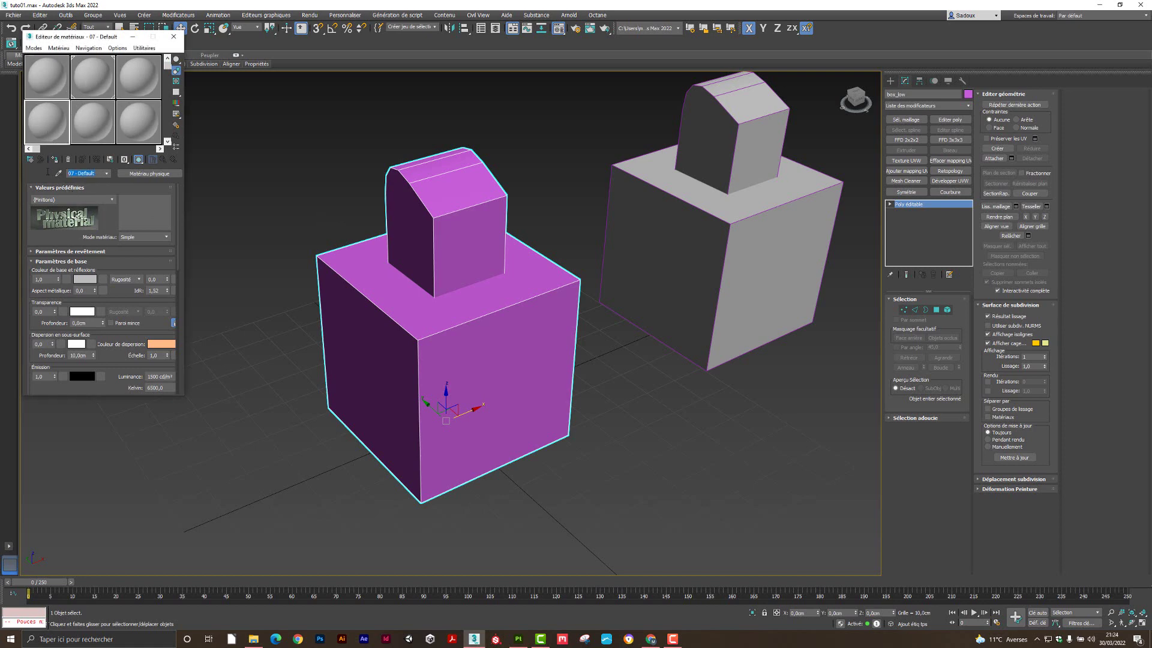
{"action": "type", "text": "box"}
{"action": "left_click_drag", "start_coordinate": [49, 132], "coordinate": [402, 197]}
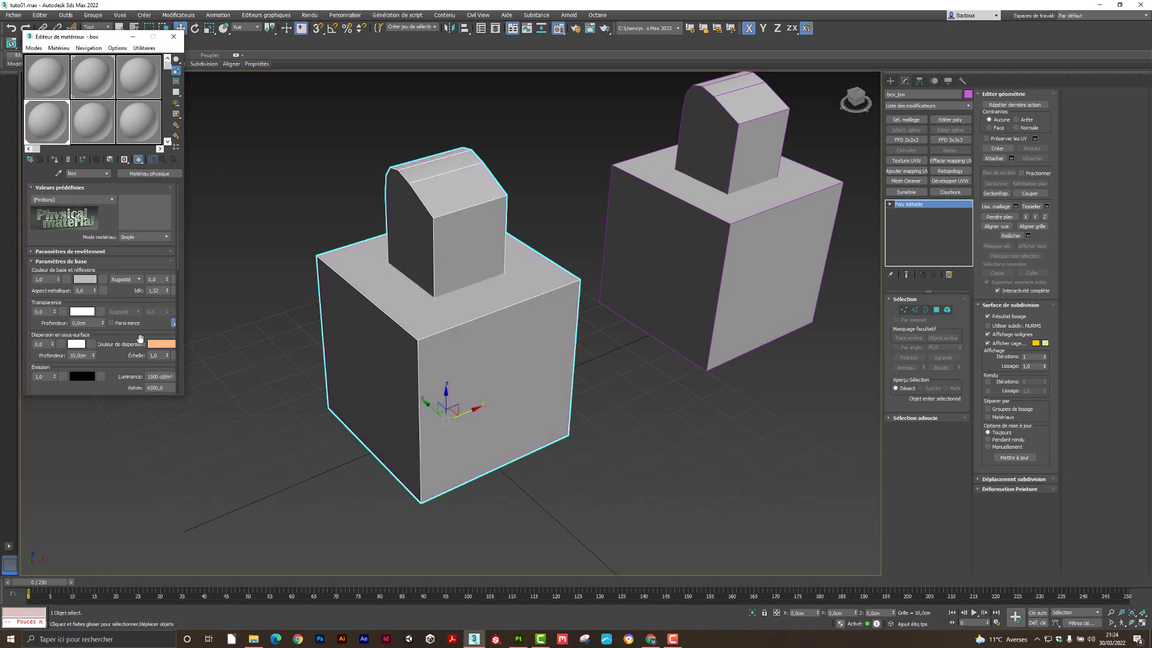
- Set the box material's base colour to a pale yellow-green
{"action": "left_click", "coordinate": [85, 279]}
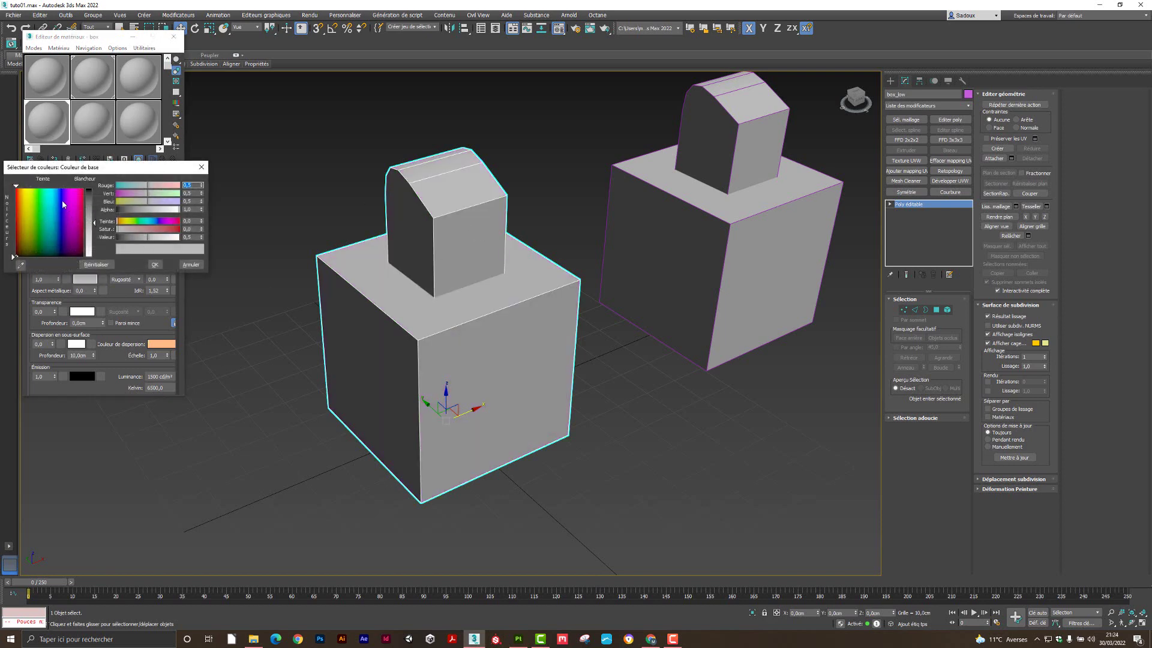
{"action": "left_click_drag", "start_coordinate": [62, 200], "coordinate": [49, 197]}
{"action": "left_click", "coordinate": [155, 264]}
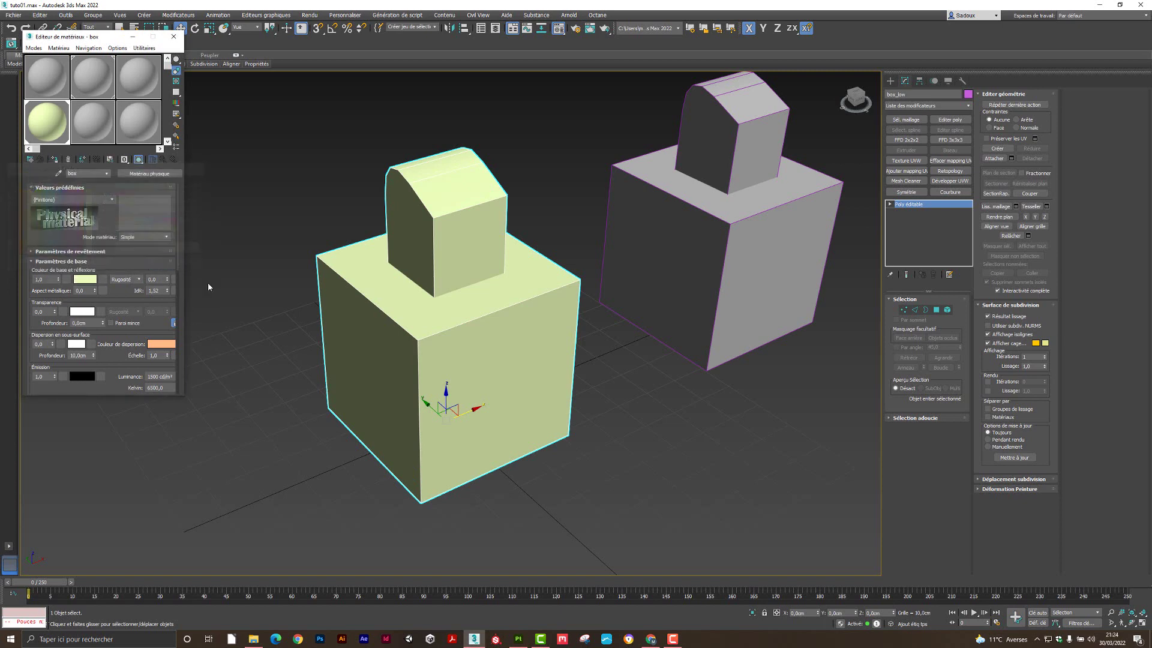
- Export the selected box_low as FBX to the Desktop, overwriting box_low.fbx and keeping the current export settings
{"action": "left_click", "coordinate": [13, 15]}
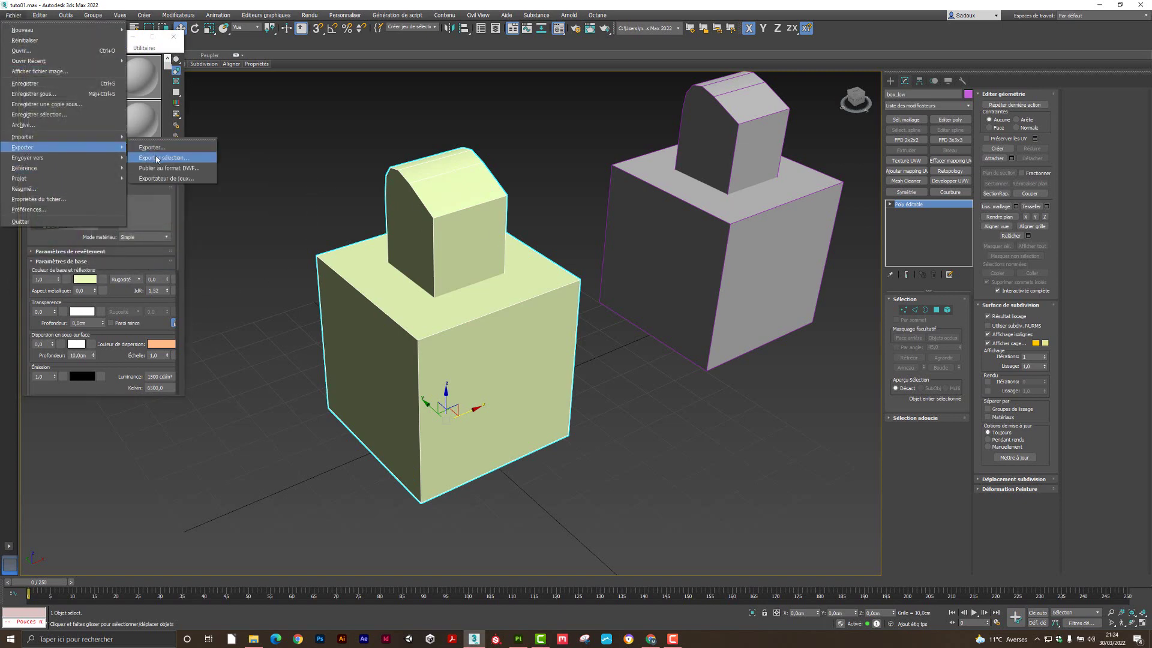
{"action": "left_click", "coordinate": [158, 155]}
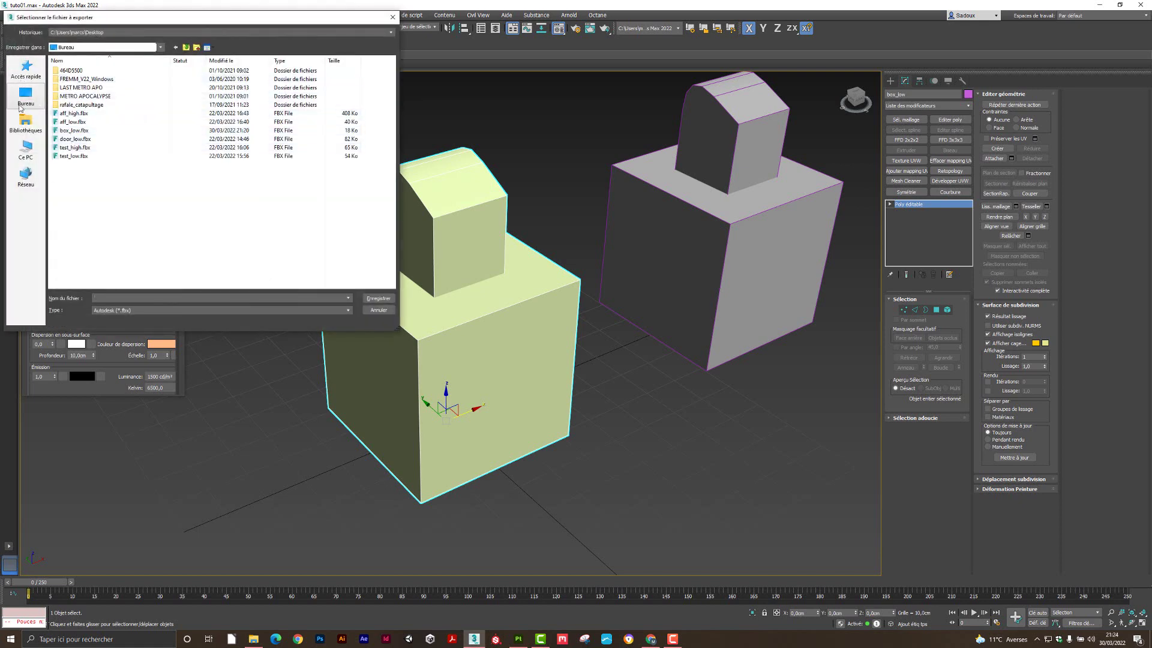
{"action": "left_click", "coordinate": [35, 92]}
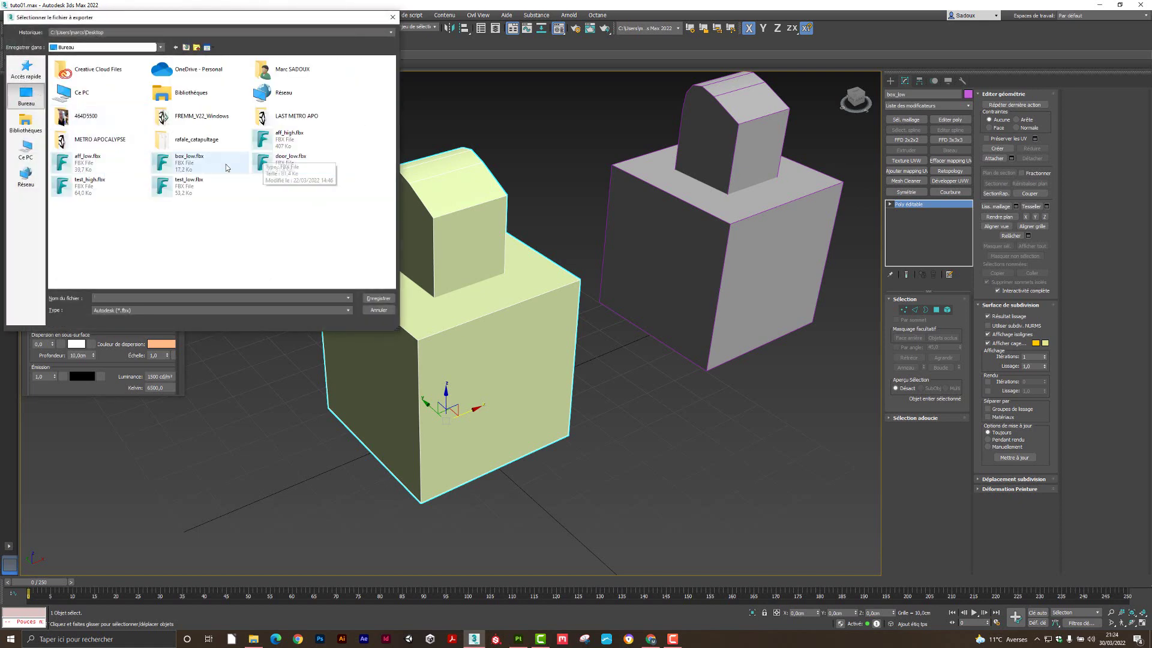
{"action": "double_click", "coordinate": [188, 164]}
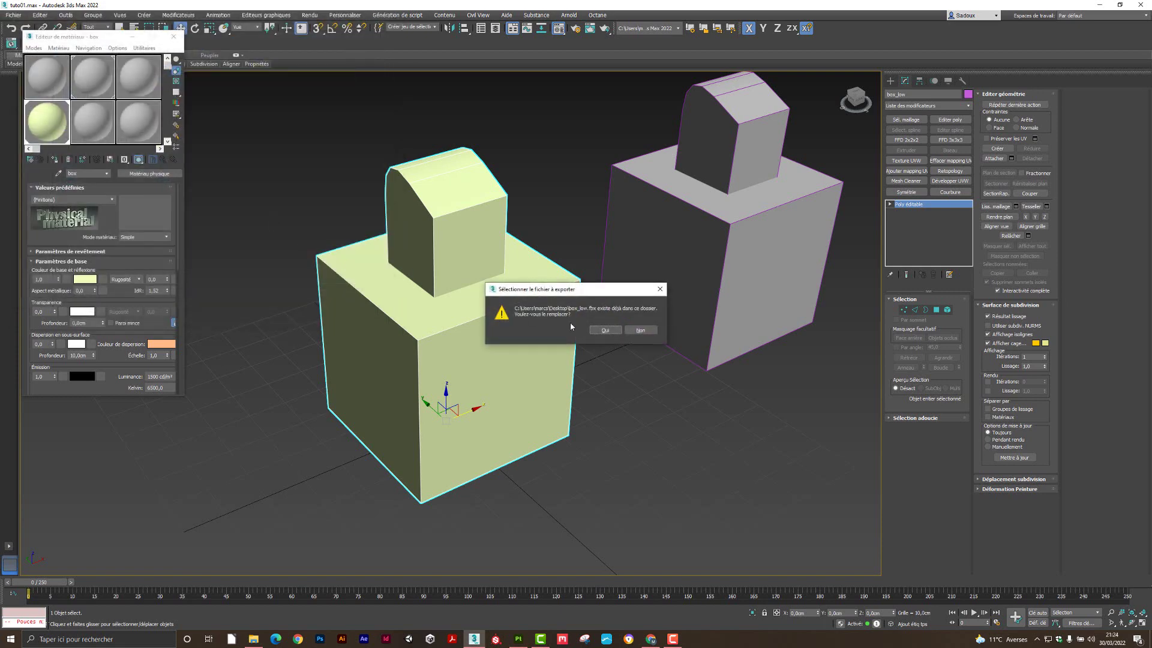
{"action": "left_click", "coordinate": [604, 330]}
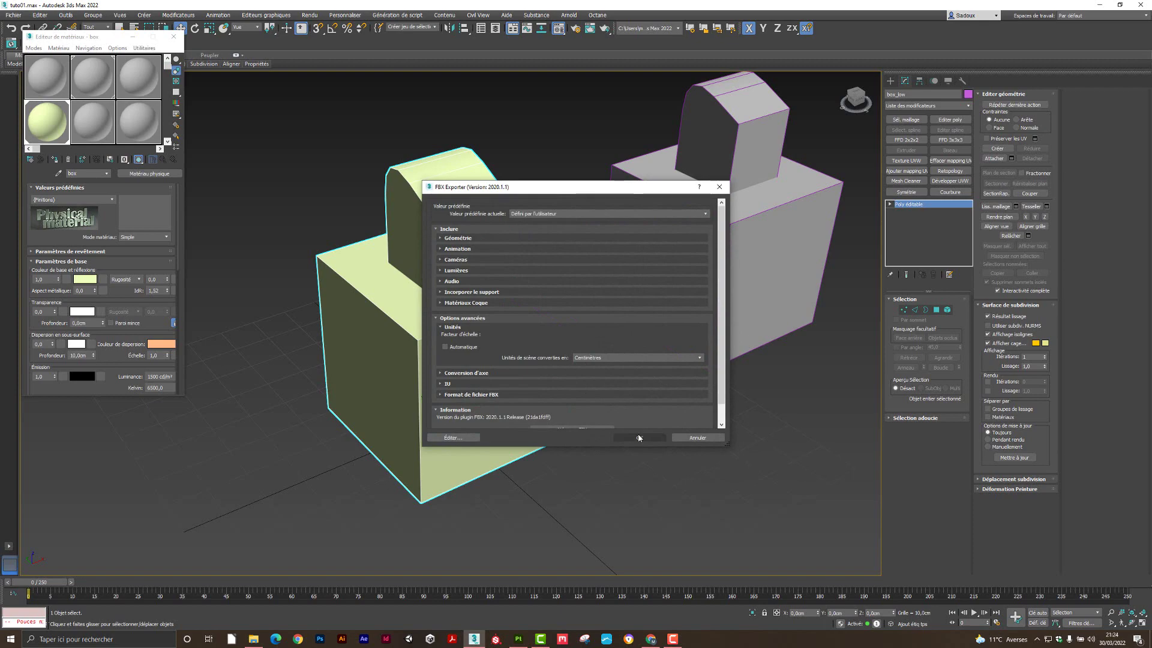
{"action": "left_click", "coordinate": [638, 437]}
- Switch to Substance 3D Painter and reload the re-exported box_low.fbx in the current project's configuration
{"action": "left_click", "coordinate": [520, 641]}
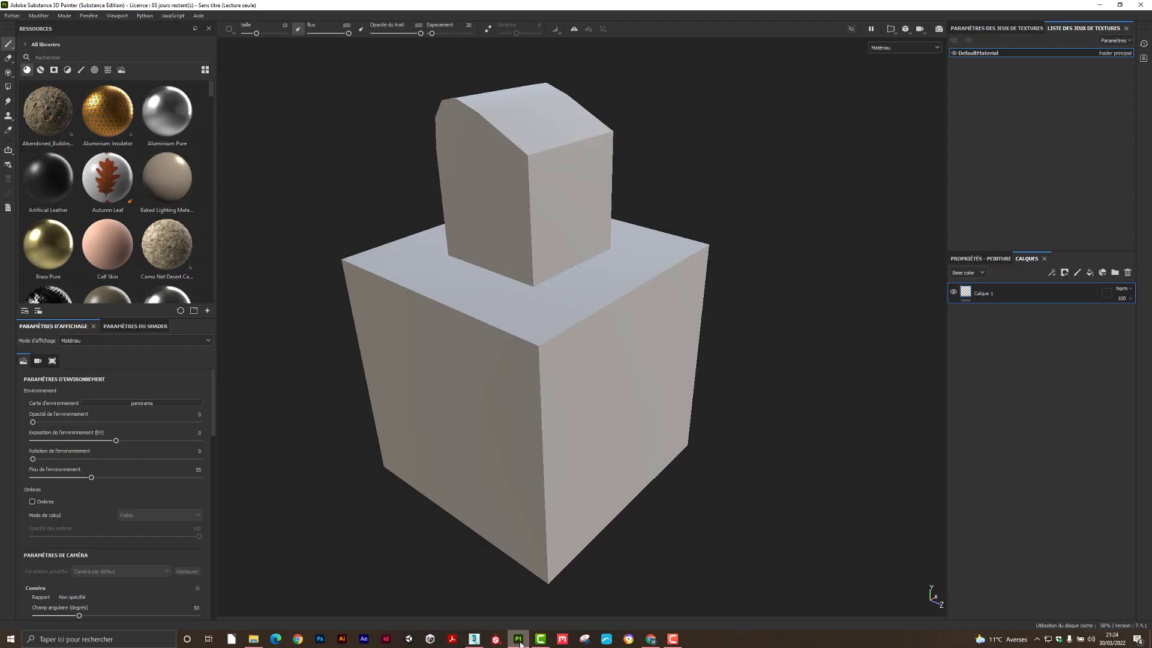
{"action": "left_click", "coordinate": [17, 17]}
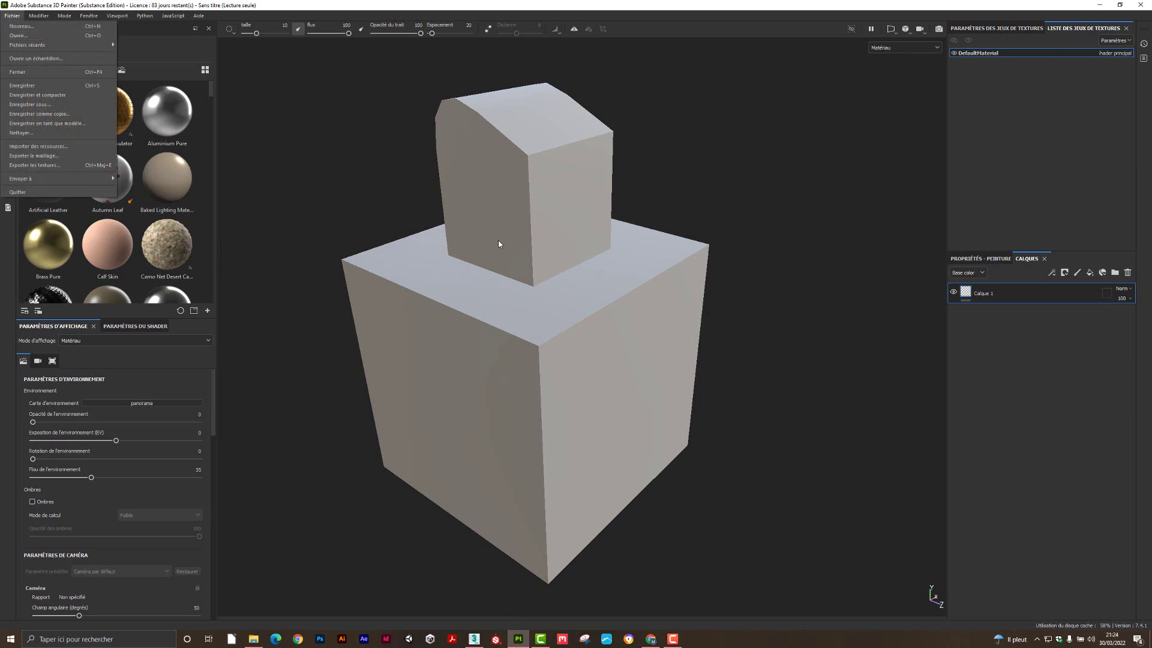
{"action": "left_click", "coordinate": [217, 70]}
{"action": "left_click", "coordinate": [39, 15]}
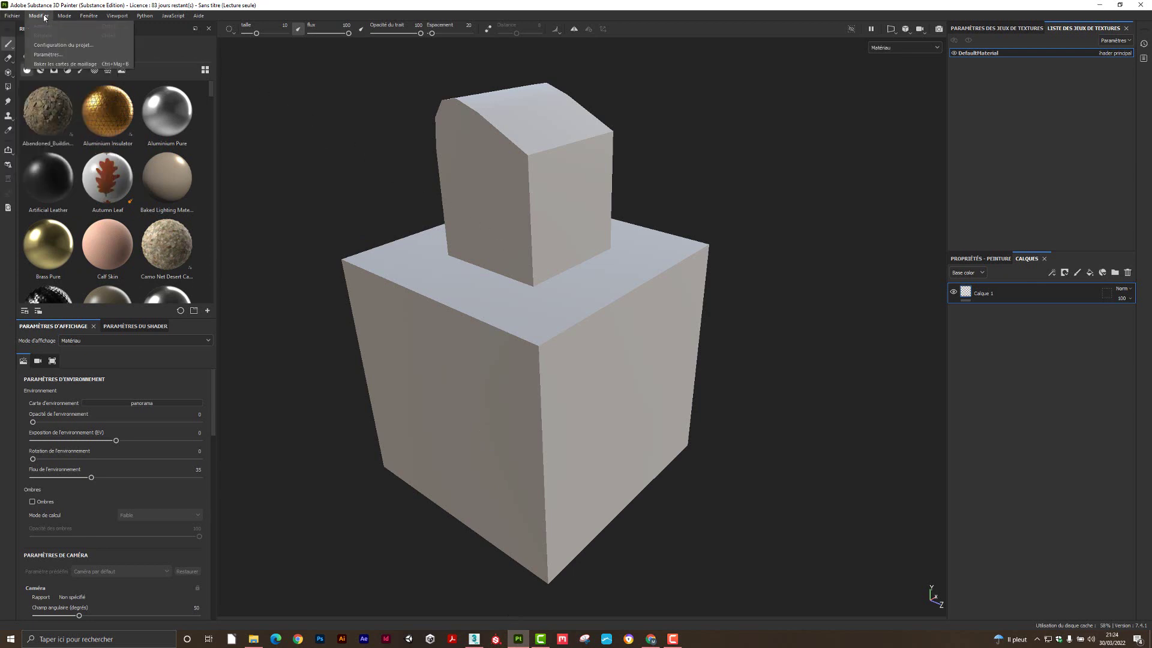
{"action": "left_click", "coordinate": [53, 45]}
{"action": "left_click", "coordinate": [657, 253]}
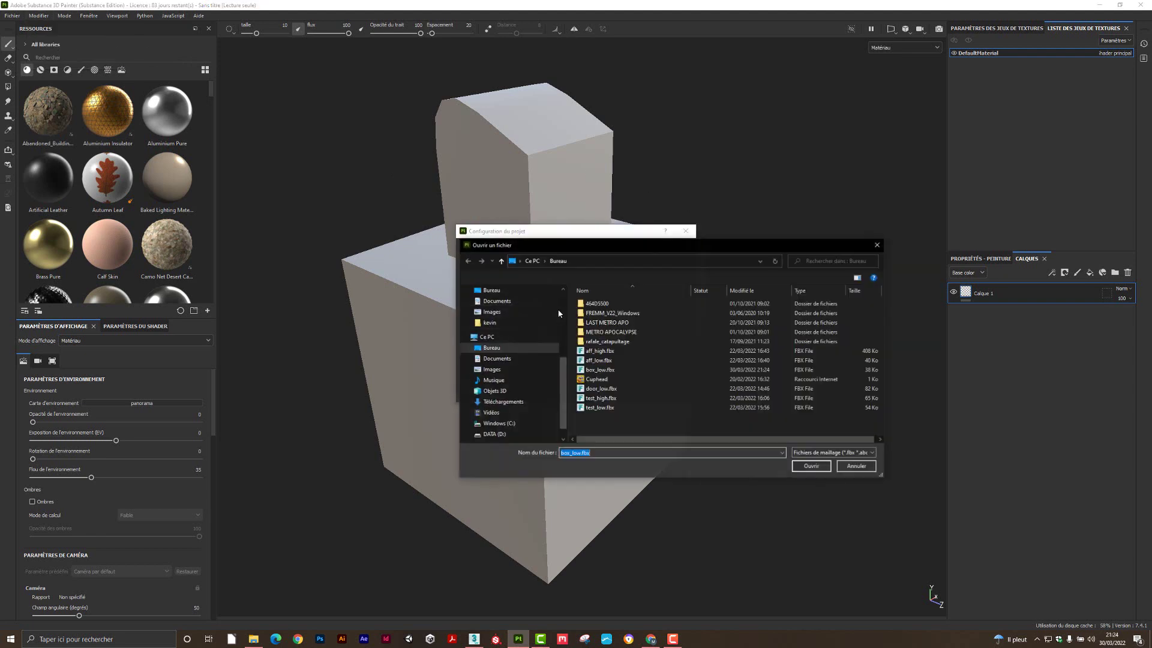
{"action": "double_click", "coordinate": [599, 369]}
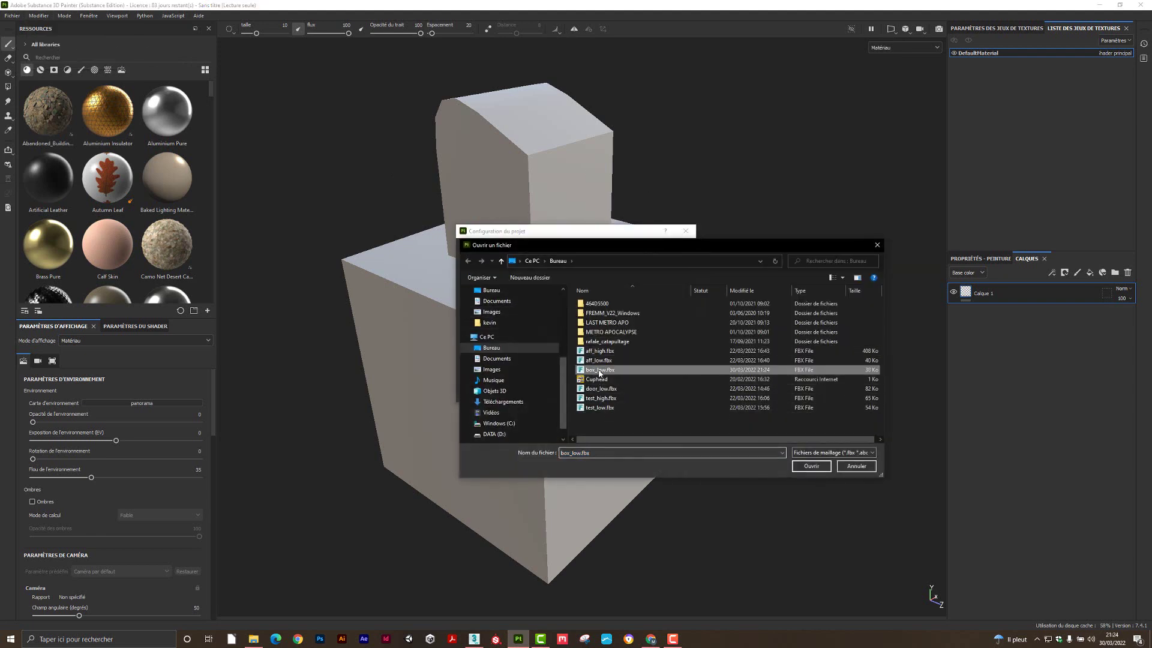
{"action": "left_click", "coordinate": [615, 393]}
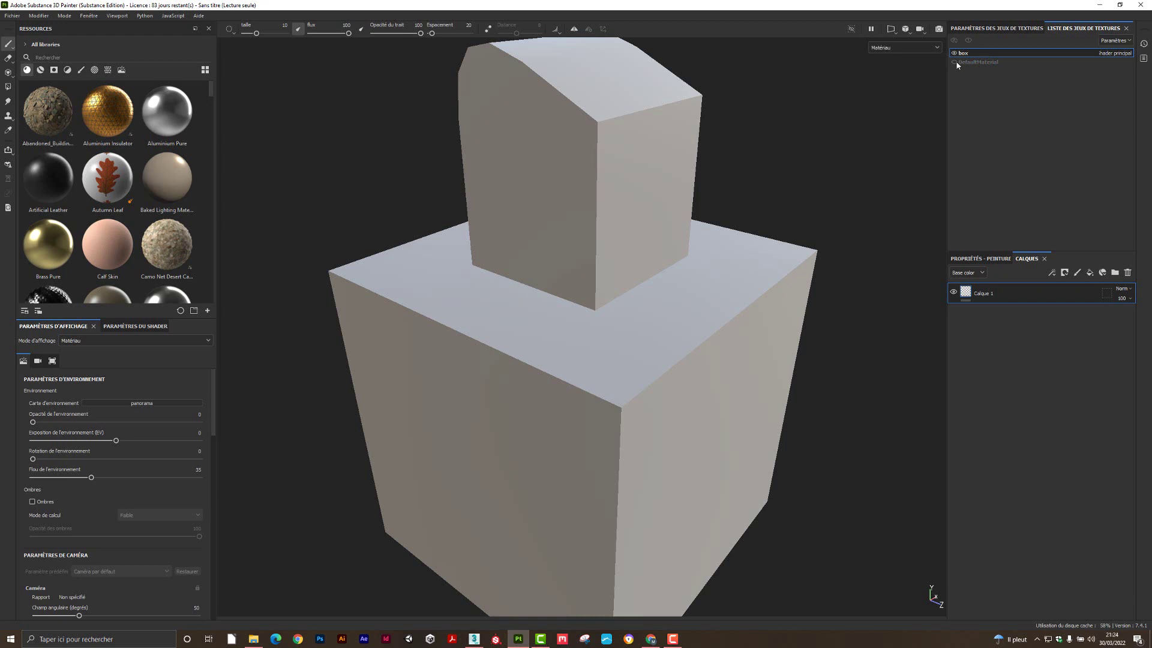
- Create a new project from box_low.fbx on the Desktop, discarding the current project's changes, and view the mesh at an angle
{"action": "left_click", "coordinate": [15, 19]}
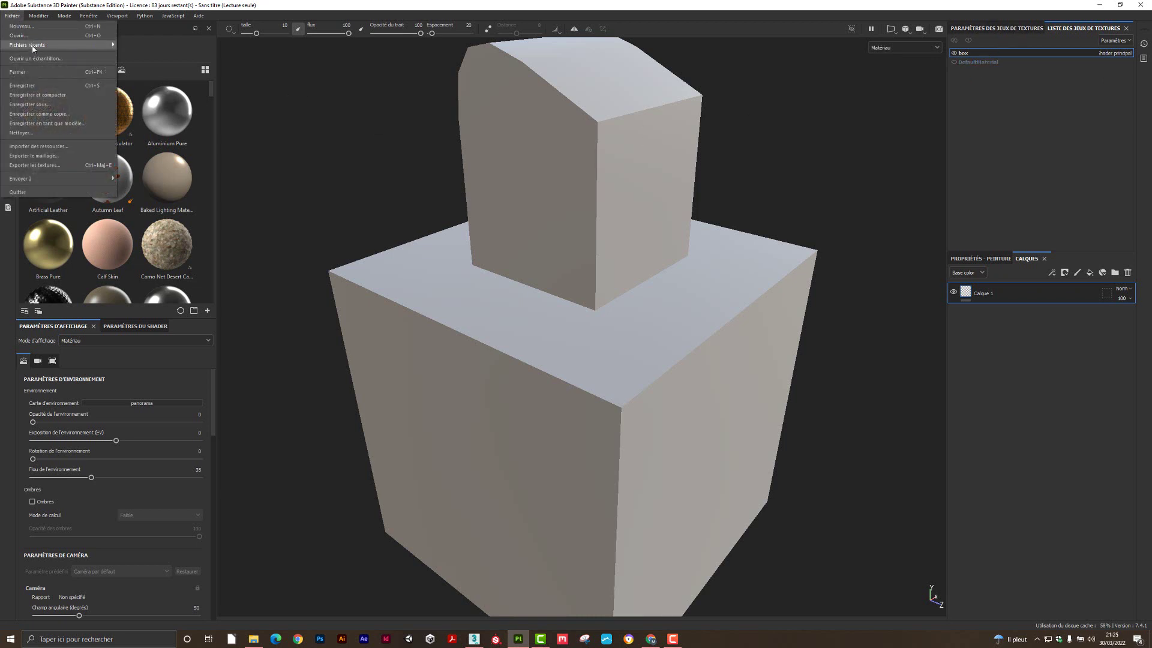
{"action": "left_click", "coordinate": [22, 26]}
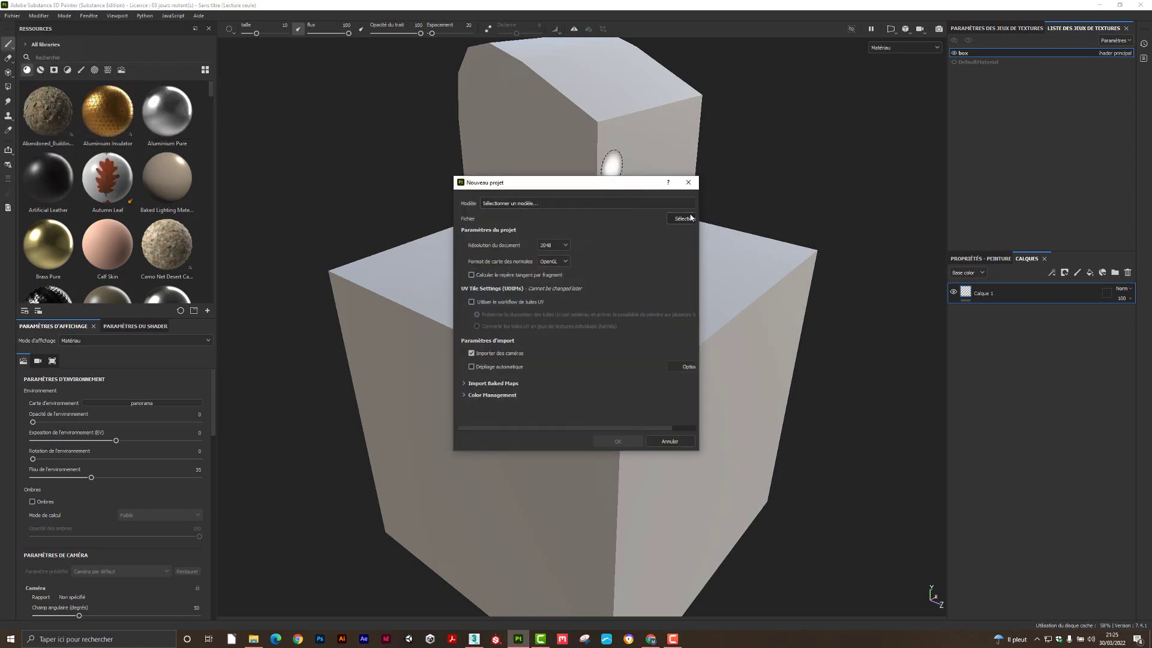
{"action": "left_click", "coordinate": [684, 218]}
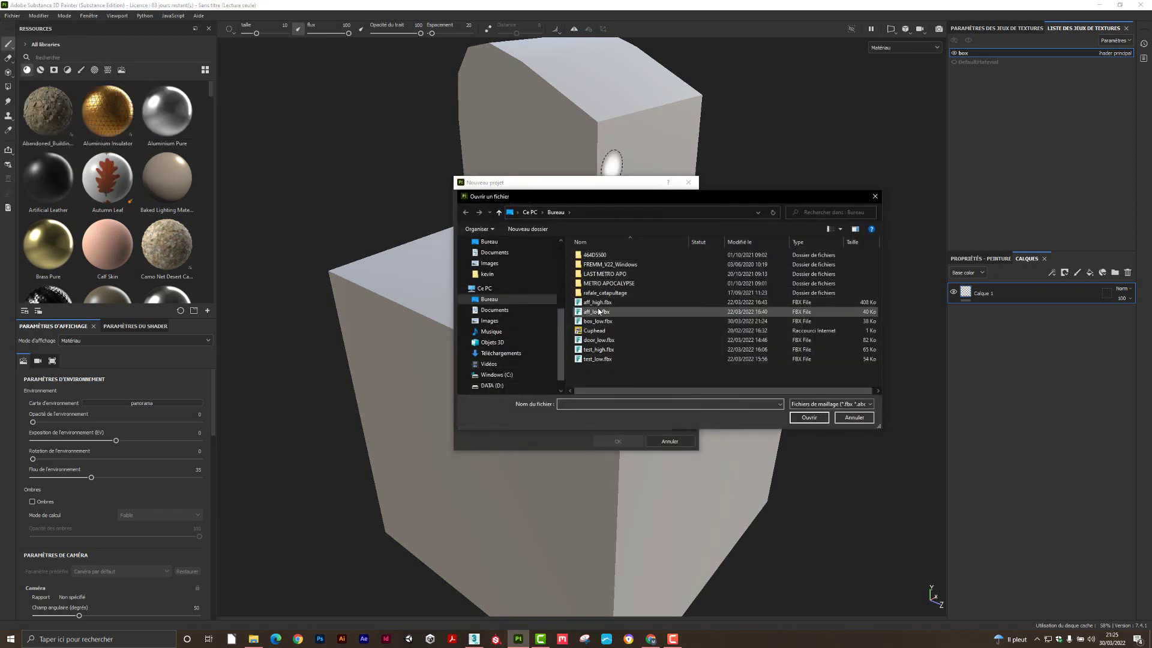
{"action": "double_click", "coordinate": [595, 321]}
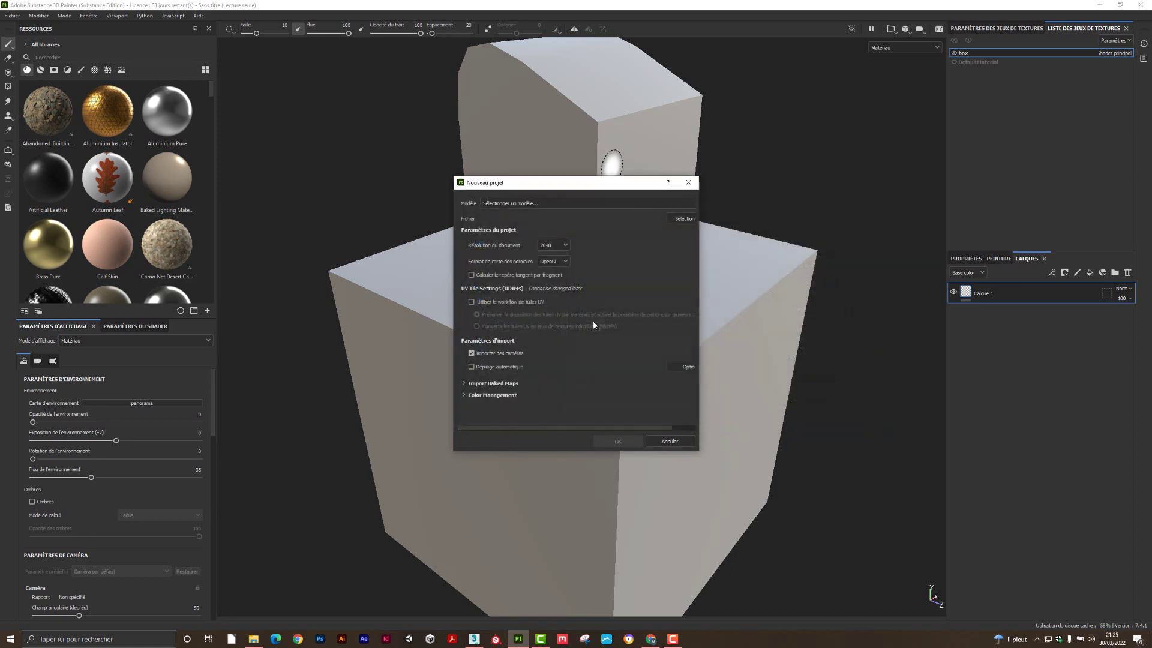
{"action": "left_click", "coordinate": [618, 442]}
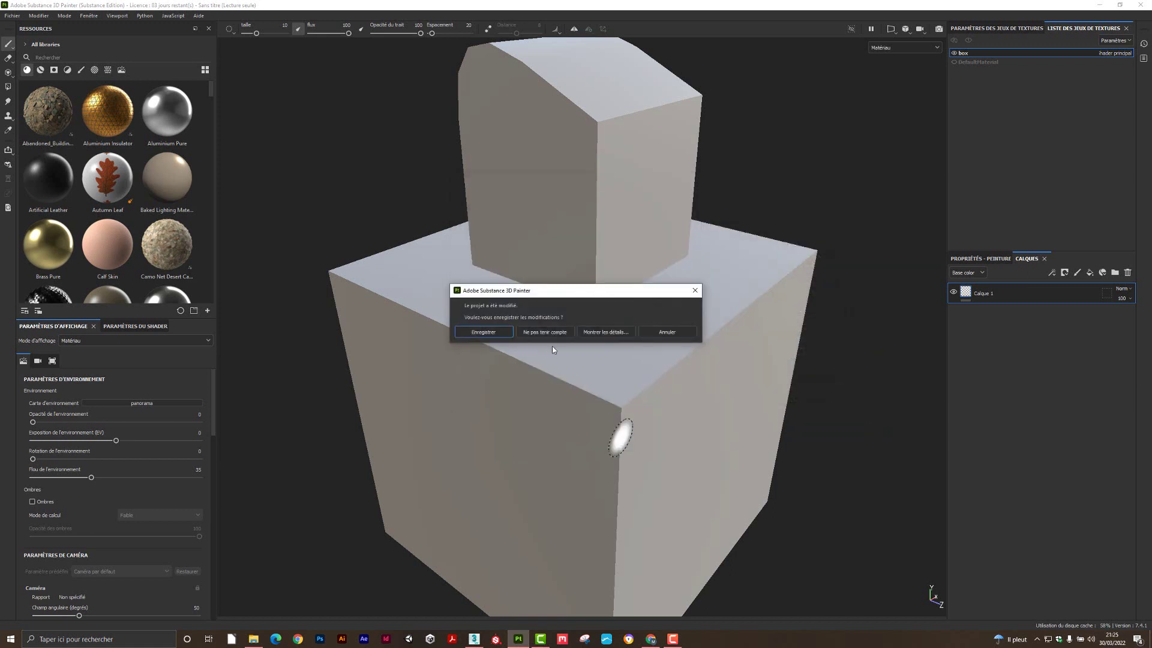
{"action": "left_click", "coordinate": [547, 334]}
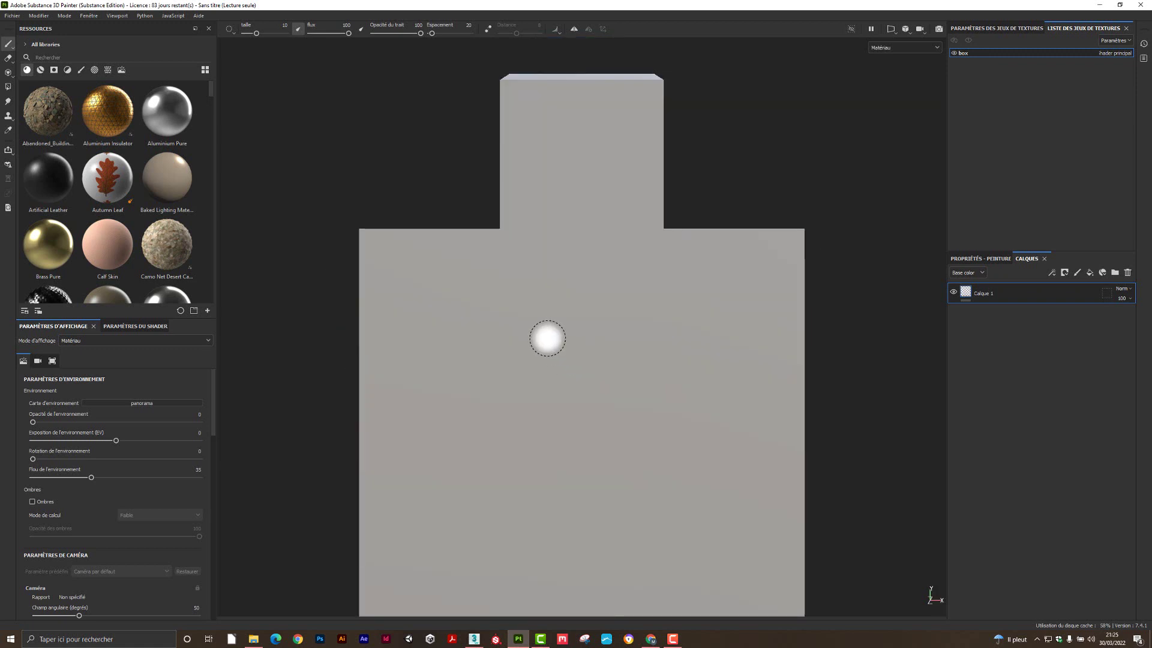
{"action": "scroll", "coordinate": [546, 336], "scroll_direction": "down", "scroll_amount": 2}
{"action": "left_click_drag", "start_coordinate": [532, 335], "coordinate": [665, 402], "text": "alt"}
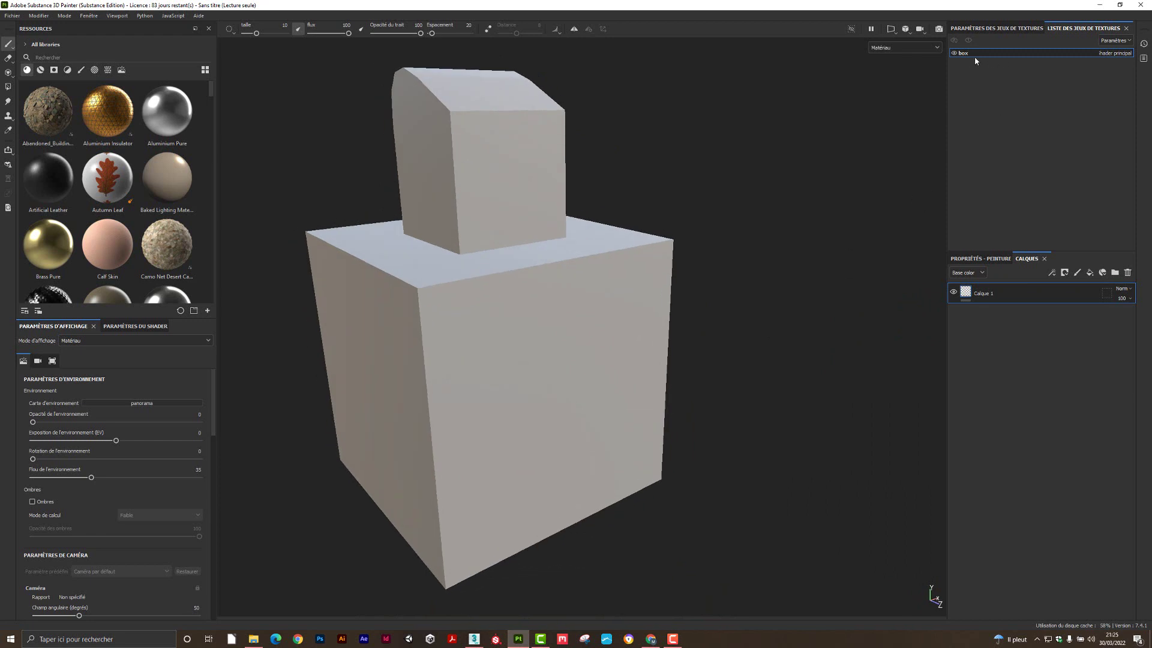
{"action": "left_click_drag", "start_coordinate": [442, 326], "coordinate": [543, 317], "text": "alt"}
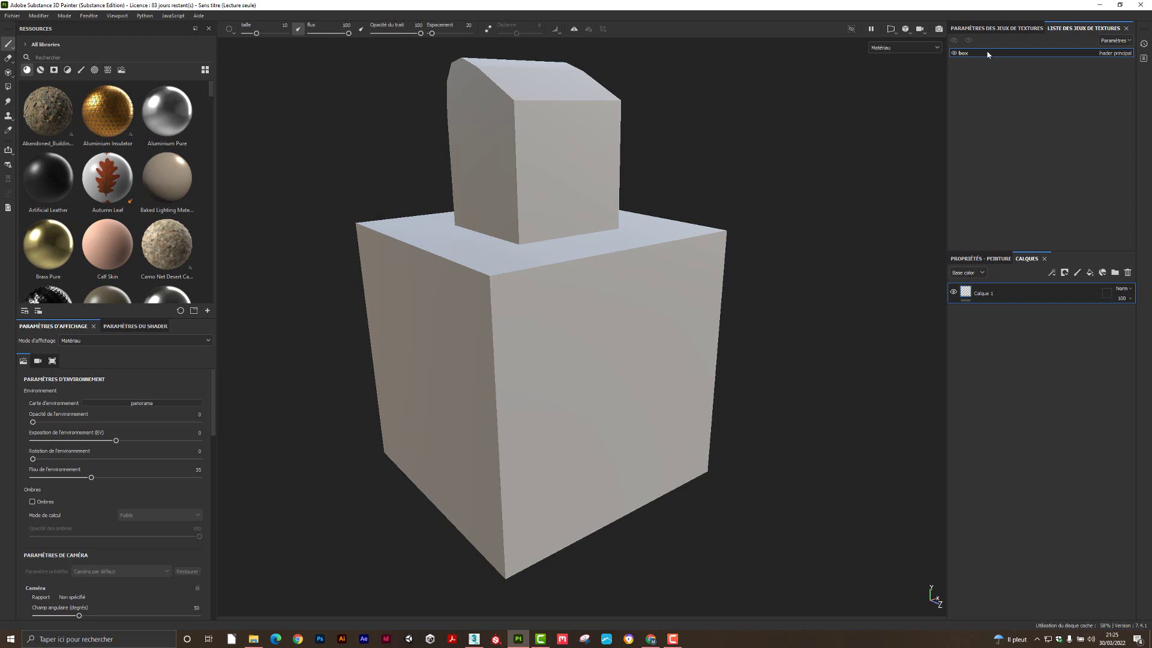
{"action": "double_click", "coordinate": [965, 54]}
{"action": "scroll", "coordinate": [594, 249], "scroll_direction": "down", "scroll_amount": 3}
{"action": "scroll", "coordinate": [553, 267], "scroll_direction": "up", "scroll_amount": 3}
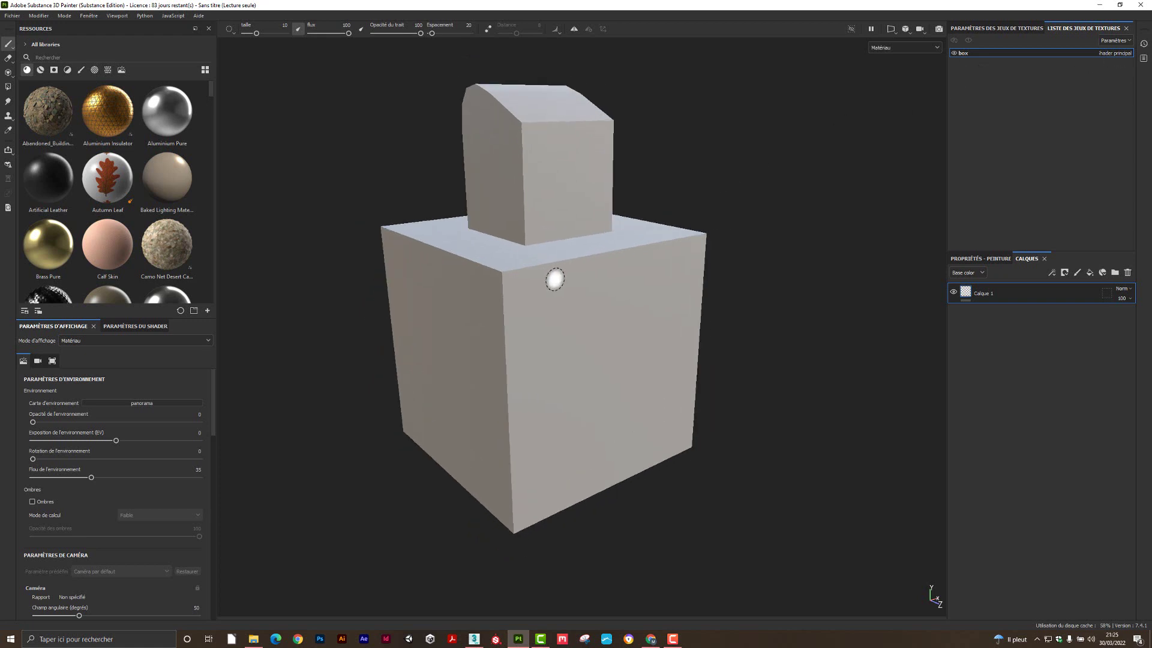
{"action": "left_click_drag", "start_coordinate": [550, 280], "coordinate": [608, 324], "text": "alt"}
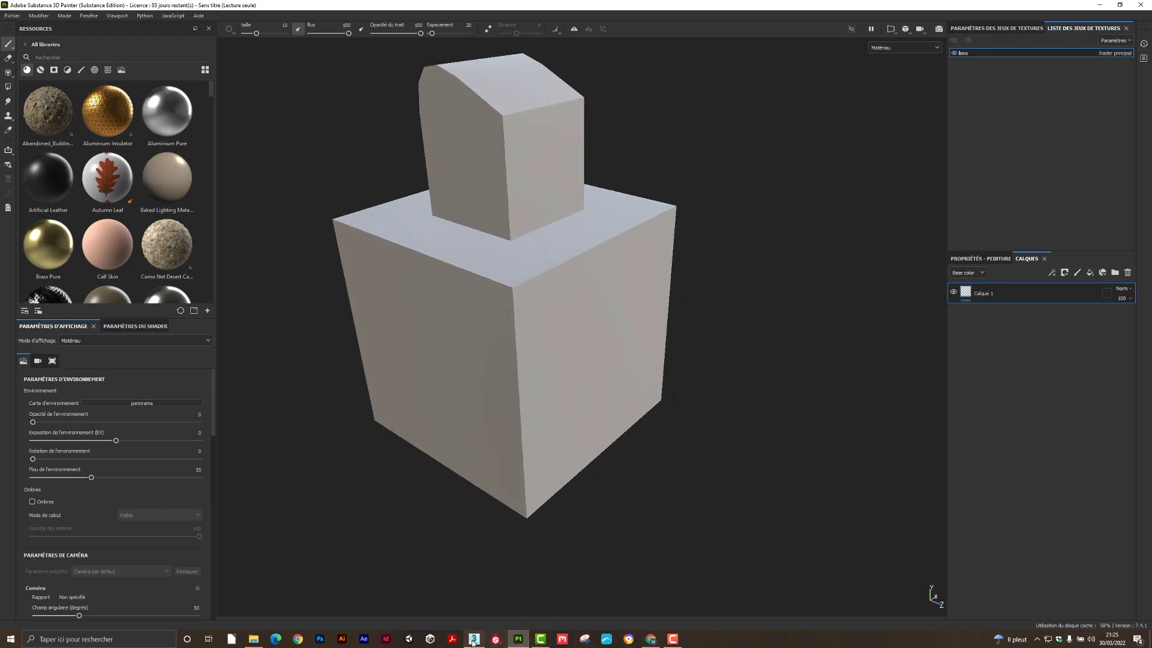
- Switch to 3ds Max, select box_high, and select all the edges of its lower cube
{"action": "left_click", "coordinate": [473, 639]}
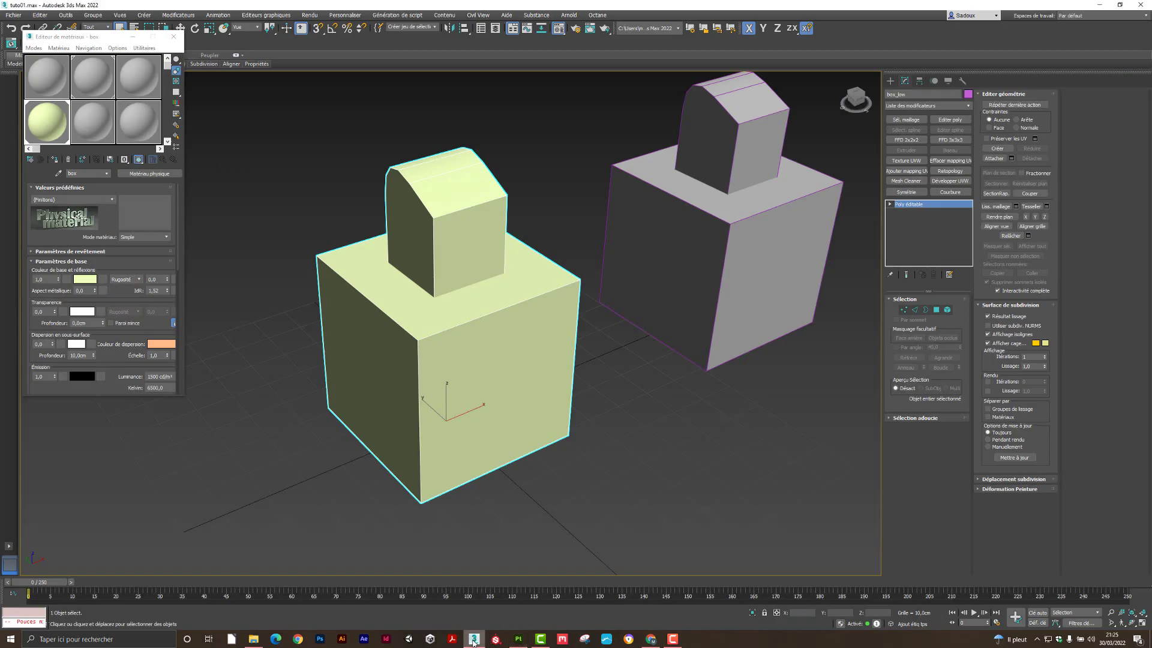
{"action": "left_click", "coordinate": [745, 196]}
{"action": "key", "text": "z"}
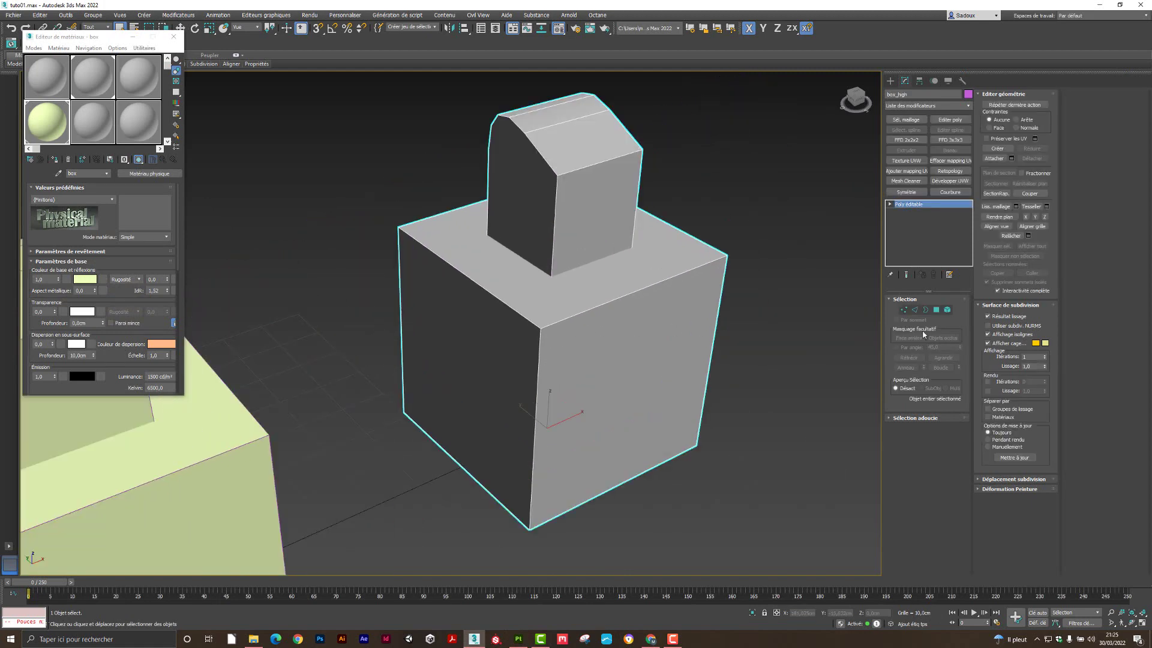
{"action": "left_click", "coordinate": [937, 310]}
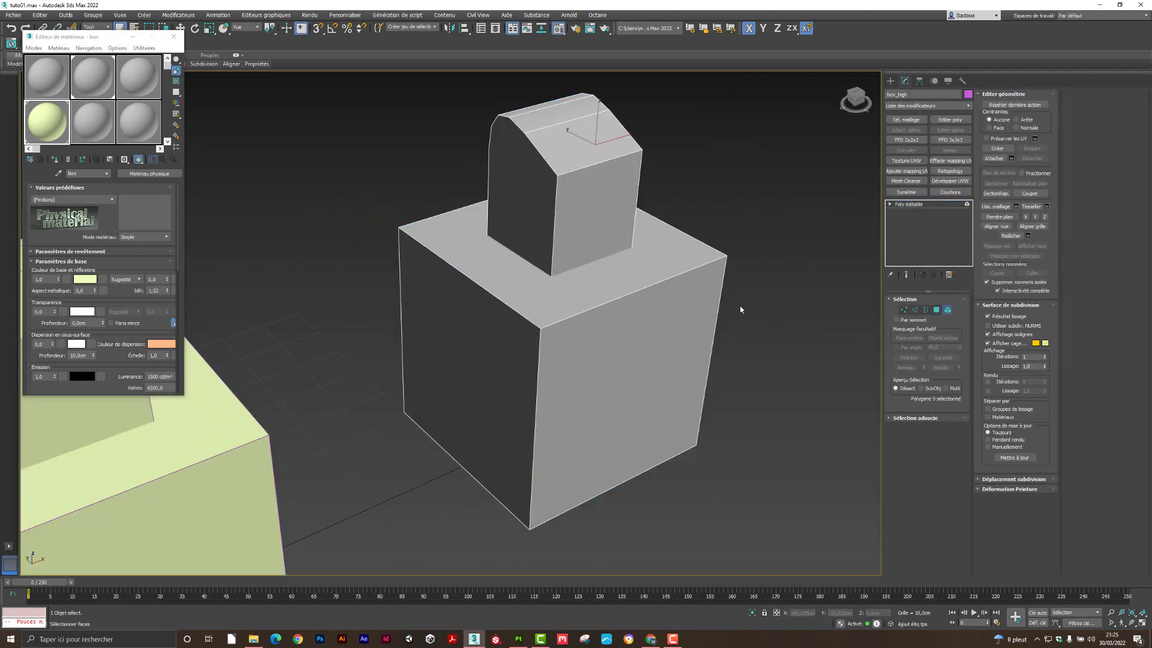
{"action": "double_click", "coordinate": [610, 305]}
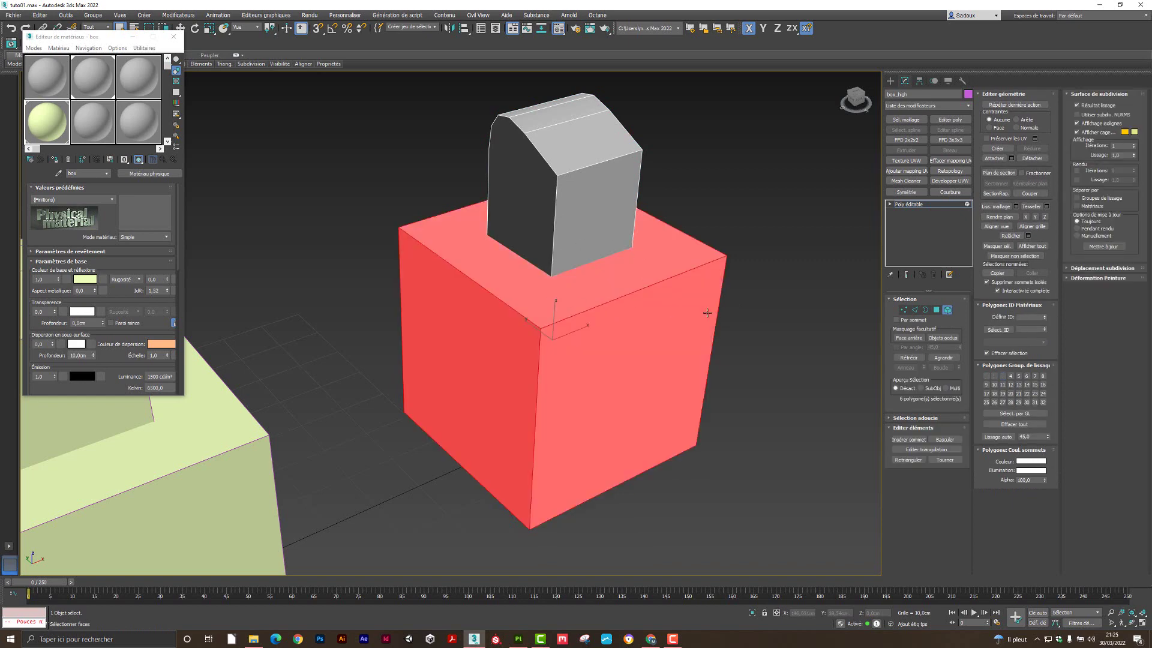
{"action": "left_click", "coordinate": [914, 310], "text": "ctrl"}
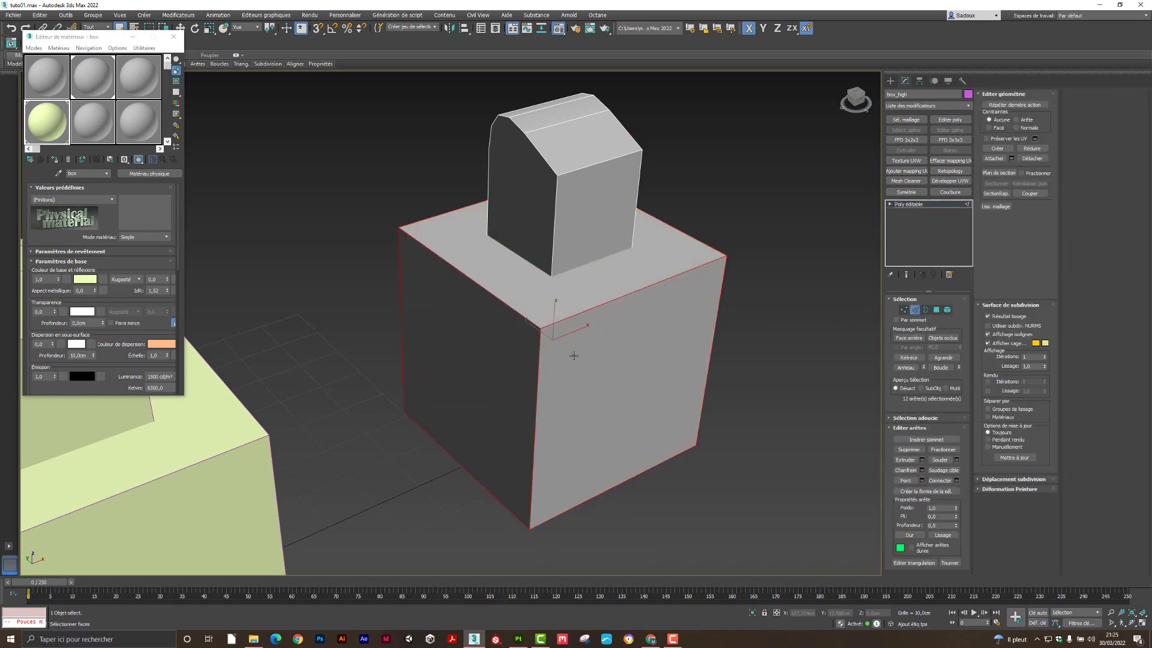
- Chamfer the selected lower-cube edges by about 0.69 cm, using several segments for a rounded bevel
{"action": "middle_click_drag", "start_coordinate": [540, 353], "coordinate": [570, 346], "text": "alt"}
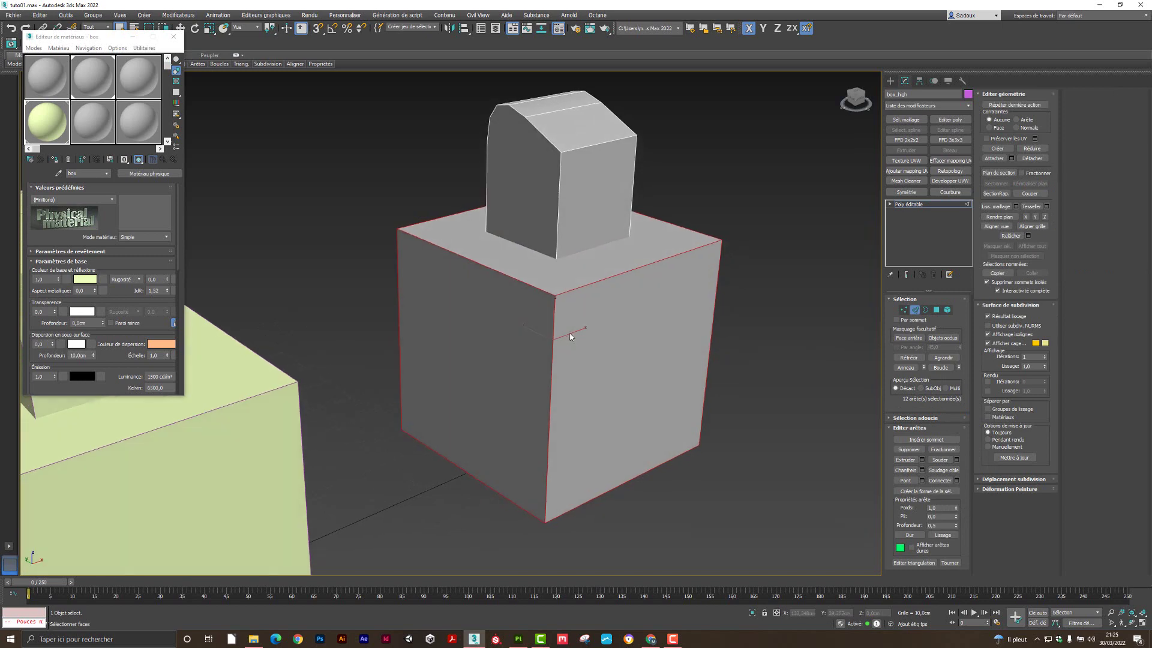
{"action": "left_click", "coordinate": [922, 470]}
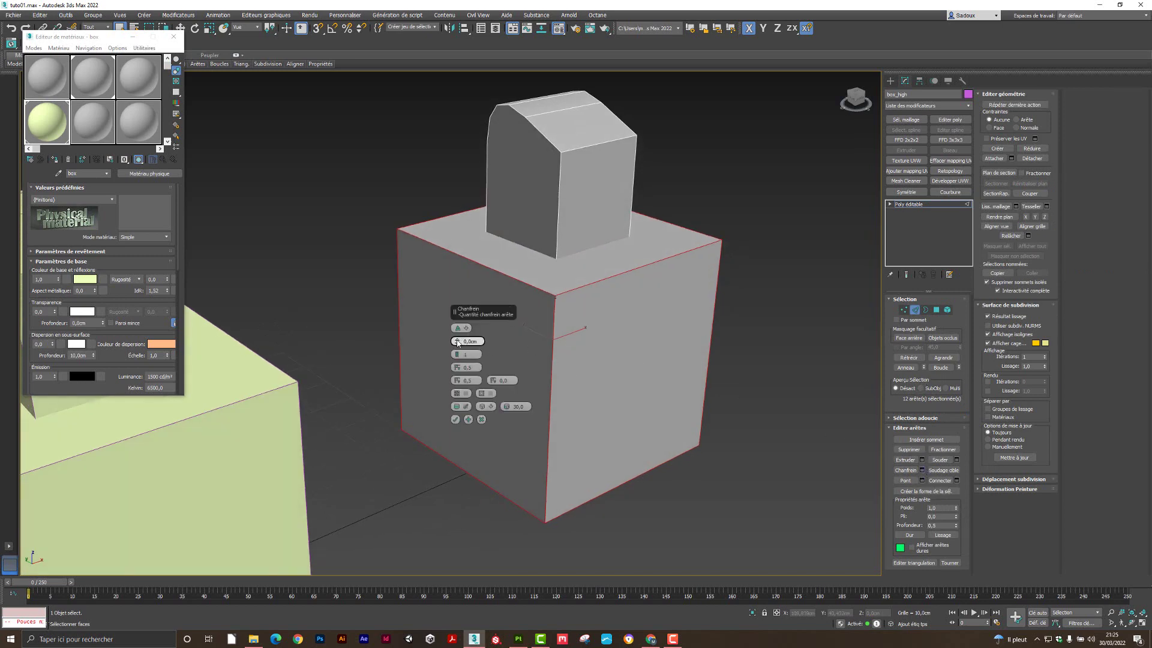
{"action": "mouse_move", "coordinate": [457, 343]}
{"action": "left_mouse_down"}
{"action": "mouse_move", "coordinate": [460, 305]}
{"action": "mouse_move", "coordinate": [460, 354]}
{"action": "left_mouse_up"}
{"action": "scroll", "coordinate": [559, 295], "scroll_direction": "up", "scroll_amount": 5}
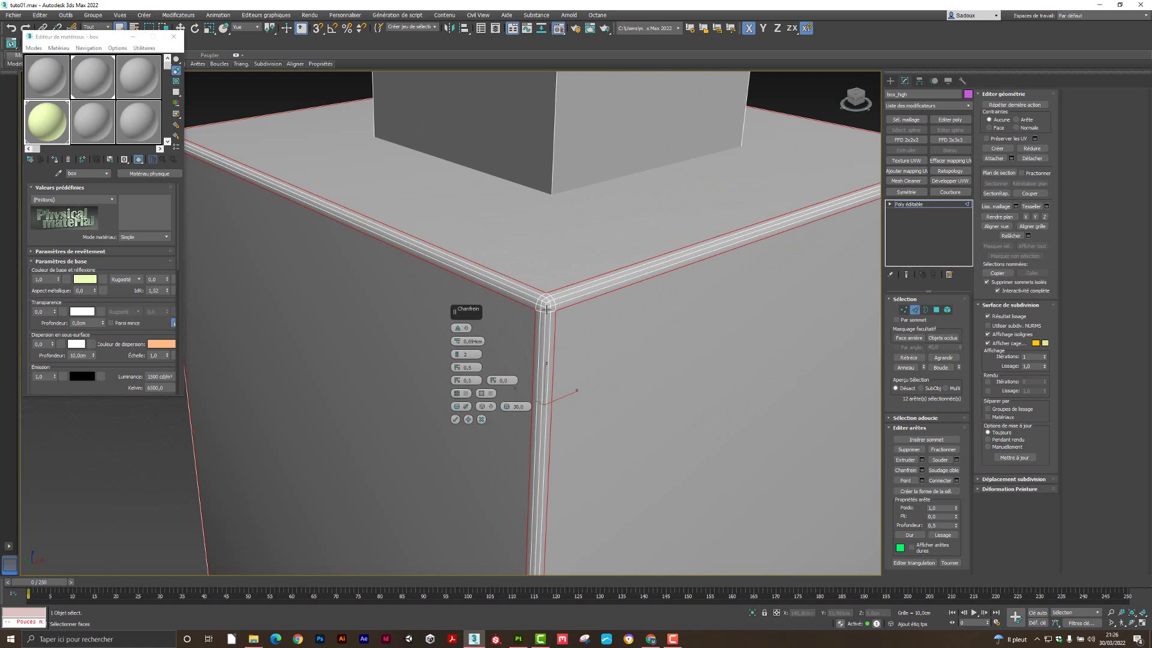
{"action": "scroll", "coordinate": [541, 338], "scroll_direction": "down", "scroll_amount": 6}
{"action": "scroll", "coordinate": [542, 339], "scroll_direction": "up", "scroll_amount": 2}
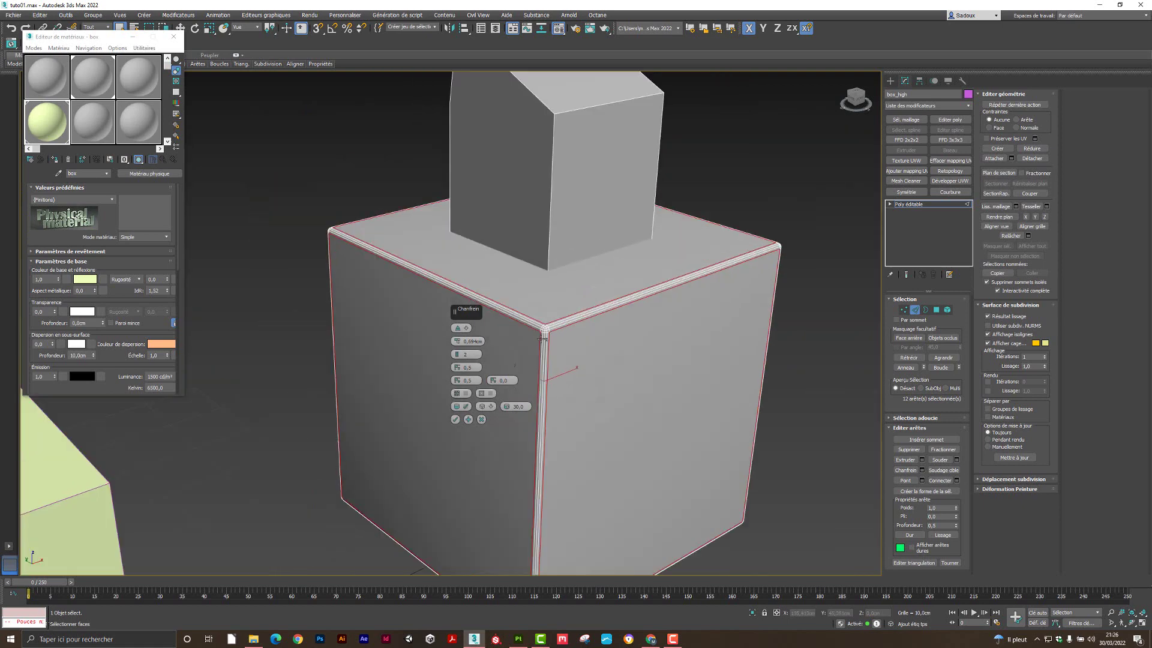
{"action": "left_click", "coordinate": [455, 420]}
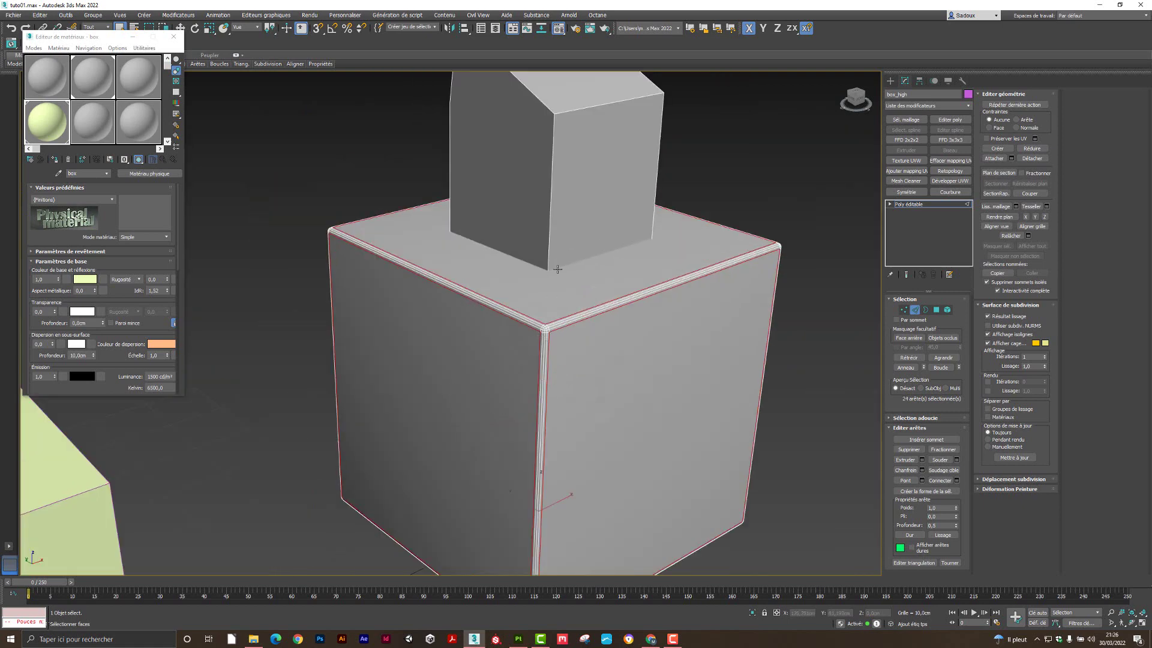
- Select the profile edges around the two arched side faces of box_high's upper block
{"action": "middle_click_drag", "start_coordinate": [557, 269], "coordinate": [527, 398]}
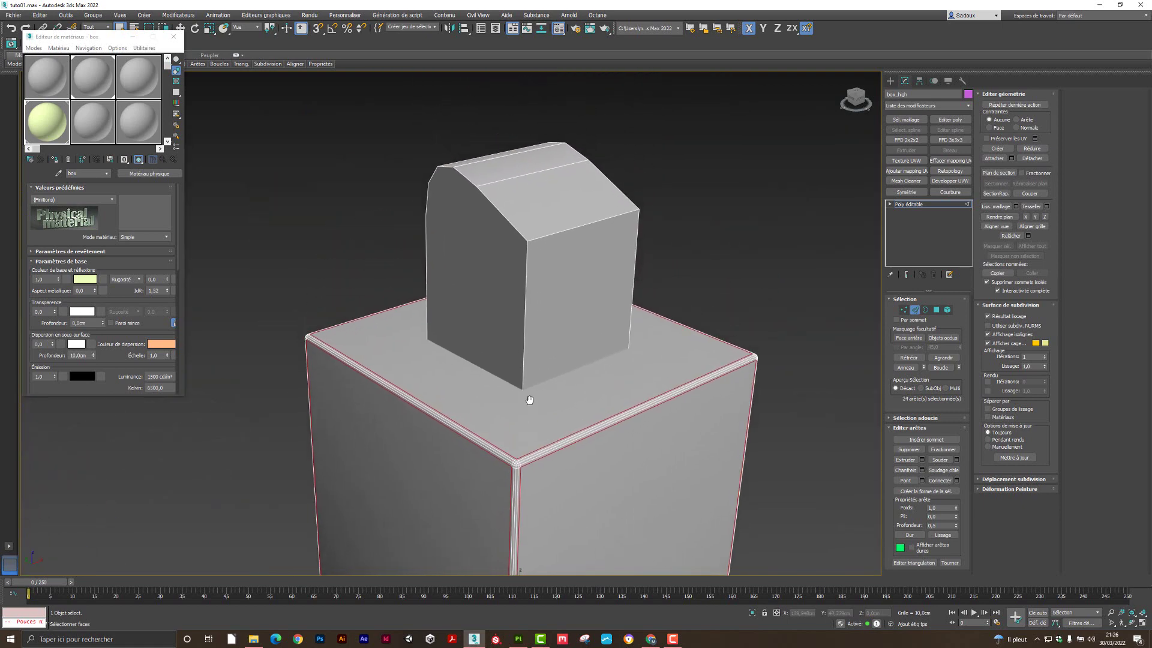
{"action": "left_click", "coordinate": [936, 309]}
{"action": "left_click", "coordinate": [498, 272]}
{"action": "middle_click_drag", "start_coordinate": [590, 357], "coordinate": [516, 372], "text": "alt"}
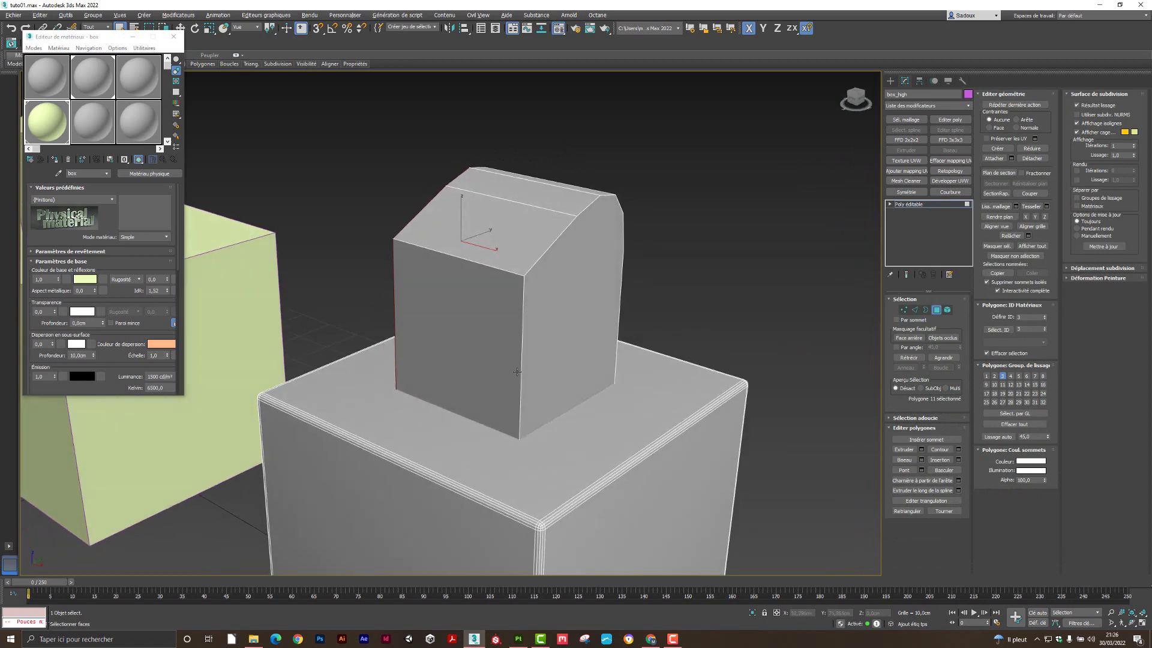
{"action": "left_click", "coordinate": [569, 292], "text": "ctrl"}
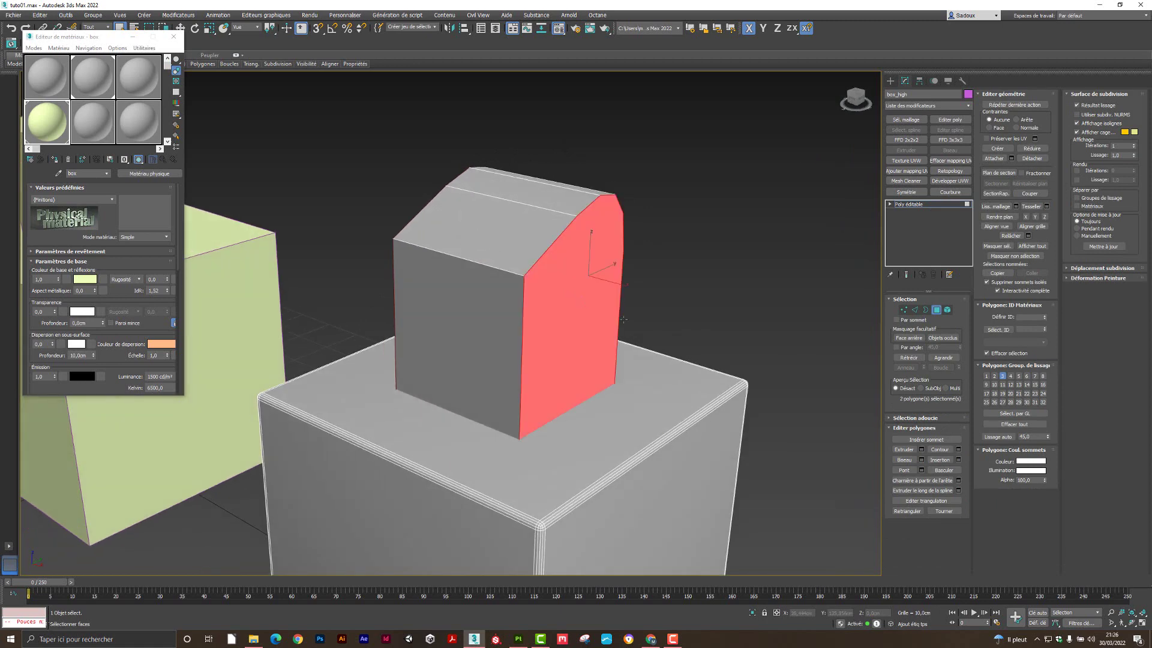
{"action": "left_click", "coordinate": [915, 310]}
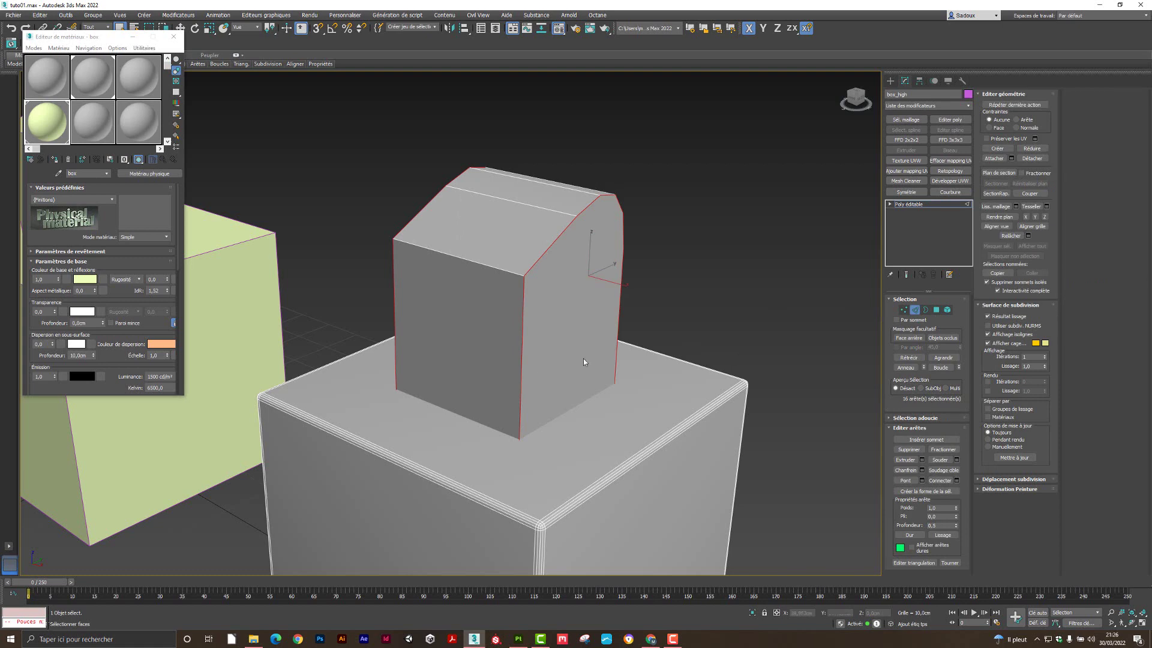
{"action": "middle_click_drag", "start_coordinate": [583, 362], "coordinate": [613, 400], "text": "alt"}
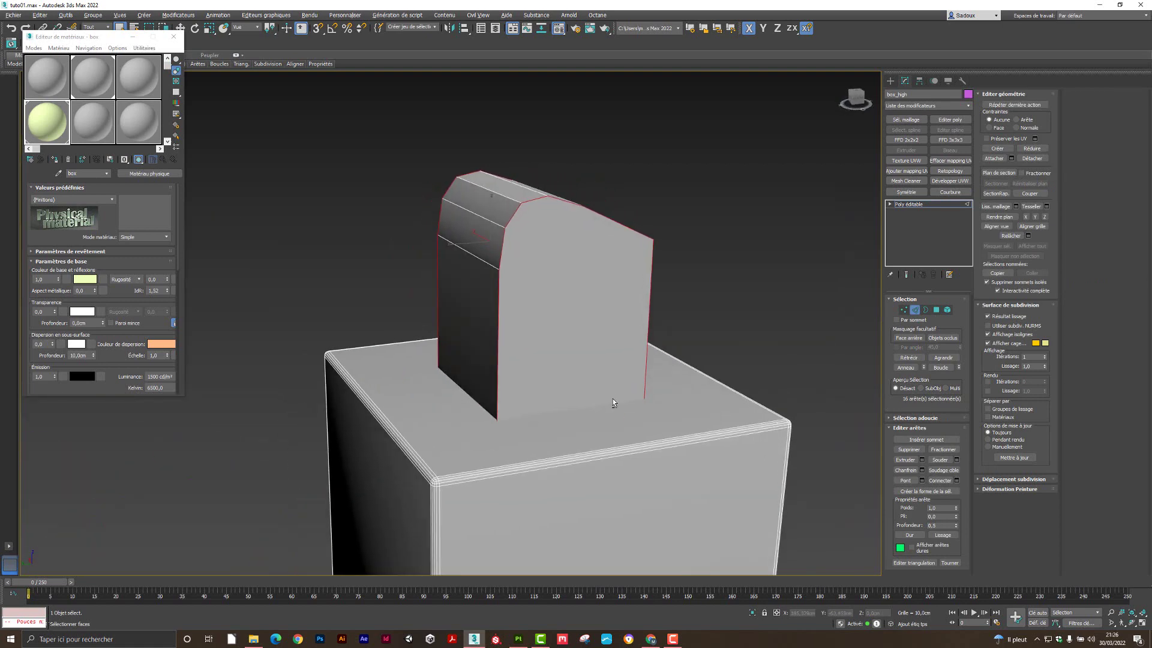
- Chamfer the upper block's arched profile edges with the same settings as the lower cube's edges
{"action": "left_click", "coordinate": [922, 470]}
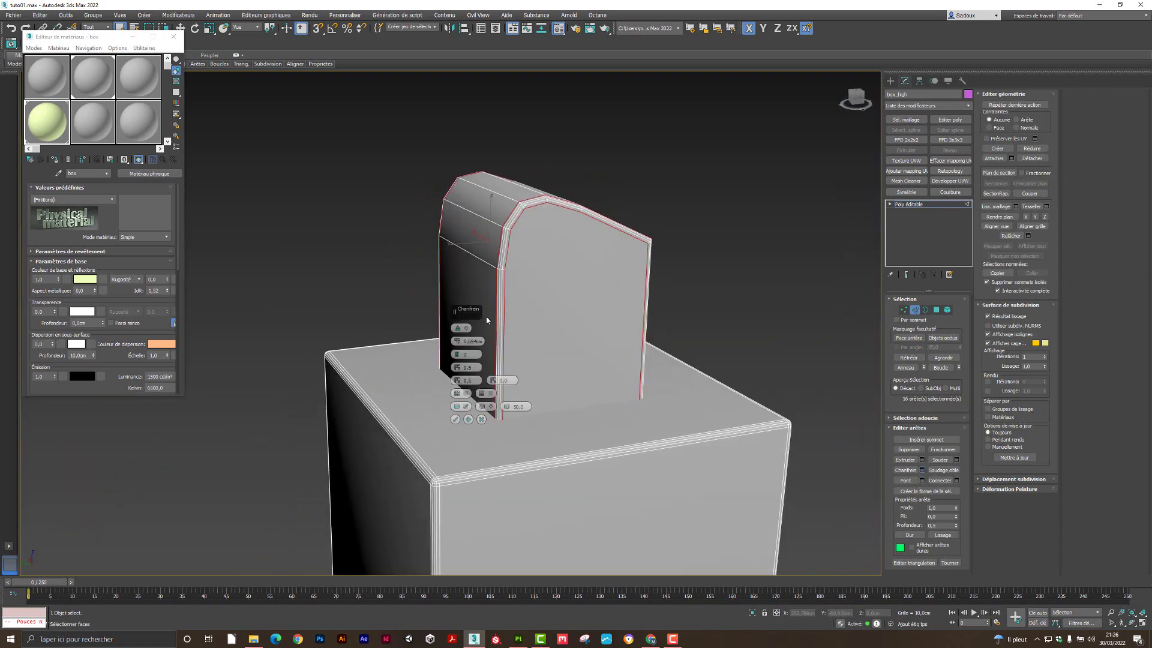
{"action": "middle_click_drag", "start_coordinate": [505, 290], "coordinate": [467, 297], "text": "alt"}
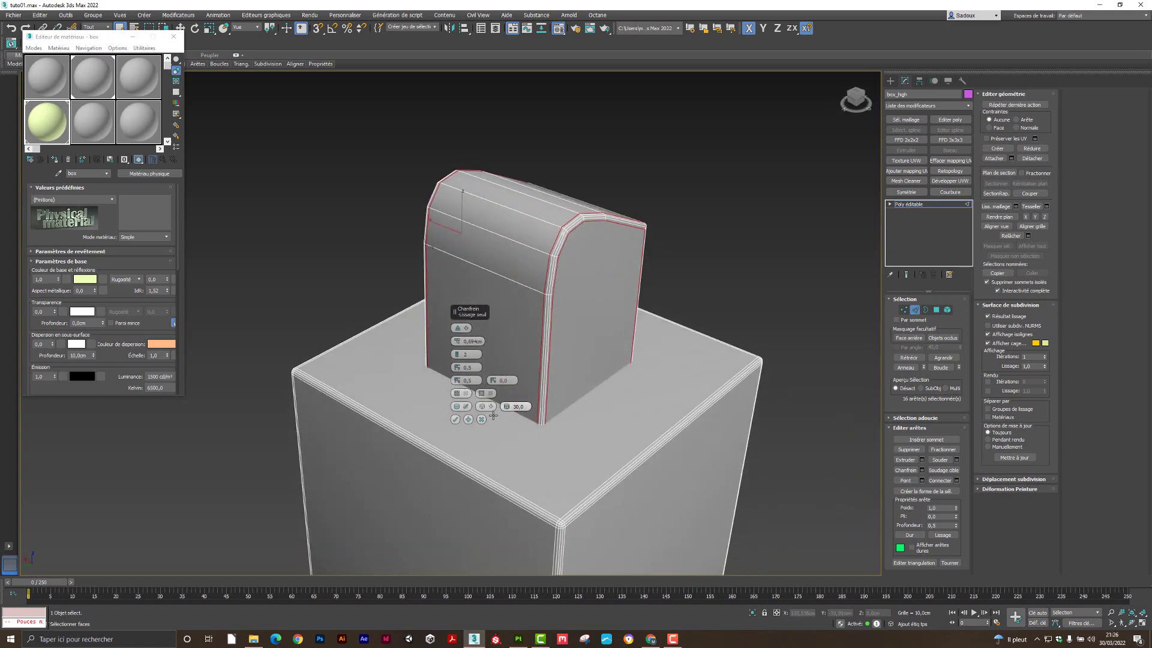
{"action": "left_click", "coordinate": [455, 420]}
- Chamfer the edge between the upper block's sloping roof and its flat vertical face by about 0.43 cm, and leave edge editing
{"action": "middle_click_drag", "start_coordinate": [471, 416], "coordinate": [554, 290], "text": "alt"}
{"action": "double_click", "coordinate": [557, 281]}
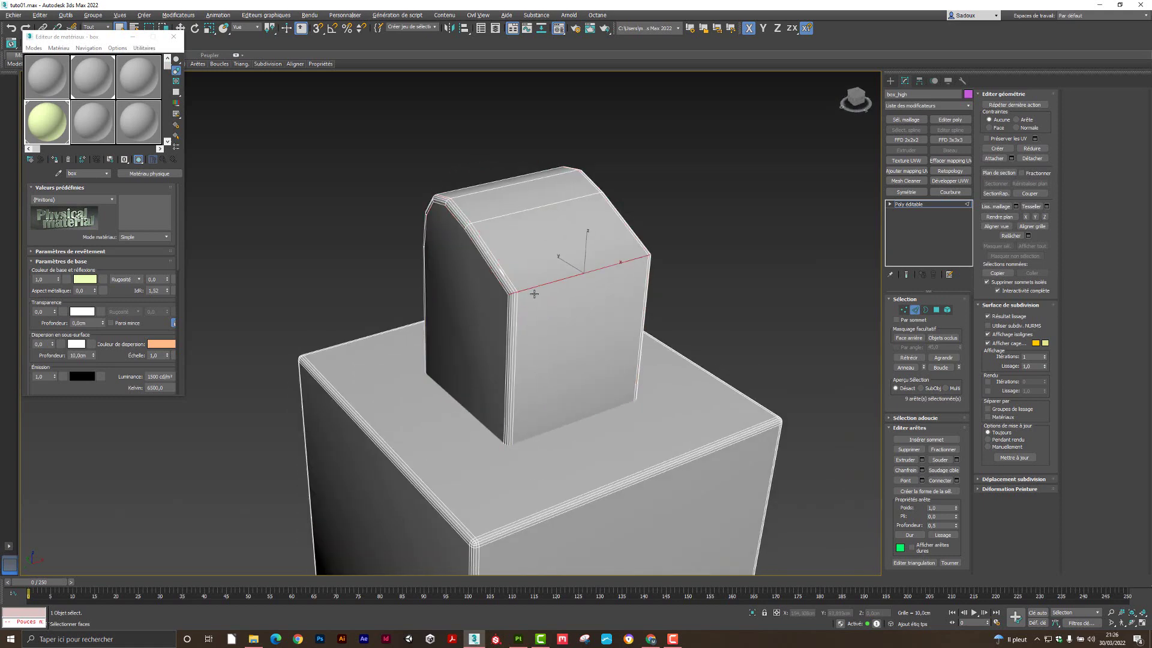
{"action": "left_click", "coordinate": [922, 470]}
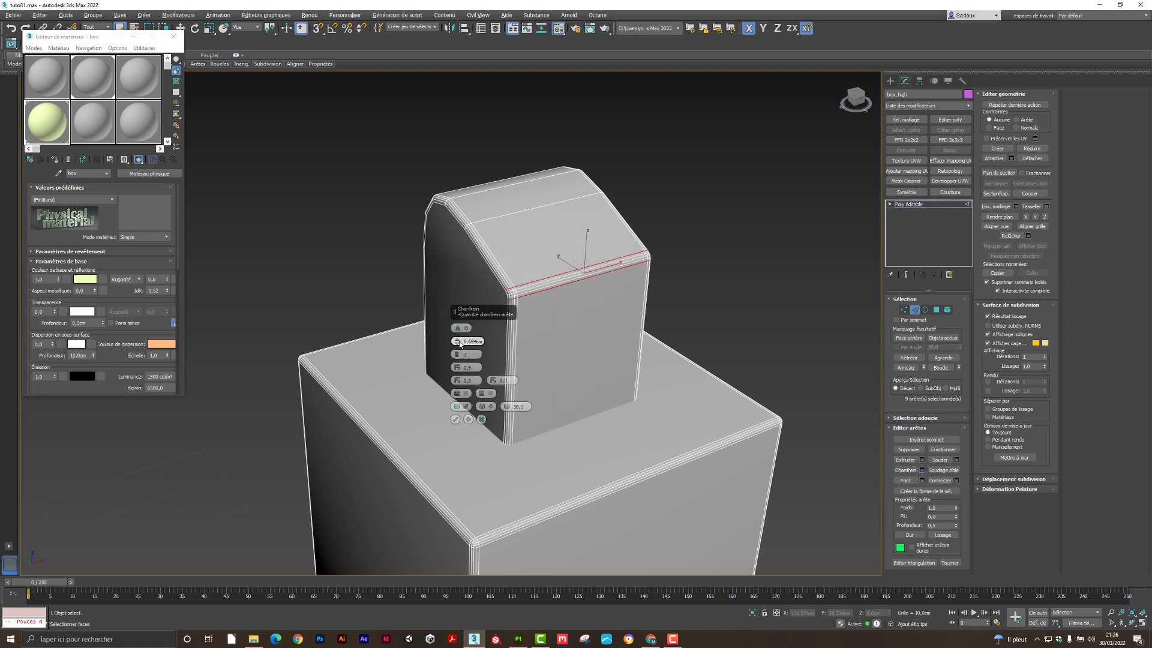
{"action": "left_click_drag", "start_coordinate": [460, 346], "coordinate": [459, 353]}
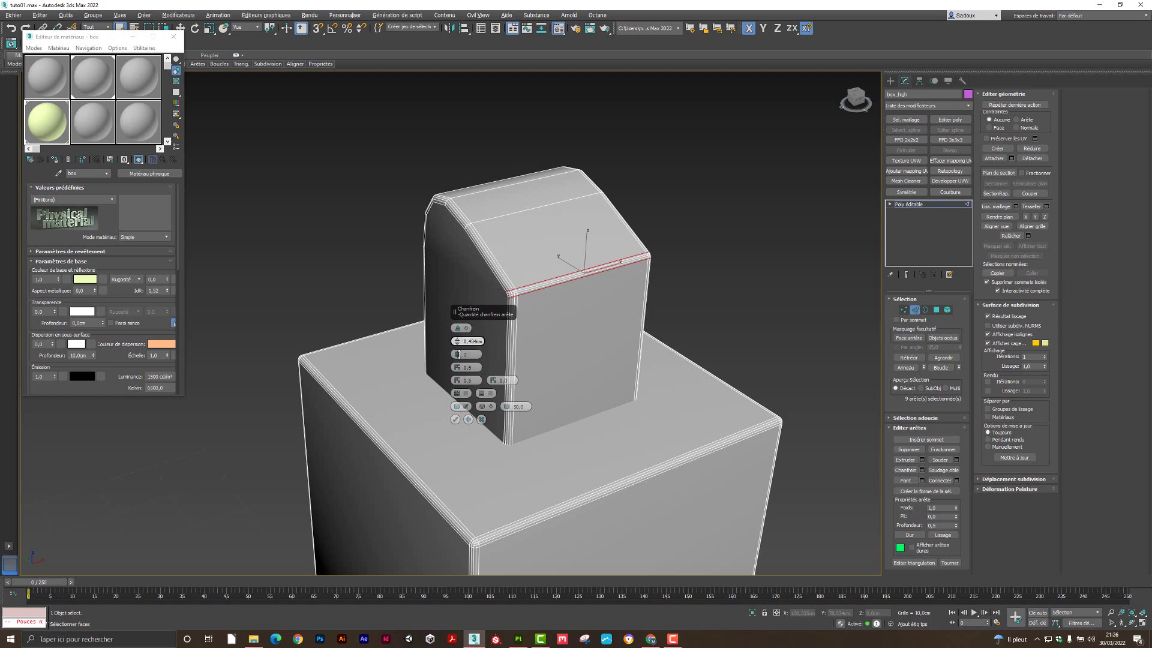
{"action": "left_click", "coordinate": [455, 420]}
{"action": "scroll", "coordinate": [451, 438], "scroll_direction": "down", "scroll_amount": 3}
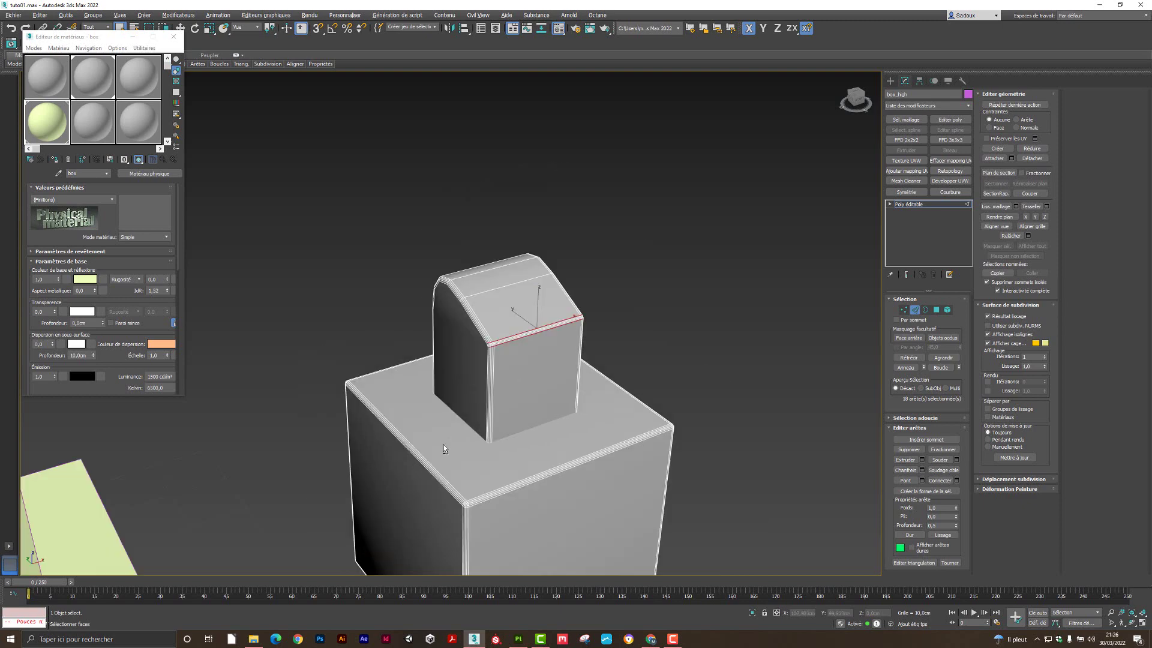
{"action": "middle_click_drag", "start_coordinate": [443, 445], "coordinate": [531, 377], "text": "alt"}
{"action": "left_click", "coordinate": [916, 310]}
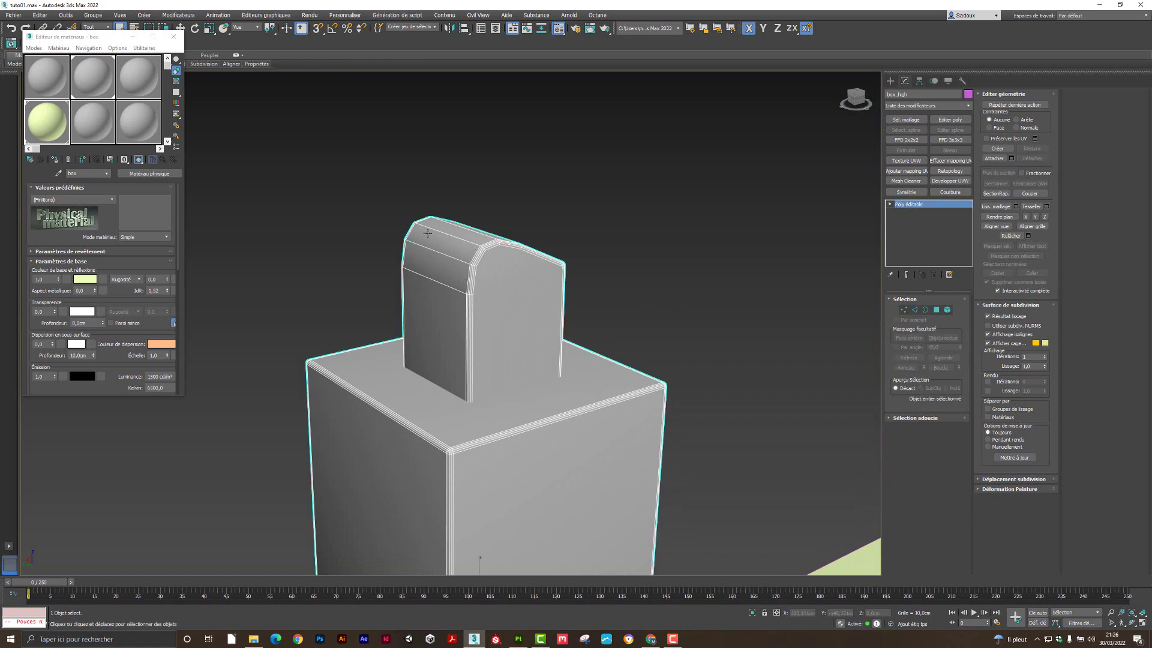
{"action": "middle_click_drag", "start_coordinate": [448, 253], "coordinate": [443, 244], "text": "alt"}
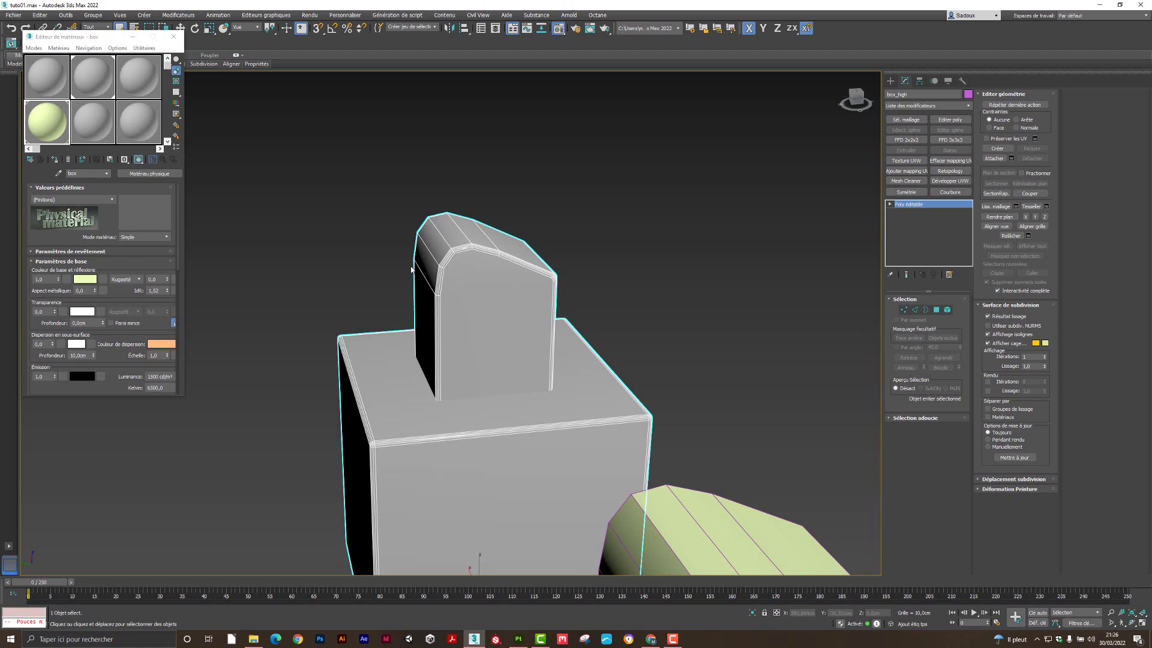
{"action": "key", "text": "shift+z"}
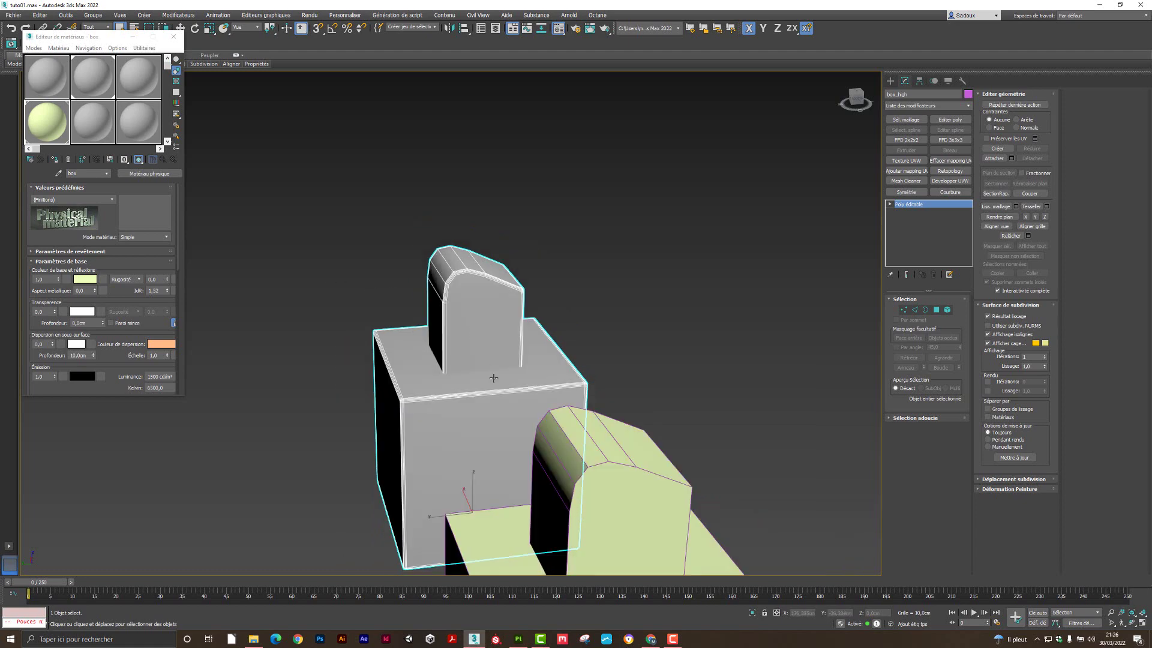
{"action": "key", "text": "shift+z"}
{"action": "middle_click_drag", "start_coordinate": [481, 391], "coordinate": [461, 389], "text": "alt"}
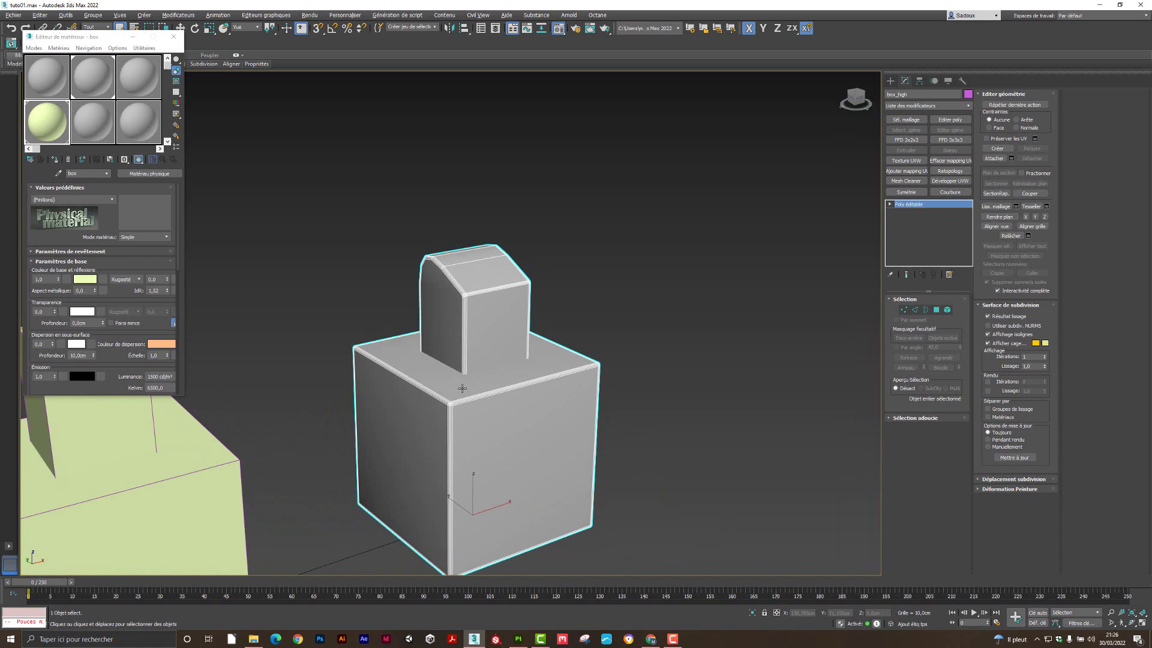
{"action": "key", "text": "shift+z"}
{"action": "key", "text": "shift+z"}
{"action": "key", "text": "shift+z"}
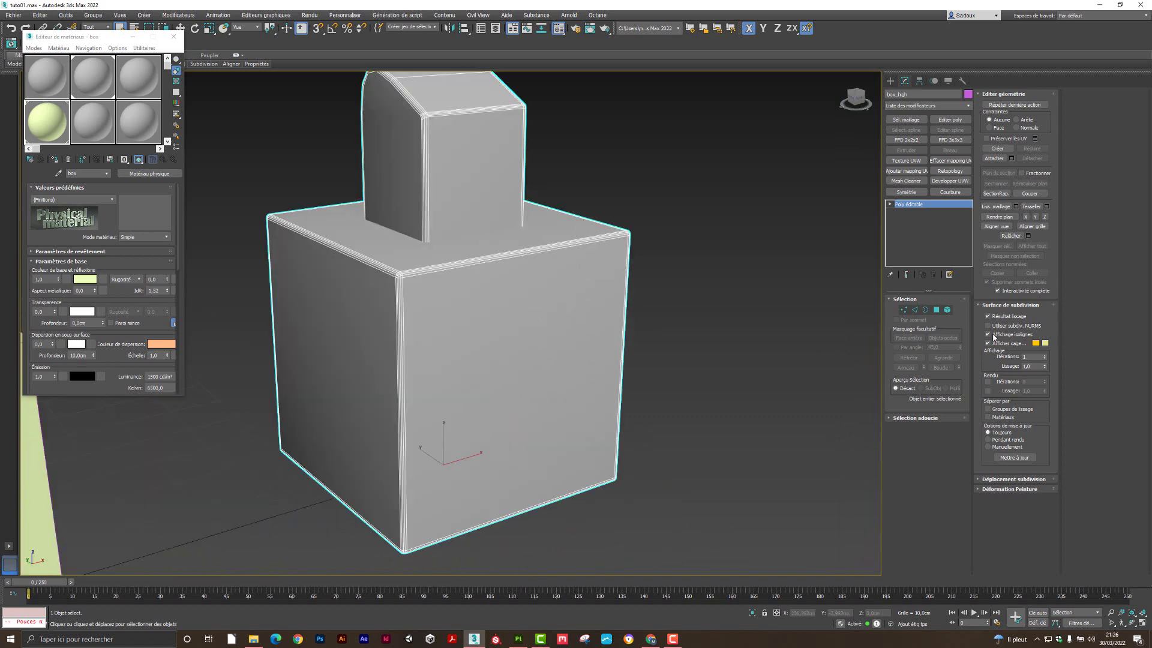
- Inset the large front face of box_high's lower cube by scaling it uniformly down to about half its width
{"action": "left_click", "coordinate": [936, 310]}
{"action": "key", "text": "shift+z"}
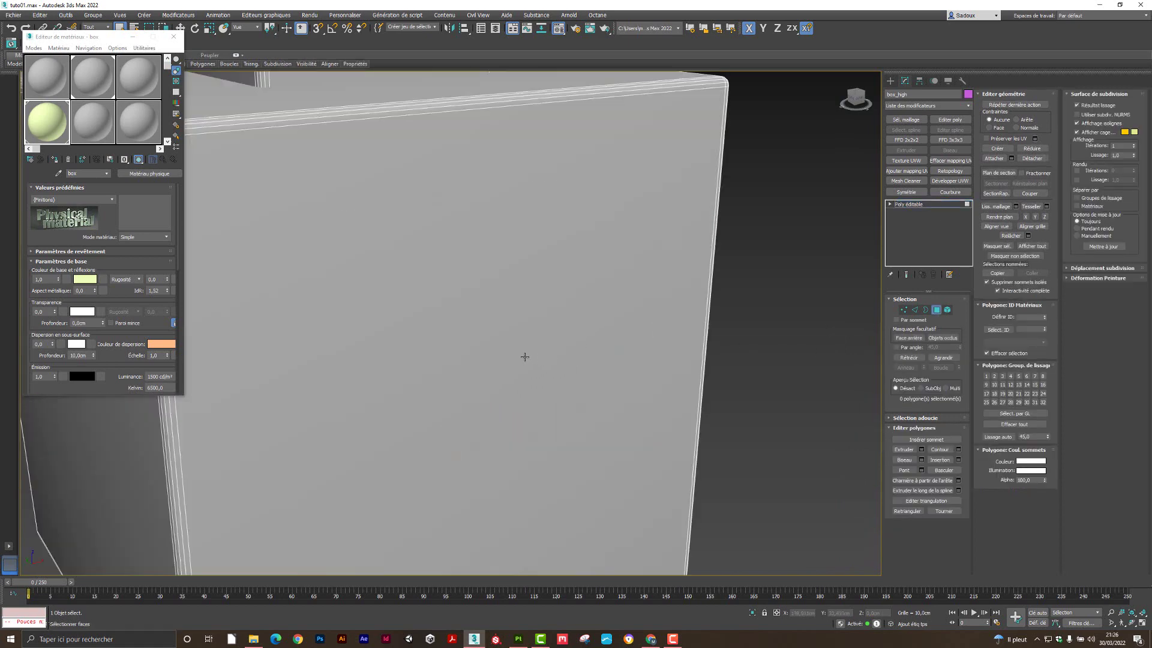
{"action": "key", "text": "shift+z"}
{"action": "left_click", "coordinate": [505, 355]}
{"action": "key", "text": "shift+z"}
{"action": "right_click", "coordinate": [580, 325]}
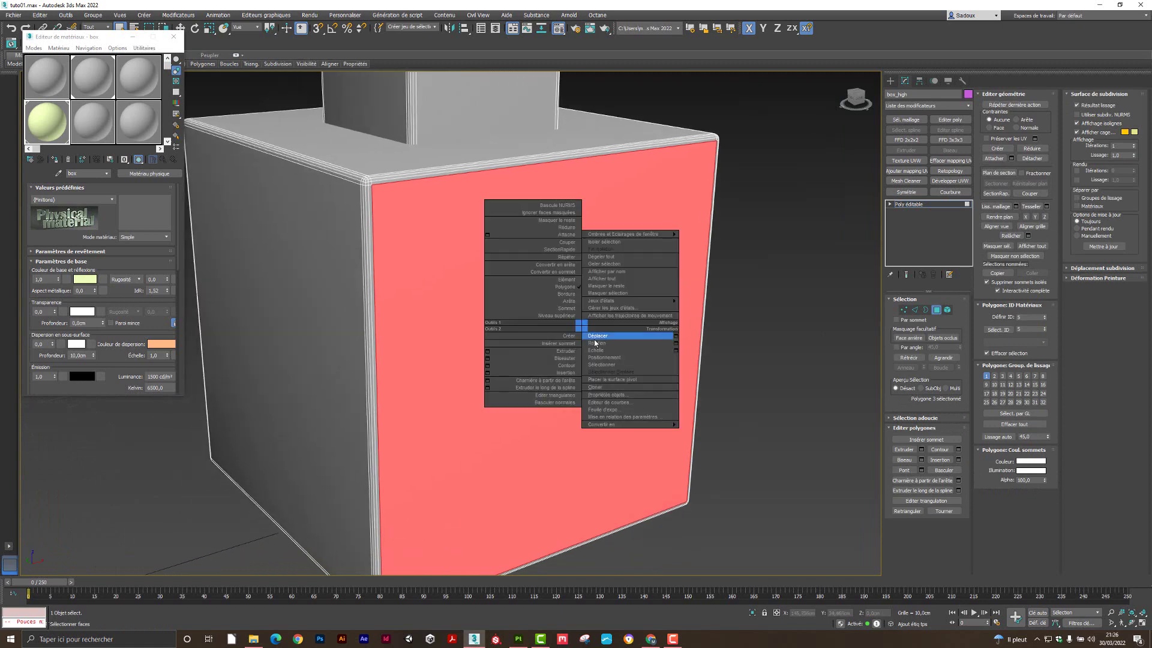
{"action": "left_click", "coordinate": [594, 351]}
{"action": "left_click_drag", "start_coordinate": [556, 367], "coordinate": [558, 403]}
{"action": "scroll", "coordinate": [507, 319], "scroll_direction": "down", "scroll_amount": 8}
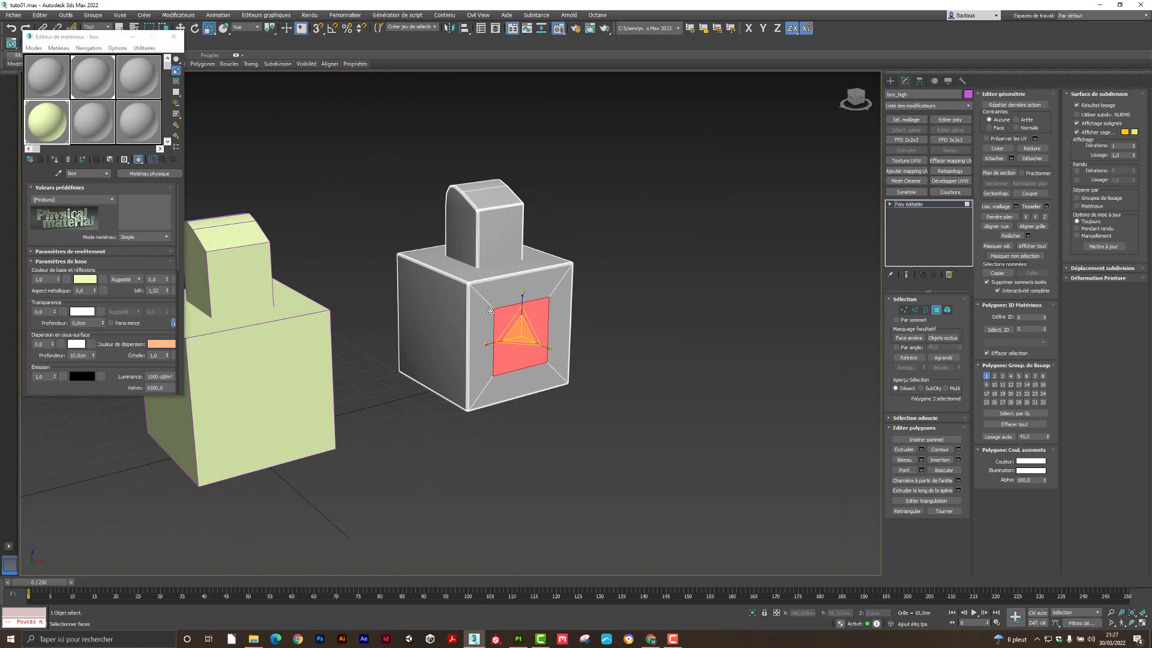
{"action": "scroll", "coordinate": [524, 337], "scroll_direction": "up", "scroll_amount": 8}
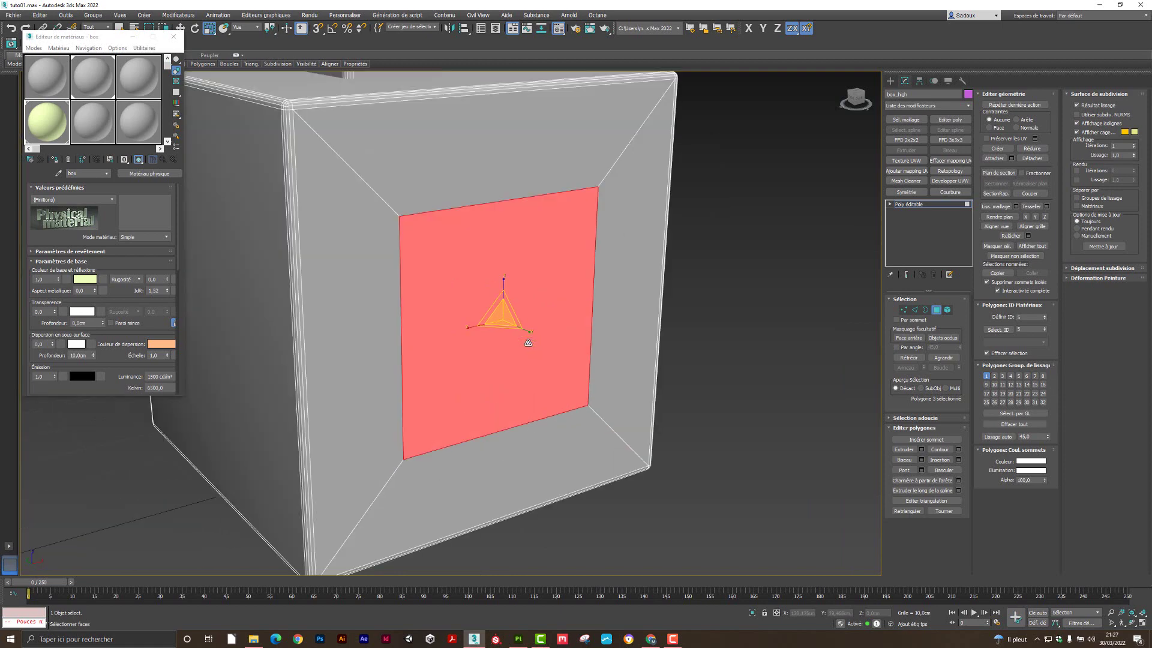
{"action": "middle_click_drag", "start_coordinate": [520, 354], "coordinate": [565, 361]}
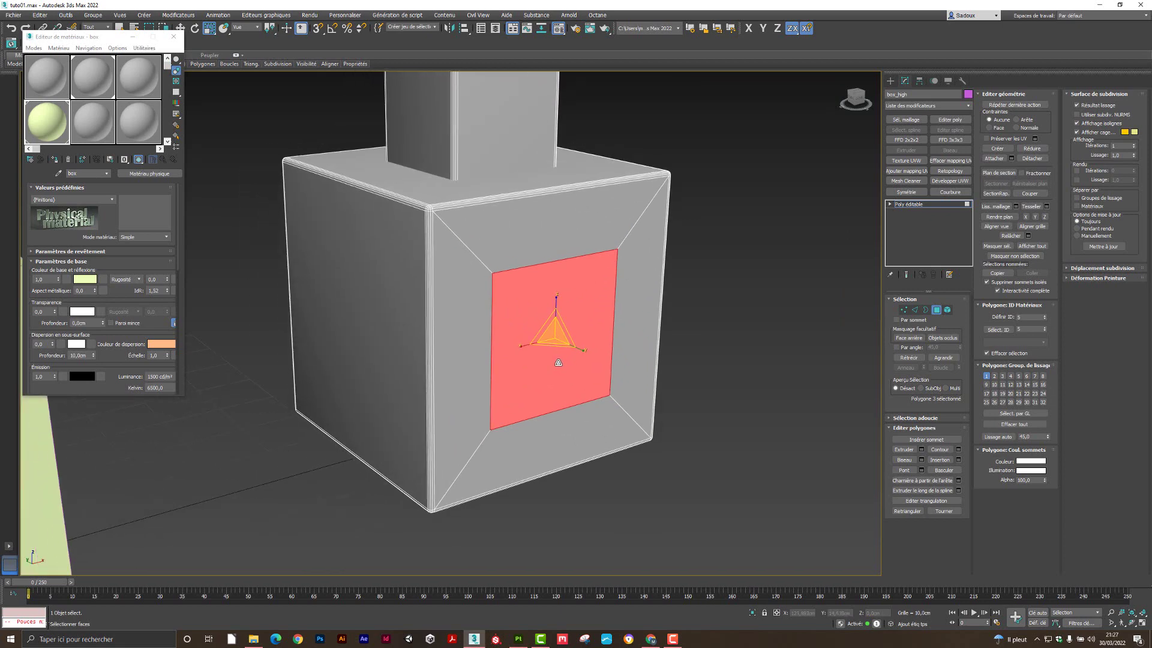
{"action": "scroll", "coordinate": [555, 362], "scroll_direction": "up", "scroll_amount": 3}
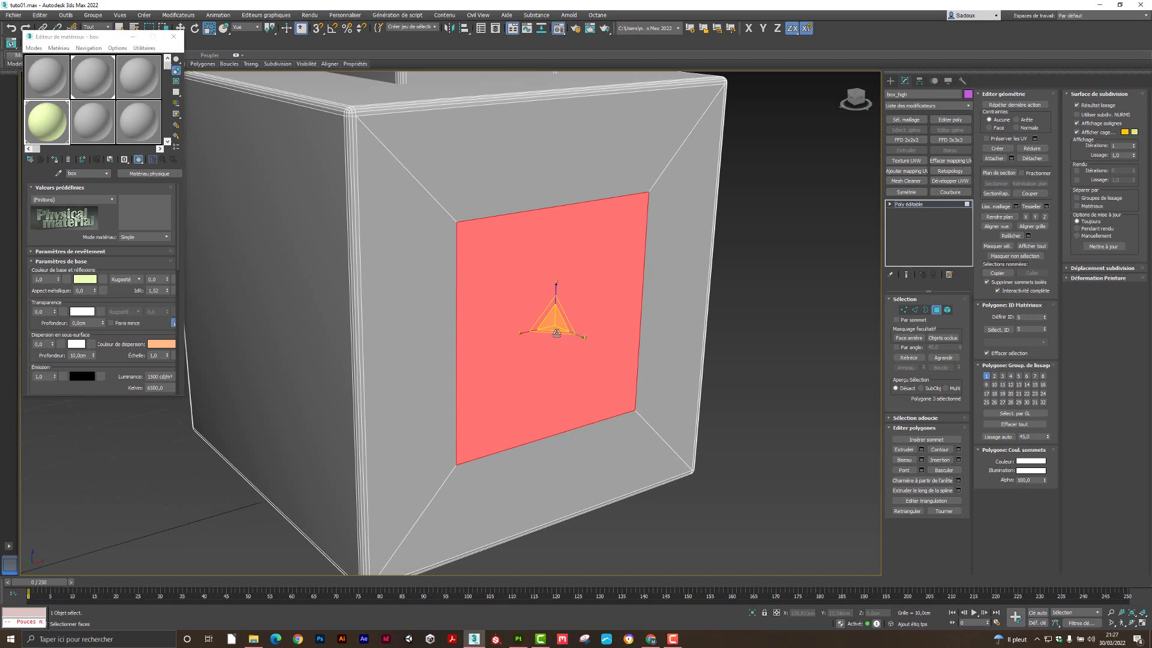
- Inset the selected front square again by scaling it uniformly to a smaller square, and push it inward about 0.76 cm
{"action": "right_click", "coordinate": [557, 326]}
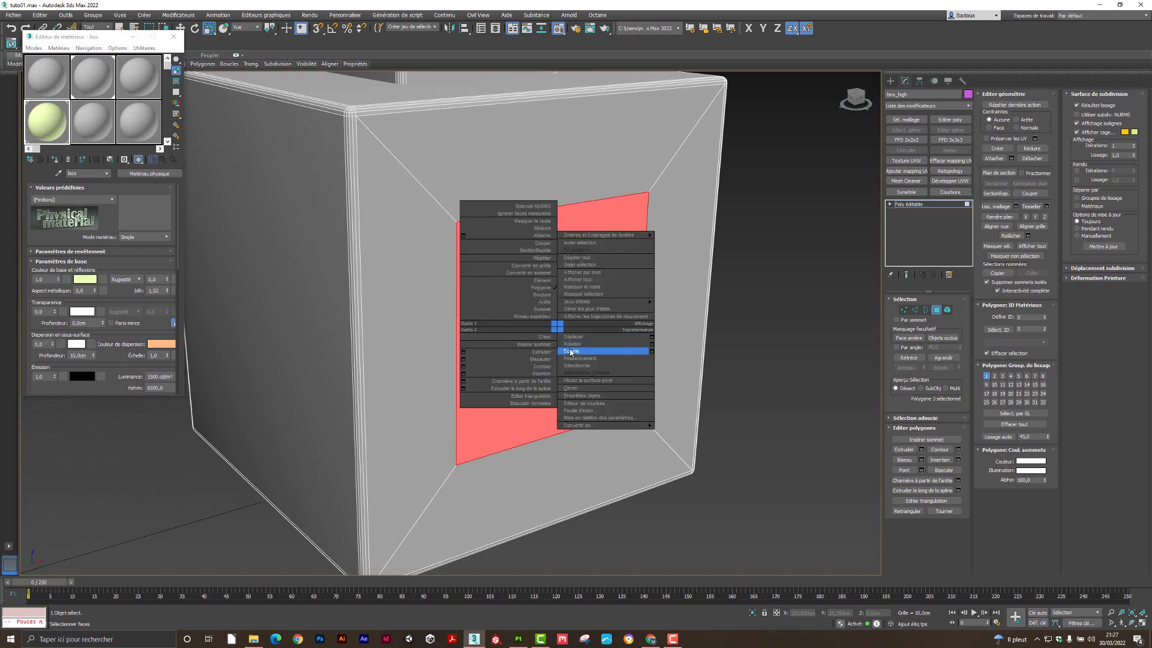
{"action": "left_click", "coordinate": [571, 352]}
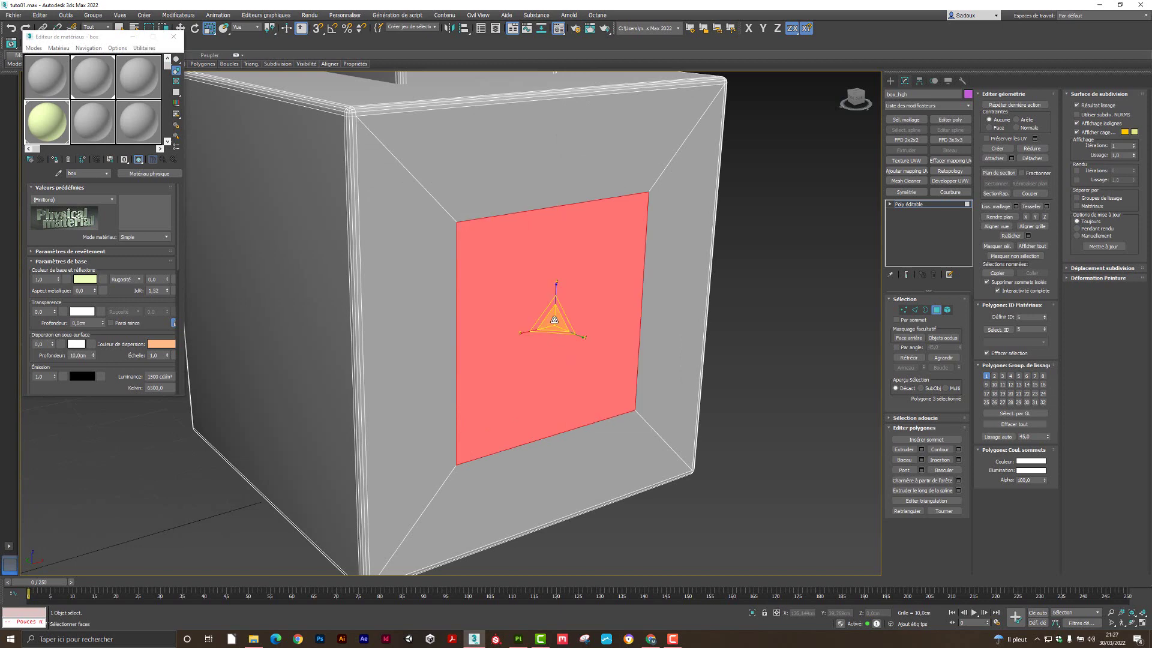
{"action": "left_click_drag", "start_coordinate": [555, 322], "coordinate": [557, 348]}
{"action": "right_click", "coordinate": [556, 324]}
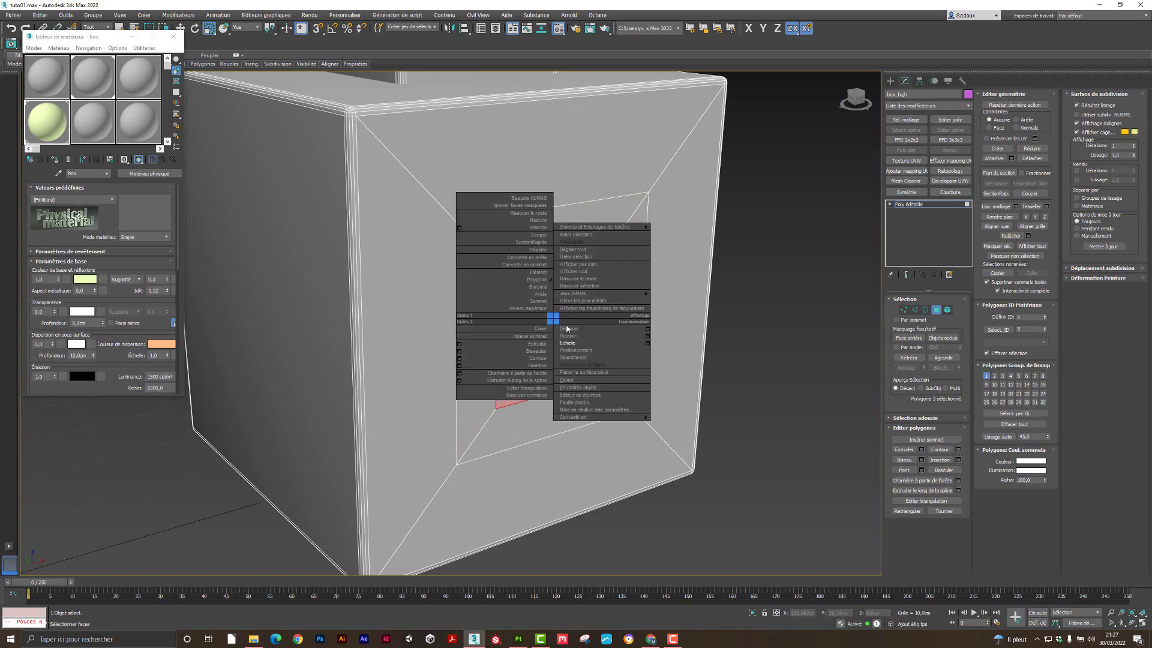
{"action": "left_click", "coordinate": [571, 330]}
{"action": "middle_click_drag", "start_coordinate": [571, 329], "coordinate": [597, 353], "text": "alt"}
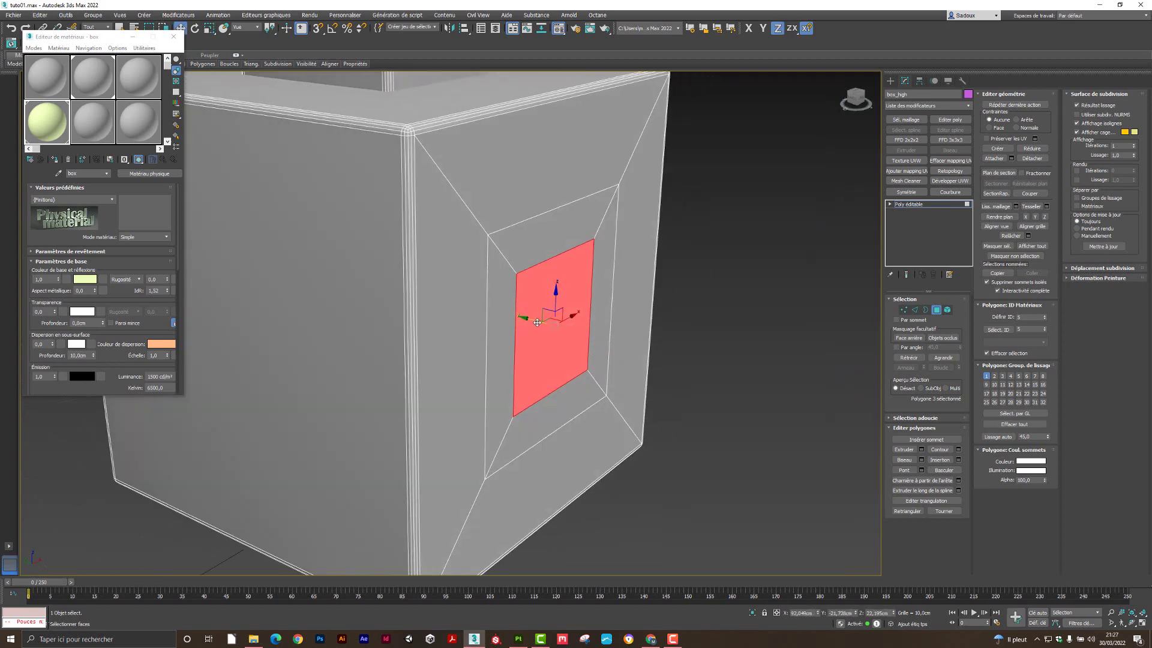
{"action": "left_click_drag", "start_coordinate": [537, 322], "coordinate": [530, 322]}
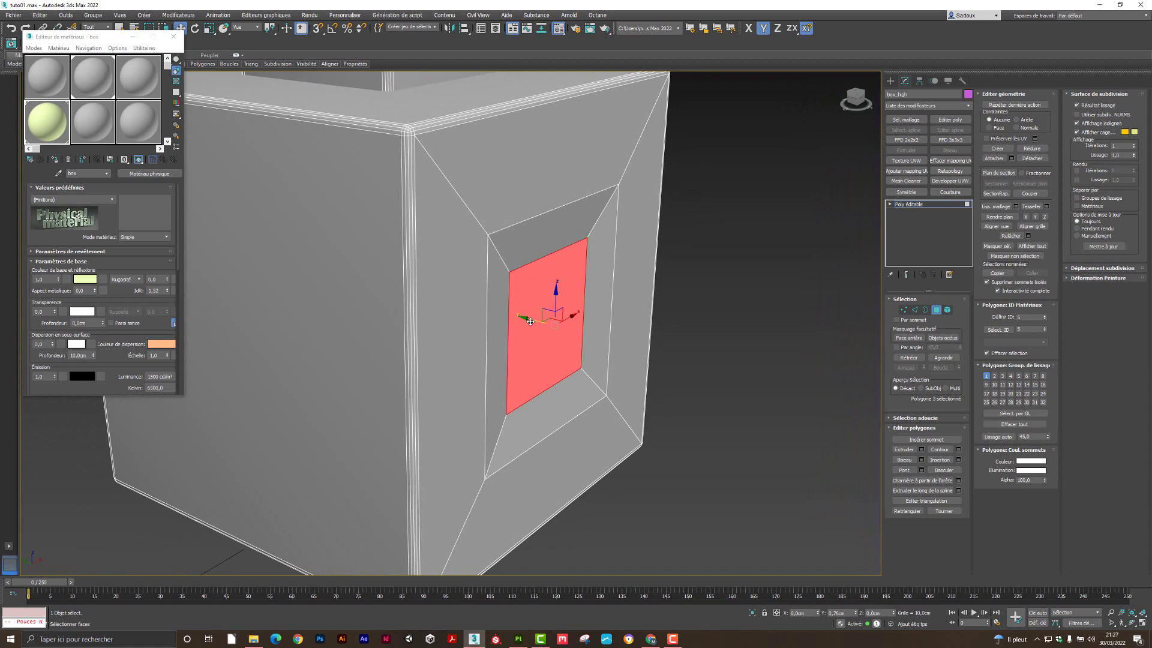
- Inset the recessed square once more by uniform scaling, and extrude the resulting smaller square slightly outward along Y
{"action": "right_click", "coordinate": [542, 319]}
{"action": "left_click", "coordinate": [560, 343]}
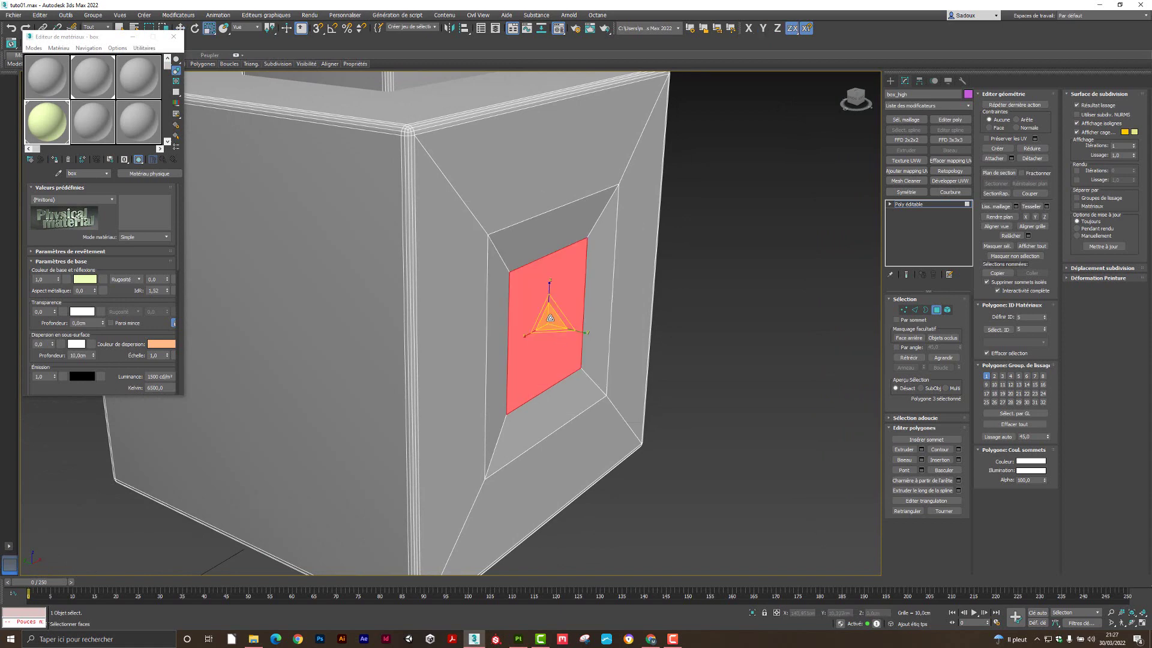
{"action": "left_click_drag", "start_coordinate": [550, 318], "coordinate": [551, 339]}
{"action": "key", "text": "w"}
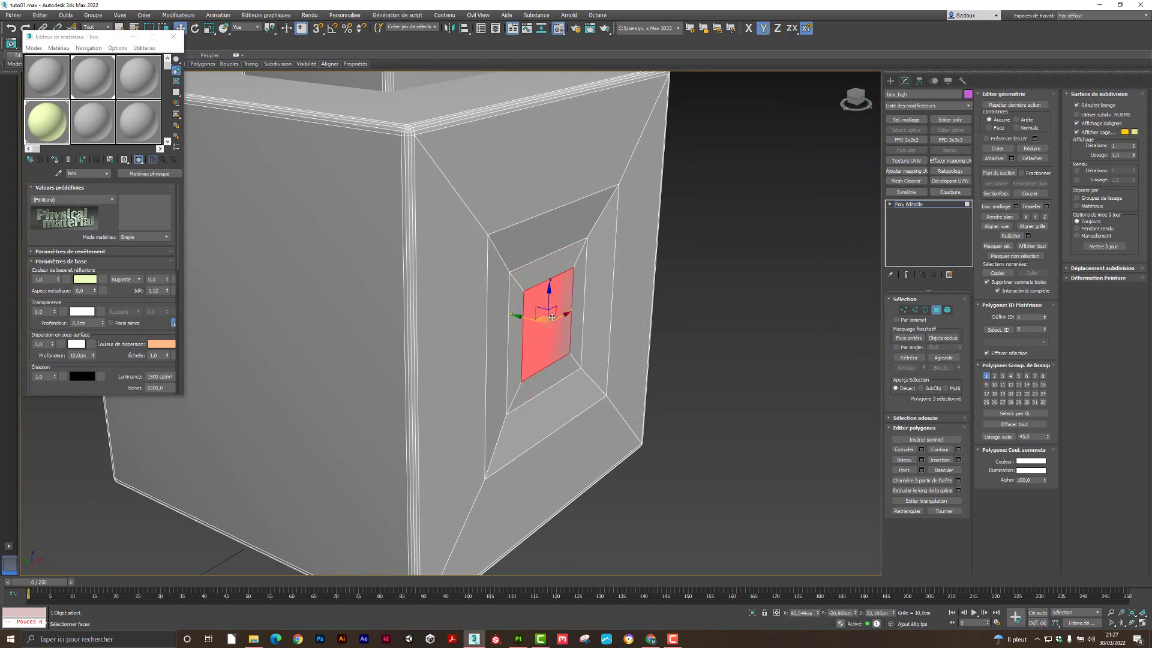
{"action": "right_click", "coordinate": [552, 317]}
{"action": "left_click", "coordinate": [566, 330]}
{"action": "left_click_drag", "start_coordinate": [545, 317], "coordinate": [534, 321]}
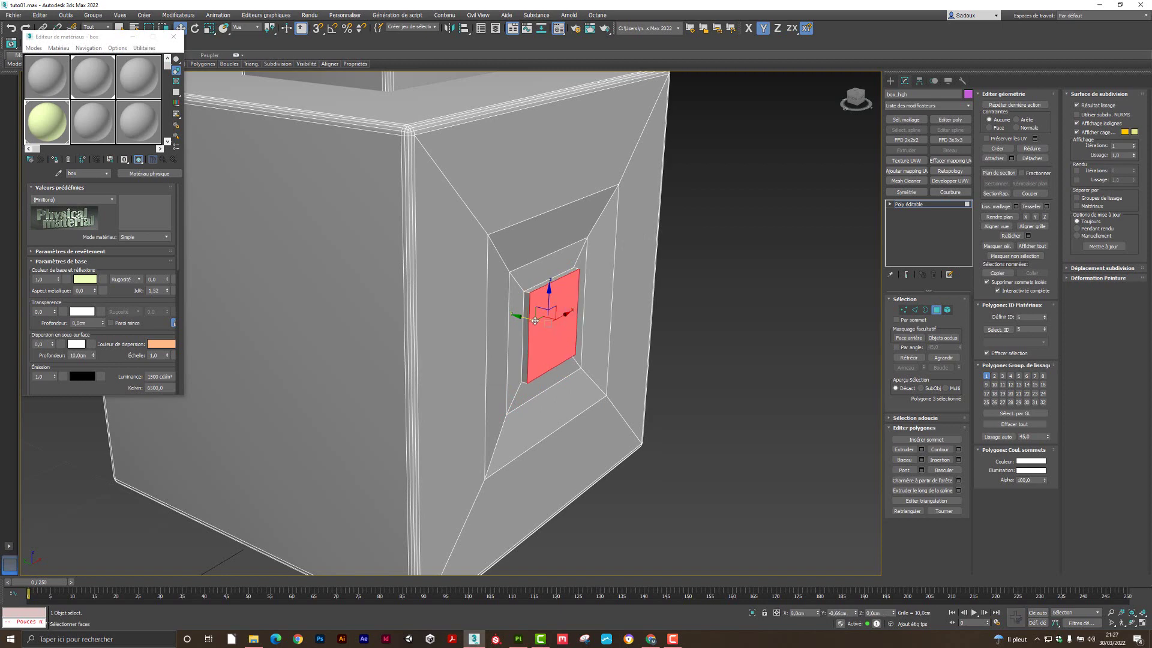
- Select the three concentric square edge loops on the front face: outer inset, inner inset and the raised square's base
{"action": "middle_click_drag", "start_coordinate": [553, 379], "coordinate": [533, 380], "text": "alt"}
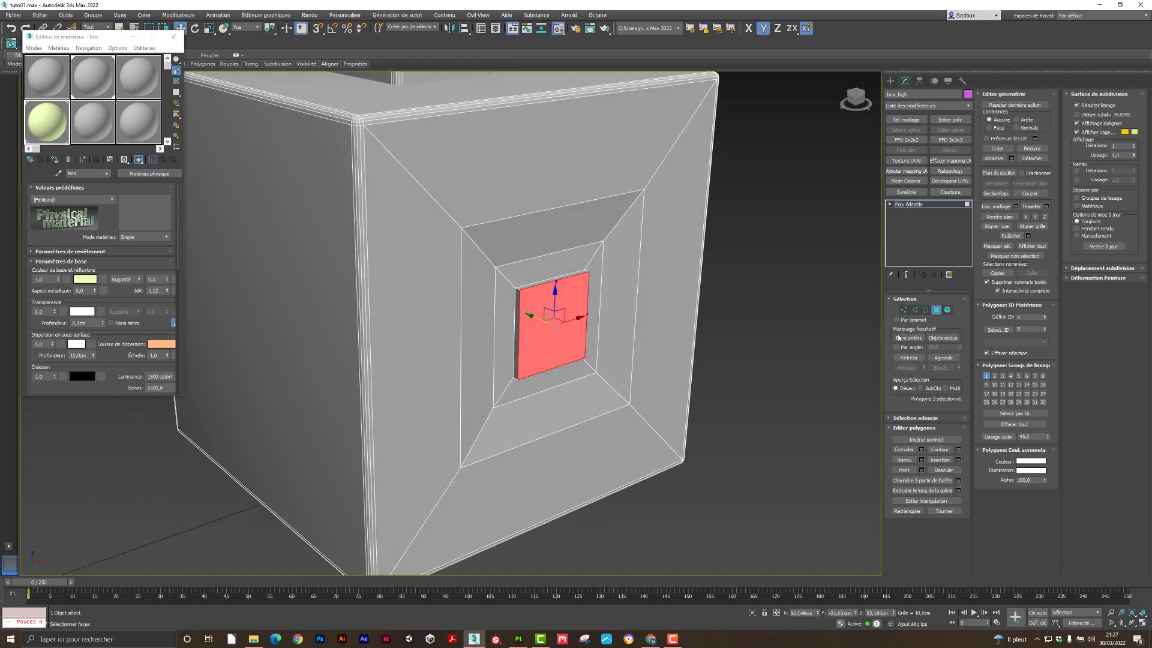
{"action": "left_click", "coordinate": [914, 310]}
{"action": "scroll", "coordinate": [530, 299], "scroll_direction": "up", "scroll_amount": 3}
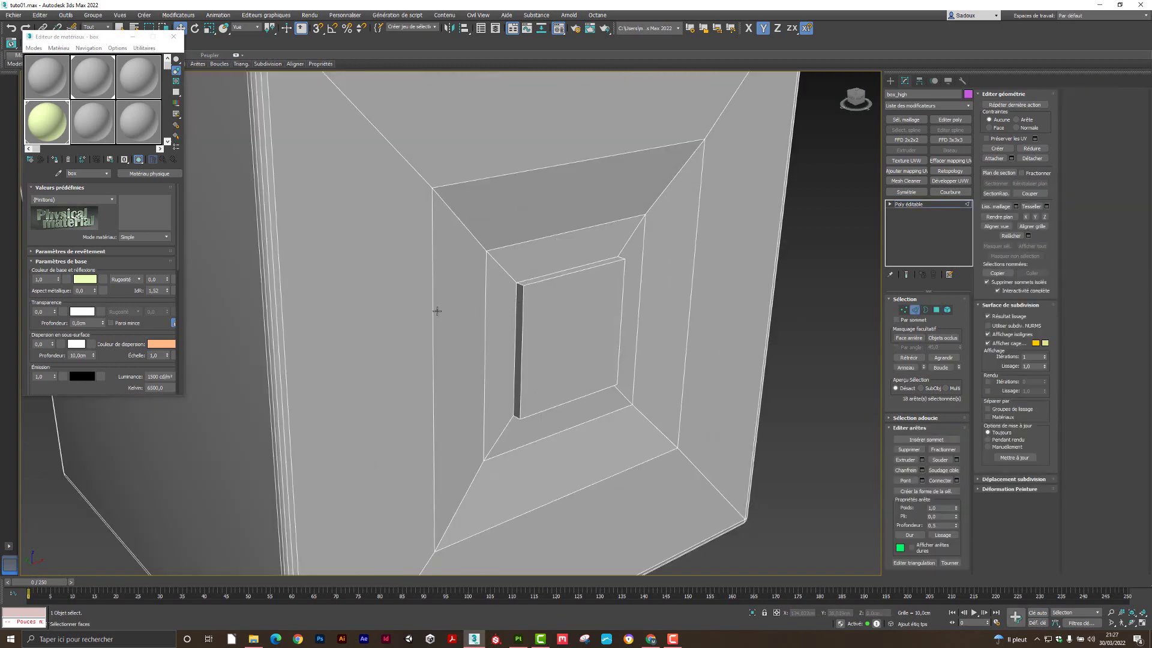
{"action": "double_click", "coordinate": [433, 312]}
{"action": "double_click", "coordinate": [486, 313], "text": "ctrl"}
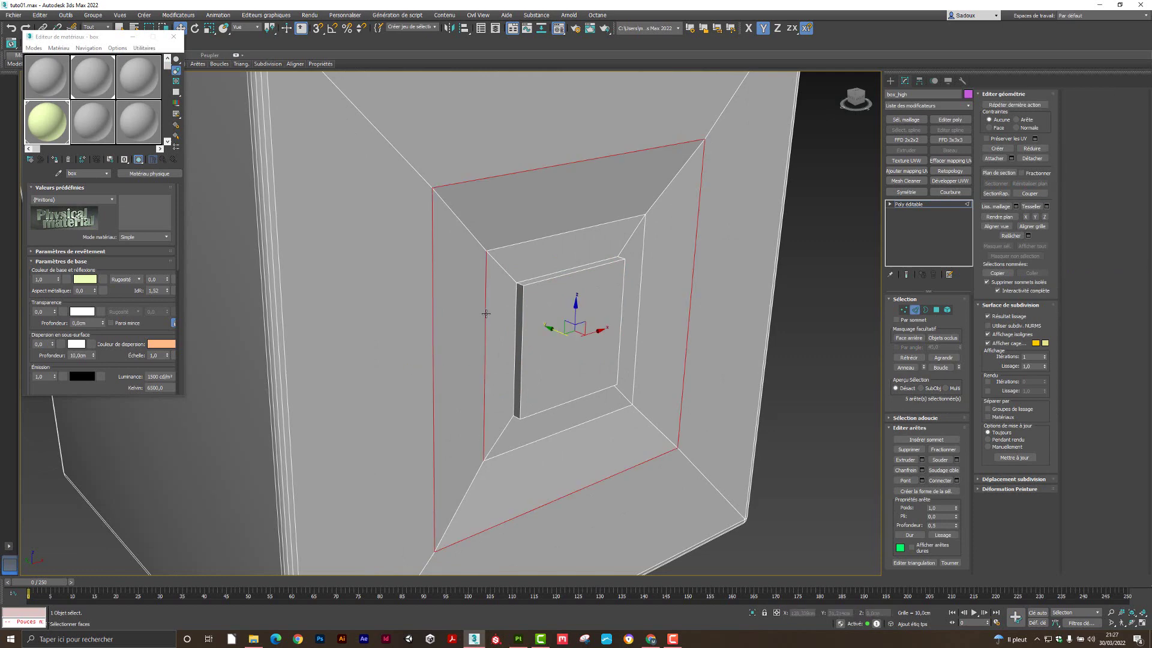
{"action": "double_click", "coordinate": [516, 324], "text": "ctrl"}
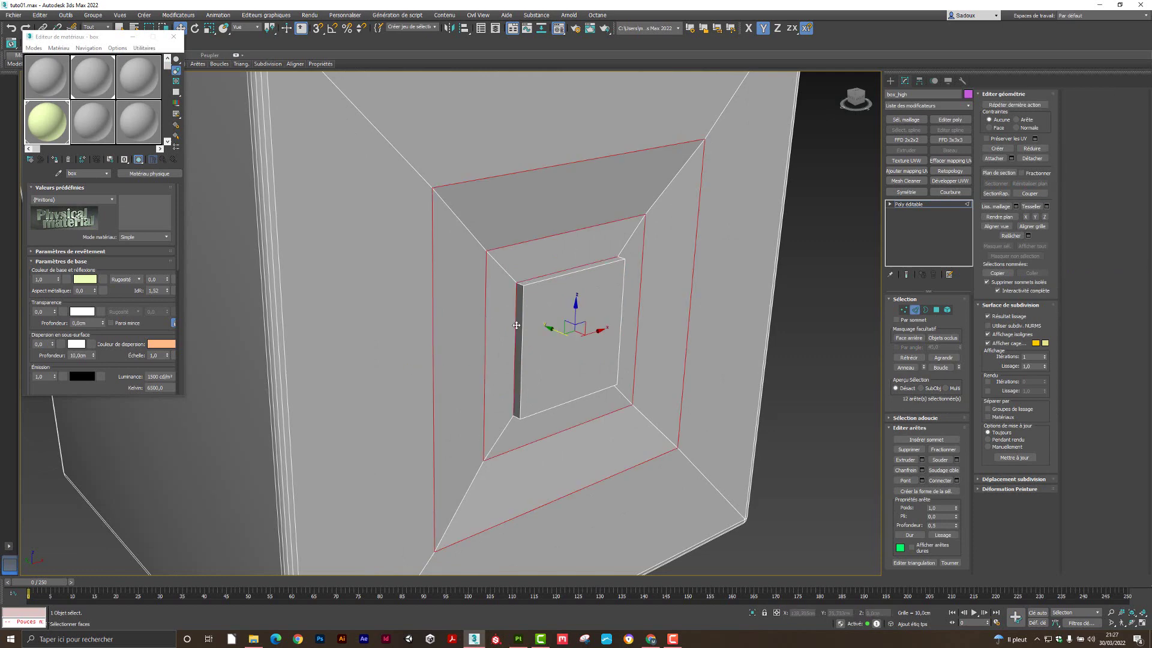
{"action": "scroll", "coordinate": [536, 332], "scroll_direction": "up", "scroll_amount": 3}
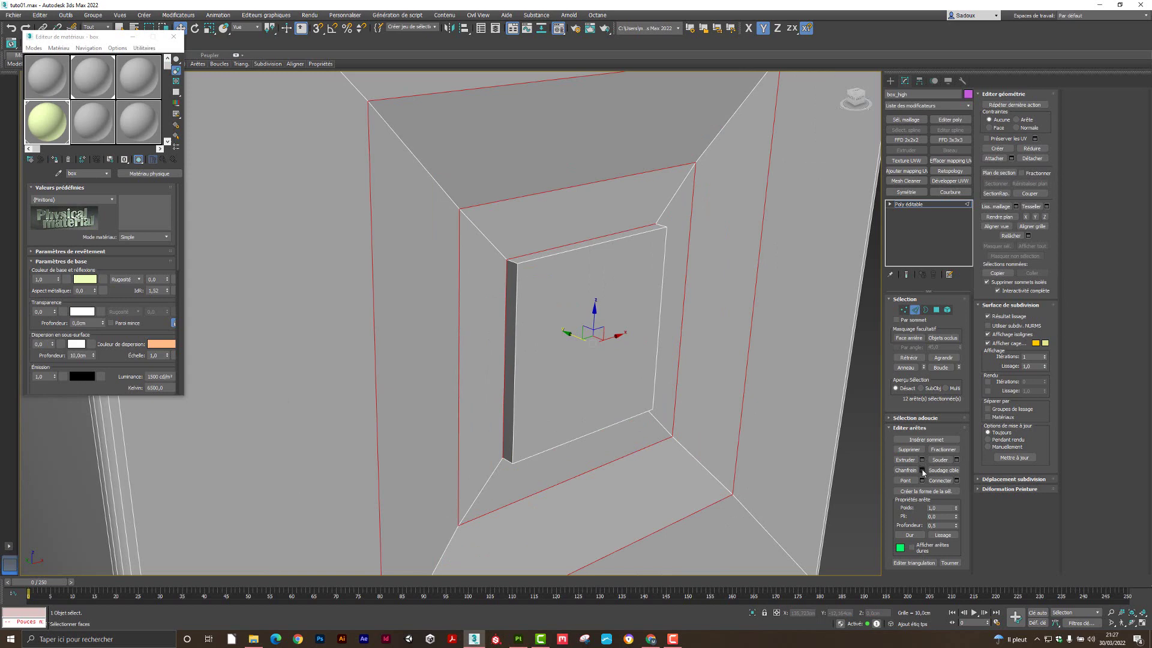
- Chamfer the three selected square edge loops by about 0.19 cm
{"action": "right_click", "coordinate": [623, 409]}
{"action": "left_click", "coordinate": [463, 312]}
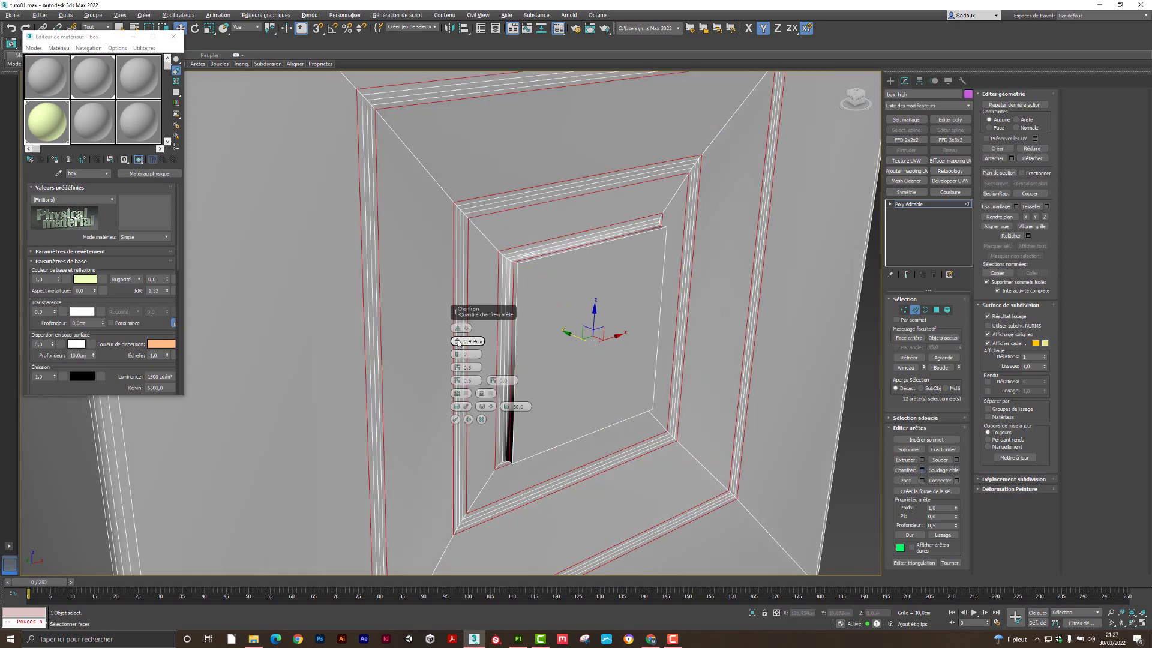
{"action": "left_click_drag", "start_coordinate": [459, 341], "coordinate": [459, 349]}
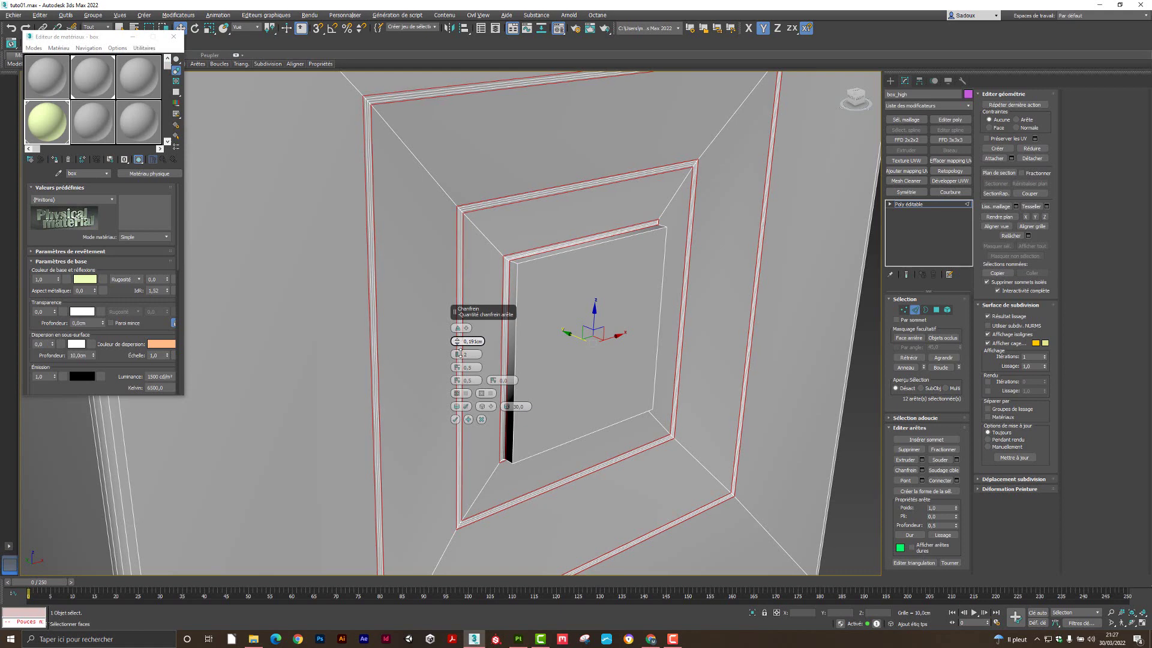
{"action": "left_click", "coordinate": [455, 420]}
- Select the edges bordering the raised square's front face and preview a chamfer with the same settings as the inset loops
{"action": "left_click", "coordinate": [937, 310]}
{"action": "left_click", "coordinate": [607, 305]}
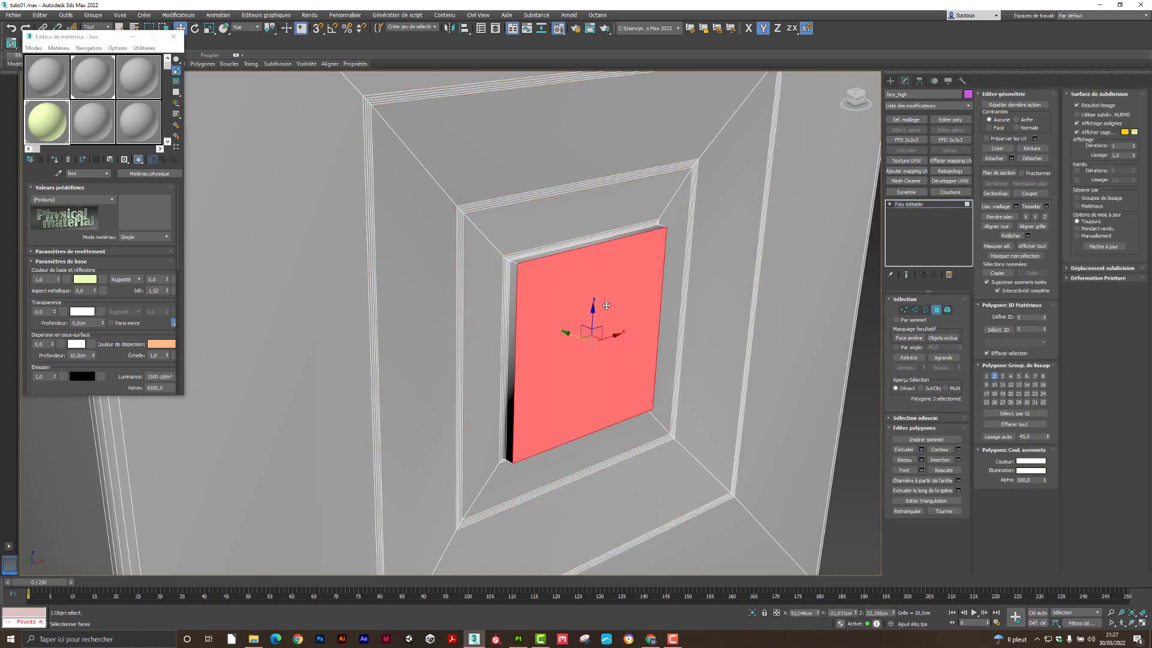
{"action": "left_click", "coordinate": [914, 309], "text": "ctrl"}
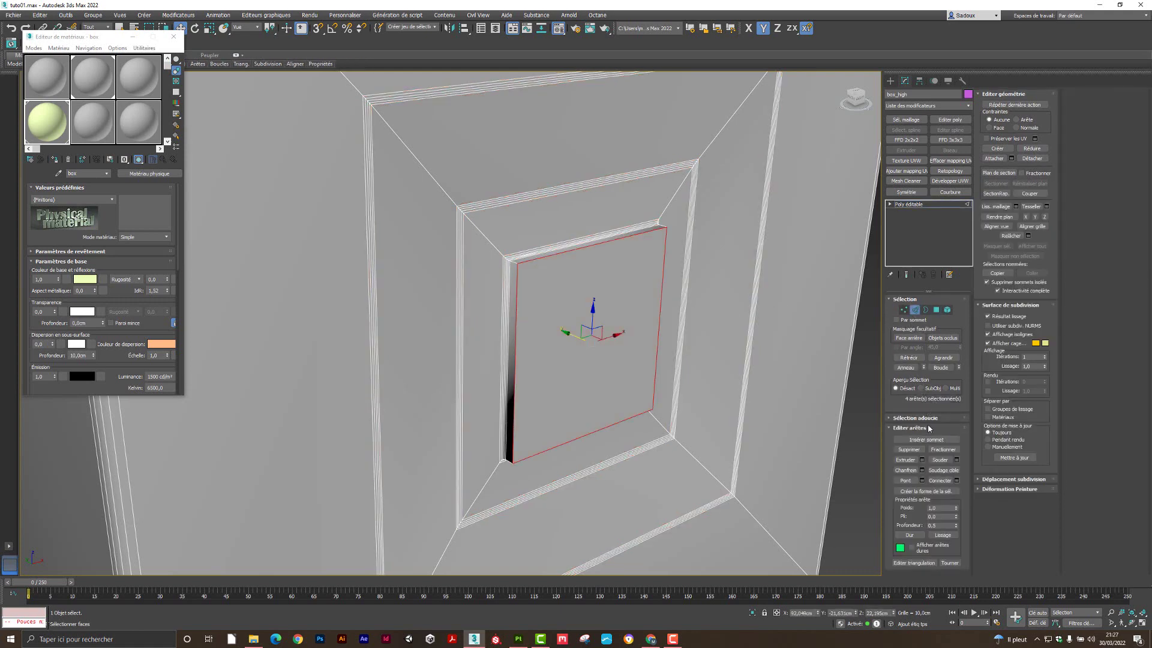
{"action": "left_click", "coordinate": [922, 470]}
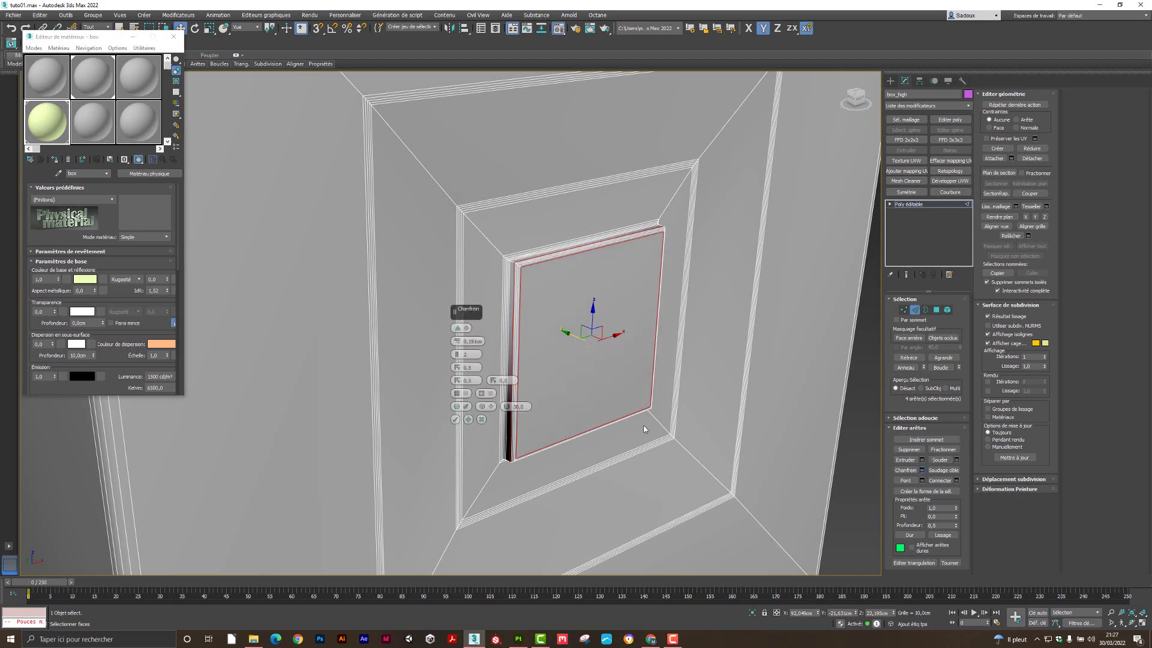
{"action": "scroll", "coordinate": [509, 268], "scroll_direction": "up", "scroll_amount": 3}
{"action": "scroll", "coordinate": [524, 261], "scroll_direction": "down", "scroll_amount": 2}
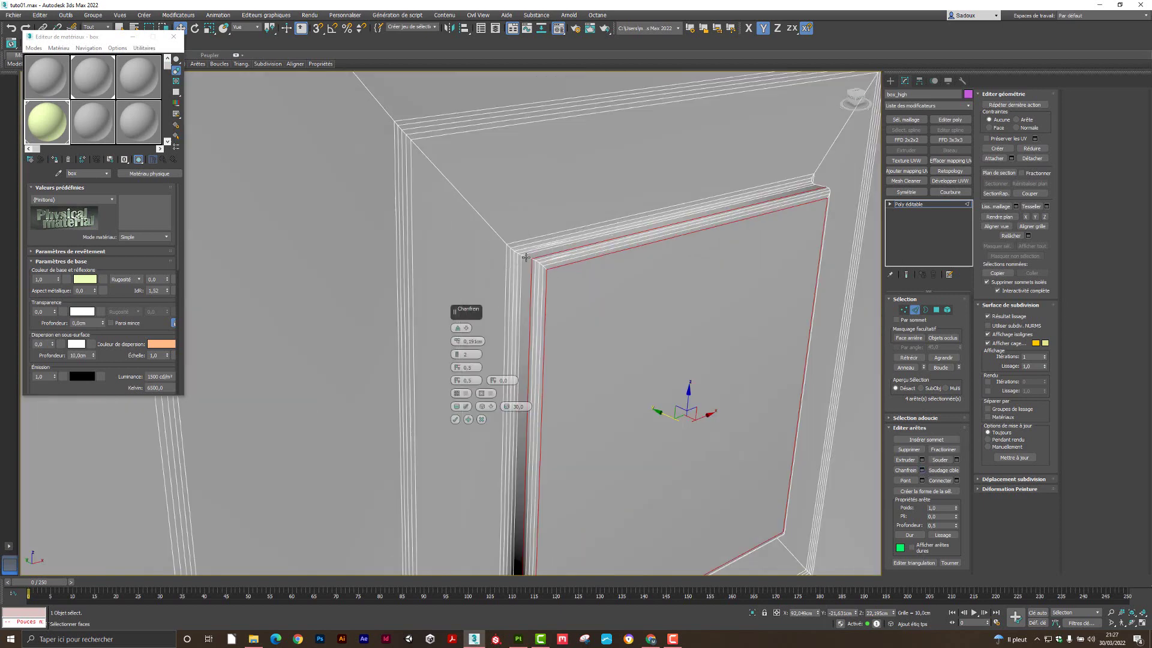
- Add only one short corner edge of the raised square to the chamfer selection, without the long diagonal edges beyond it
{"action": "double_click", "coordinate": [523, 259], "text": "ctrl"}
{"action": "scroll", "coordinate": [544, 274], "scroll_direction": "down", "scroll_amount": 3}
{"action": "scroll", "coordinate": [578, 281], "scroll_direction": "down", "scroll_amount": 4}
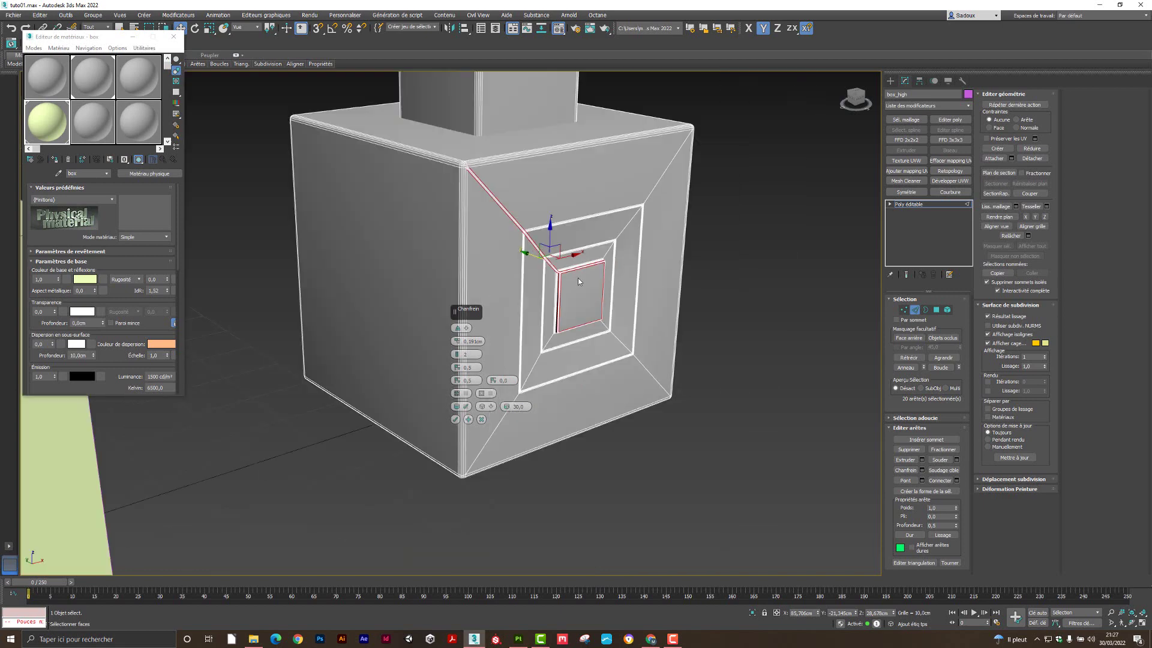
{"action": "mouse_move", "coordinate": [625, 291]}
{"action": "middle_mouse_down", "text": "alt"}
{"action": "mouse_move", "coordinate": [569, 292]}
{"action": "mouse_move", "coordinate": [613, 294]}
{"action": "middle_mouse_up", "text": "alt"}
{"action": "scroll", "coordinate": [568, 292], "scroll_direction": "up", "scroll_amount": 2}
{"action": "double_click", "coordinate": [610, 290]}
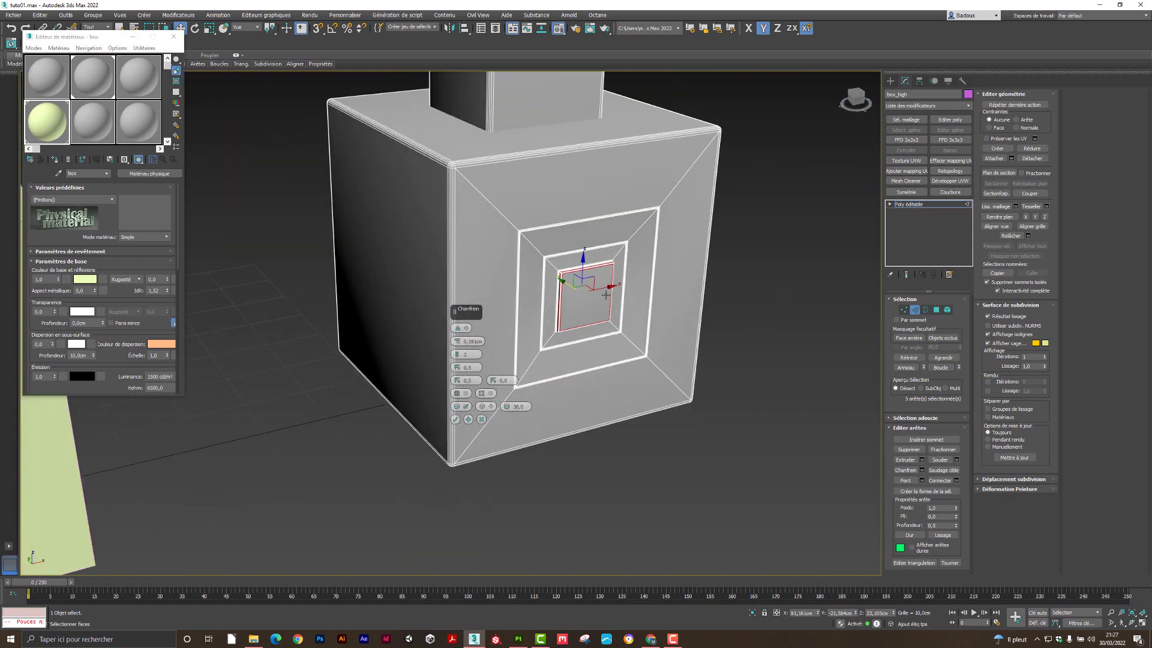
{"action": "scroll", "coordinate": [563, 308], "scroll_direction": "up", "scroll_amount": 4}
{"action": "middle_click_drag", "start_coordinate": [546, 306], "coordinate": [578, 272], "text": "alt"}
{"action": "scroll", "coordinate": [554, 358], "scroll_direction": "up", "scroll_amount": 4}
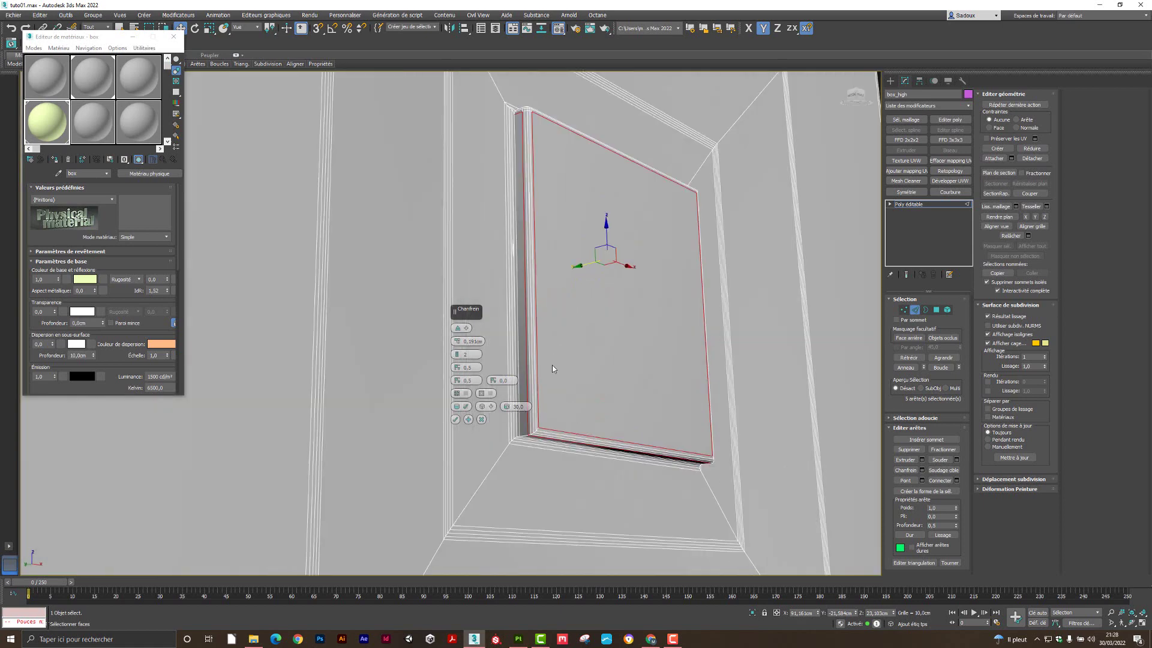
- Add the raised square's remaining three short corner edges to the chamfer selection and apply the chamfer
{"action": "left_click", "coordinate": [527, 435], "text": "ctrl"}
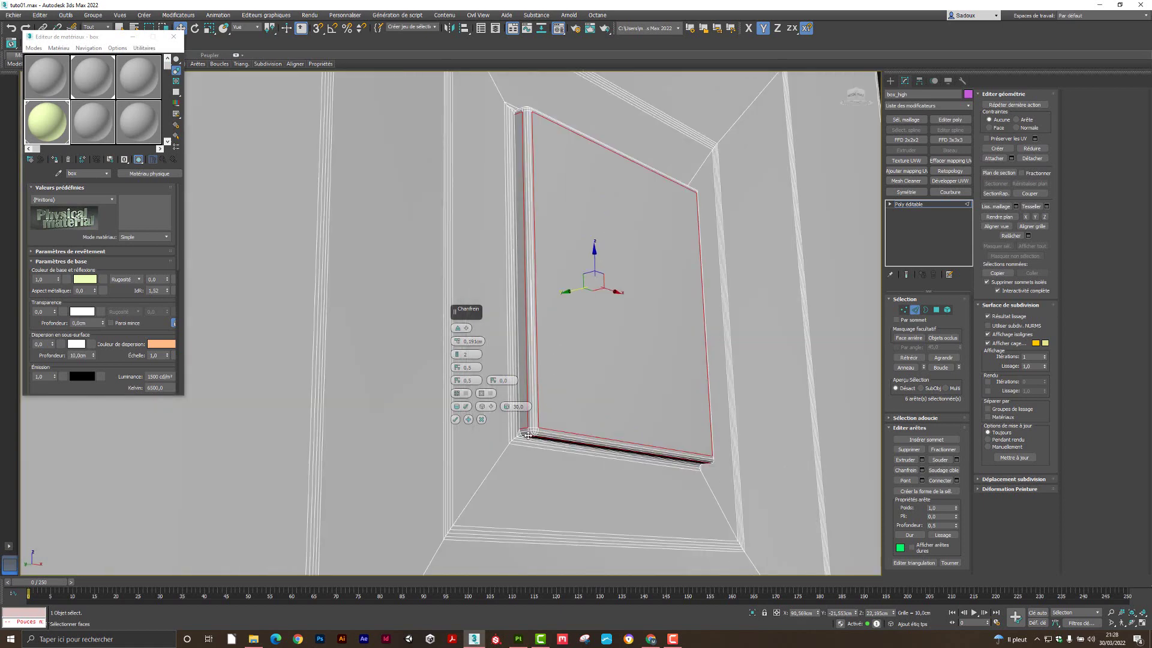
{"action": "middle_click_drag", "start_coordinate": [570, 449], "coordinate": [761, 391], "text": "alt"}
{"action": "left_click", "coordinate": [773, 393], "text": "ctrl"}
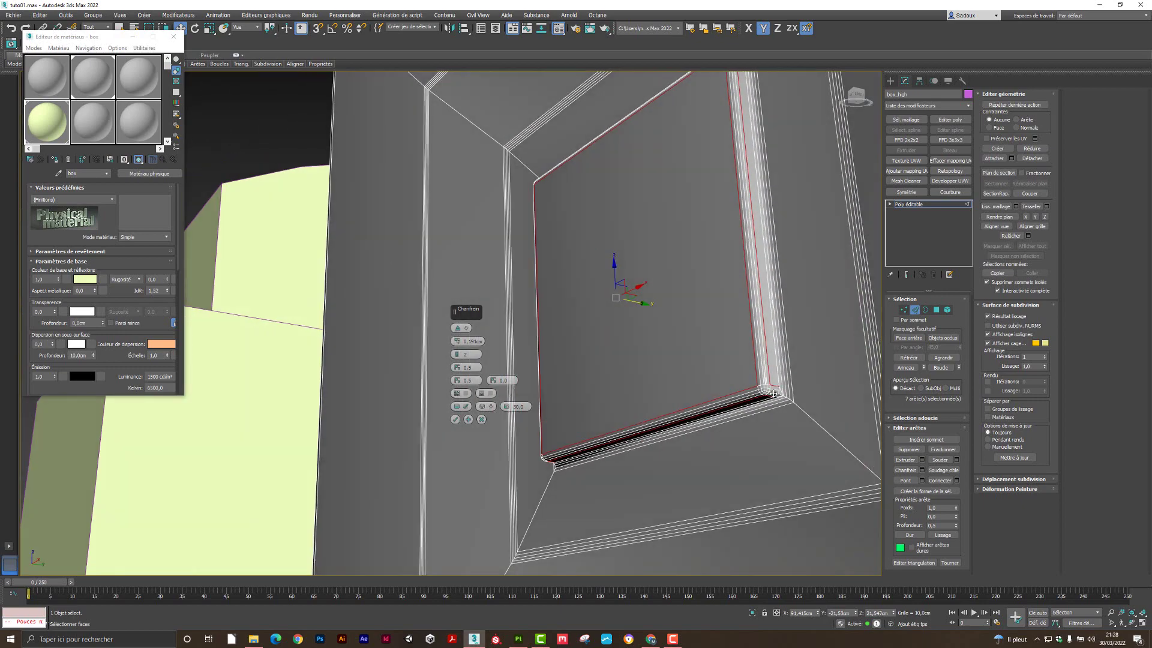
{"action": "scroll", "coordinate": [755, 398], "scroll_direction": "down", "scroll_amount": 4}
{"action": "middle_click_drag", "start_coordinate": [734, 399], "coordinate": [731, 416], "text": "alt"}
{"action": "scroll", "coordinate": [730, 416], "scroll_direction": "up", "scroll_amount": 5}
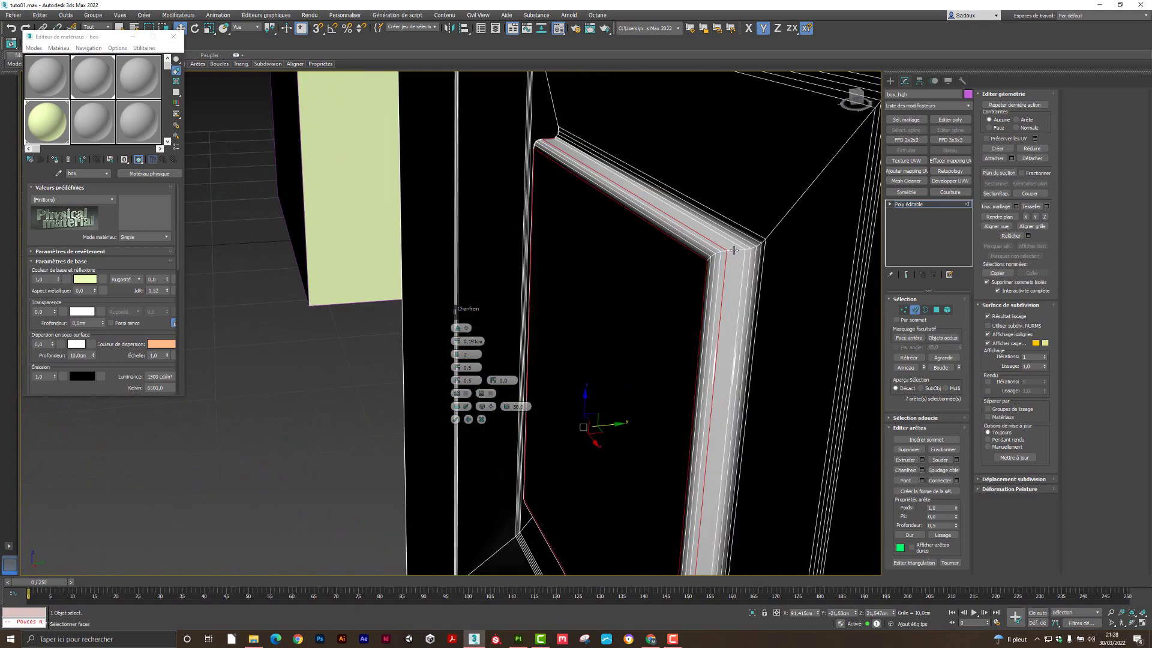
{"action": "left_click", "coordinate": [734, 250], "text": "ctrl"}
{"action": "scroll", "coordinate": [733, 251], "scroll_direction": "down", "scroll_amount": 5}
{"action": "middle_click_drag", "start_coordinate": [733, 250], "coordinate": [786, 347], "text": "alt"}
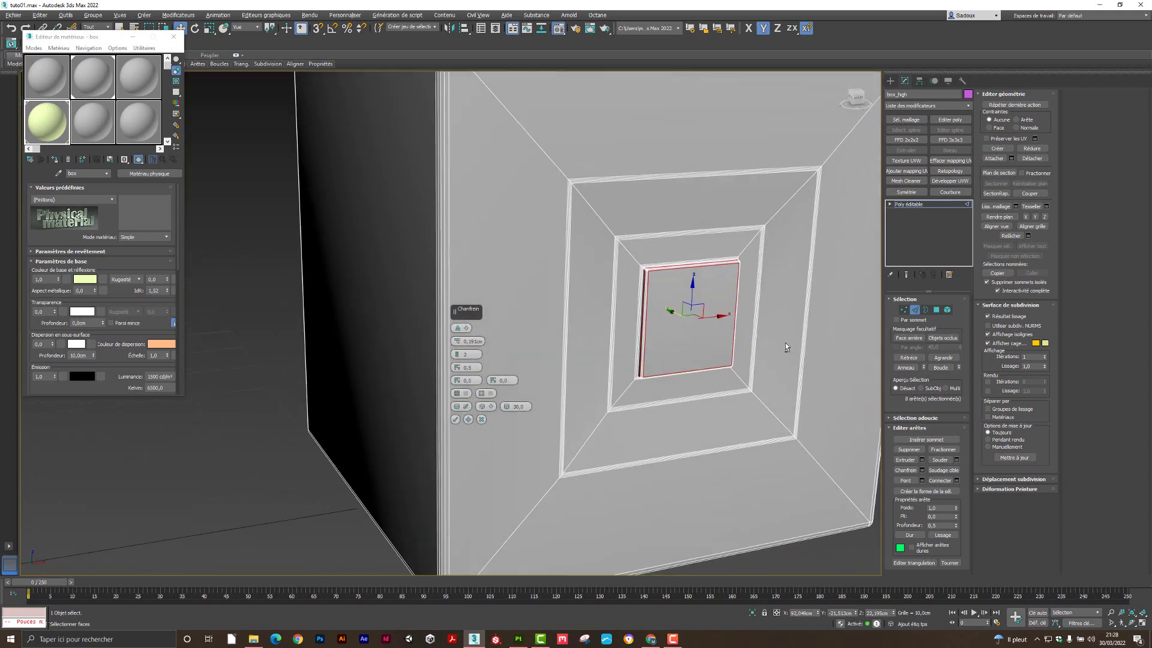
{"action": "left_click", "coordinate": [454, 419]}
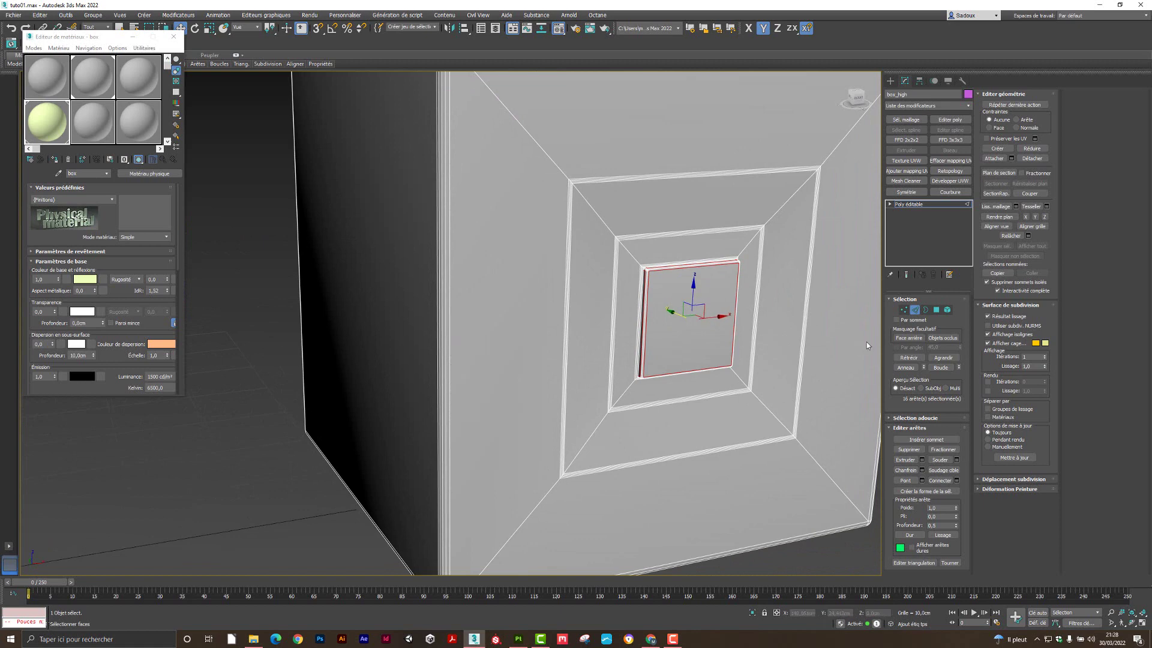
- Leave edge editing, hide the wireframe overlay and inspect the shading of box_high's bevels and front detail
{"action": "left_click", "coordinate": [916, 312]}
{"action": "scroll", "coordinate": [711, 314], "scroll_direction": "down", "scroll_amount": 5}
{"action": "middle_click_drag", "start_coordinate": [661, 340], "coordinate": [552, 355]}
{"action": "scroll", "coordinate": [558, 350], "scroll_direction": "up", "scroll_amount": 2}
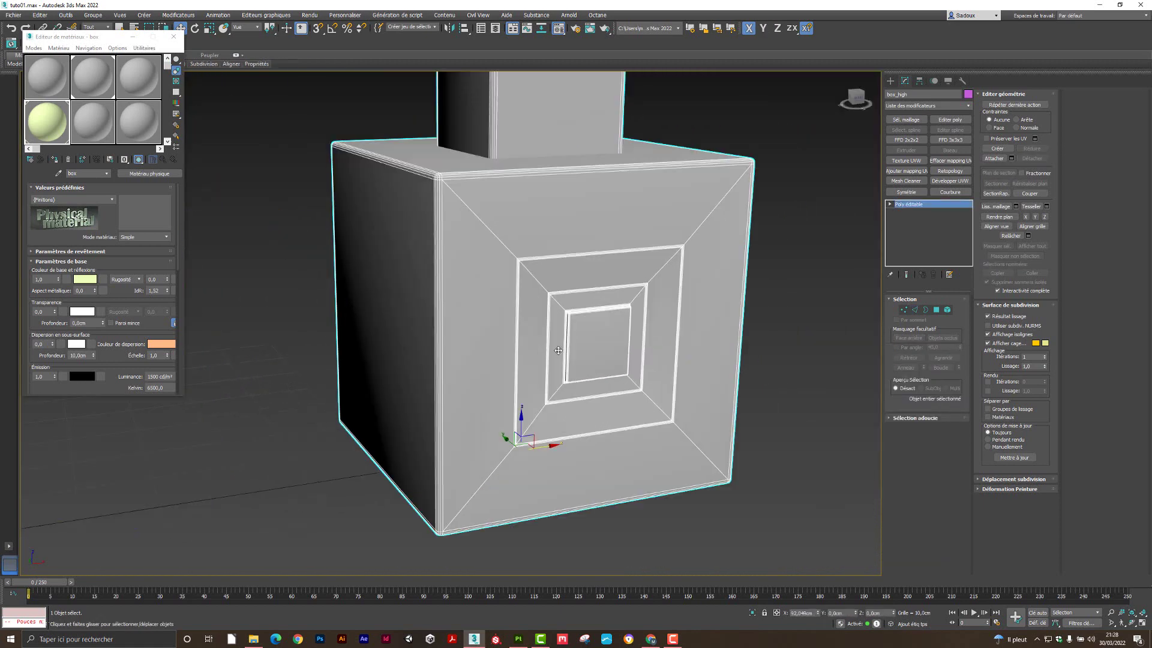
{"action": "key", "text": "F4"}
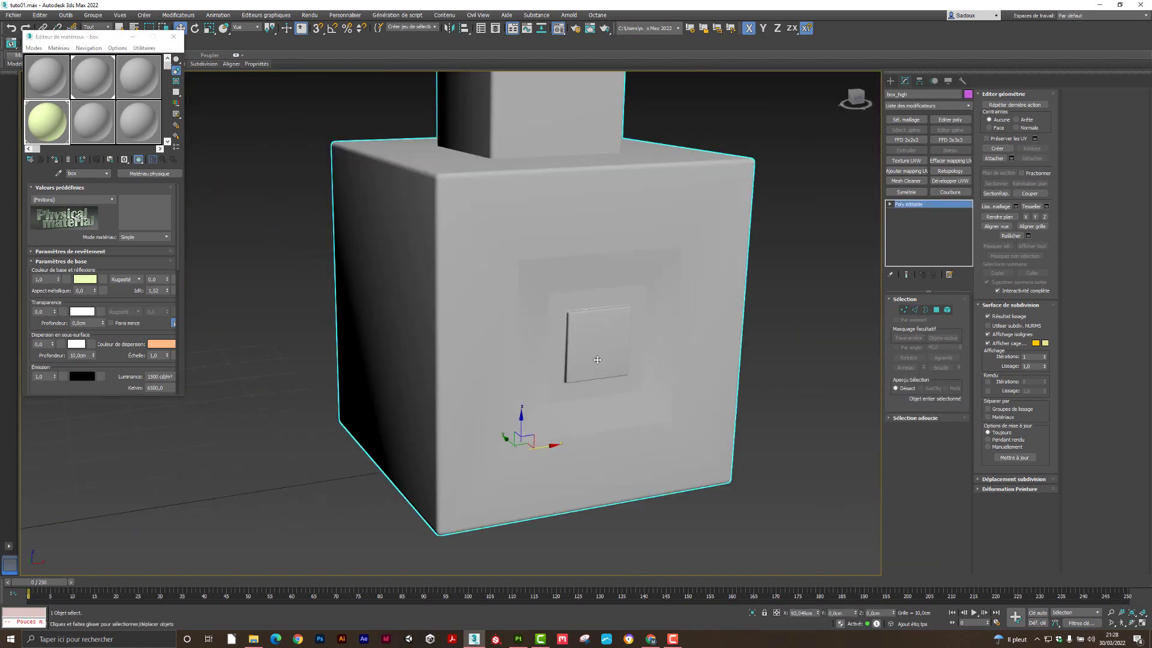
{"action": "middle_click_drag", "start_coordinate": [624, 370], "coordinate": [653, 387], "text": "alt"}
{"action": "scroll", "coordinate": [647, 374], "scroll_direction": "down", "scroll_amount": 3}
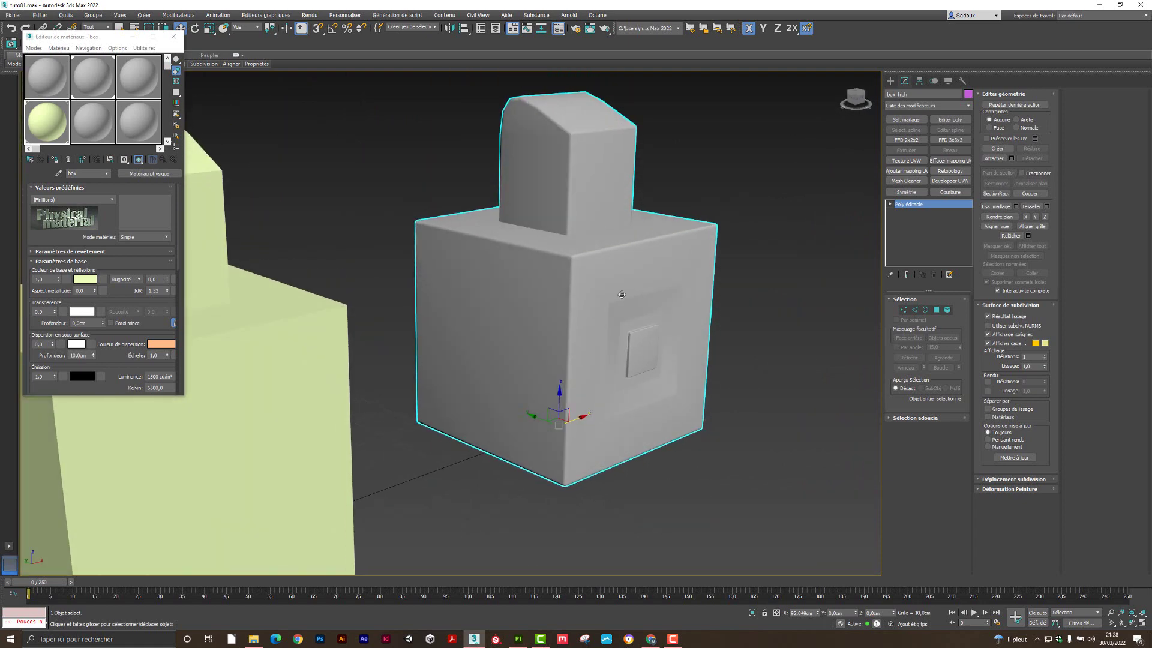
{"action": "scroll", "coordinate": [591, 293], "scroll_direction": "up", "scroll_amount": 4}
{"action": "middle_click_drag", "start_coordinate": [550, 259], "coordinate": [533, 235]}
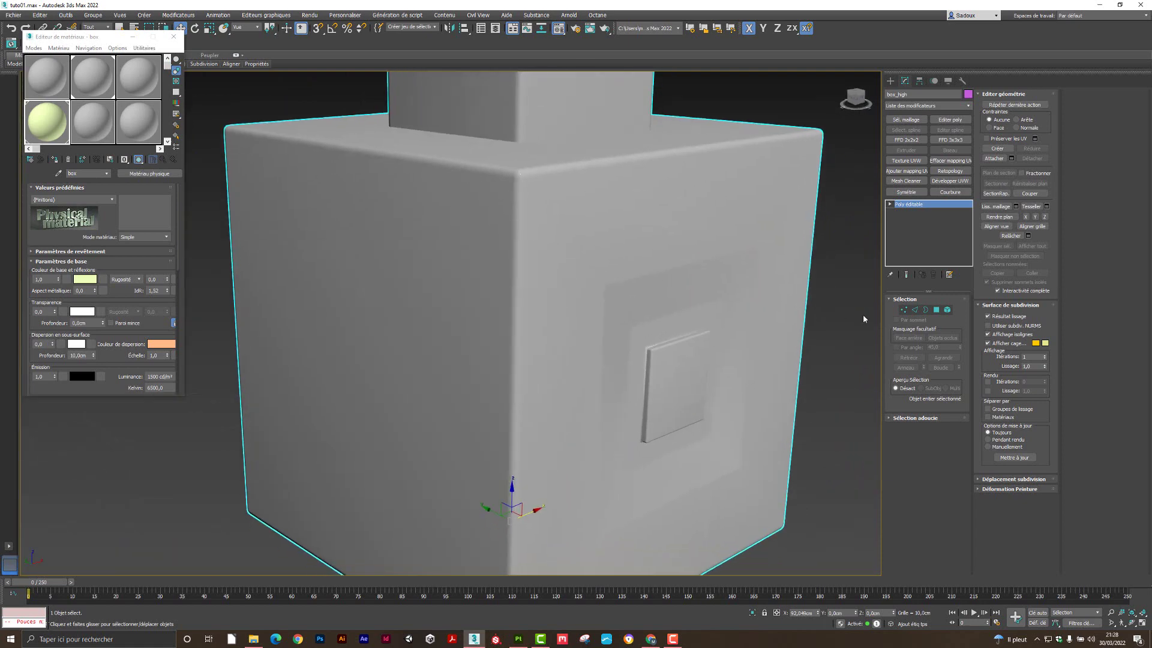
- Select the four outer frame polygons around the front inset to check their smoothing group, and clear the selection
{"action": "left_click", "coordinate": [934, 310]}
{"action": "left_click", "coordinate": [564, 260]}
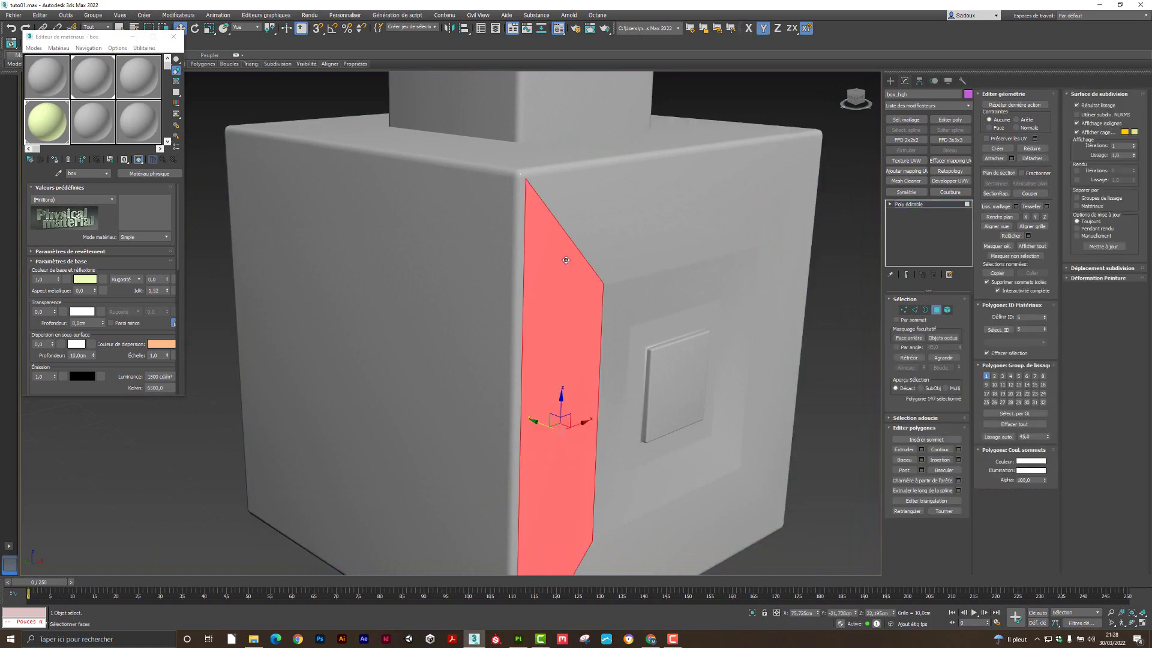
{"action": "left_click", "coordinate": [608, 239], "text": "ctrl"}
{"action": "left_click", "coordinate": [780, 246], "text": "ctrl"}
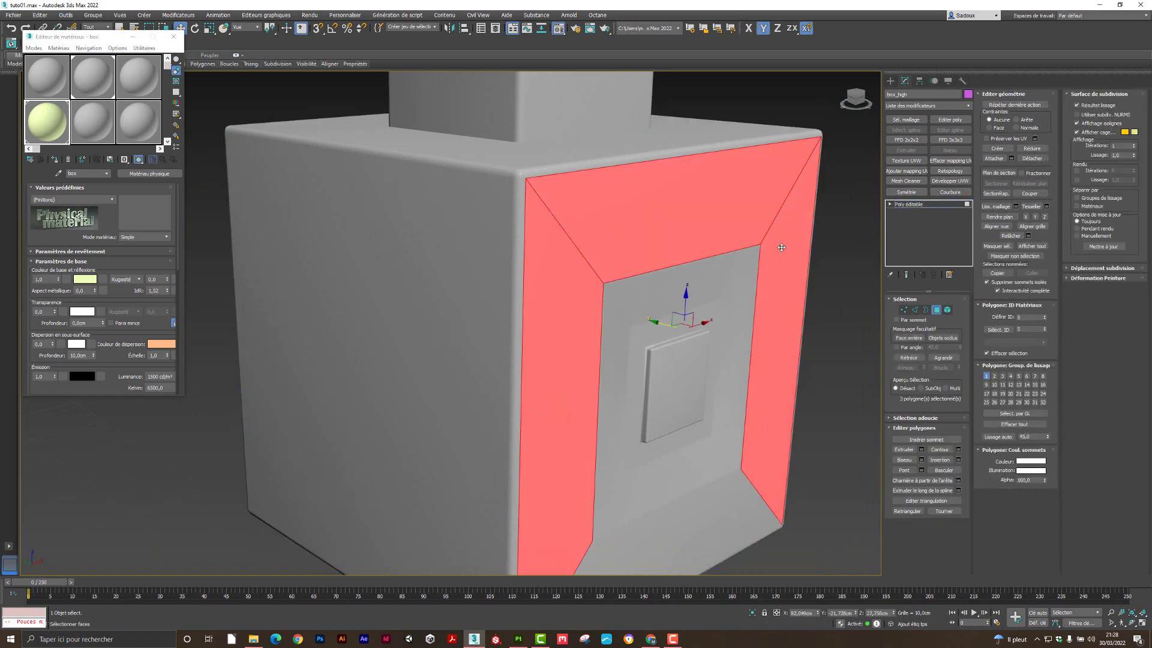
{"action": "left_click", "coordinate": [717, 497], "text": "ctrl"}
{"action": "middle_click_drag", "start_coordinate": [718, 391], "coordinate": [621, 275], "text": "alt"}
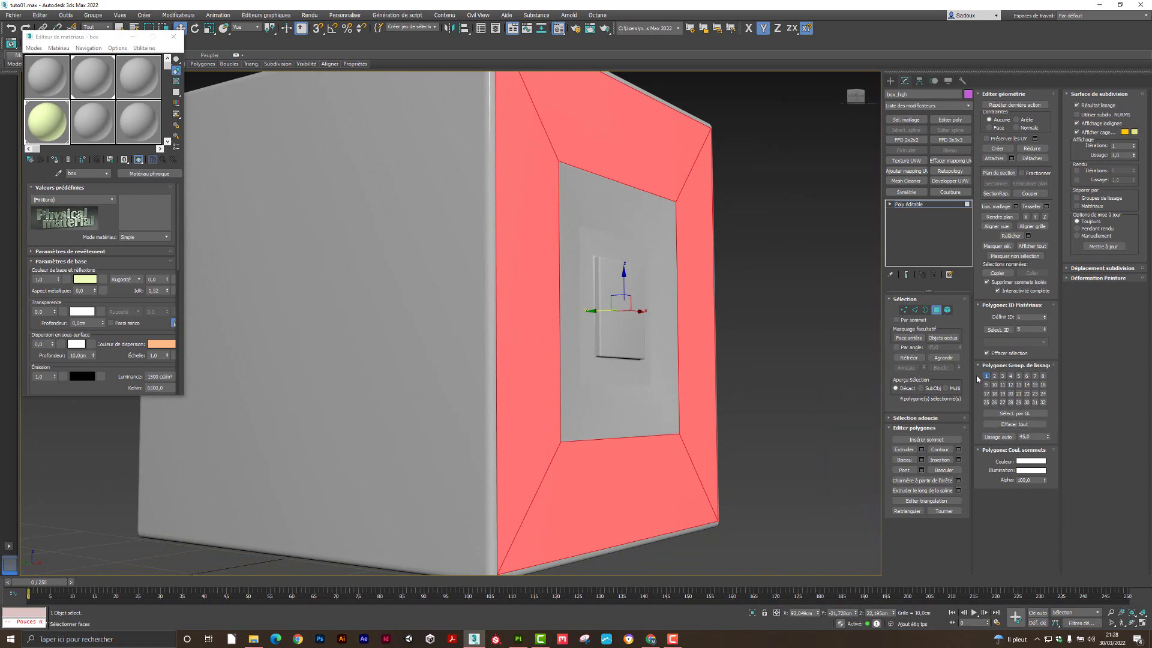
{"action": "left_click", "coordinate": [776, 309]}
{"action": "middle_click_drag", "start_coordinate": [779, 331], "coordinate": [742, 337], "text": "alt"}
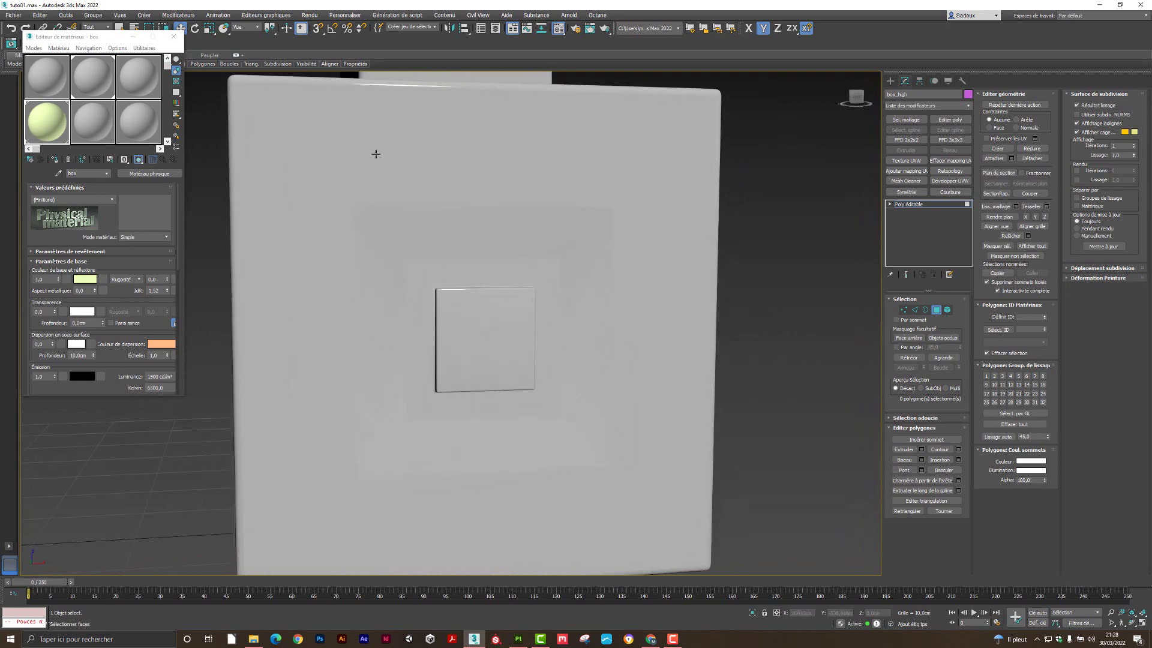
- Check the shading around box_high's front inset, turn the wireframe overlay back on and leave polygon editing
{"action": "scroll", "coordinate": [586, 378], "scroll_direction": "down", "scroll_amount": 5}
{"action": "scroll", "coordinate": [576, 381], "scroll_direction": "up", "scroll_amount": 5}
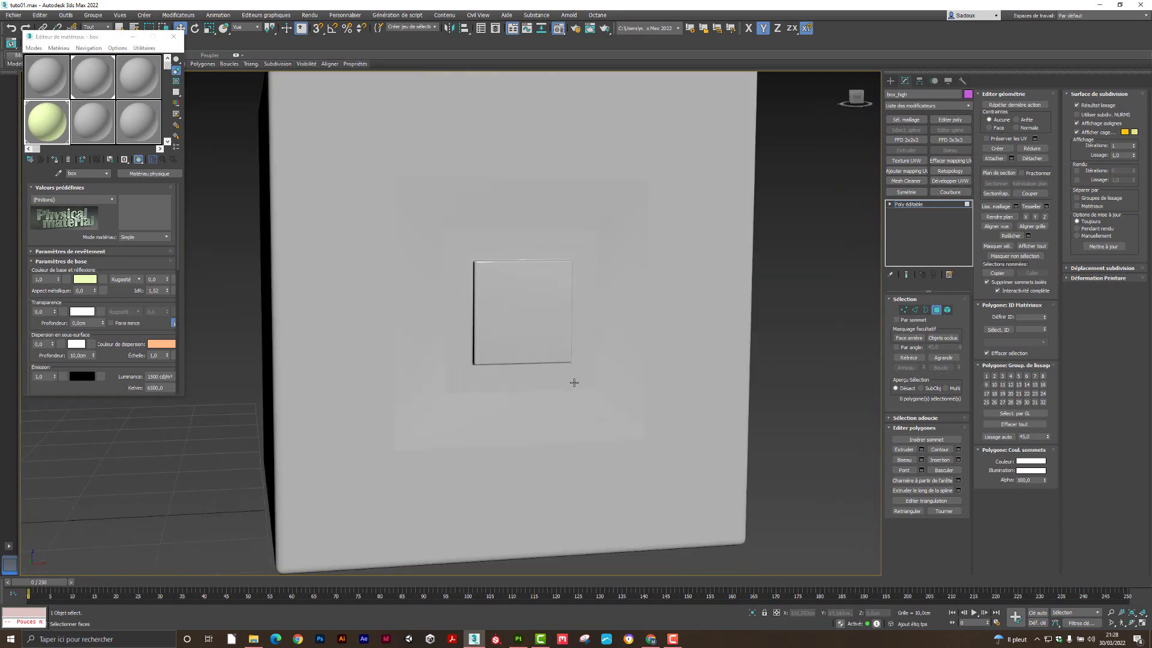
{"action": "middle_click_drag", "start_coordinate": [460, 418], "coordinate": [471, 419], "text": "alt"}
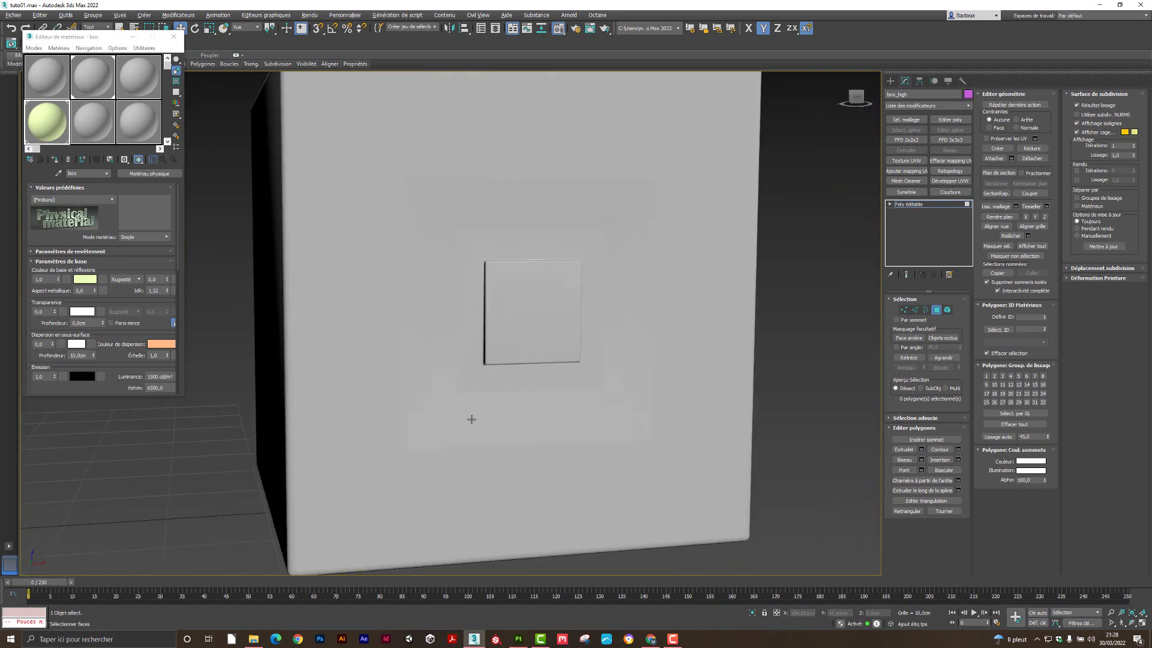
{"action": "key", "text": "F4"}
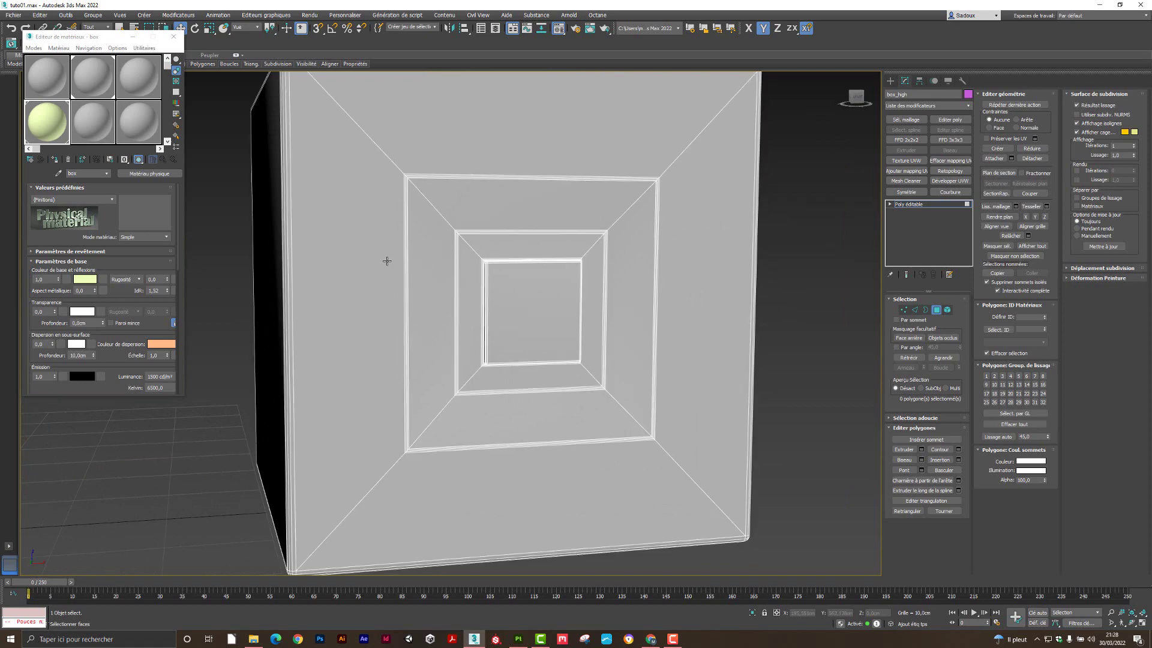
{"action": "scroll", "coordinate": [466, 312], "scroll_direction": "down", "scroll_amount": 5}
{"action": "middle_click_drag", "start_coordinate": [506, 360], "coordinate": [738, 361], "text": "alt"}
{"action": "left_click", "coordinate": [936, 310]}
{"action": "scroll", "coordinate": [634, 316], "scroll_direction": "down", "scroll_amount": 5}
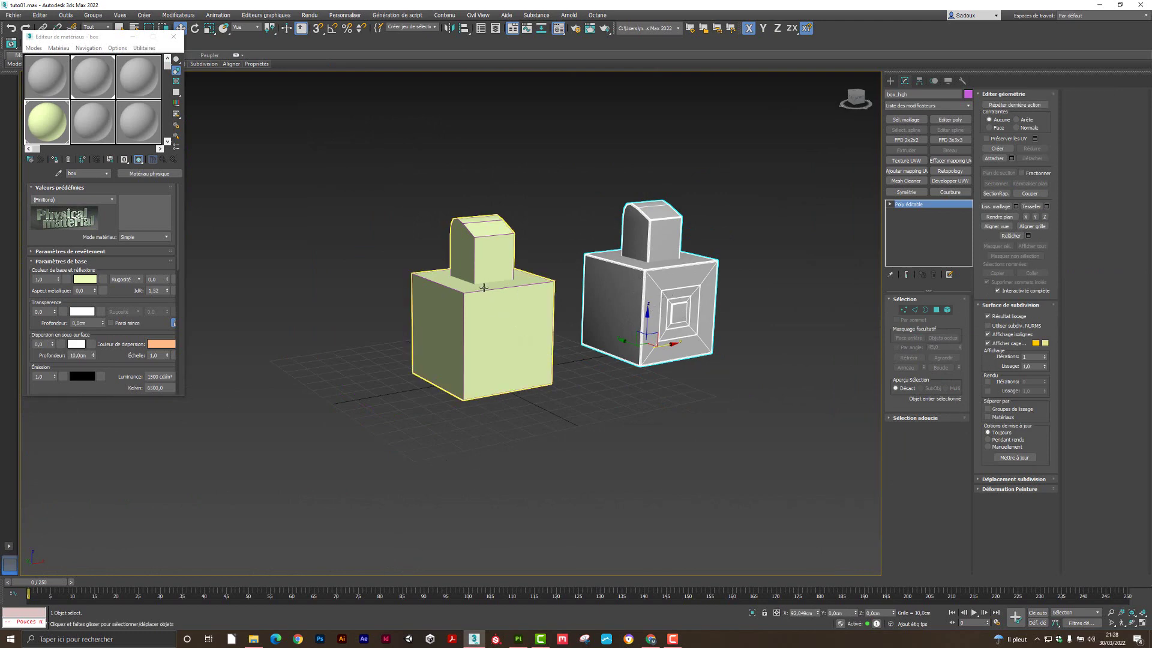
- Reset box_high's X position to 0 so it overlaps the low-poly box, and isolate box_high
{"action": "right_click", "coordinate": [819, 613]}
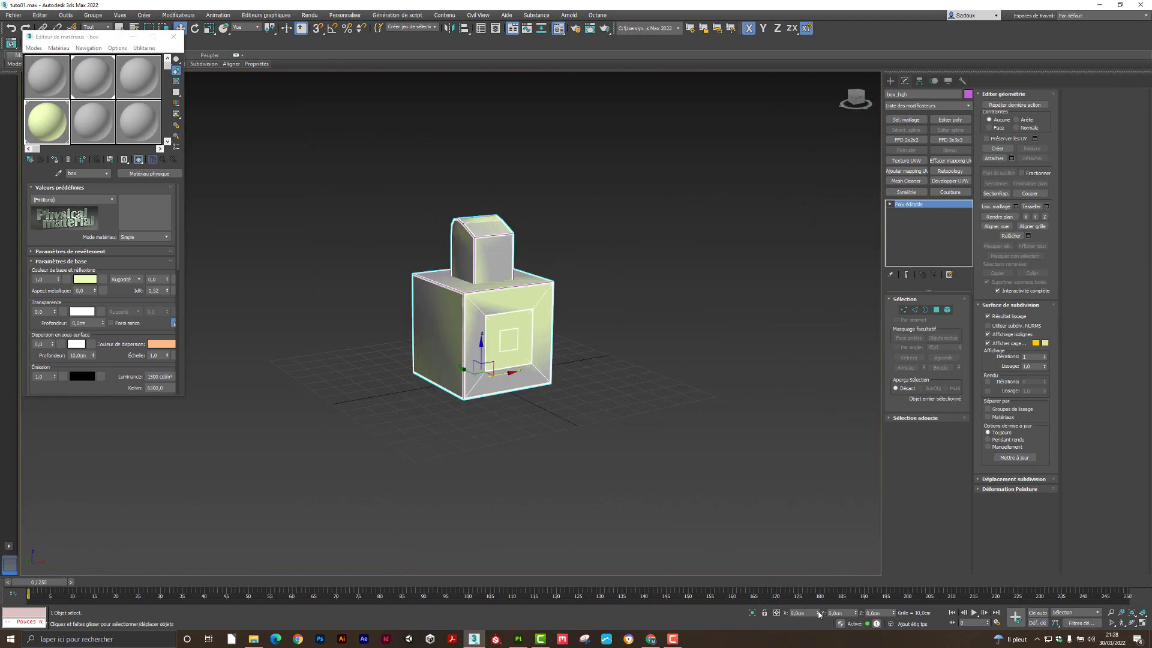
{"action": "scroll", "coordinate": [520, 331], "scroll_direction": "up", "scroll_amount": 6}
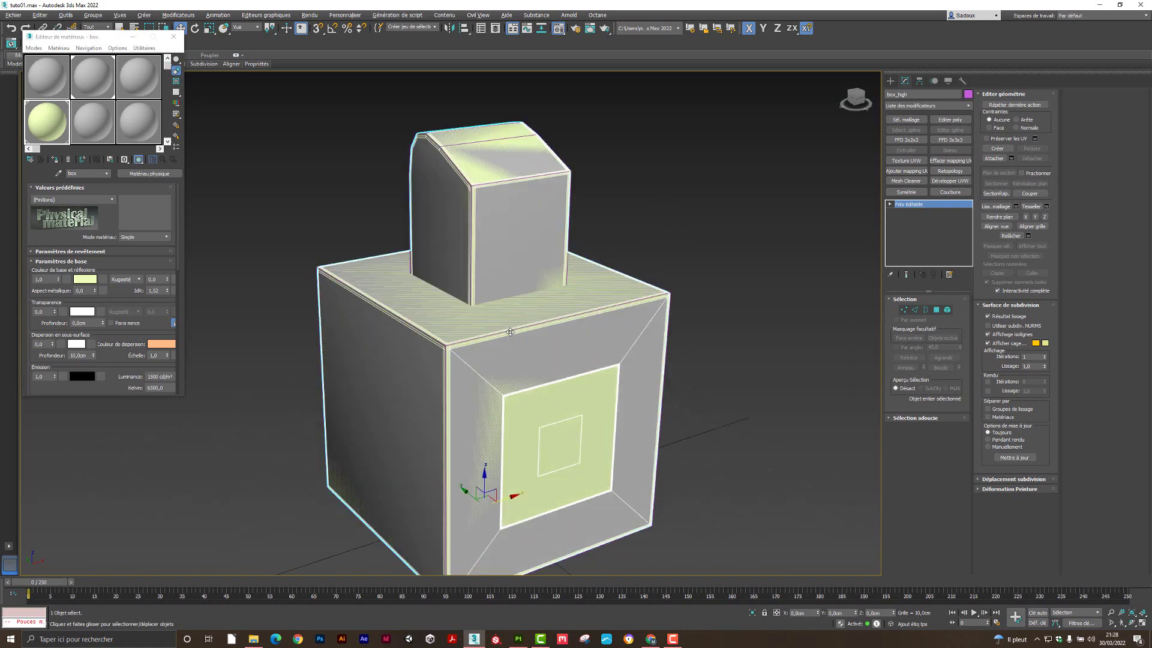
{"action": "middle_click_drag", "start_coordinate": [507, 327], "coordinate": [488, 323], "text": "alt"}
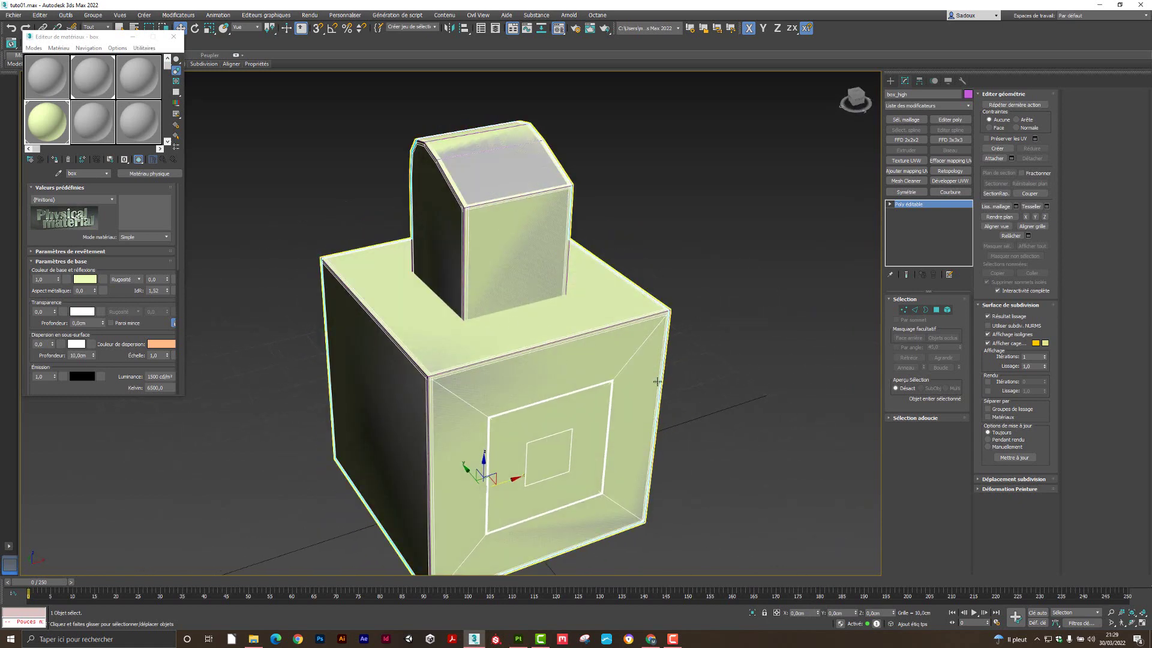
{"action": "left_click", "coordinate": [752, 612]}
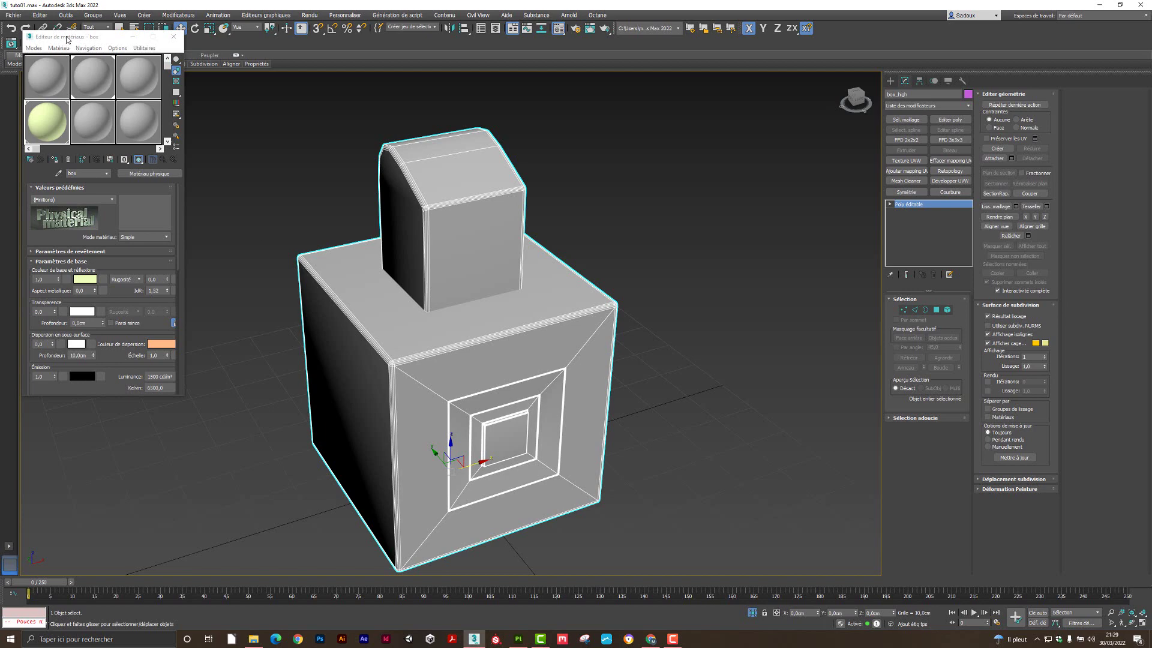
- Export only the selected box_high as an Autodesk FBX file named box_high on the desktop, keeping the current exporter options
{"action": "left_click_drag", "start_coordinate": [67, 37], "coordinate": [73, 124]}
{"action": "left_click", "coordinate": [13, 15]}
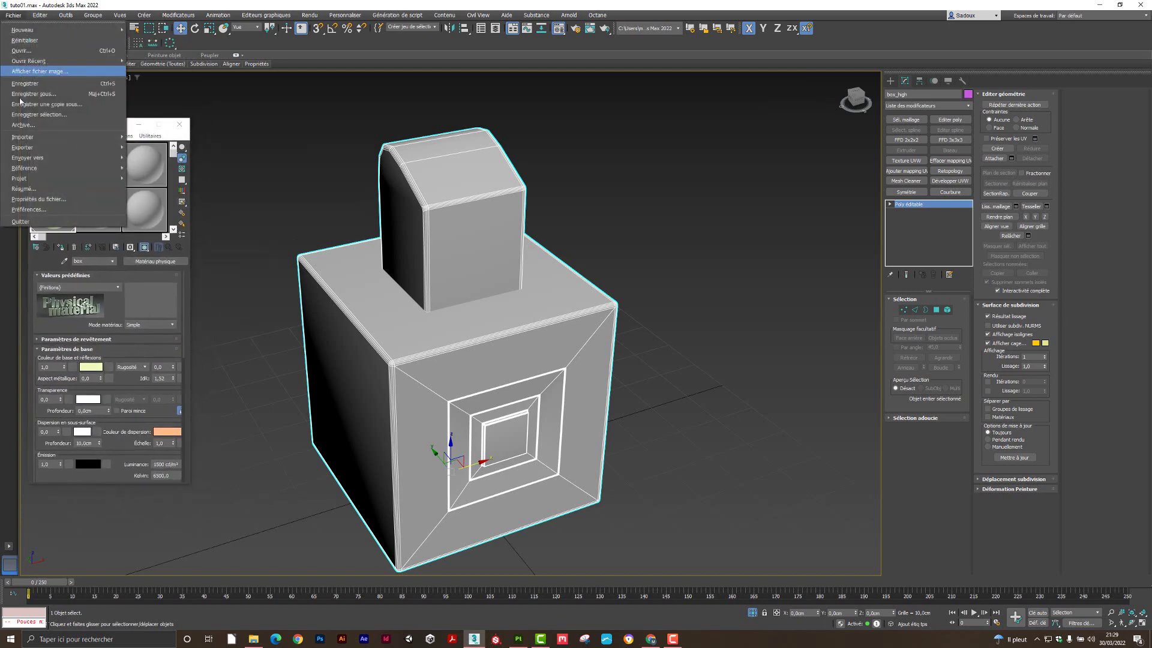
{"action": "mouse_move", "coordinate": [24, 148]}
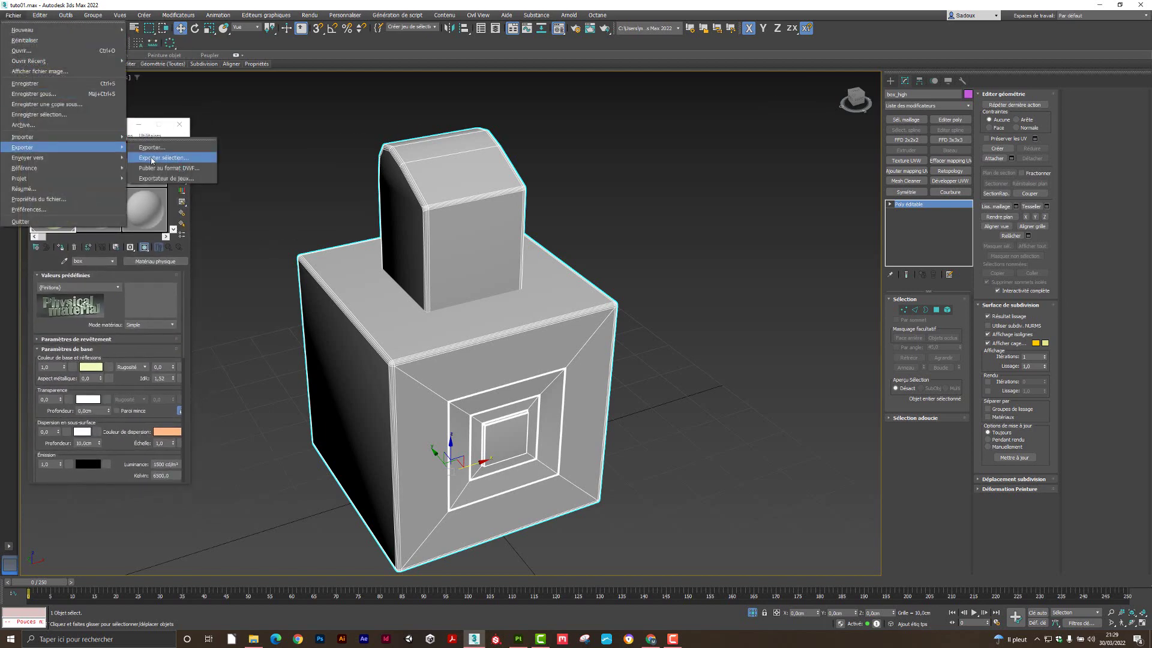
{"action": "left_click", "coordinate": [152, 158]}
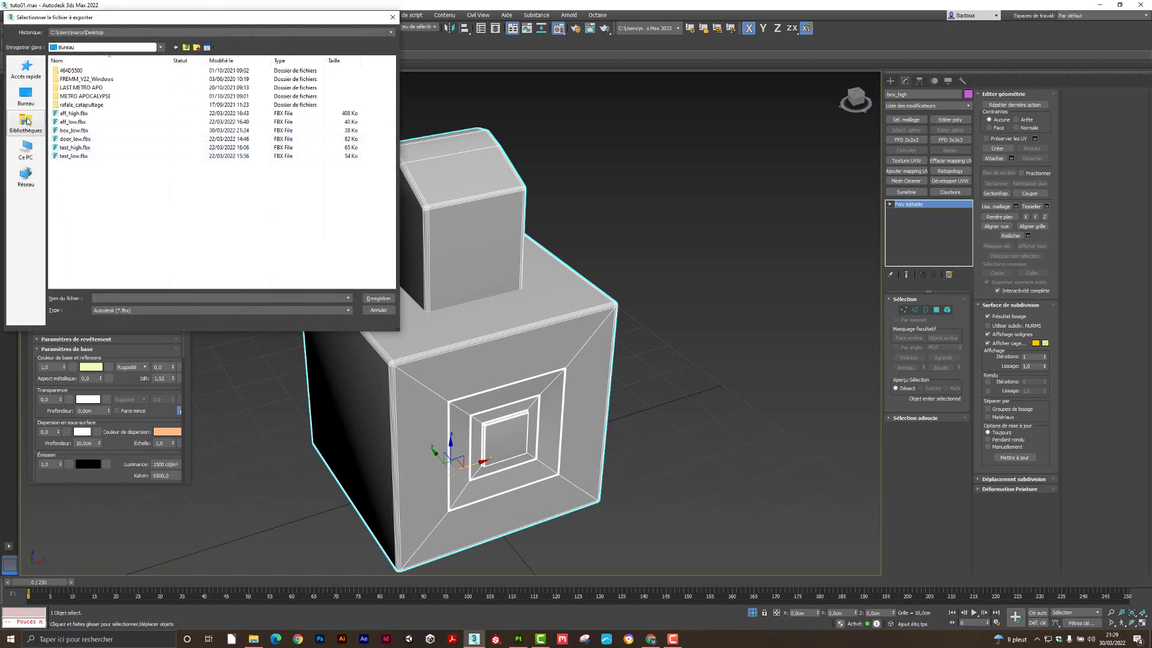
{"action": "left_click", "coordinate": [25, 96]}
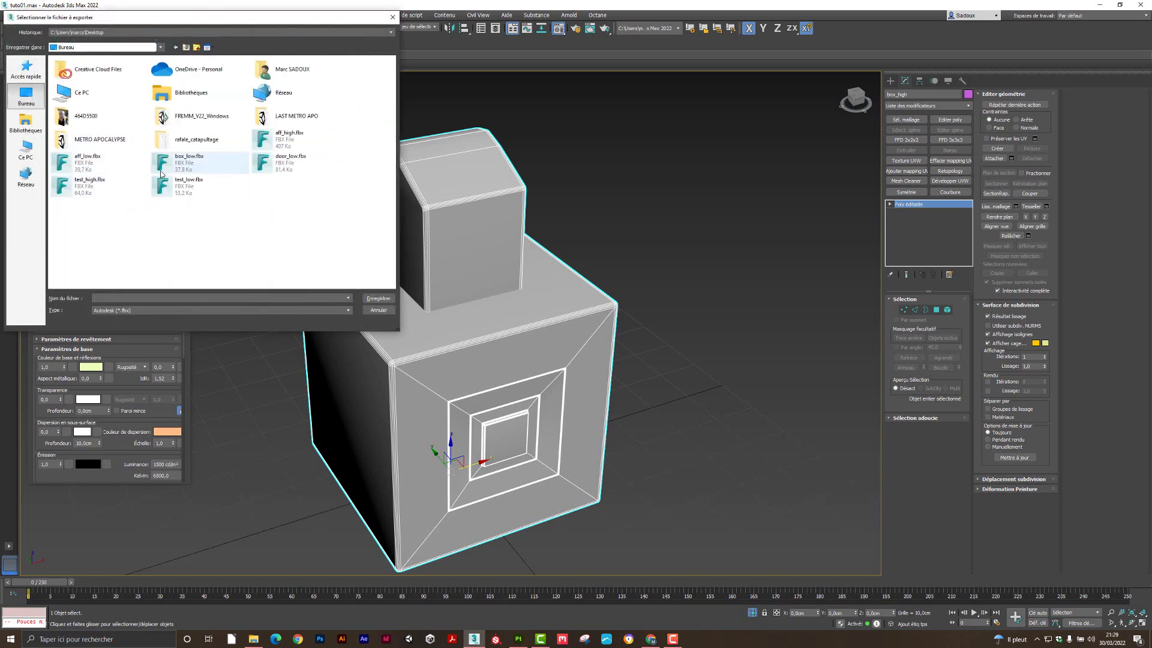
{"action": "left_click", "coordinate": [160, 174]}
{"action": "left_click", "coordinate": [125, 298]}
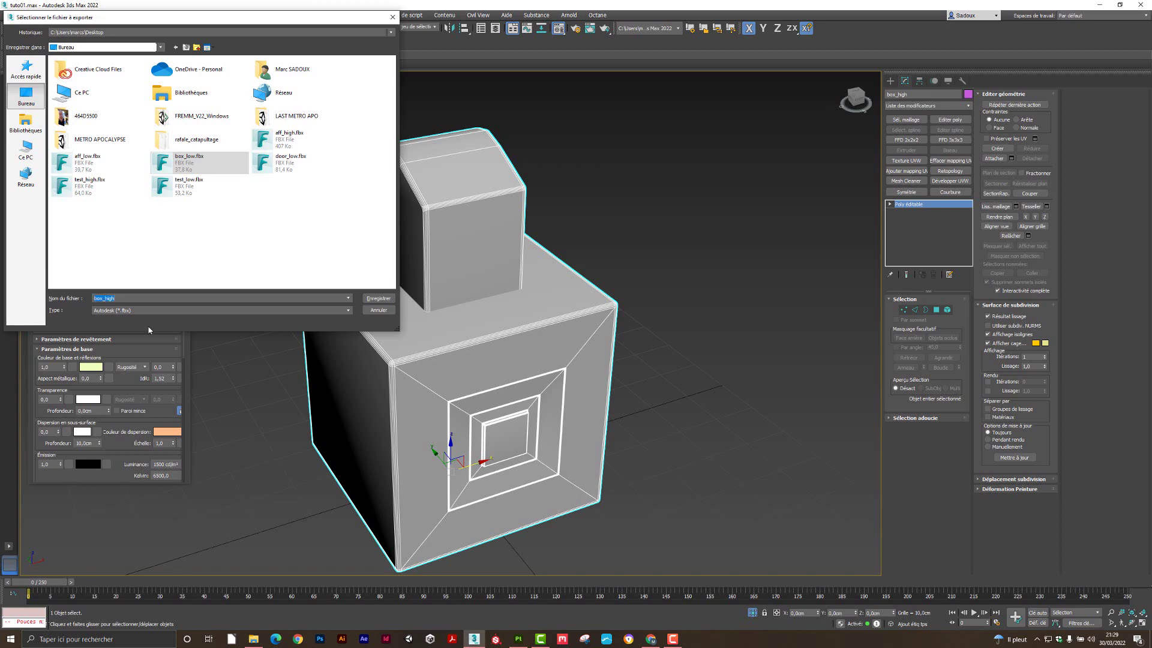
{"action": "key", "text": "Return"}
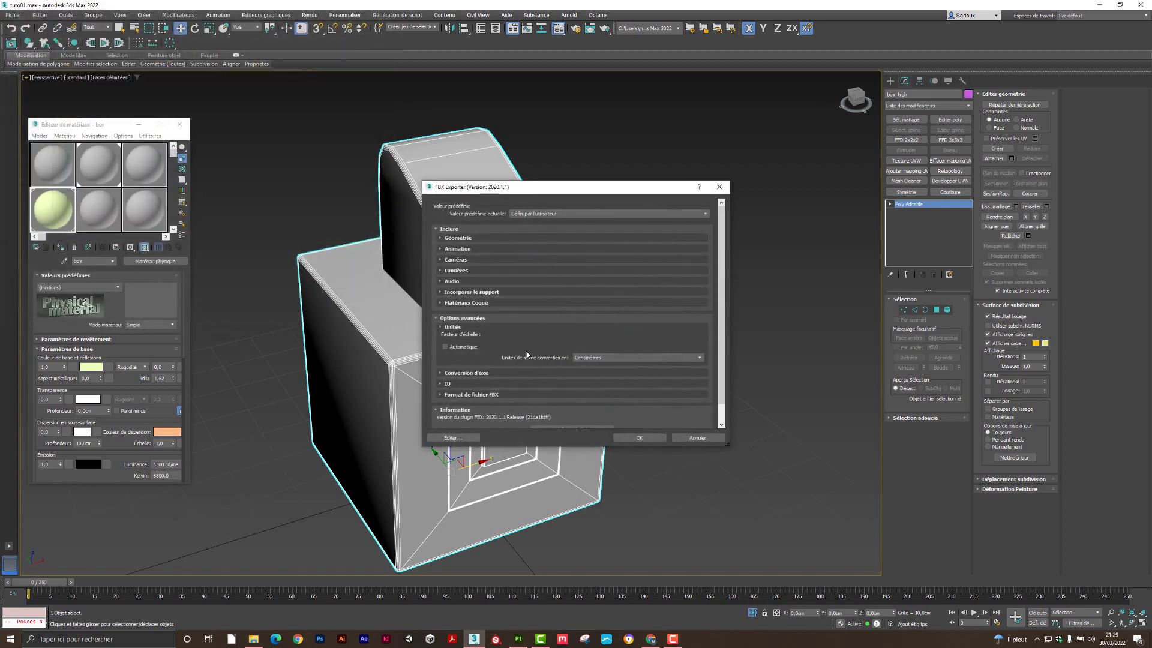
{"action": "left_click", "coordinate": [638, 436]}
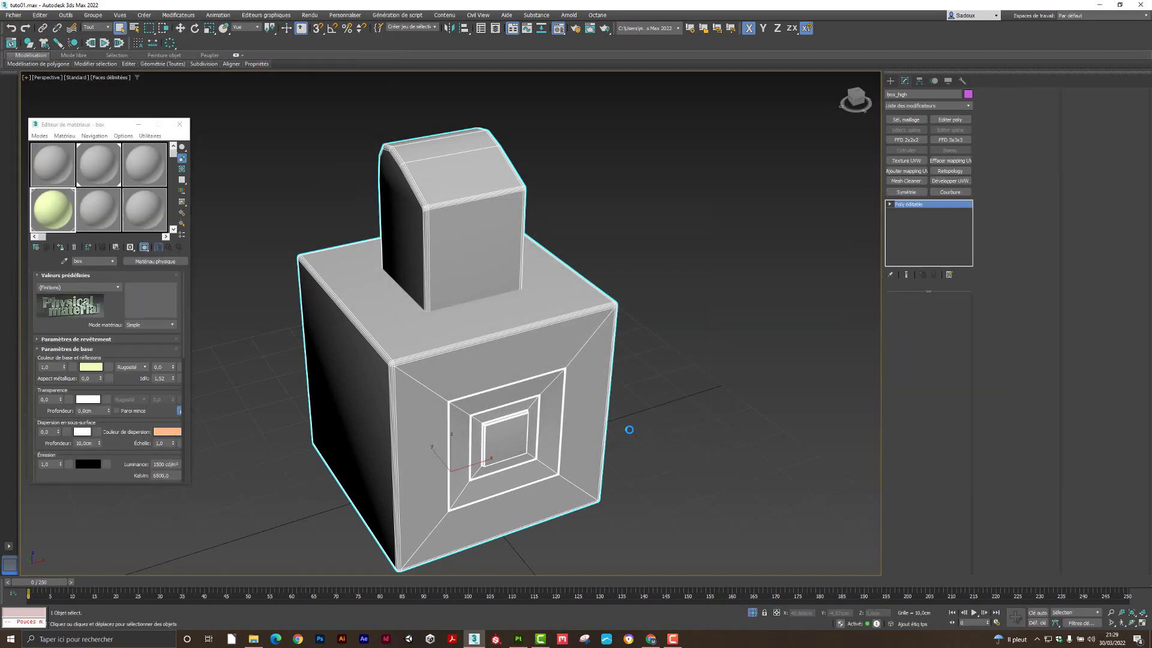
- End the isolation of box_high to bring the low-poly box back into the scene
{"action": "scroll", "coordinate": [567, 415], "scroll_direction": "down", "scroll_amount": 3}
{"action": "scroll", "coordinate": [567, 415], "scroll_direction": "down", "scroll_amount": 2}
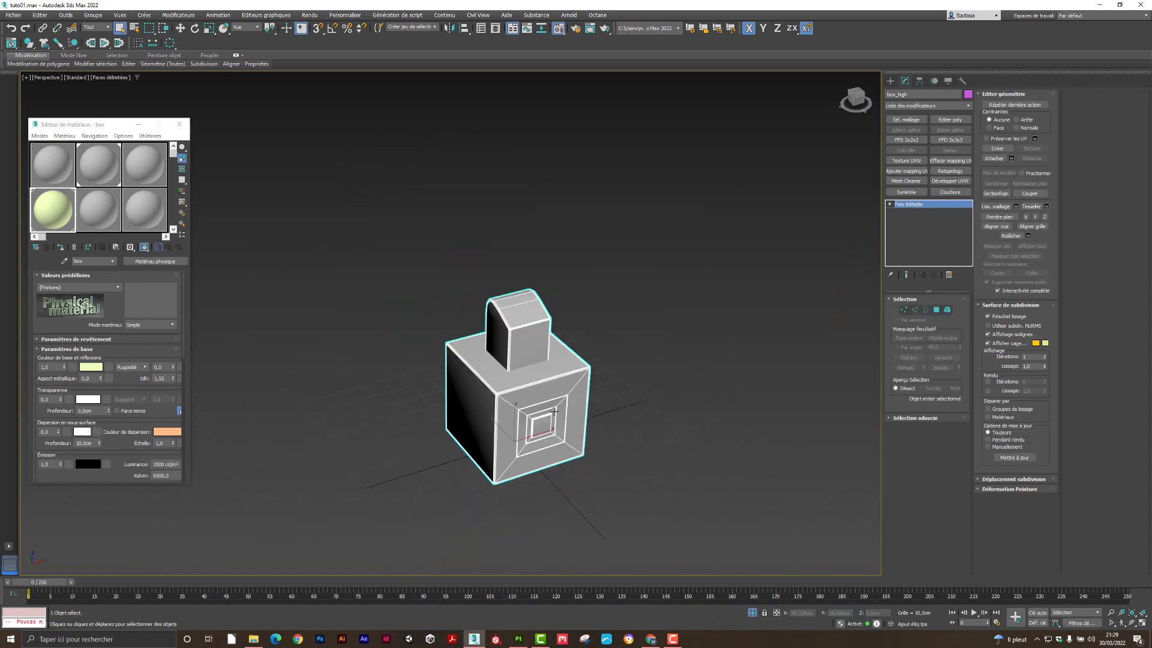
{"action": "left_click", "coordinate": [752, 611]}
- Try to move box_high along X beside the low-poly box, and undo the move
{"action": "right_click", "coordinate": [506, 475]}
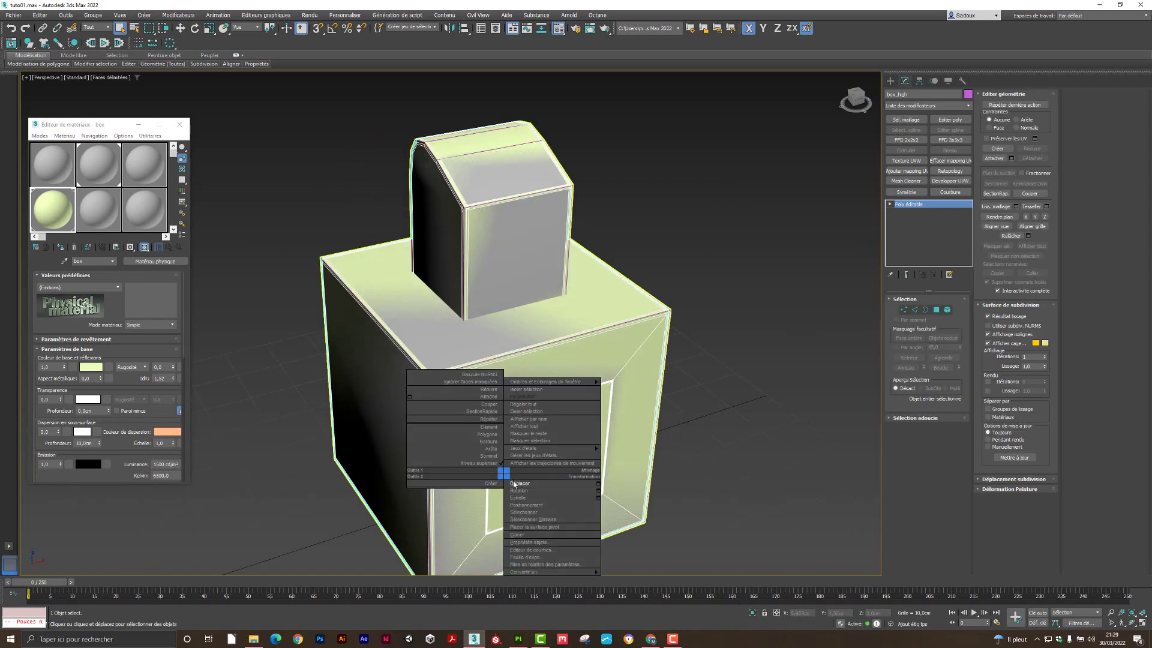
{"action": "left_click", "coordinate": [509, 482]}
{"action": "left_click_drag", "start_coordinate": [507, 482], "coordinate": [769, 396]}
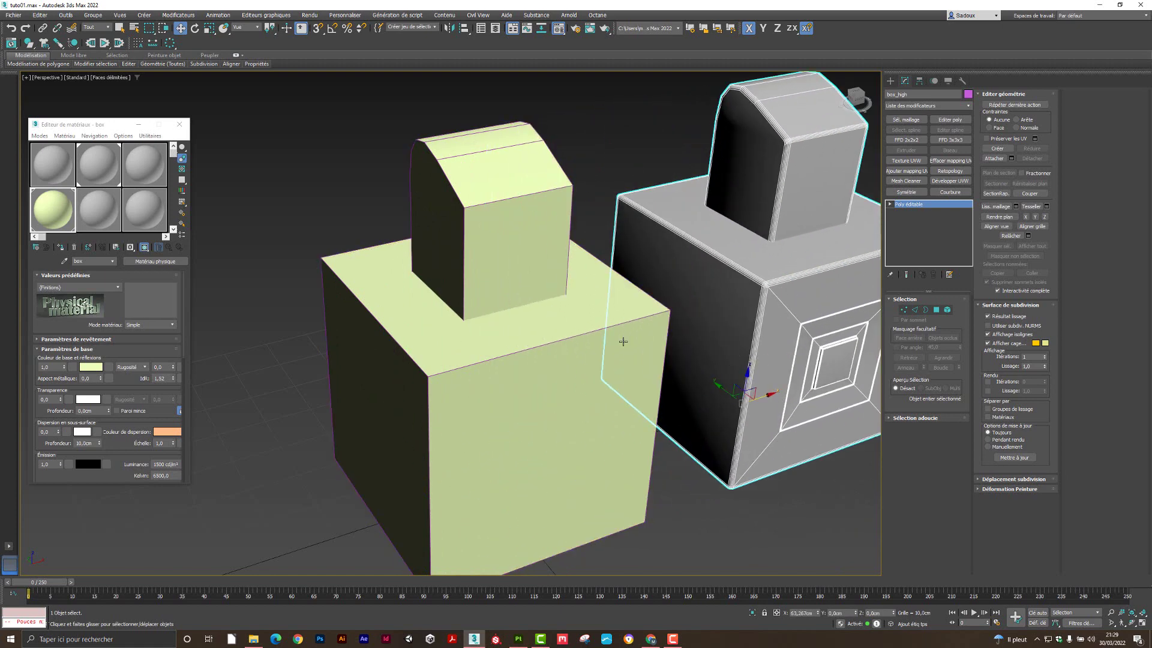
{"action": "left_click", "coordinate": [507, 423]}
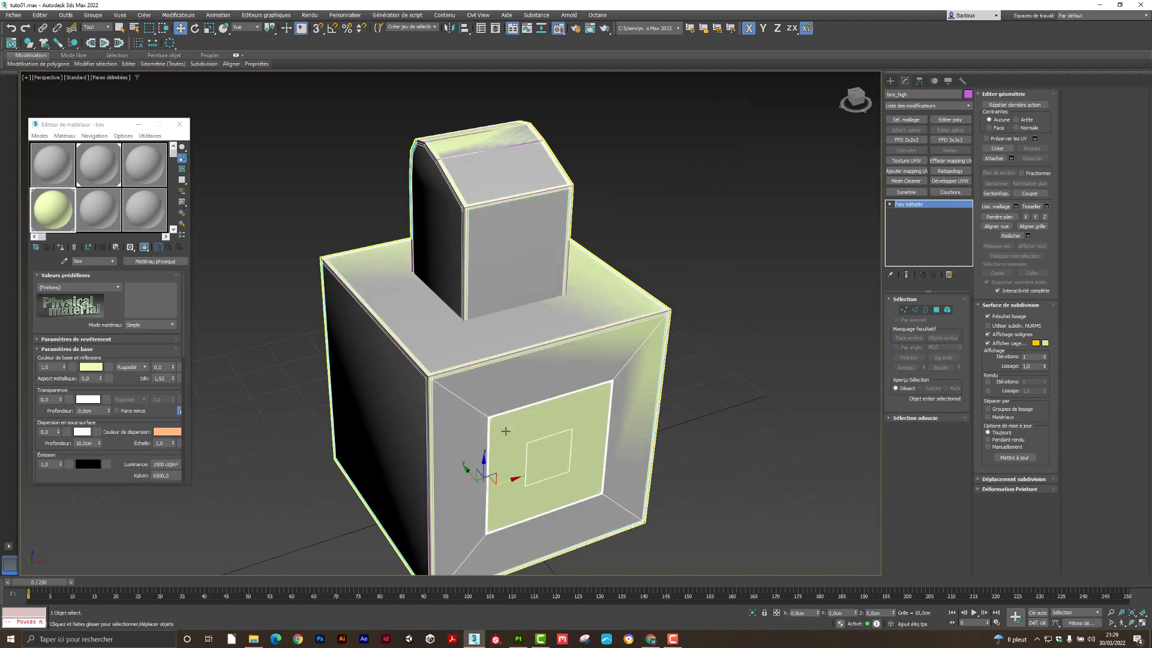
- Switch to Substance 3D Painter and open the mesh map baking window for the box texture set
{"action": "left_click", "coordinate": [514, 638]}
{"action": "scroll", "coordinate": [503, 392], "scroll_direction": "down", "scroll_amount": 1}
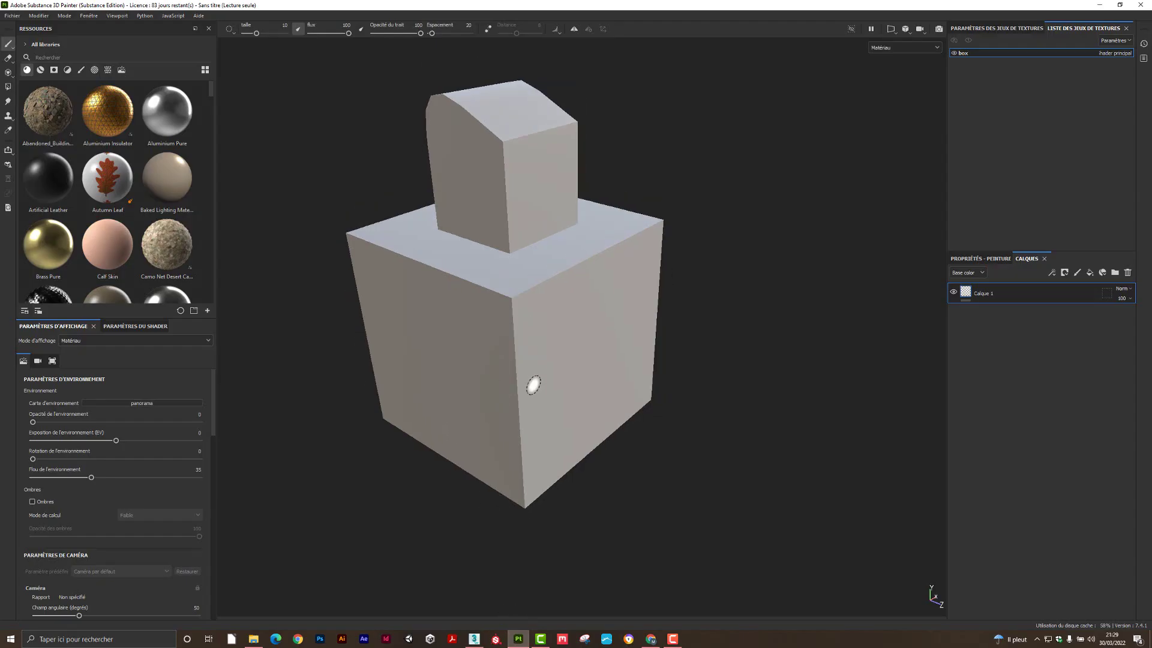
{"action": "left_click", "coordinate": [997, 28]}
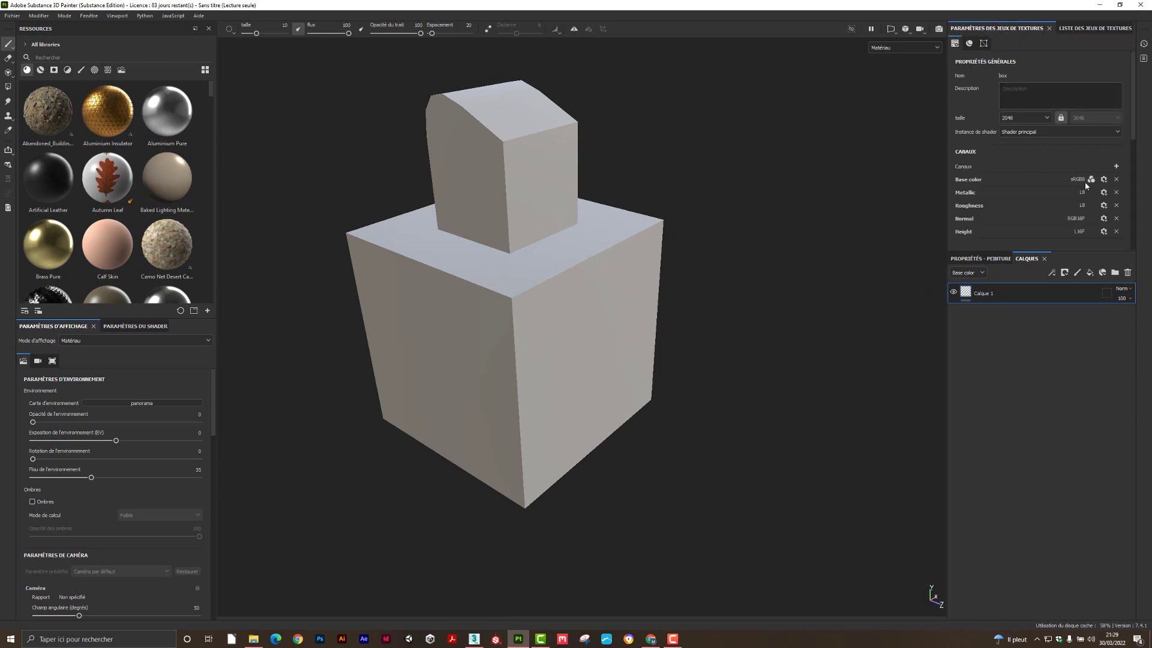
{"action": "scroll", "coordinate": [1114, 148], "scroll_direction": "down", "scroll_amount": 5}
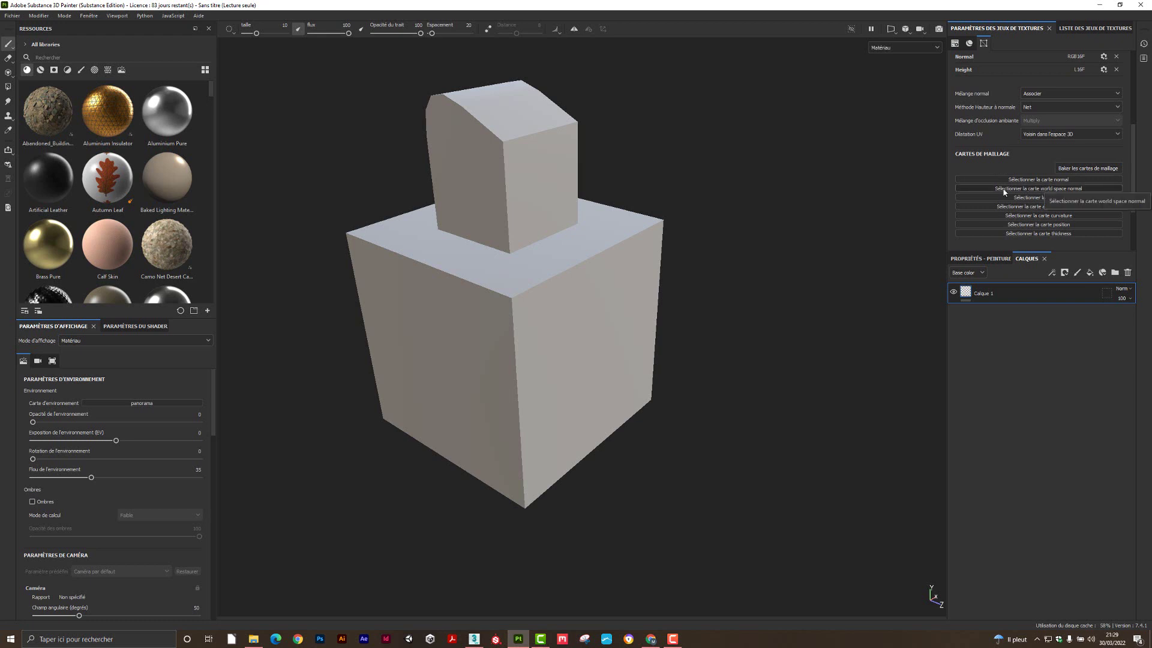
{"action": "left_click_drag", "start_coordinate": [674, 370], "coordinate": [648, 362], "text": "alt"}
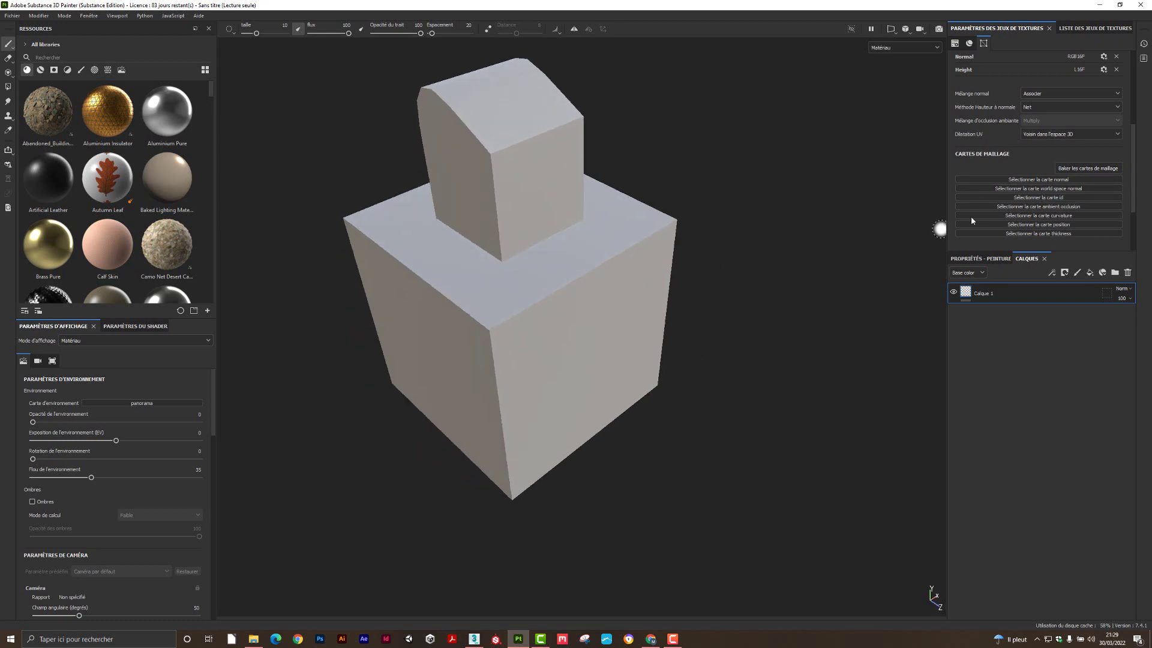
{"action": "left_click", "coordinate": [1067, 174]}
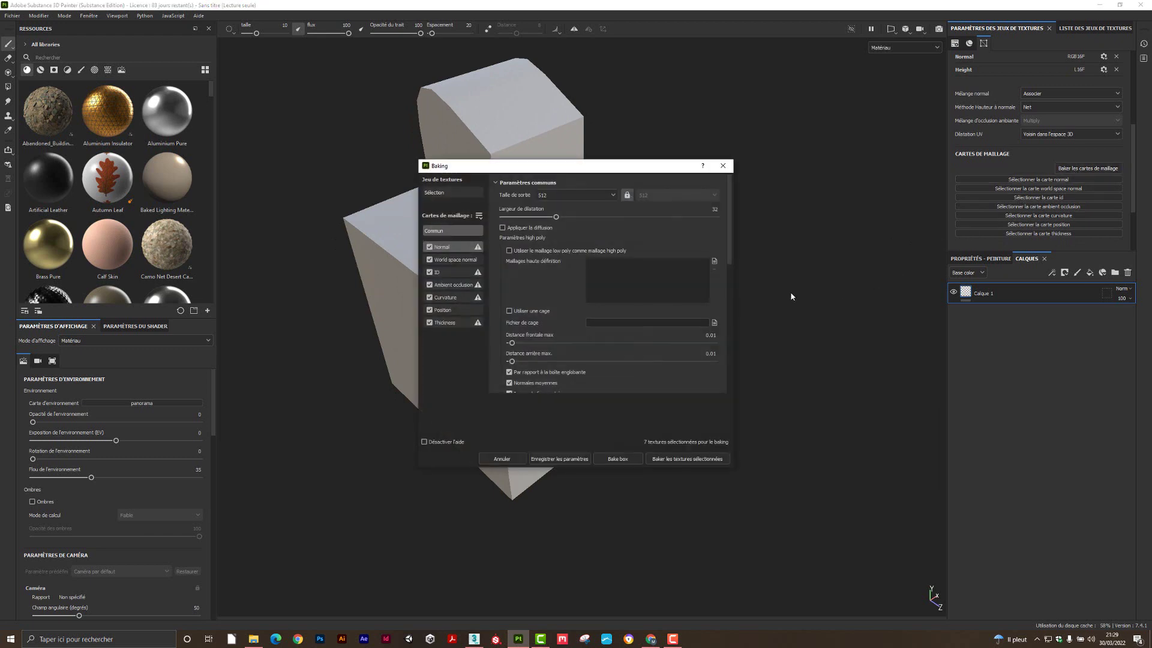
{"action": "left_click_drag", "start_coordinate": [558, 171], "coordinate": [208, 161]}
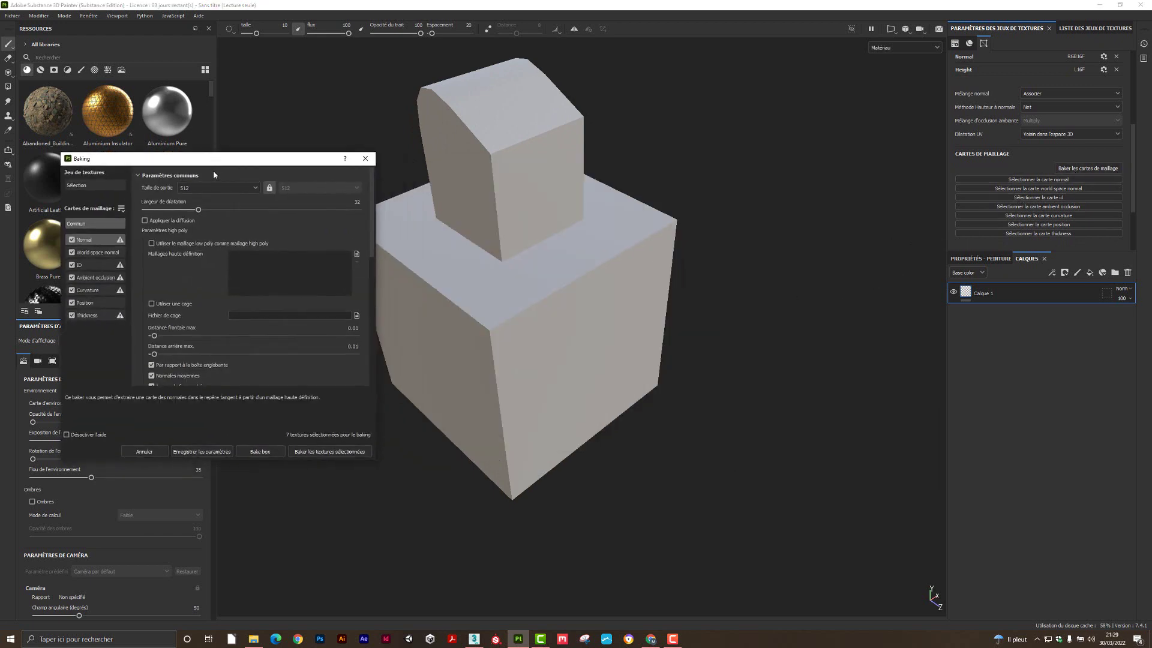
- Set the bake output size to 2048 and the dilation width to 4
{"action": "left_click", "coordinate": [250, 188]}
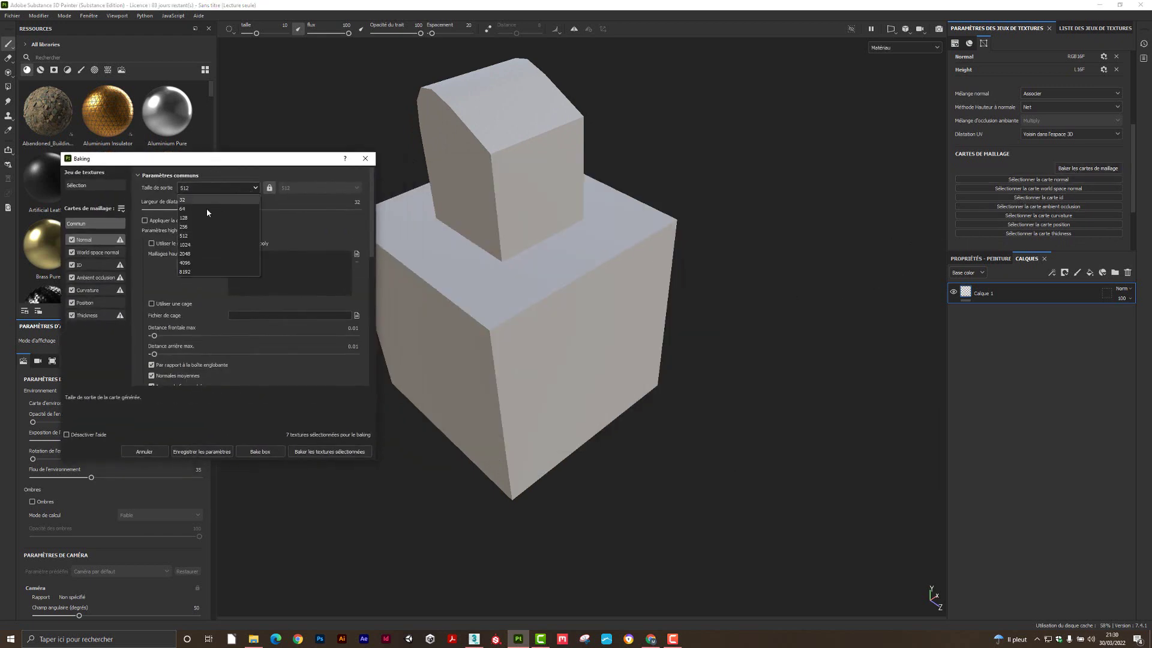
{"action": "left_click", "coordinate": [184, 253]}
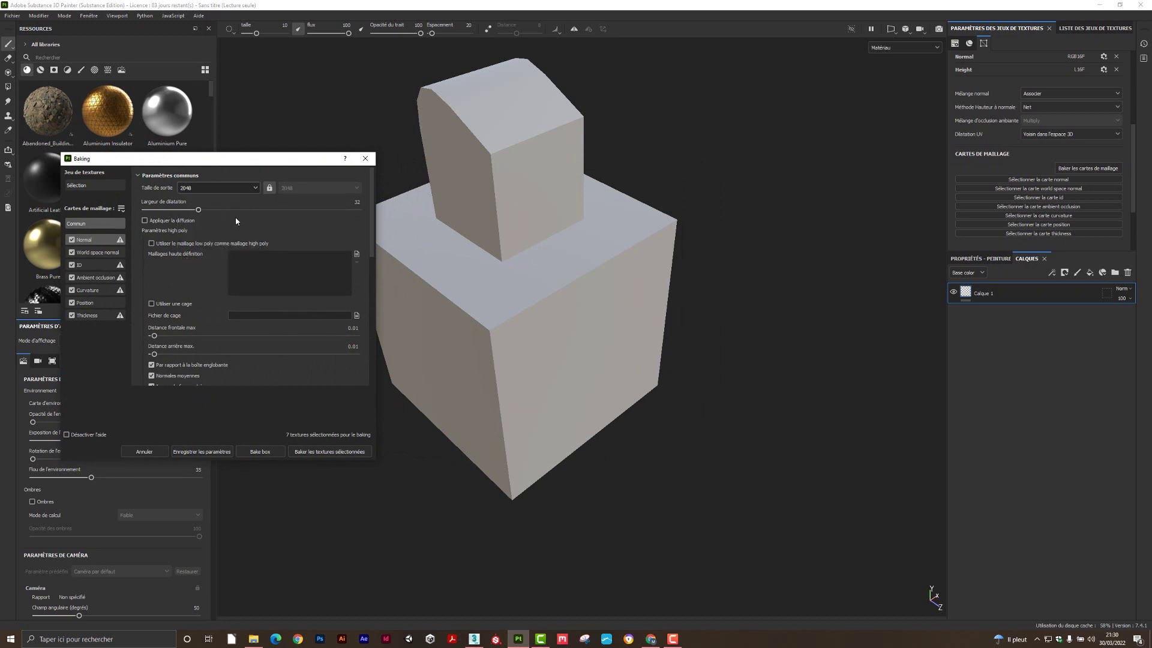
{"action": "left_click_drag", "start_coordinate": [200, 210], "coordinate": [151, 219]}
{"action": "left_click_drag", "start_coordinate": [255, 159], "coordinate": [252, 123]}
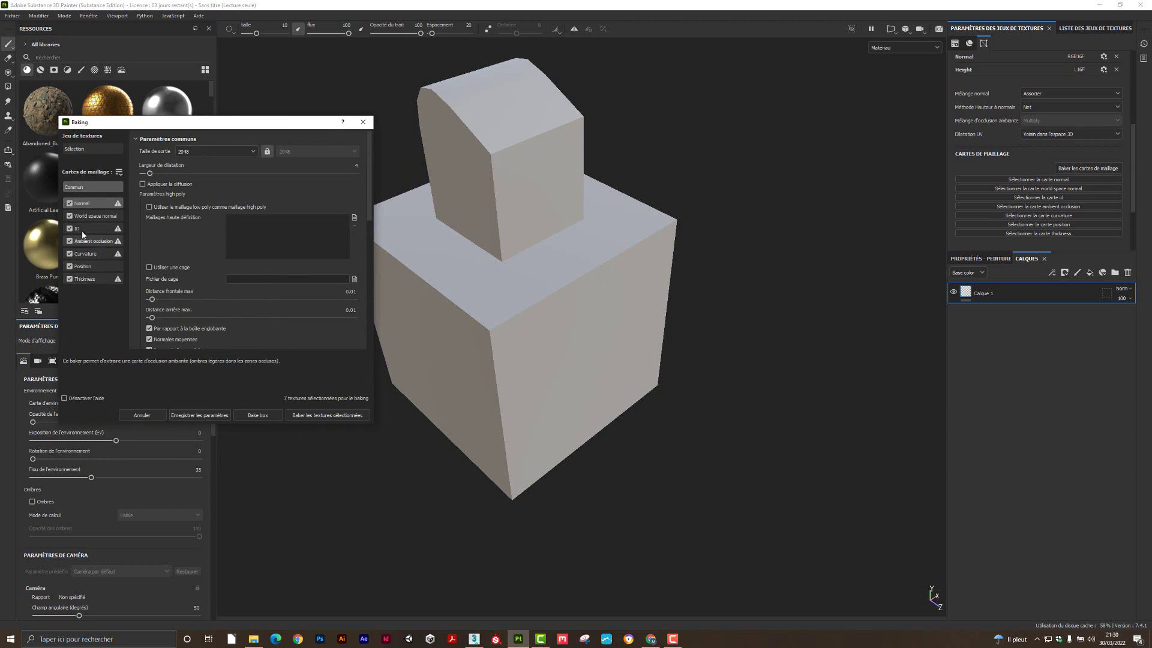
- Load box_high.fbx from the desktop as the high-definition mesh for baking
{"action": "left_click", "coordinate": [354, 219]}
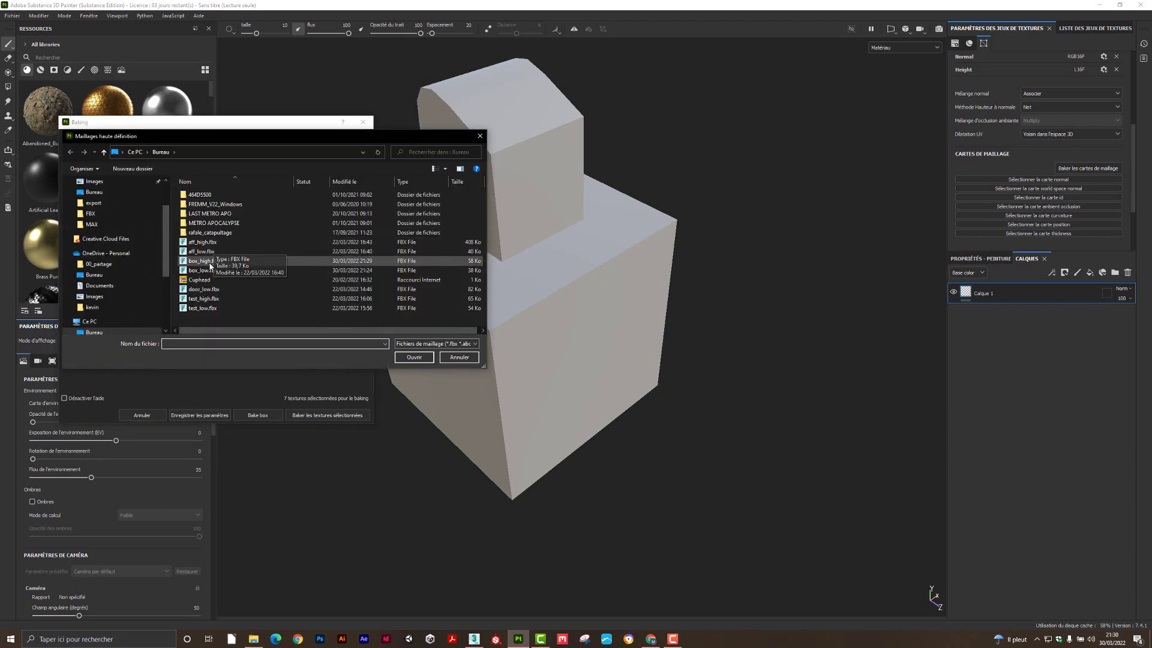
{"action": "left_click", "coordinate": [202, 261]}
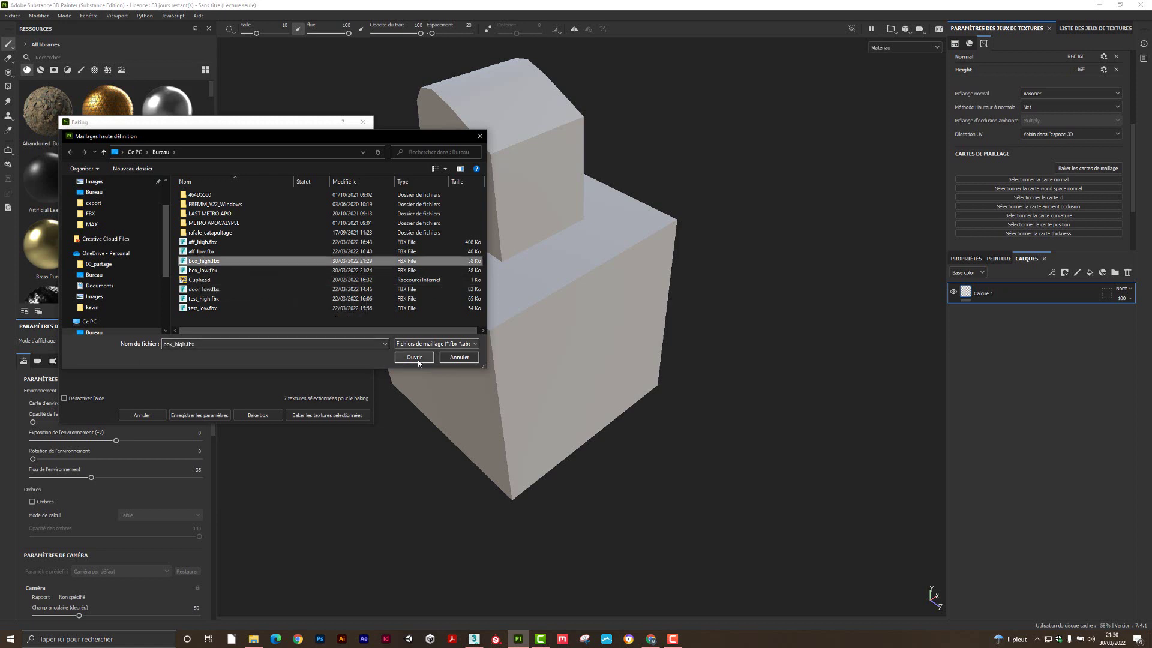
{"action": "left_click", "coordinate": [415, 358]}
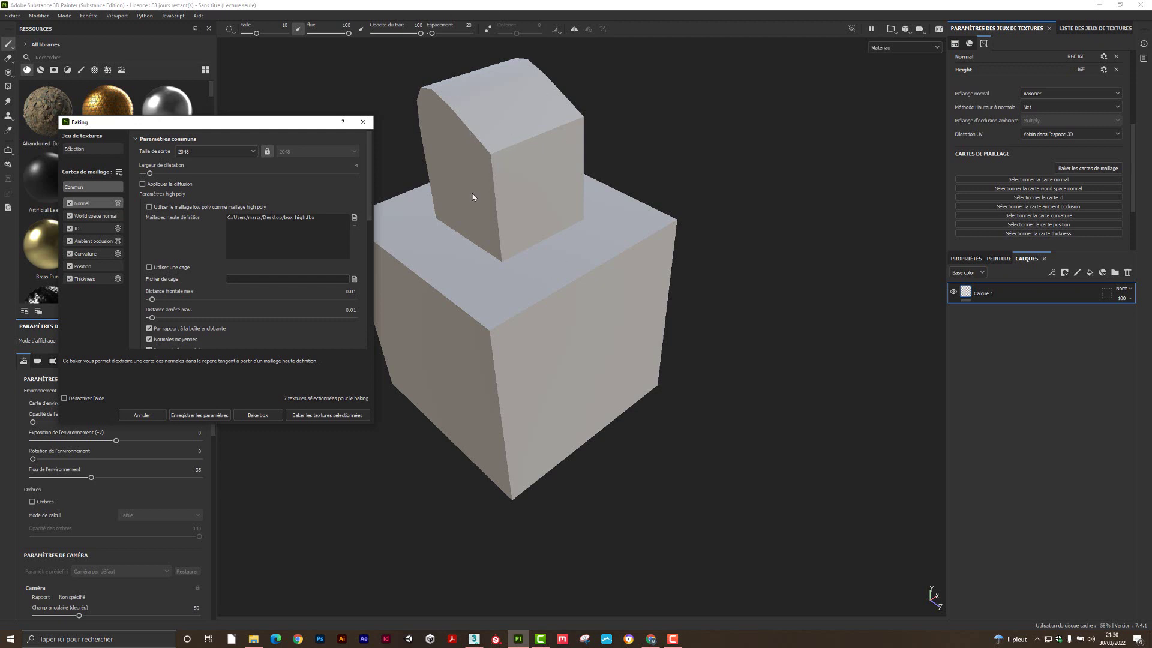
- Set the bake matching to By Mesh Name (Par nom de maillage) and review the high-poly mesh and suffix settings
{"action": "scroll", "coordinate": [231, 283], "scroll_direction": "down", "scroll_amount": 3}
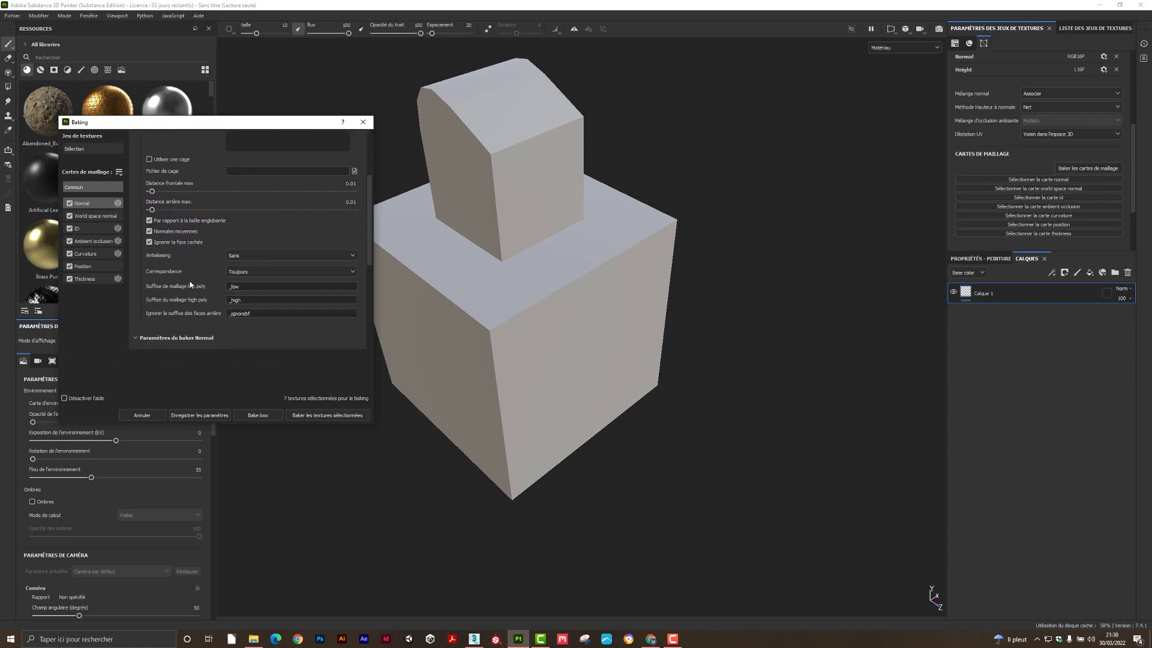
{"action": "left_click", "coordinate": [326, 271]}
{"action": "left_click", "coordinate": [243, 292]}
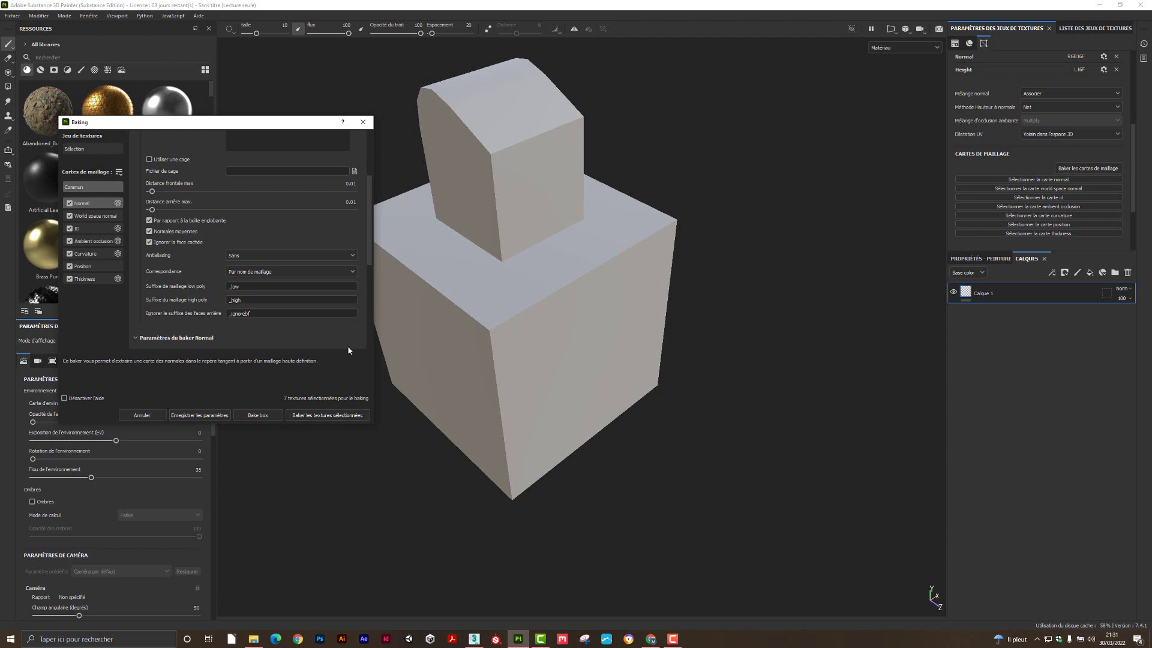
{"action": "scroll", "coordinate": [318, 189], "scroll_direction": "up", "scroll_amount": 2}
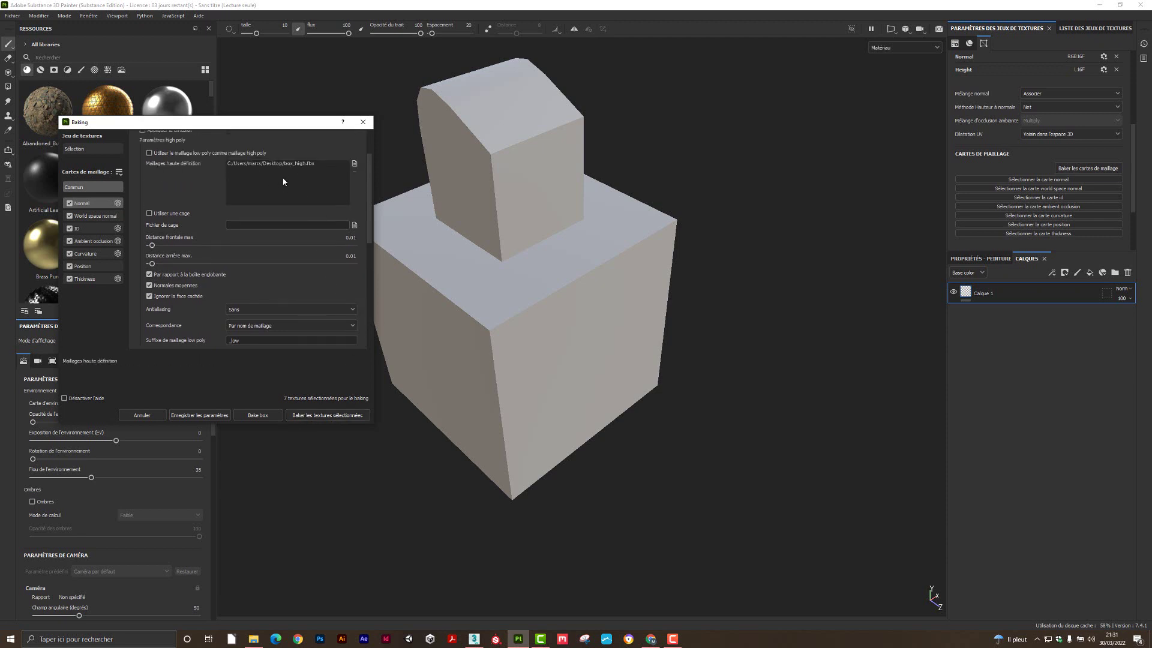
{"action": "scroll", "coordinate": [283, 192], "scroll_direction": "down", "scroll_amount": 2}
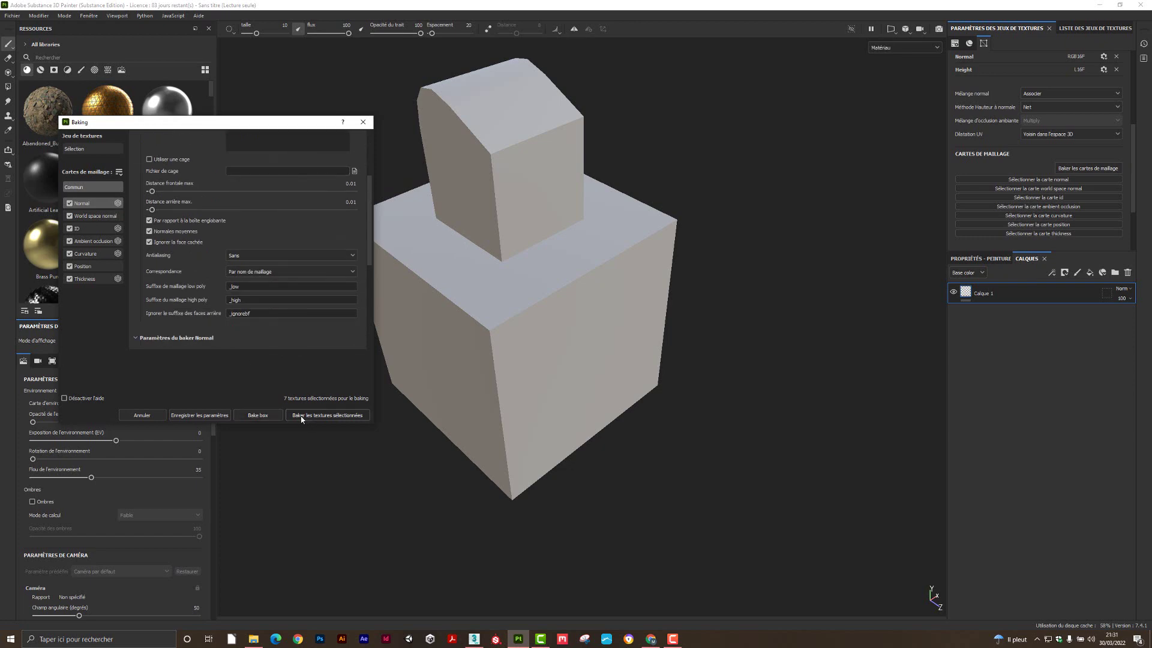
- Bake the selected mesh maps for the box and close the finished baking report
{"action": "left_click", "coordinate": [302, 416]}
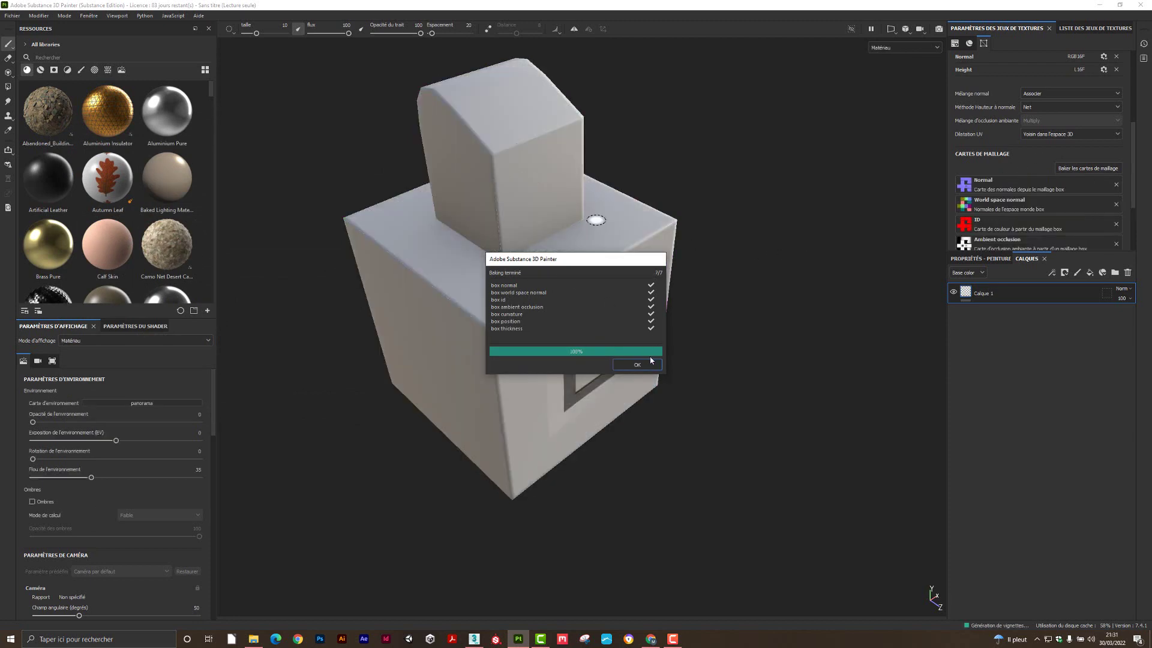
{"action": "left_click", "coordinate": [646, 359]}
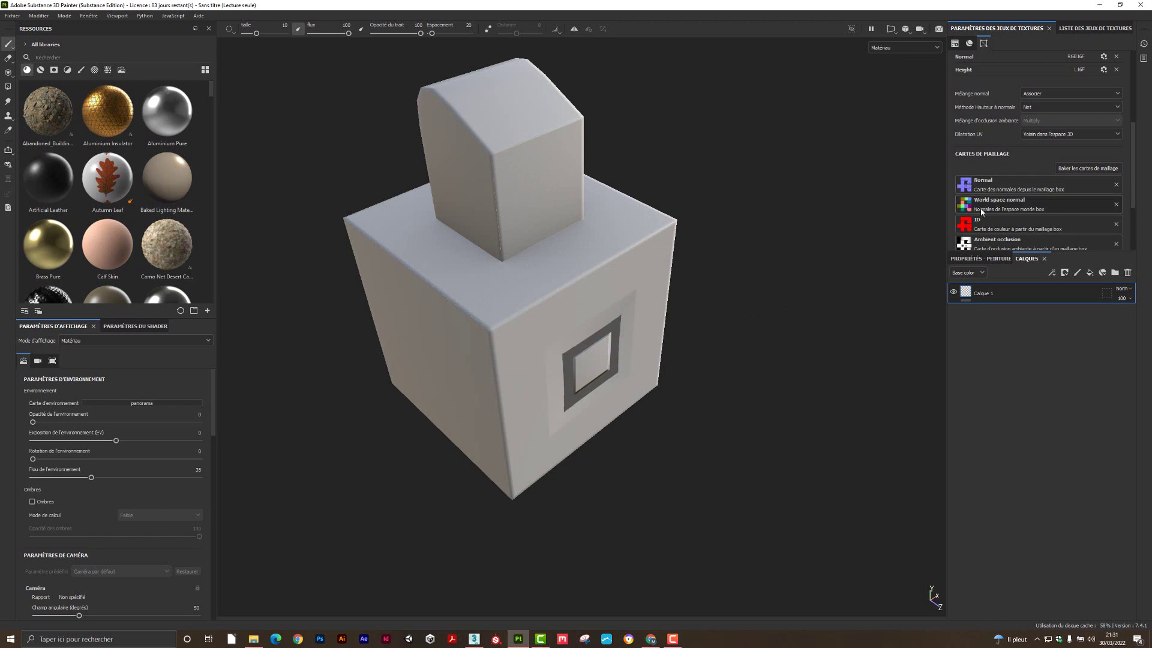
{"action": "scroll", "coordinate": [982, 211], "scroll_direction": "down", "scroll_amount": 1}
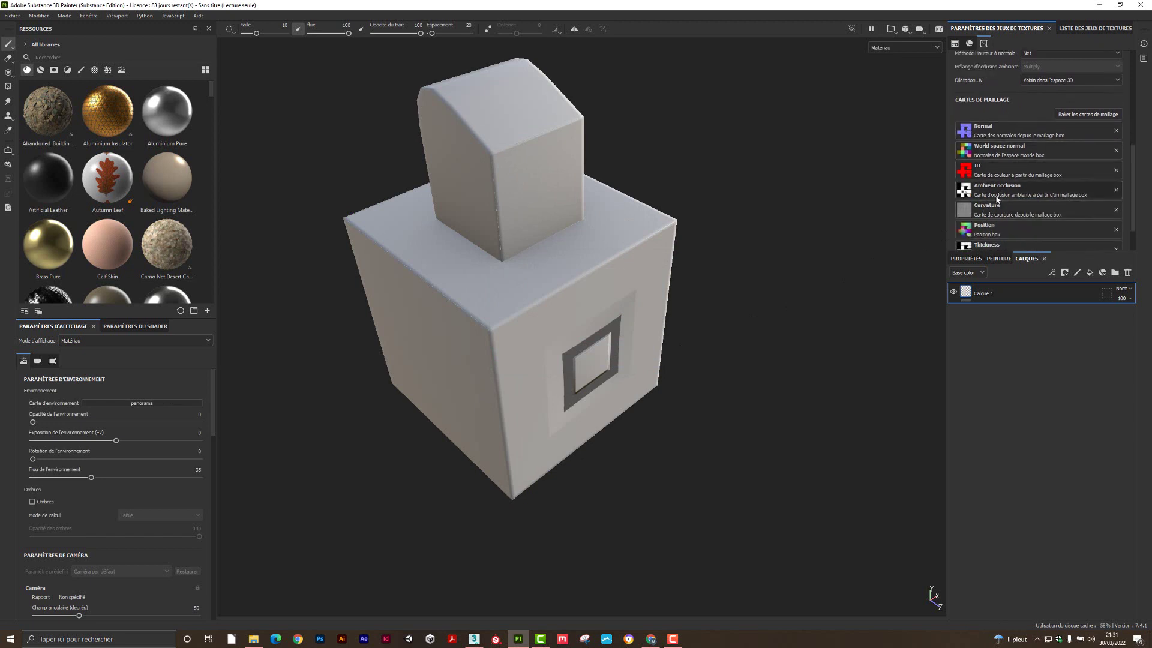
- Remove the ambient occlusion map to compare the box's shading without it, and restore the map
{"action": "left_click", "coordinate": [1116, 191]}
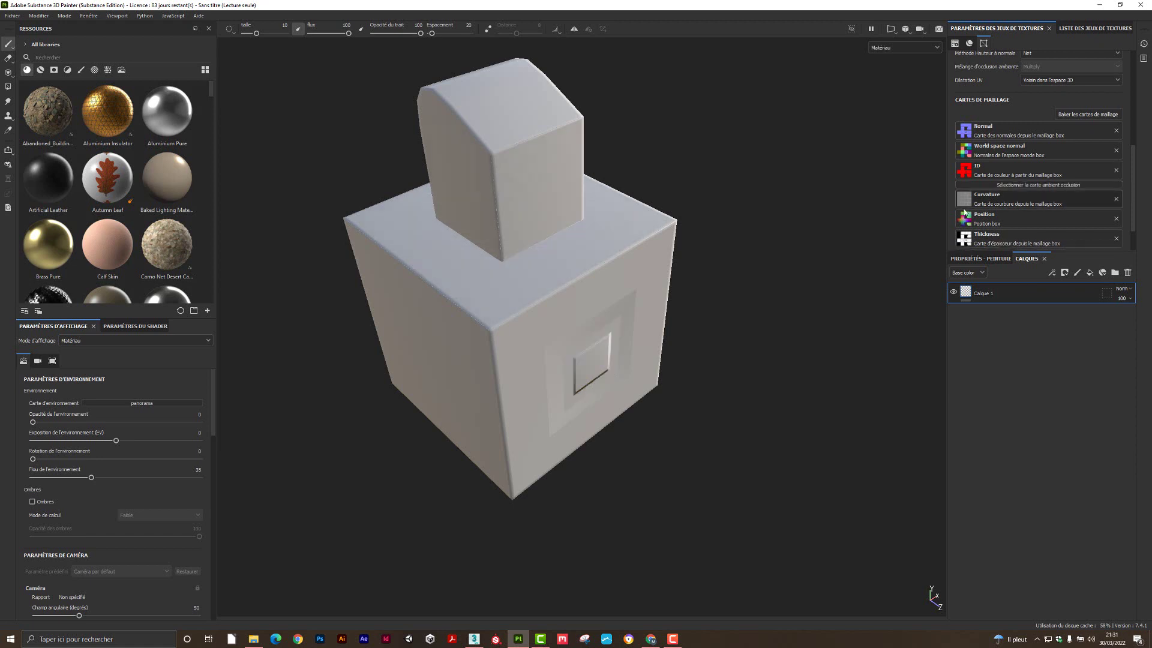
{"action": "key", "text": "ctrl+z"}
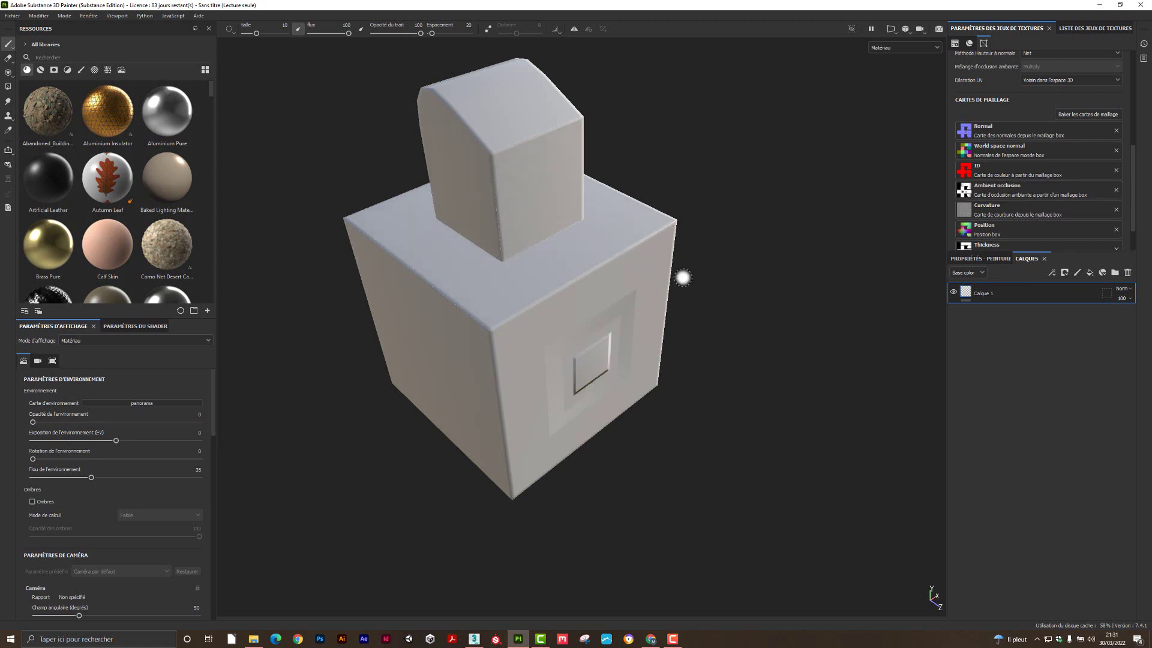
{"action": "scroll", "coordinate": [1012, 222], "scroll_direction": "down", "scroll_amount": 1}
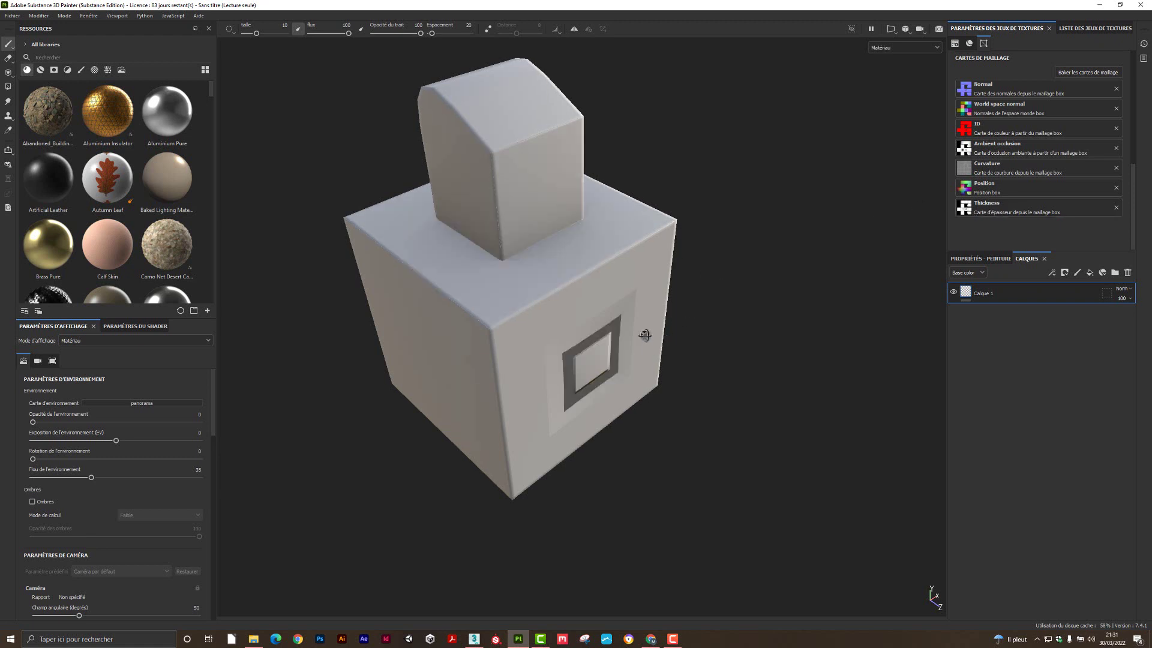
- Examine the baked bevels and inset square on the box's side under rotated environment lighting
{"action": "mouse_move", "coordinate": [650, 334]}
{"action": "left_mouse_down", "text": "alt"}
{"action": "mouse_move", "coordinate": [640, 296]}
{"action": "mouse_move", "coordinate": [664, 260]}
{"action": "mouse_move", "coordinate": [658, 329]}
{"action": "mouse_move", "coordinate": [635, 267]}
{"action": "left_mouse_up", "text": "alt"}
{"action": "scroll", "coordinate": [562, 362], "scroll_direction": "up", "scroll_amount": 3}
{"action": "mouse_move", "coordinate": [566, 361]}
{"action": "left_mouse_down", "text": "alt"}
{"action": "mouse_move", "coordinate": [381, 330]}
{"action": "mouse_move", "coordinate": [579, 389]}
{"action": "mouse_move", "coordinate": [578, 405]}
{"action": "mouse_move", "coordinate": [578, 368]}
{"action": "mouse_move", "coordinate": [686, 378]}
{"action": "mouse_move", "coordinate": [748, 348]}
{"action": "mouse_move", "coordinate": [596, 371]}
{"action": "left_mouse_up", "text": "alt"}
{"action": "right_click_drag", "start_coordinate": [617, 337], "coordinate": [537, 364], "text": "shift"}
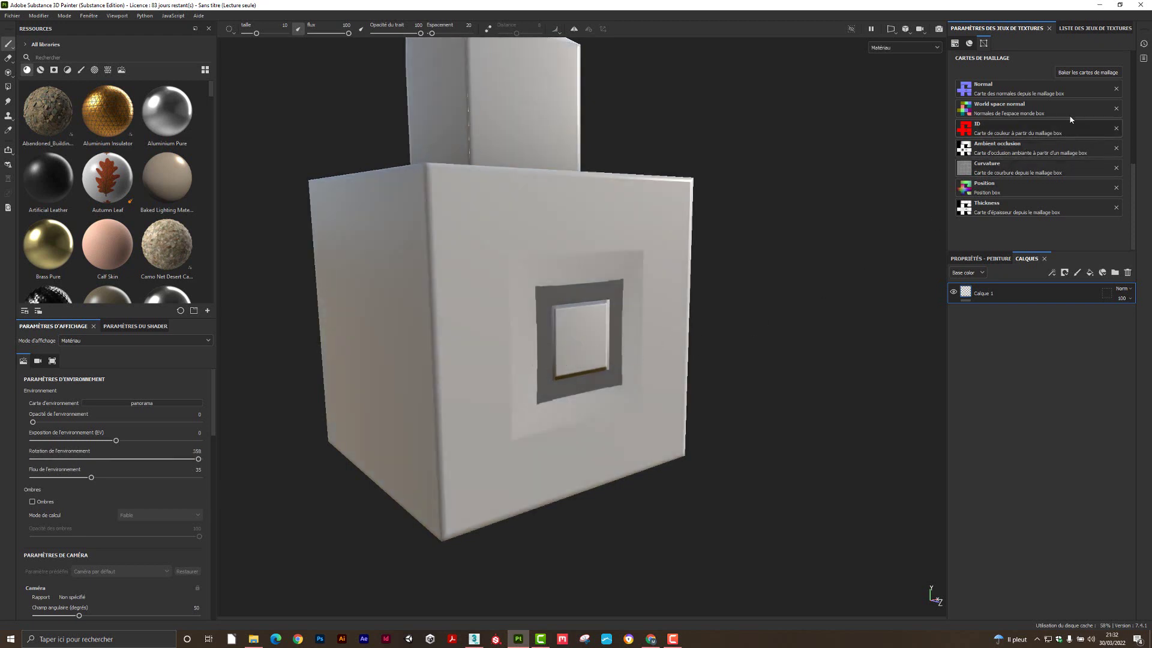
- Remove the baked normal map to inspect the bare low-poly surface, and restore the map
{"action": "left_click", "coordinate": [1116, 89]}
{"action": "mouse_move", "coordinate": [599, 252]}
{"action": "left_mouse_down", "text": "alt"}
{"action": "mouse_move", "coordinate": [542, 295]}
{"action": "mouse_move", "coordinate": [530, 345]}
{"action": "mouse_move", "coordinate": [506, 260]}
{"action": "left_mouse_up", "text": "alt"}
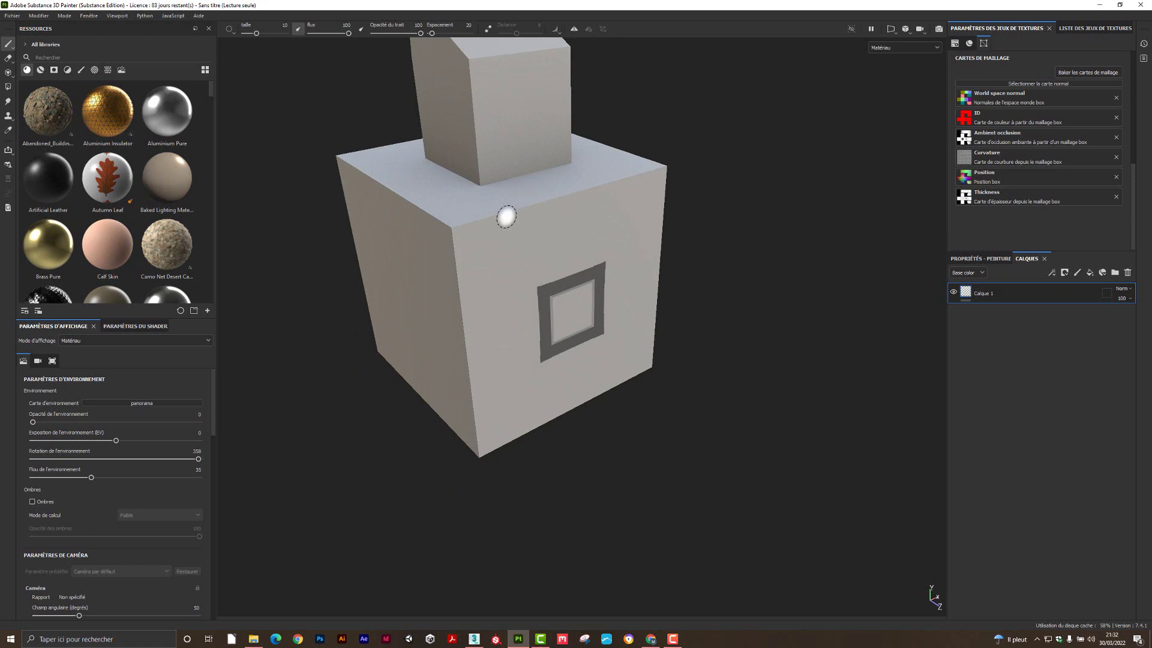
{"action": "scroll", "coordinate": [475, 226], "scroll_direction": "up", "scroll_amount": 3}
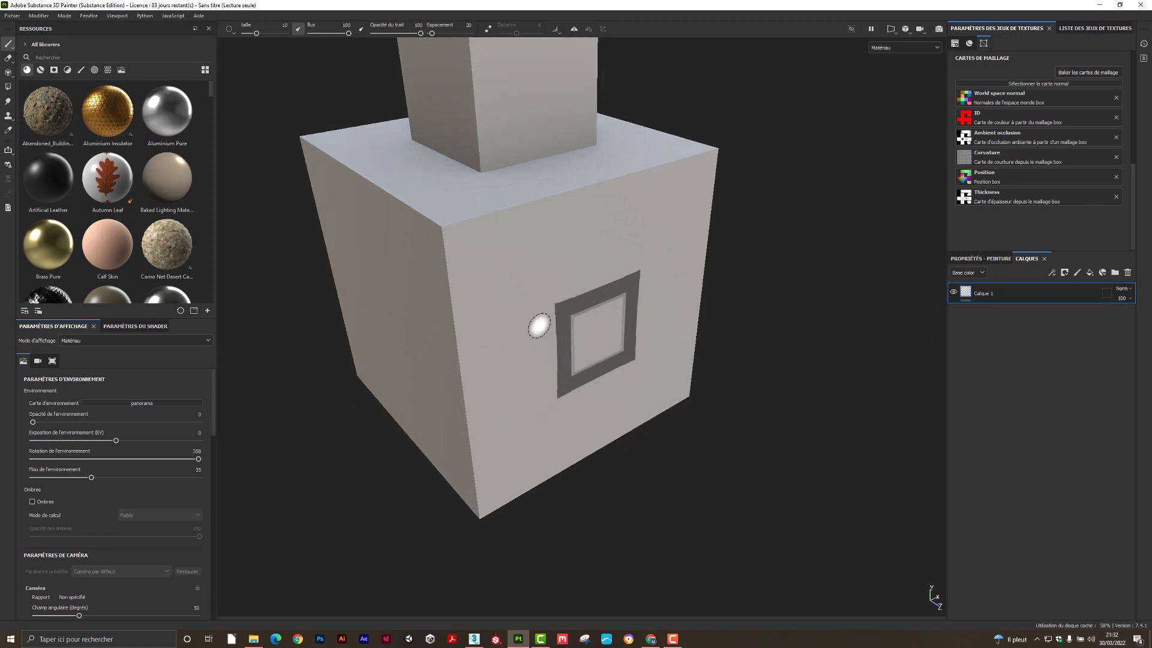
{"action": "key", "text": "ctrl+z"}
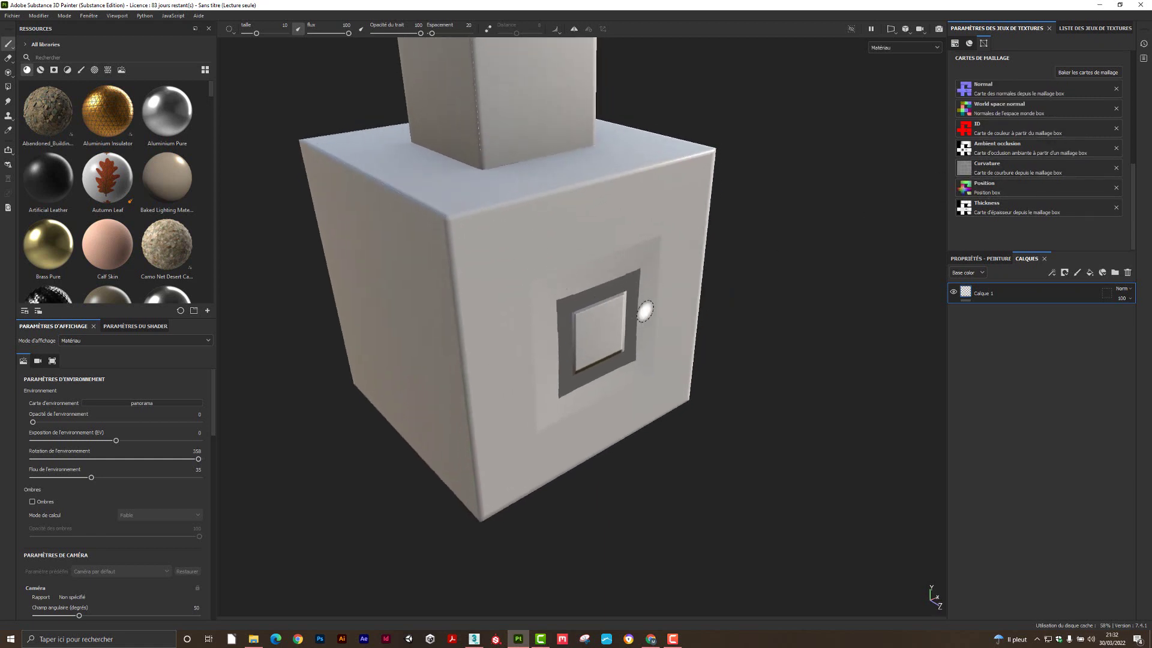
- Remove the ambient occlusion map from the mesh maps and examine the box's edges under rotated environment lighting
{"action": "left_click", "coordinate": [1116, 149]}
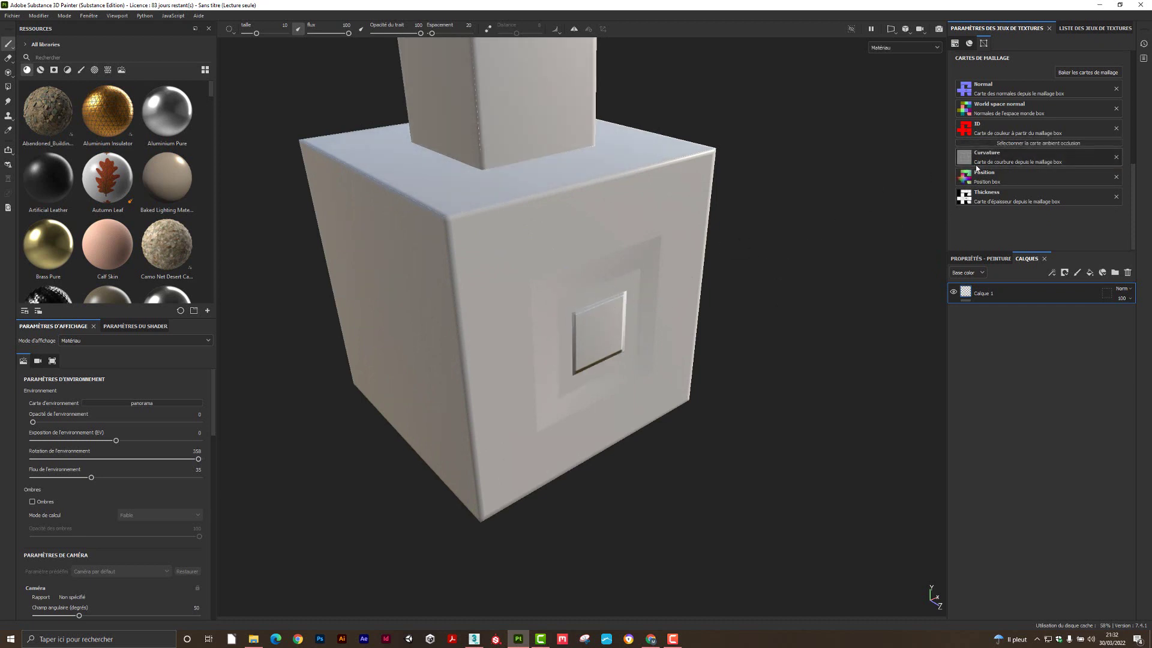
{"action": "mouse_move", "coordinate": [598, 382]}
{"action": "left_mouse_down", "text": "alt"}
{"action": "mouse_move", "coordinate": [530, 288]}
{"action": "mouse_move", "coordinate": [586, 343]}
{"action": "mouse_move", "coordinate": [586, 360]}
{"action": "left_mouse_up", "text": "alt"}
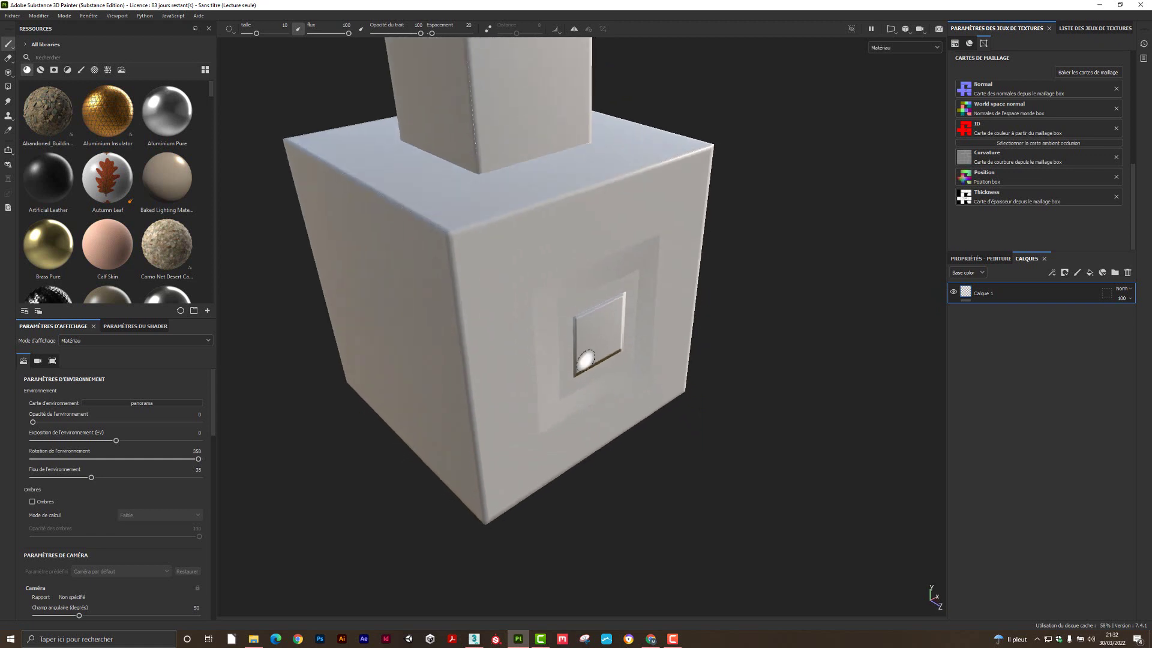
{"action": "middle_click_drag", "start_coordinate": [510, 282], "coordinate": [557, 330], "text": "alt"}
{"action": "scroll", "coordinate": [614, 252], "scroll_direction": "up", "scroll_amount": 2}
{"action": "right_click_drag", "start_coordinate": [519, 273], "coordinate": [571, 251], "text": "shift"}
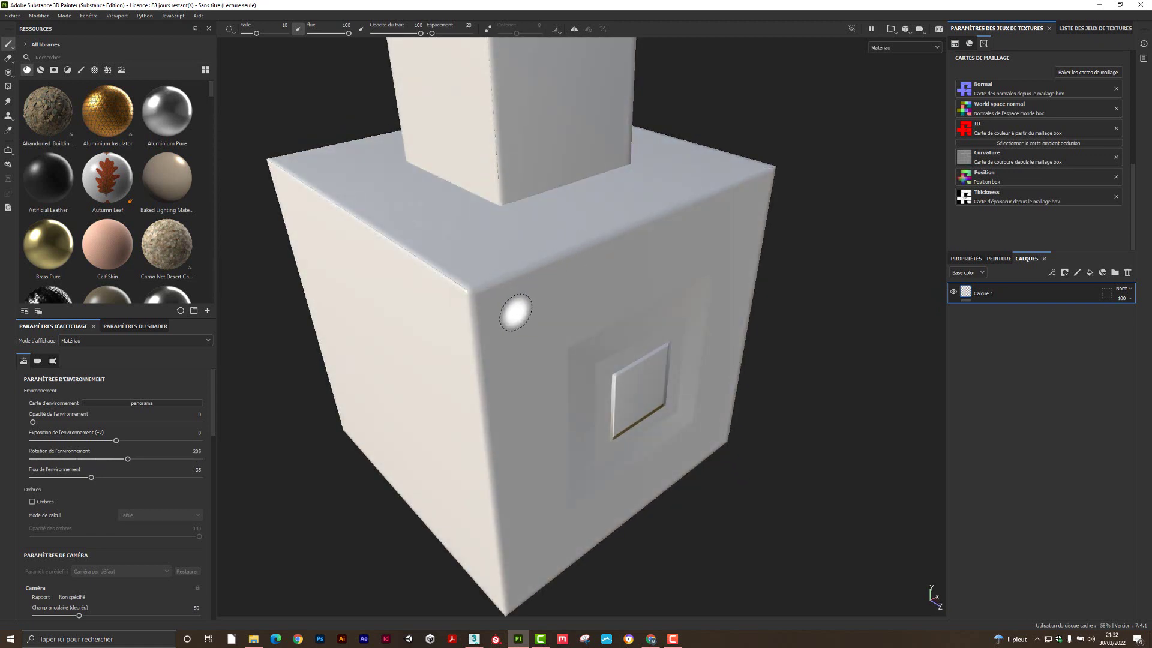
{"action": "scroll", "coordinate": [514, 320], "scroll_direction": "down", "scroll_amount": 5}
{"action": "mouse_move", "coordinate": [458, 339]}
{"action": "right_mouse_down", "text": "shift"}
{"action": "mouse_move", "coordinate": [483, 346]}
{"action": "mouse_move", "coordinate": [448, 342]}
{"action": "mouse_move", "coordinate": [470, 348]}
{"action": "right_mouse_up", "text": "shift"}
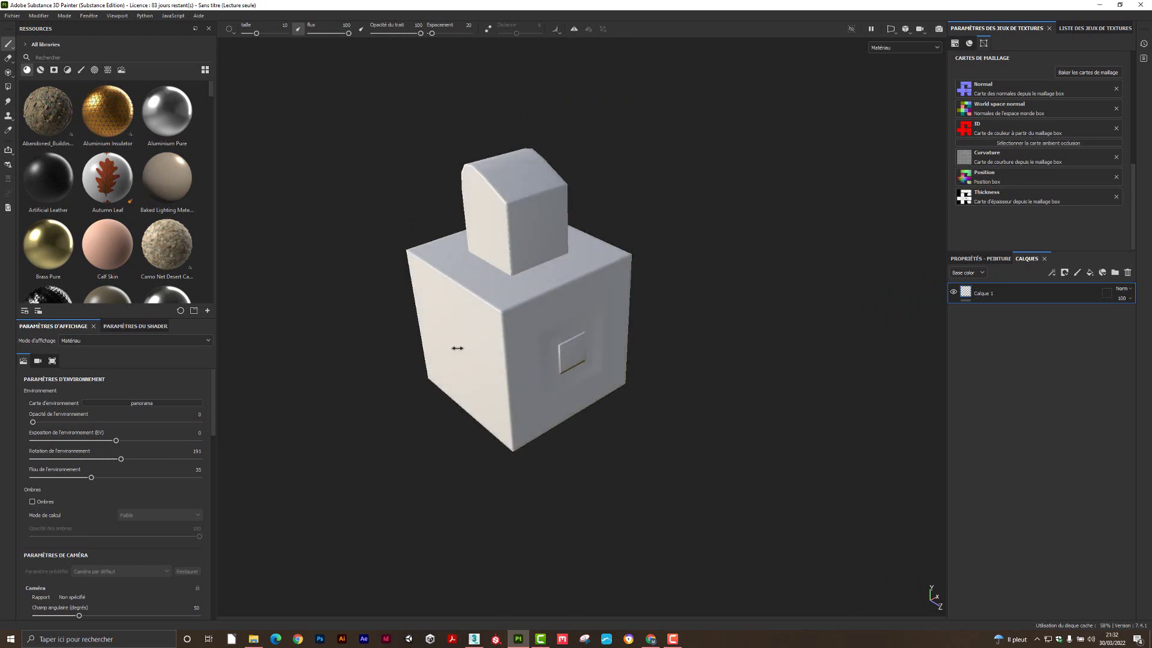
{"action": "mouse_move", "coordinate": [474, 341]}
{"action": "left_mouse_down", "text": "alt"}
{"action": "mouse_move", "coordinate": [928, 306]}
{"action": "mouse_move", "coordinate": [430, 355]}
{"action": "mouse_move", "coordinate": [457, 337]}
{"action": "mouse_move", "coordinate": [462, 310]}
{"action": "mouse_move", "coordinate": [499, 318]}
{"action": "left_mouse_up", "text": "alt"}
{"action": "scroll", "coordinate": [506, 333], "scroll_direction": "up", "scroll_amount": 2}
- Try the Aluminium Insulator material on the box, inspect it from several angles and delete its layer
{"action": "left_click_drag", "start_coordinate": [96, 109], "coordinate": [546, 363]}
{"action": "scroll", "coordinate": [502, 343], "scroll_direction": "up", "scroll_amount": 5}
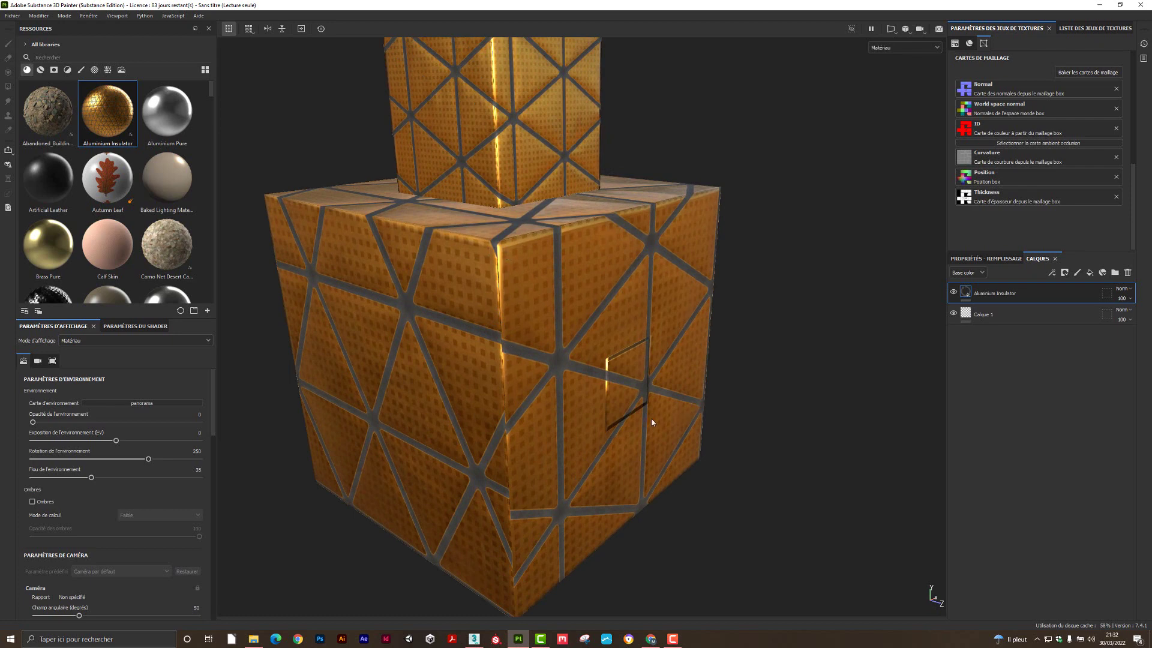
{"action": "left_click_drag", "start_coordinate": [651, 422], "coordinate": [502, 293], "text": "alt"}
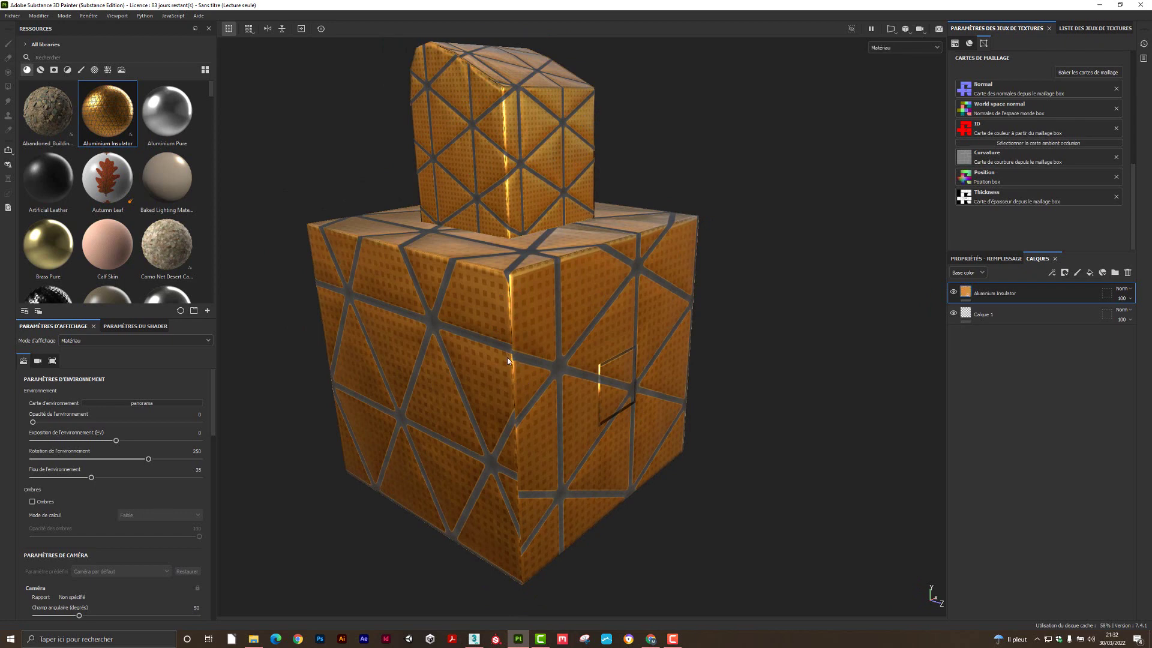
{"action": "left_click_drag", "start_coordinate": [508, 360], "coordinate": [577, 388], "text": "alt"}
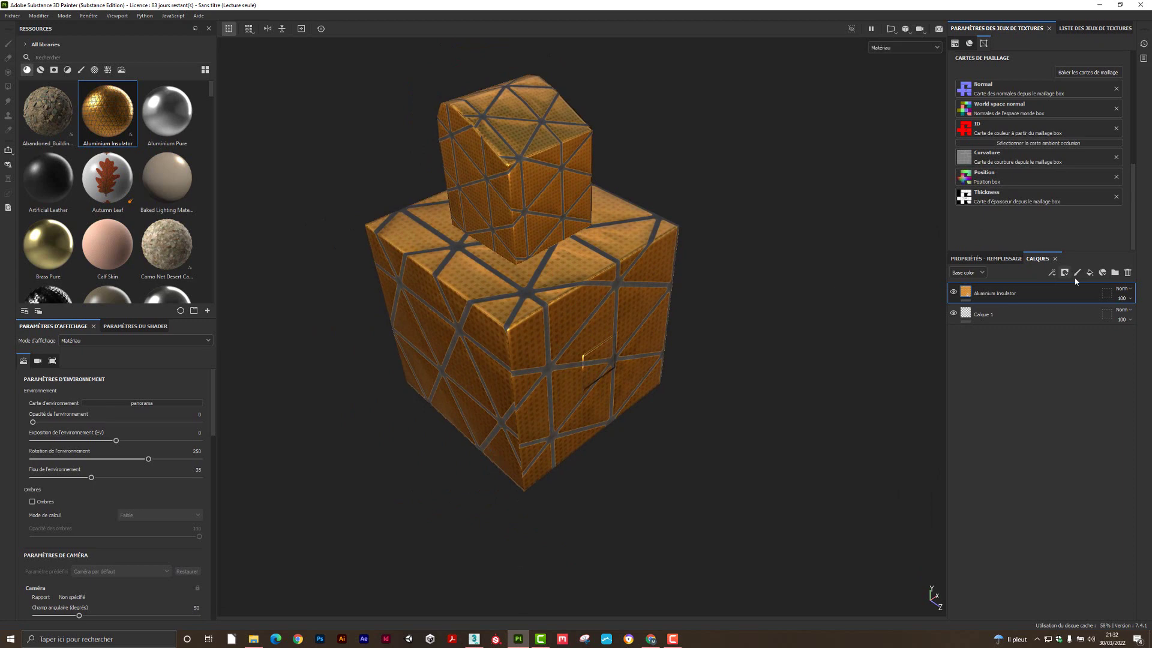
{"action": "left_click", "coordinate": [1127, 272]}
- Try the Iron Chainmail material on the box and undo its application
{"action": "scroll", "coordinate": [102, 223], "scroll_direction": "down", "scroll_amount": 5}
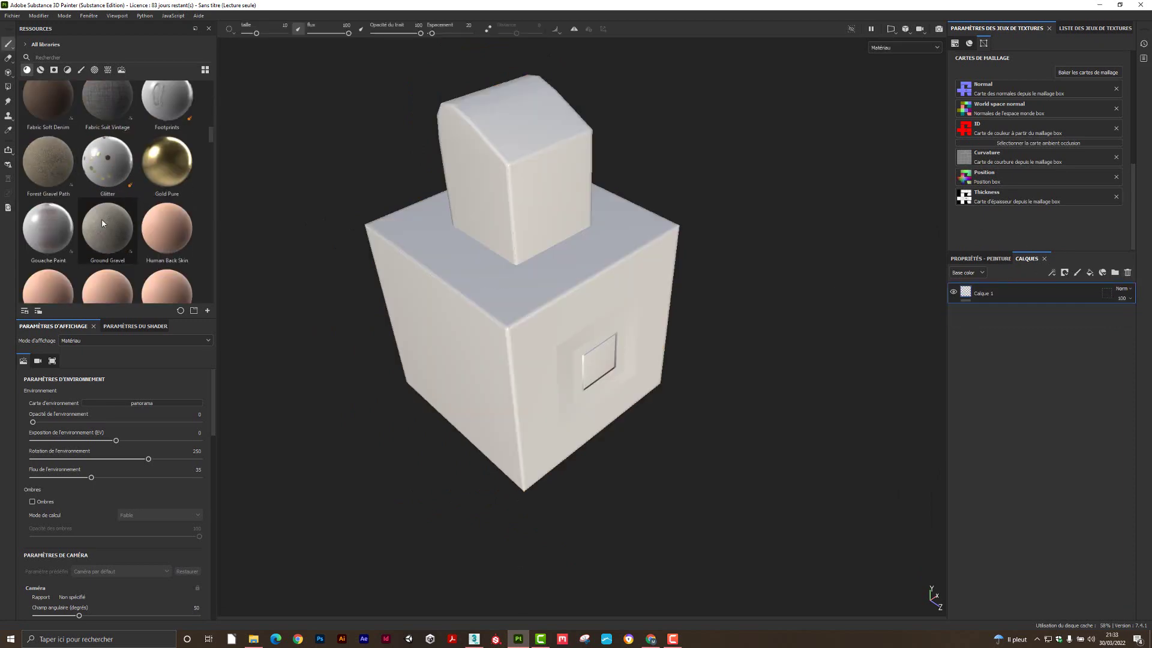
{"action": "scroll", "coordinate": [102, 223], "scroll_direction": "down", "scroll_amount": 10}
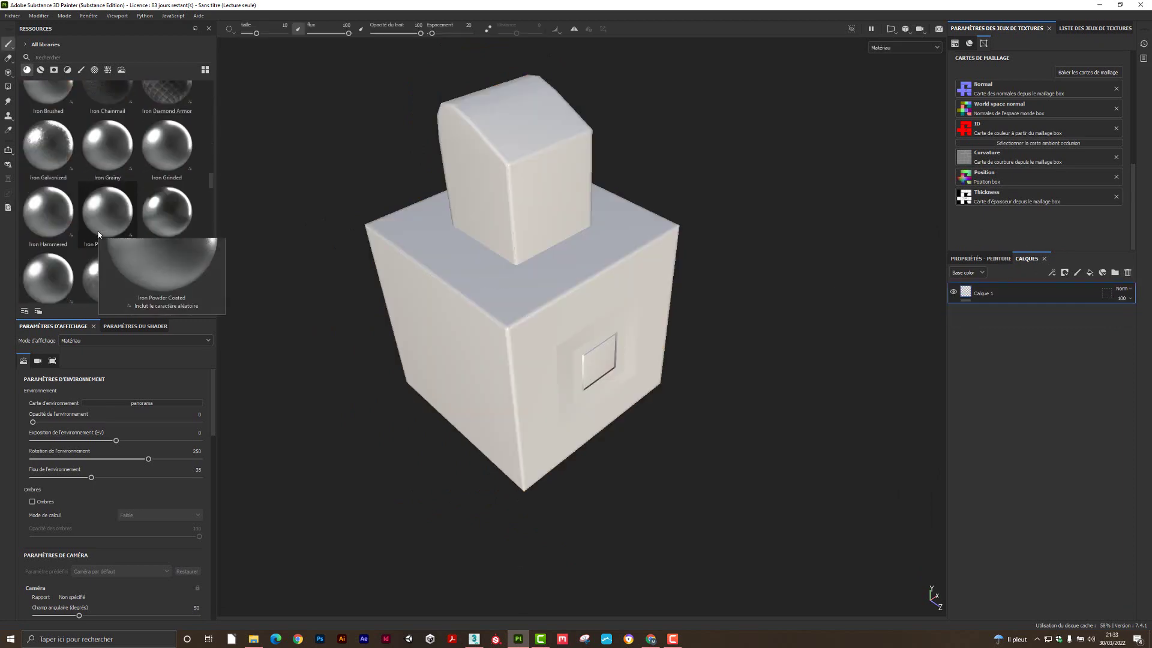
{"action": "left_click_drag", "start_coordinate": [107, 96], "coordinate": [570, 270]}
{"action": "key", "text": "ctrl+z"}
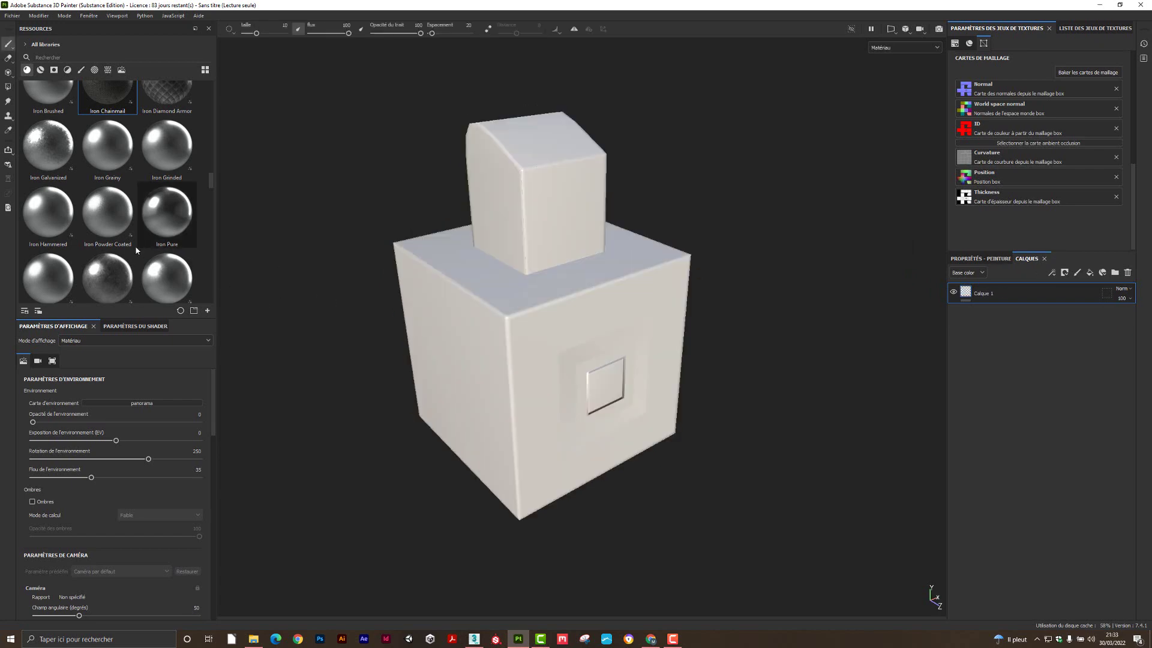
- Apply the Iron Raw Damaged material to the box and add a fill layer above it
{"action": "scroll", "coordinate": [118, 283], "scroll_direction": "down", "scroll_amount": 5}
{"action": "scroll", "coordinate": [118, 283], "scroll_direction": "up", "scroll_amount": 5}
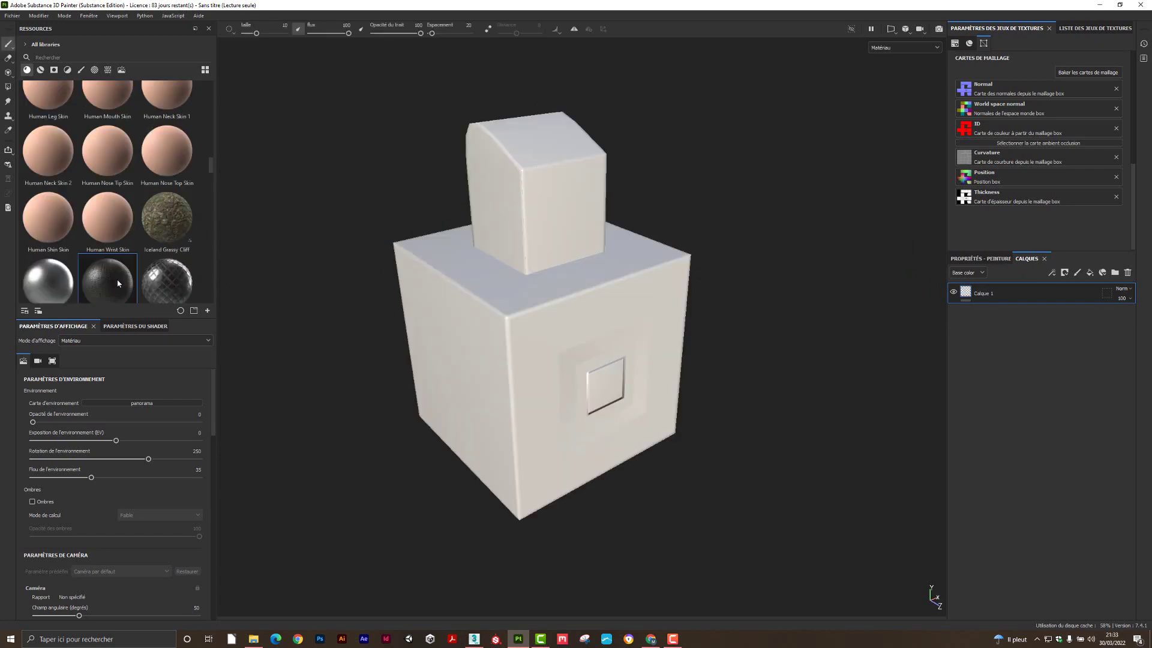
{"action": "left_click_drag", "start_coordinate": [115, 278], "coordinate": [595, 280]}
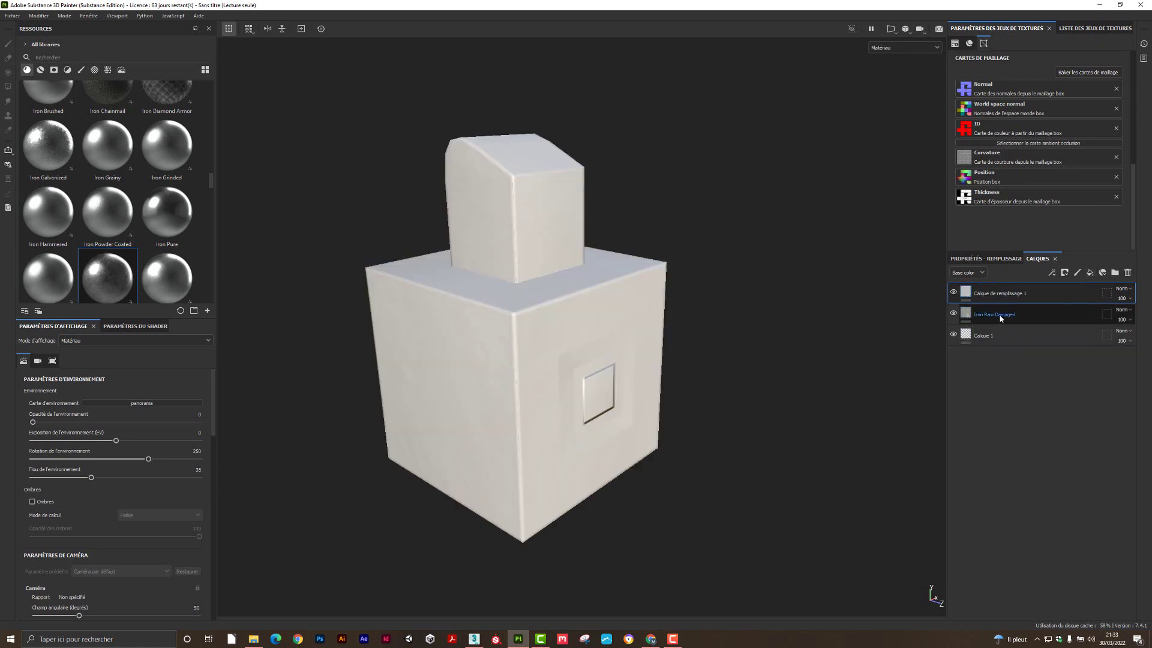
- Set the fill layer's base color to a dark blue
{"action": "left_click", "coordinate": [963, 294]}
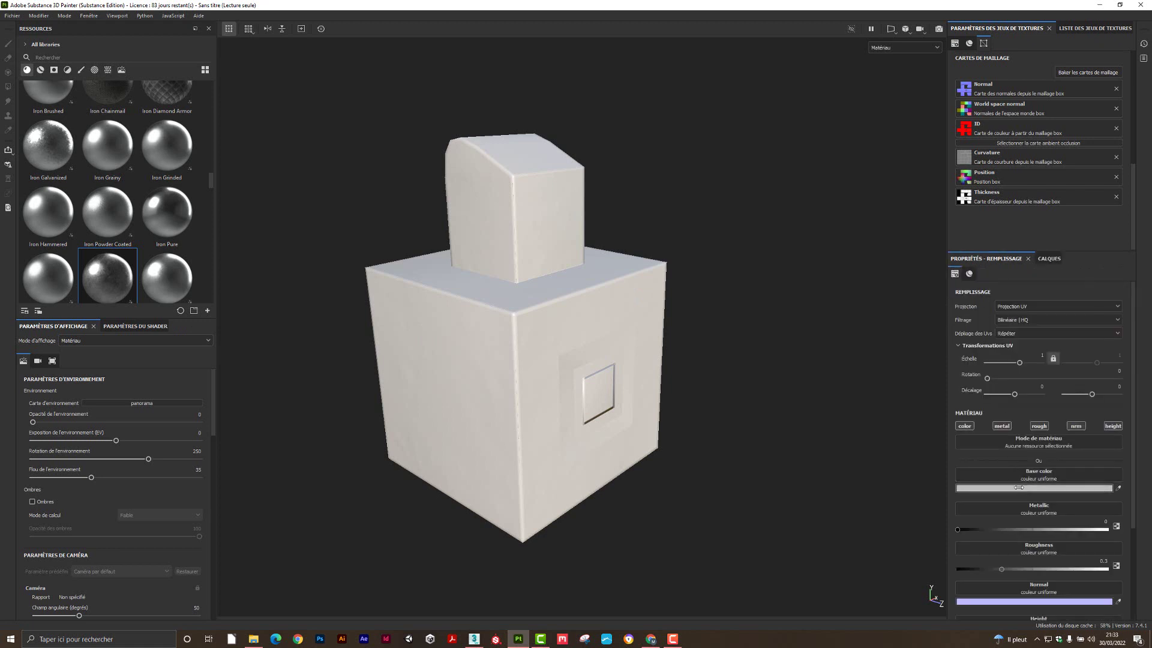
{"action": "left_click", "coordinate": [1019, 487]}
{"action": "left_click", "coordinate": [1134, 502]}
{"action": "left_click", "coordinate": [1078, 528]}
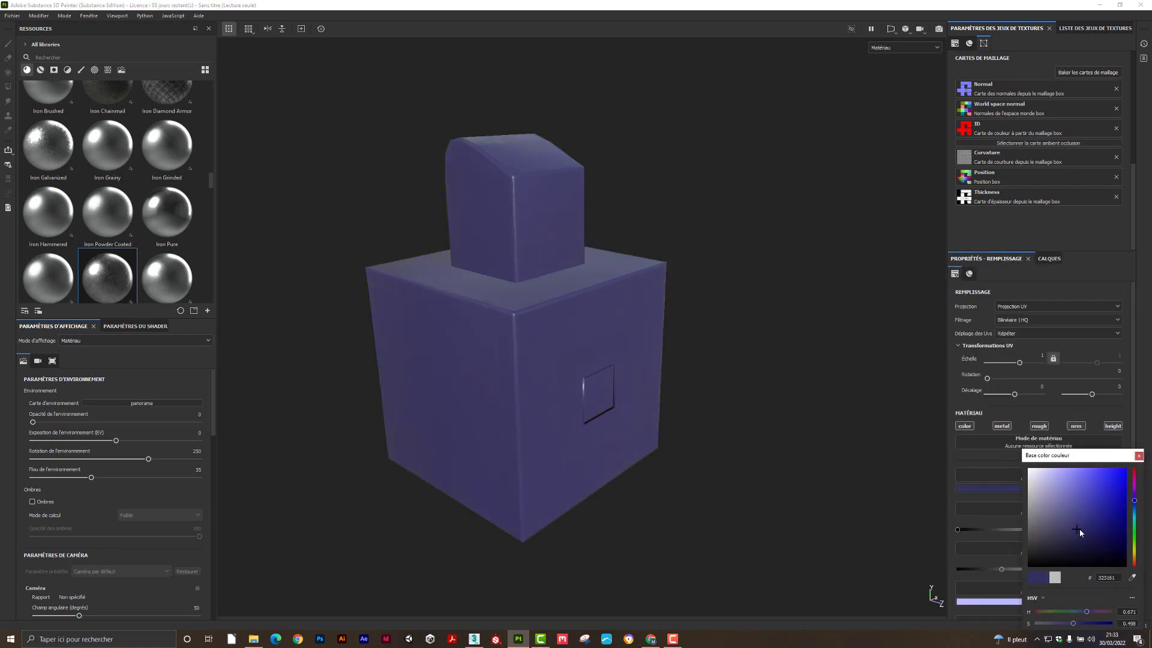
{"action": "left_click", "coordinate": [1139, 455]}
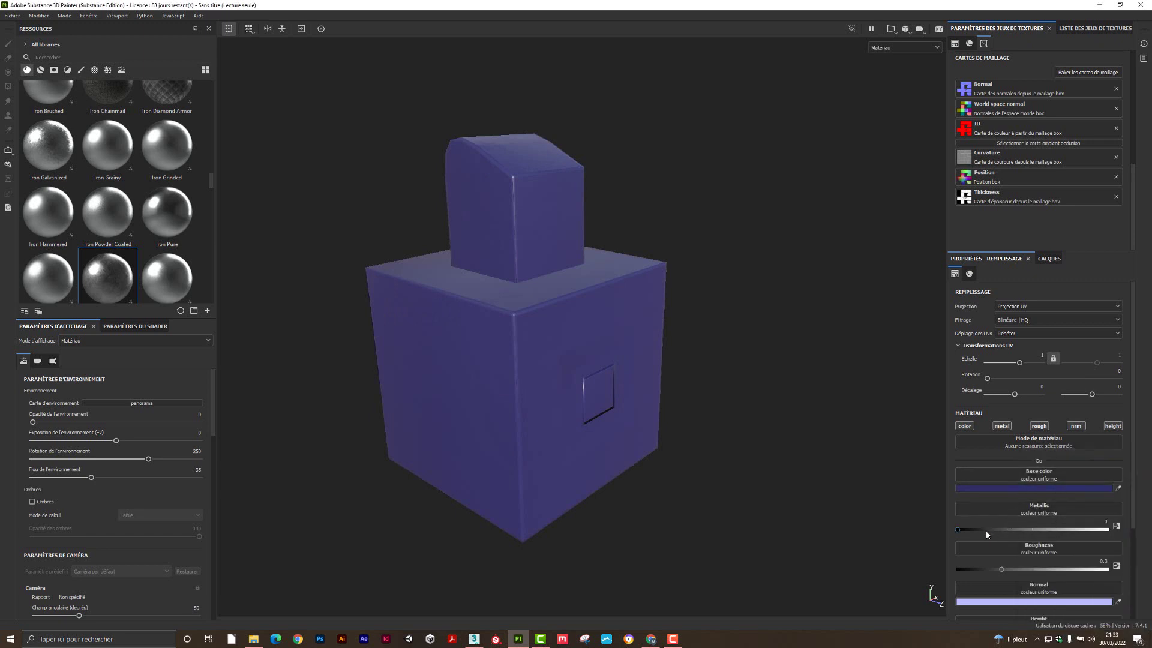
- Raise the blue fill layer's roughness to about 0.6 and check the surface from several angles
{"action": "left_click_drag", "start_coordinate": [1001, 569], "coordinate": [1071, 567]}
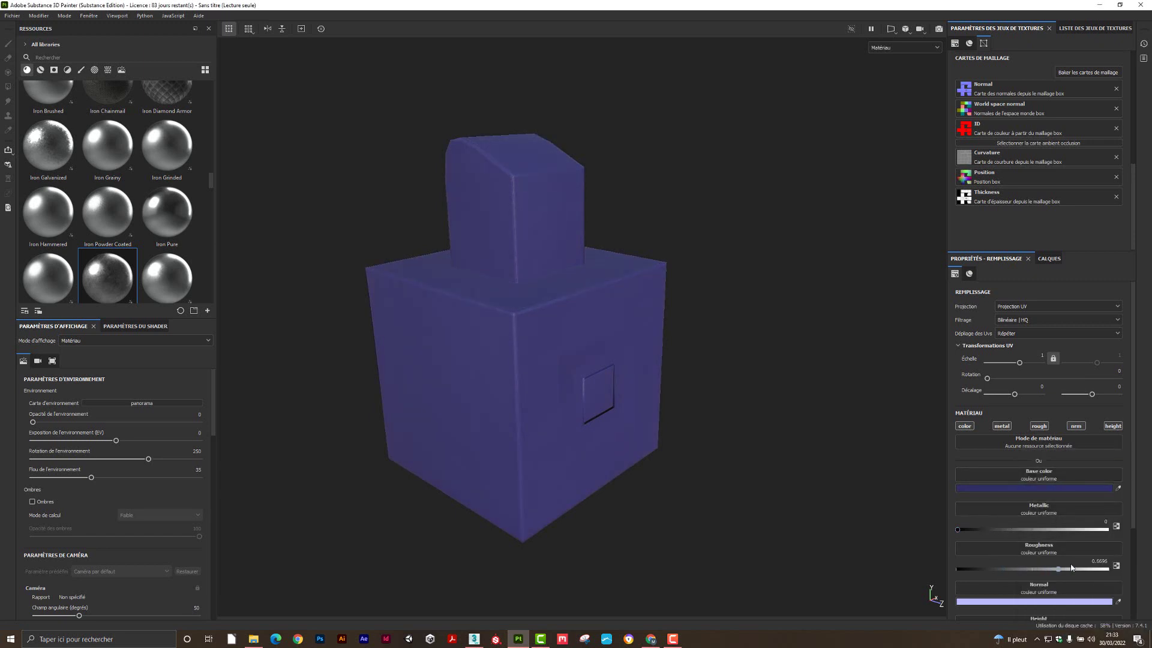
{"action": "left_click_drag", "start_coordinate": [513, 396], "coordinate": [562, 322], "text": "alt"}
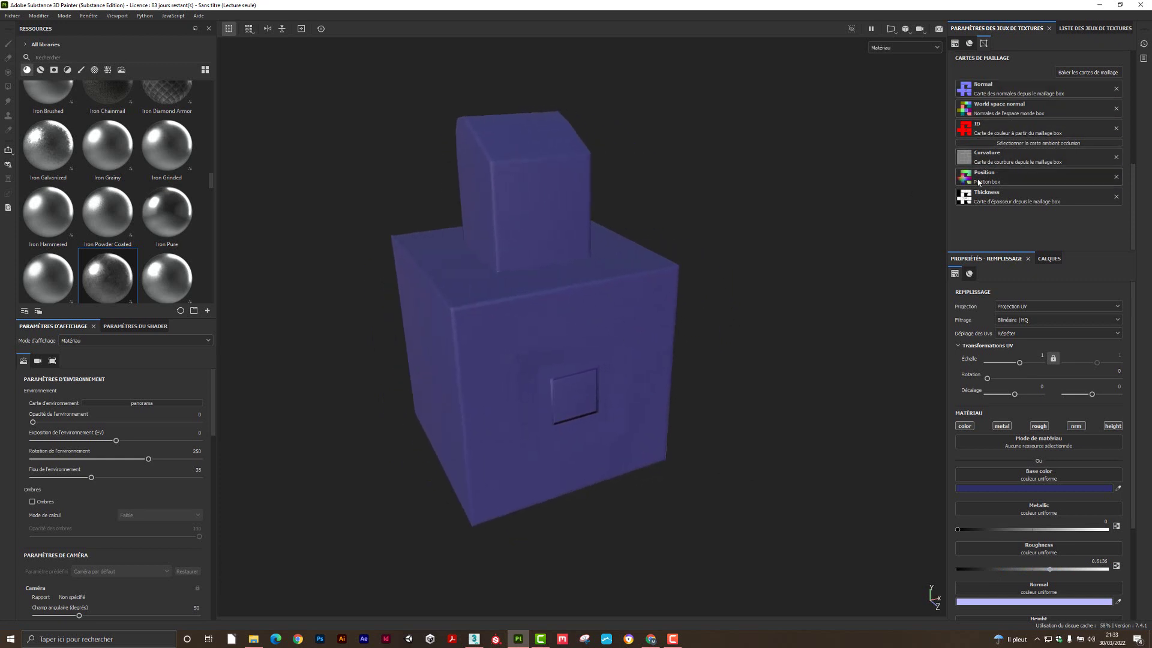
{"action": "left_click_drag", "start_coordinate": [651, 354], "coordinate": [679, 347], "text": "alt"}
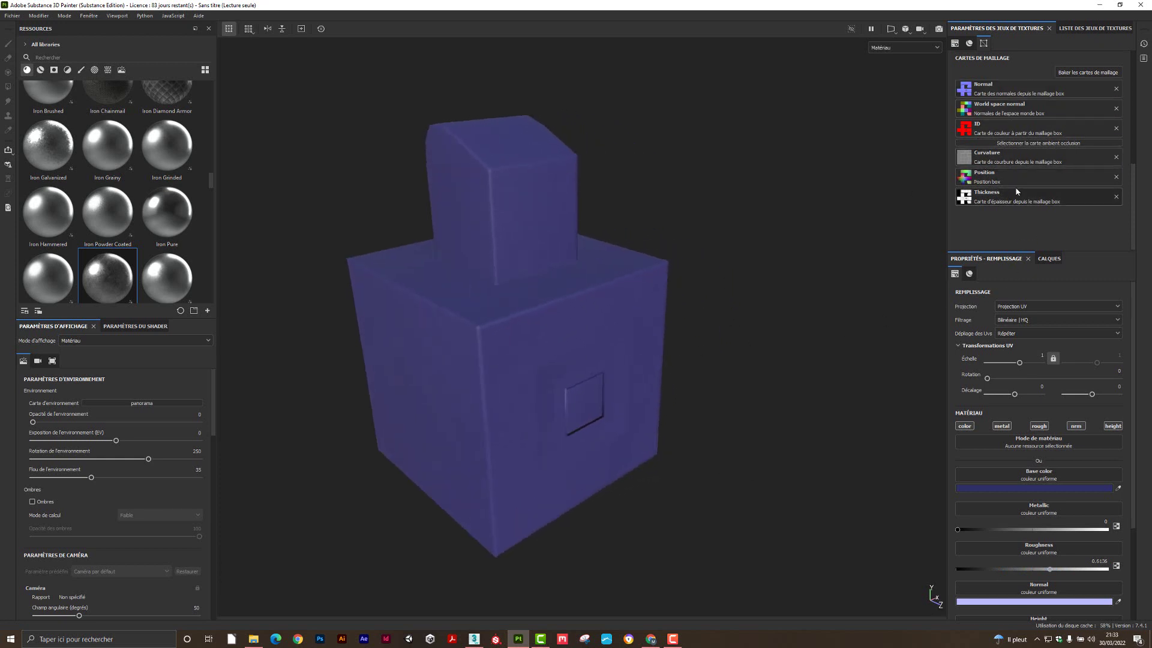
- Add a black mask to the blue fill layer
{"action": "left_click", "coordinate": [1048, 259]}
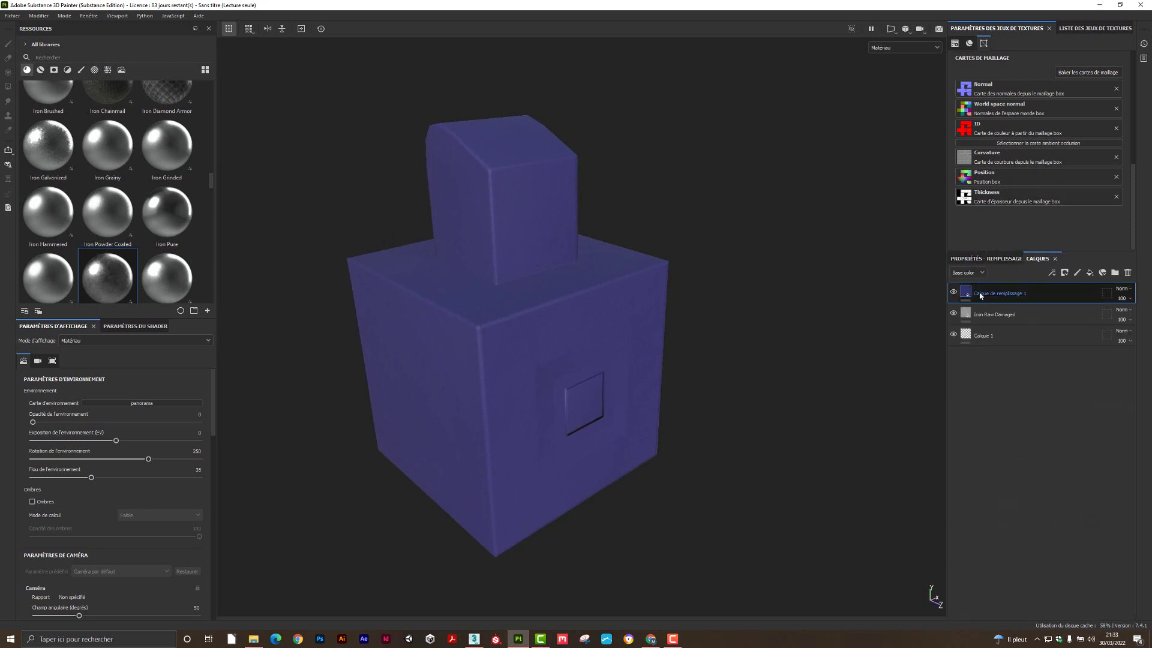
{"action": "right_click", "coordinate": [980, 295]}
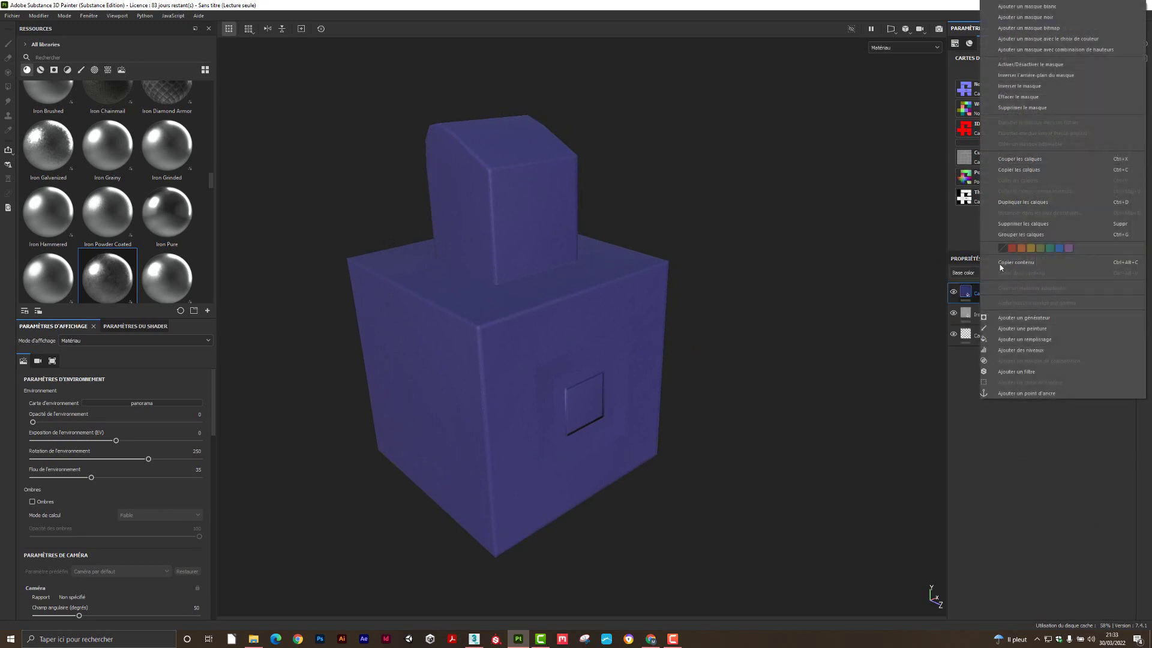
{"action": "left_click", "coordinate": [1014, 18]}
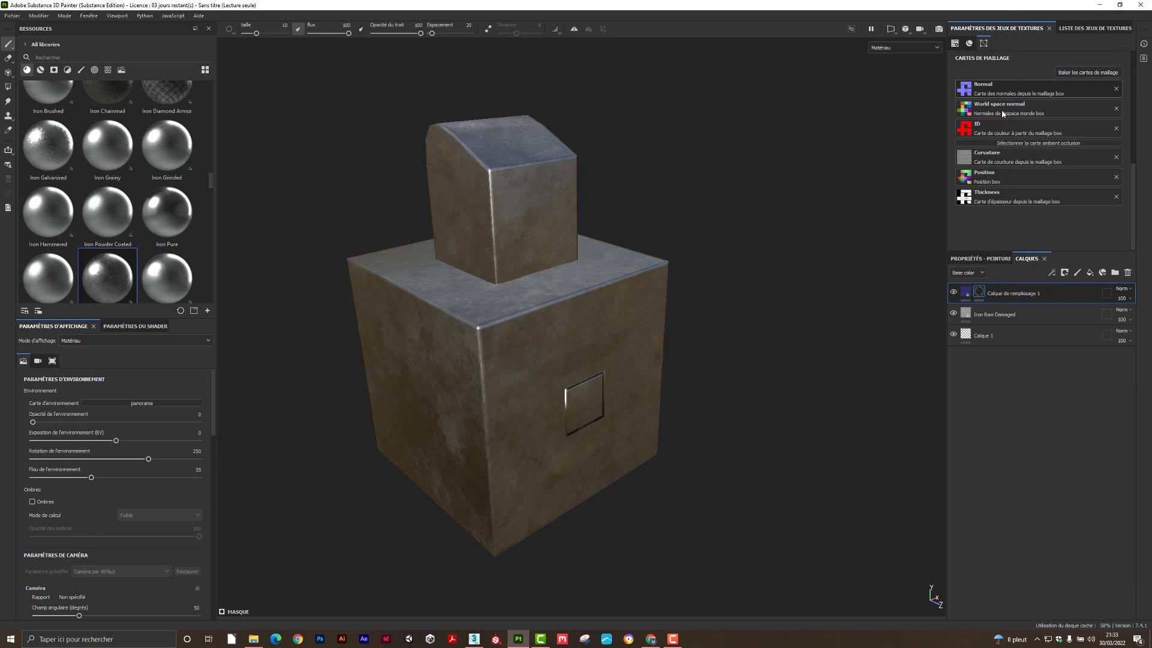
- Add a generator to the fill layer's black mask and assign Metal Edge Wear to it
{"action": "right_click", "coordinate": [981, 294]}
{"action": "left_click", "coordinate": [996, 293]}
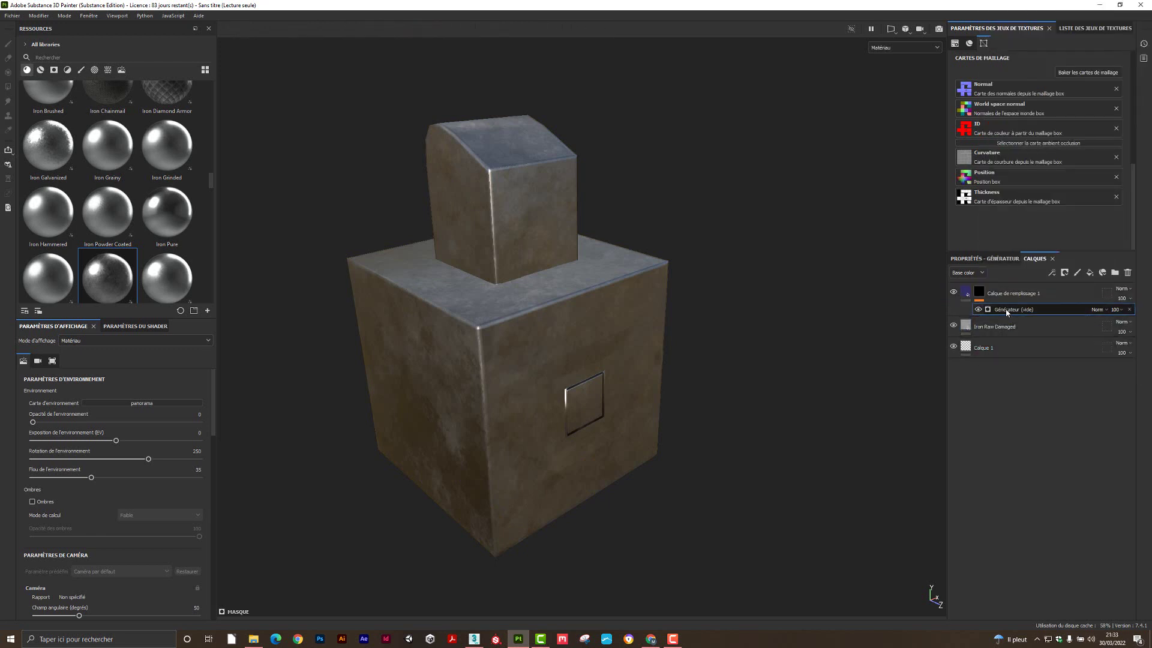
{"action": "left_click", "coordinate": [991, 259]}
{"action": "left_click", "coordinate": [1039, 295]}
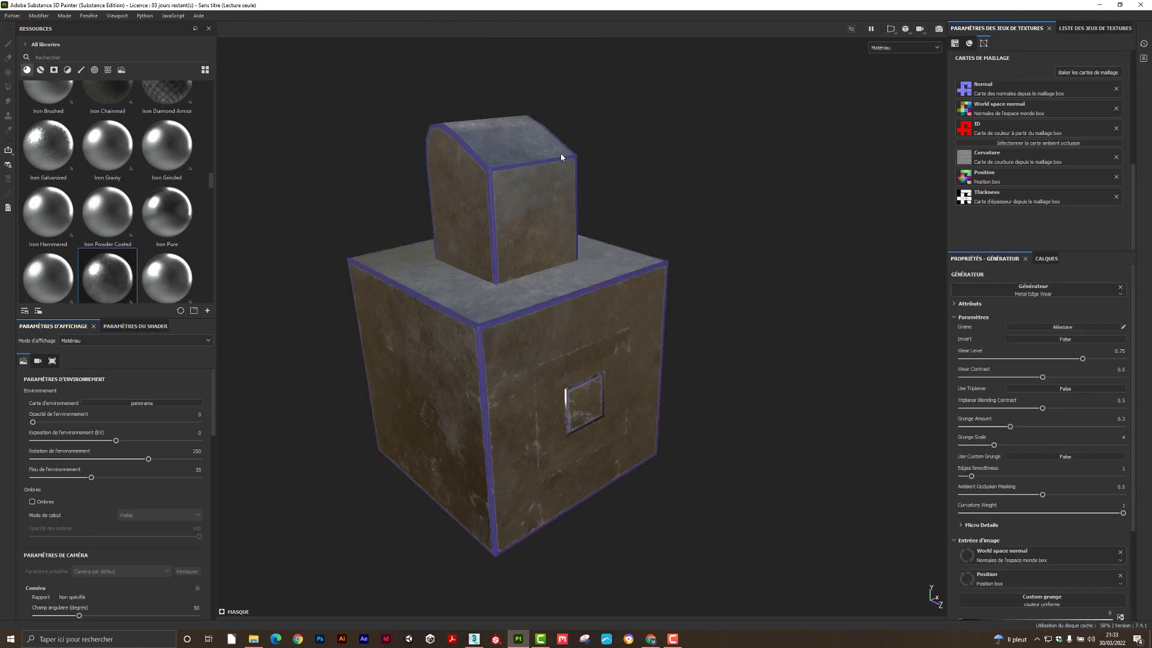
- Set the Metal Edge Wear generator's Invert option to True and inspect the worn edges up close
{"action": "left_click", "coordinate": [1064, 339]}
{"action": "left_click_drag", "start_coordinate": [566, 326], "coordinate": [503, 330], "text": "alt"}
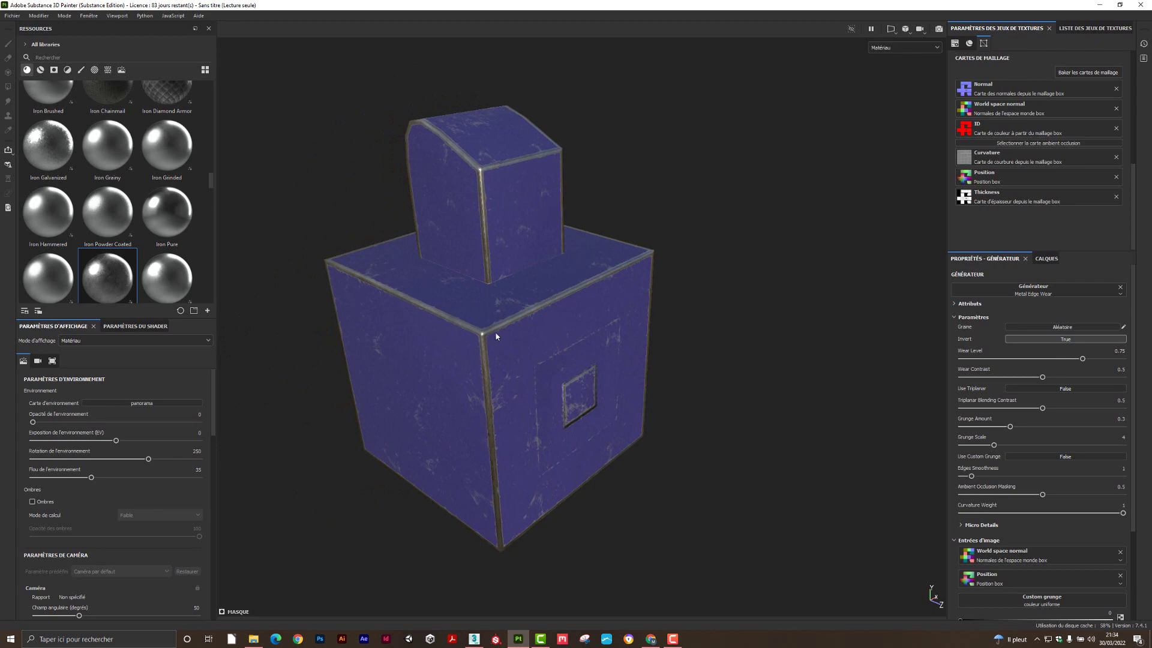
{"action": "scroll", "coordinate": [496, 330], "scroll_direction": "up", "scroll_amount": 6}
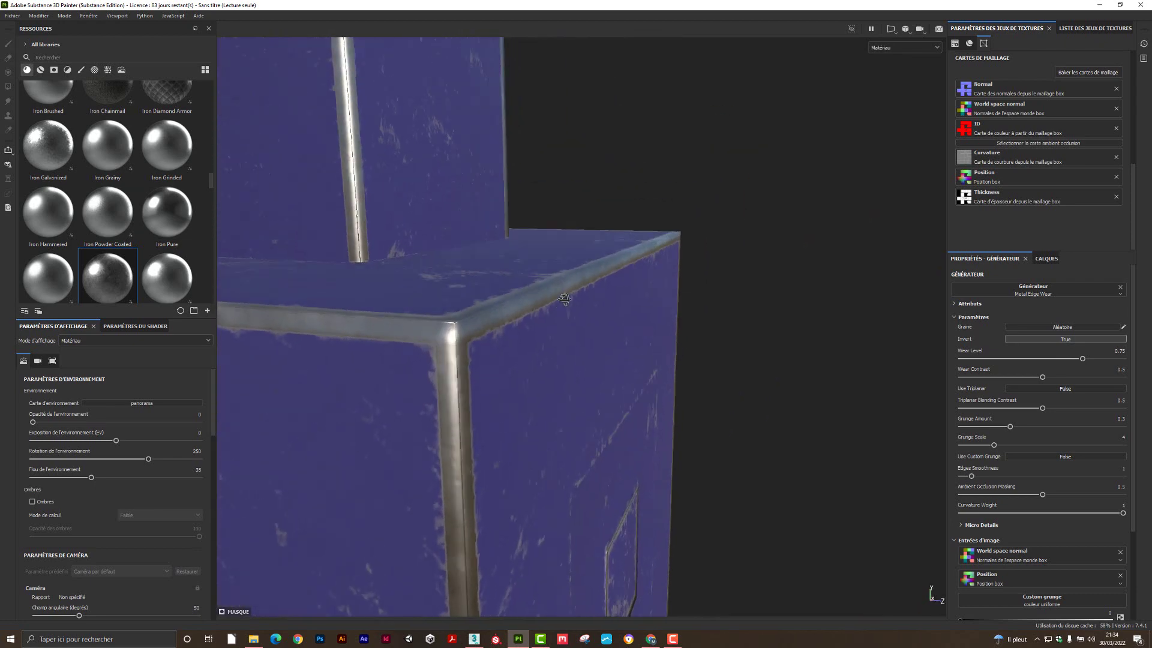
- Raise the blue fill layer's height to about 0.37 so the paint stands proud of the bare metal
{"action": "left_click_drag", "start_coordinate": [564, 298], "coordinate": [537, 314], "text": "alt"}
{"action": "scroll", "coordinate": [537, 314], "scroll_direction": "down", "scroll_amount": 6}
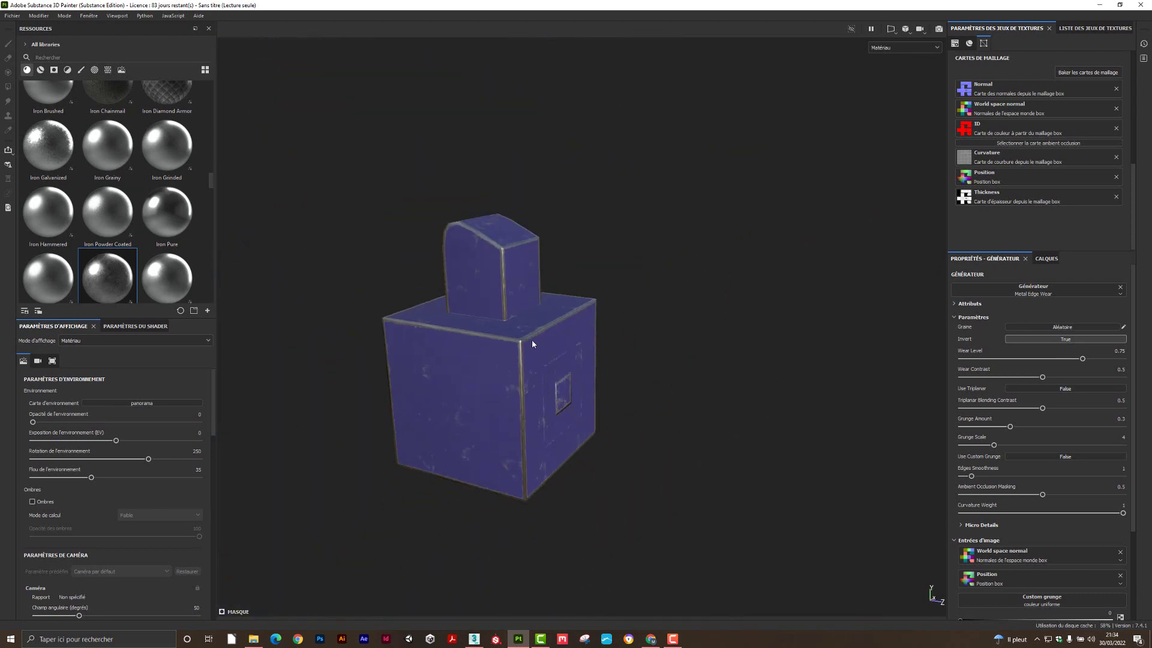
{"action": "scroll", "coordinate": [532, 340], "scroll_direction": "up", "scroll_amount": 6}
{"action": "left_click", "coordinate": [1046, 259]}
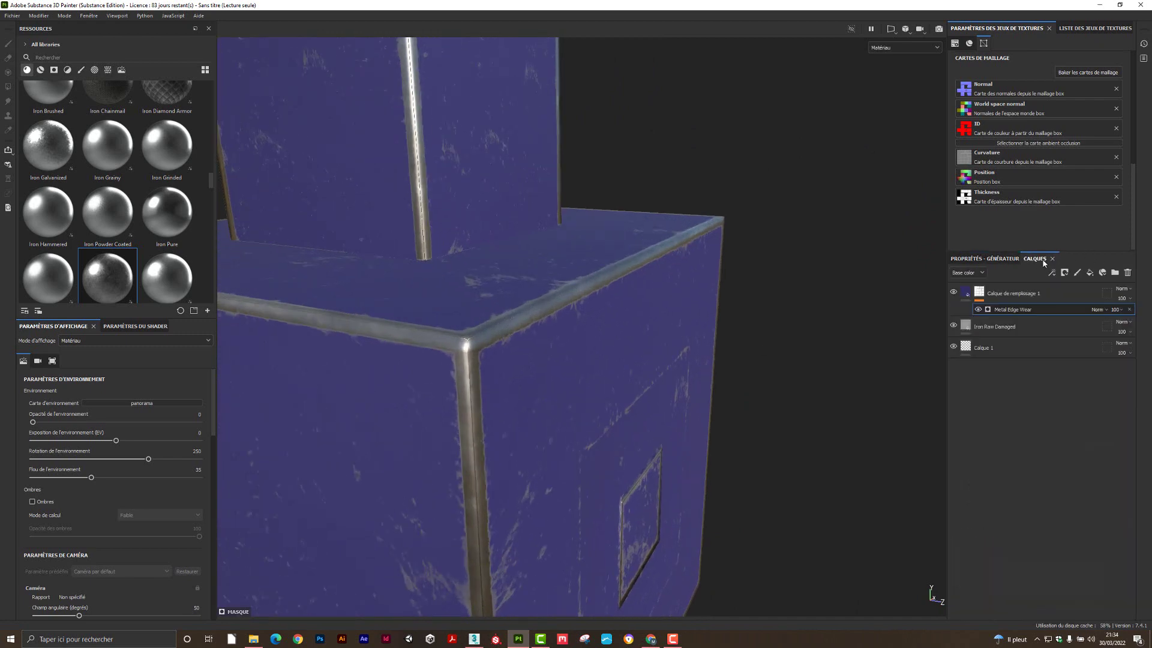
{"action": "left_click", "coordinate": [970, 293]}
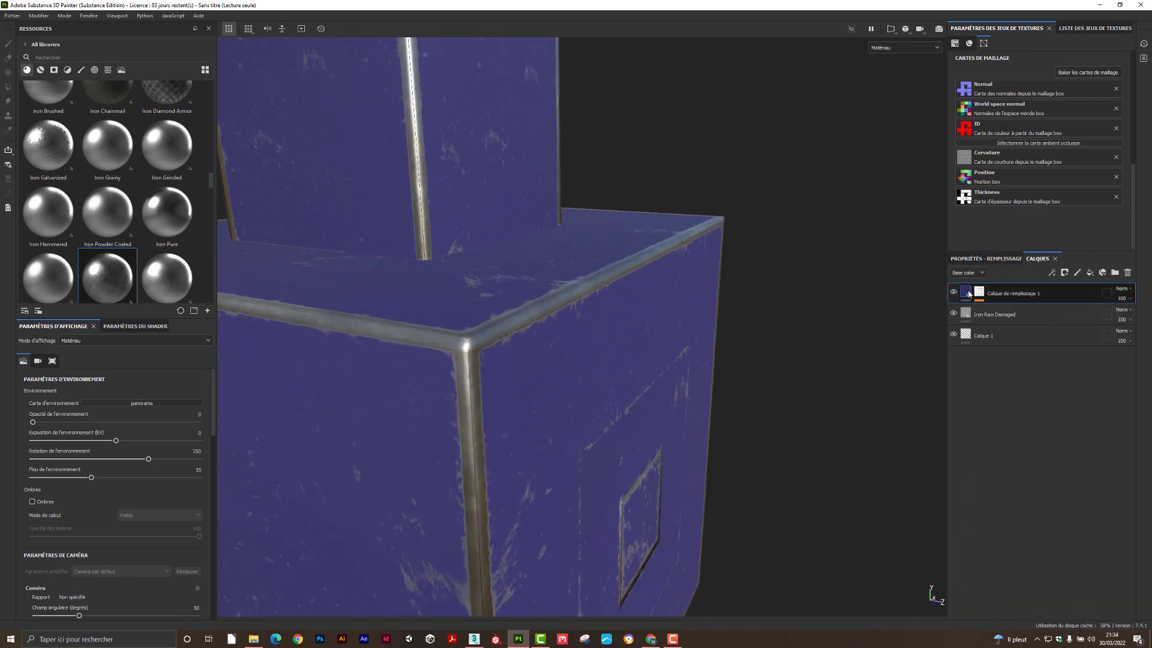
{"action": "mouse_move", "coordinate": [969, 293]}
{"action": "left_click", "coordinate": [974, 260]}
{"action": "scroll", "coordinate": [1030, 431], "scroll_direction": "down", "scroll_amount": 4}
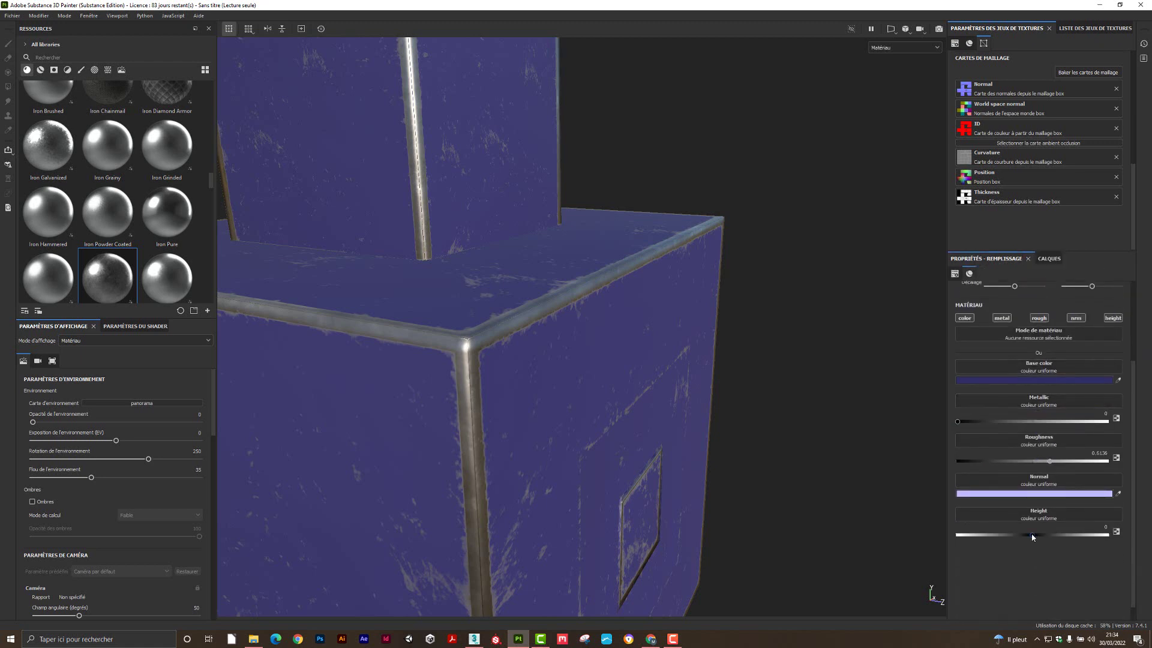
{"action": "left_click_drag", "start_coordinate": [1033, 534], "coordinate": [1060, 539]}
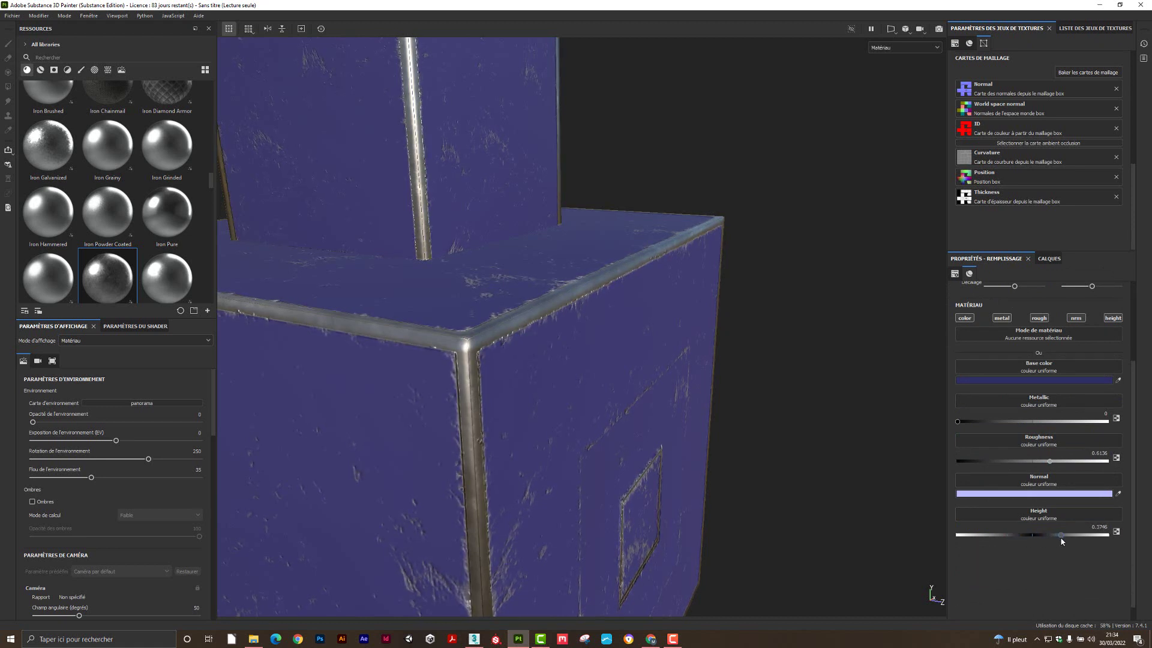
- Rotate the environment lighting to about 308 and inspect the raised paint edges up close and on the whole box
{"action": "left_click_drag", "start_coordinate": [697, 401], "coordinate": [527, 336], "text": "alt"}
{"action": "right_click_drag", "start_coordinate": [528, 337], "coordinate": [544, 343], "text": "shift"}
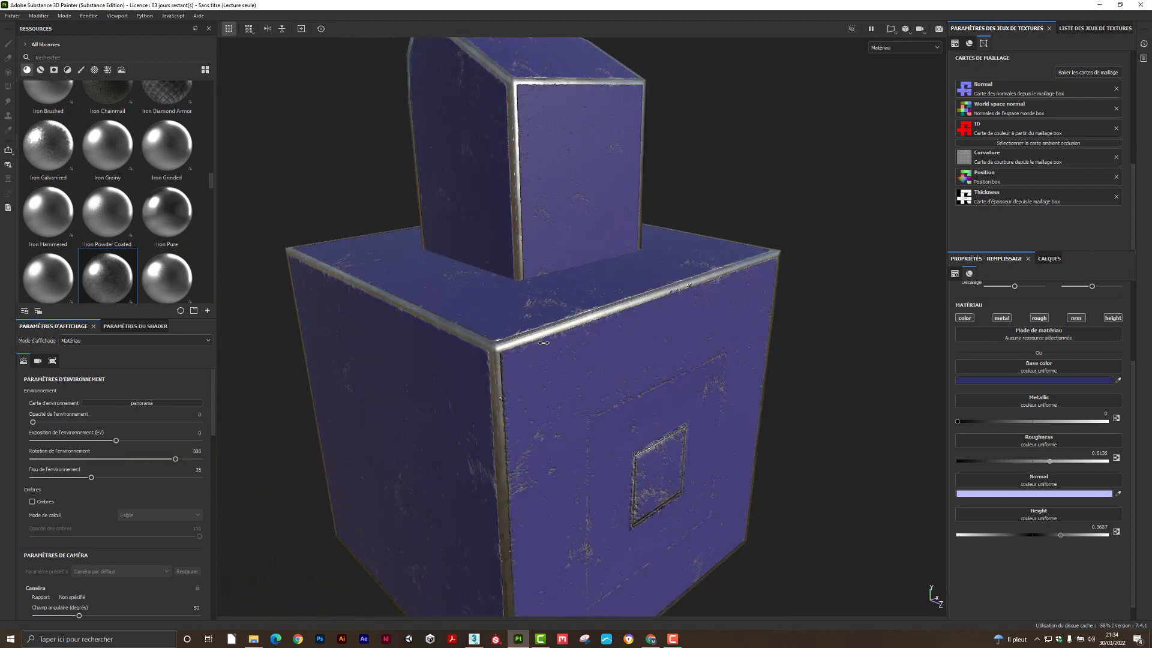
{"action": "scroll", "coordinate": [604, 352], "scroll_direction": "down", "scroll_amount": 4}
{"action": "left_click_drag", "start_coordinate": [653, 367], "coordinate": [635, 382], "text": "alt"}
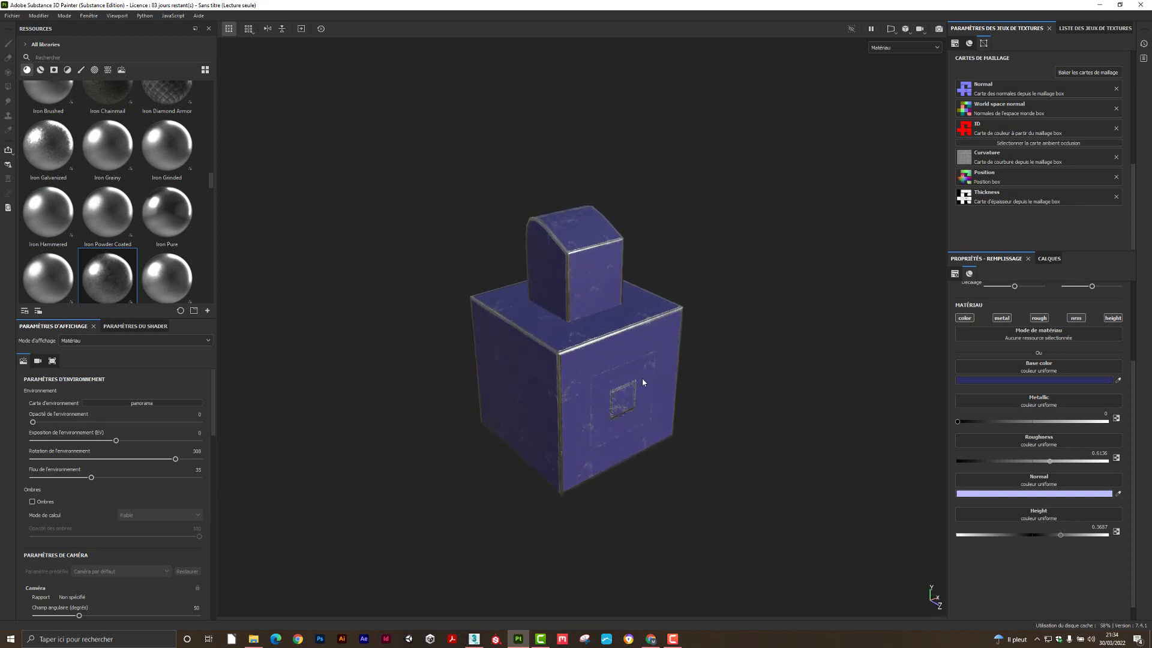
{"action": "middle_click_drag", "start_coordinate": [642, 378], "coordinate": [655, 336], "text": "alt"}
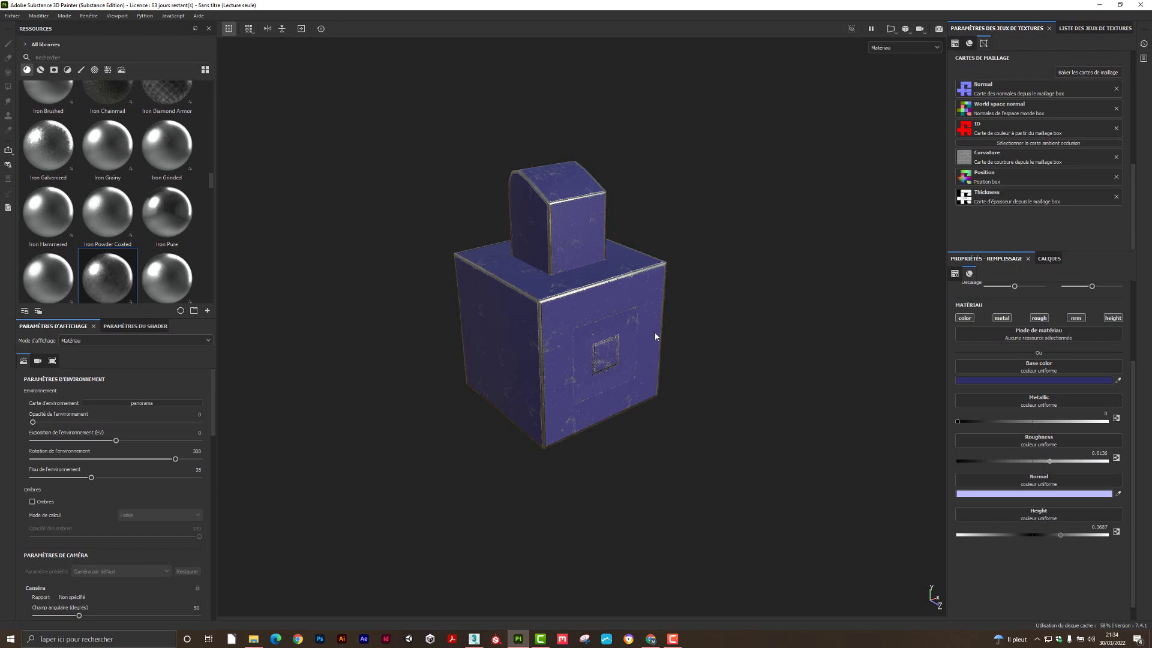
- Switch to 3ds Max to review the source box model, and return to Substance 3D Painter
{"action": "left_click", "coordinate": [474, 639]}
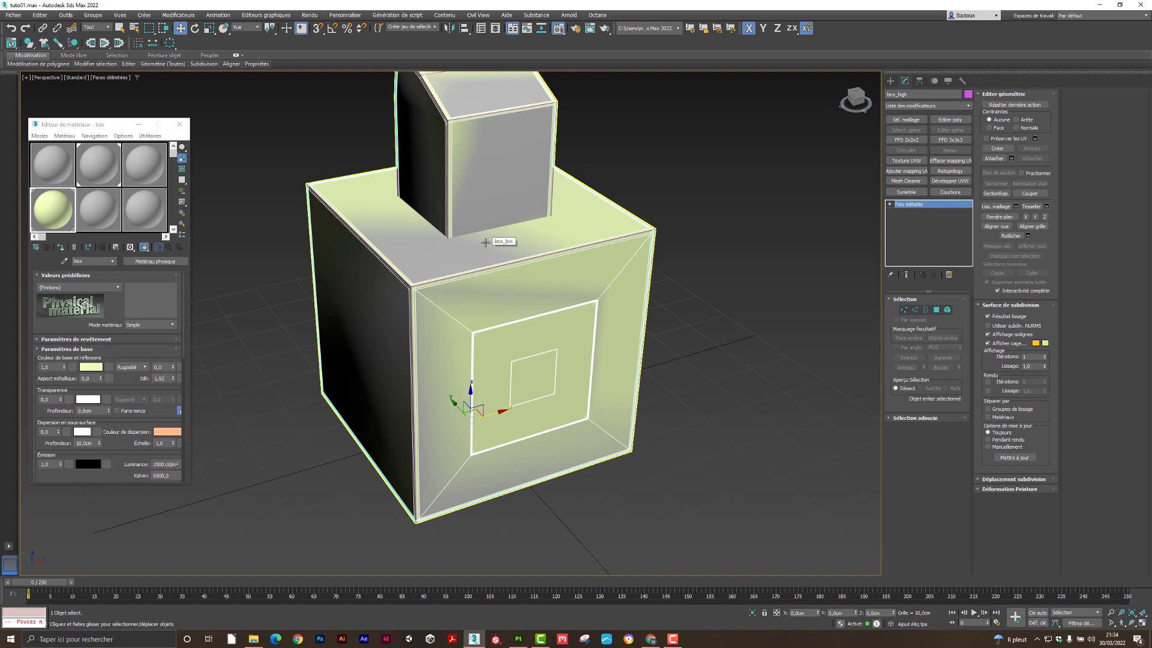
{"action": "left_click", "coordinate": [519, 639]}
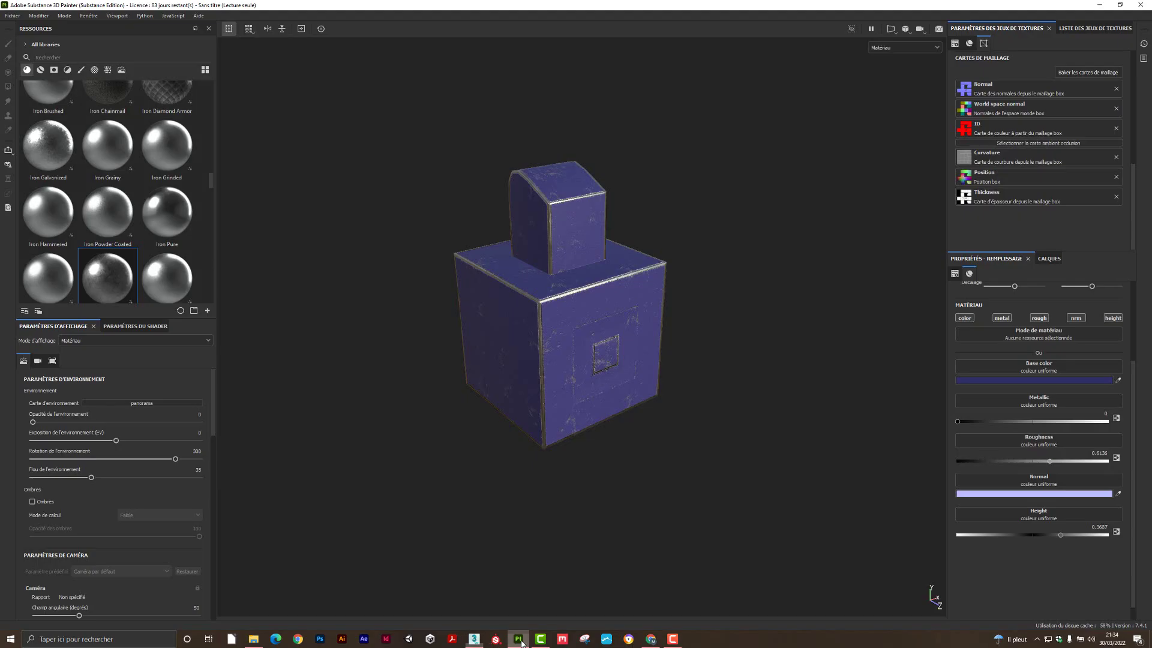